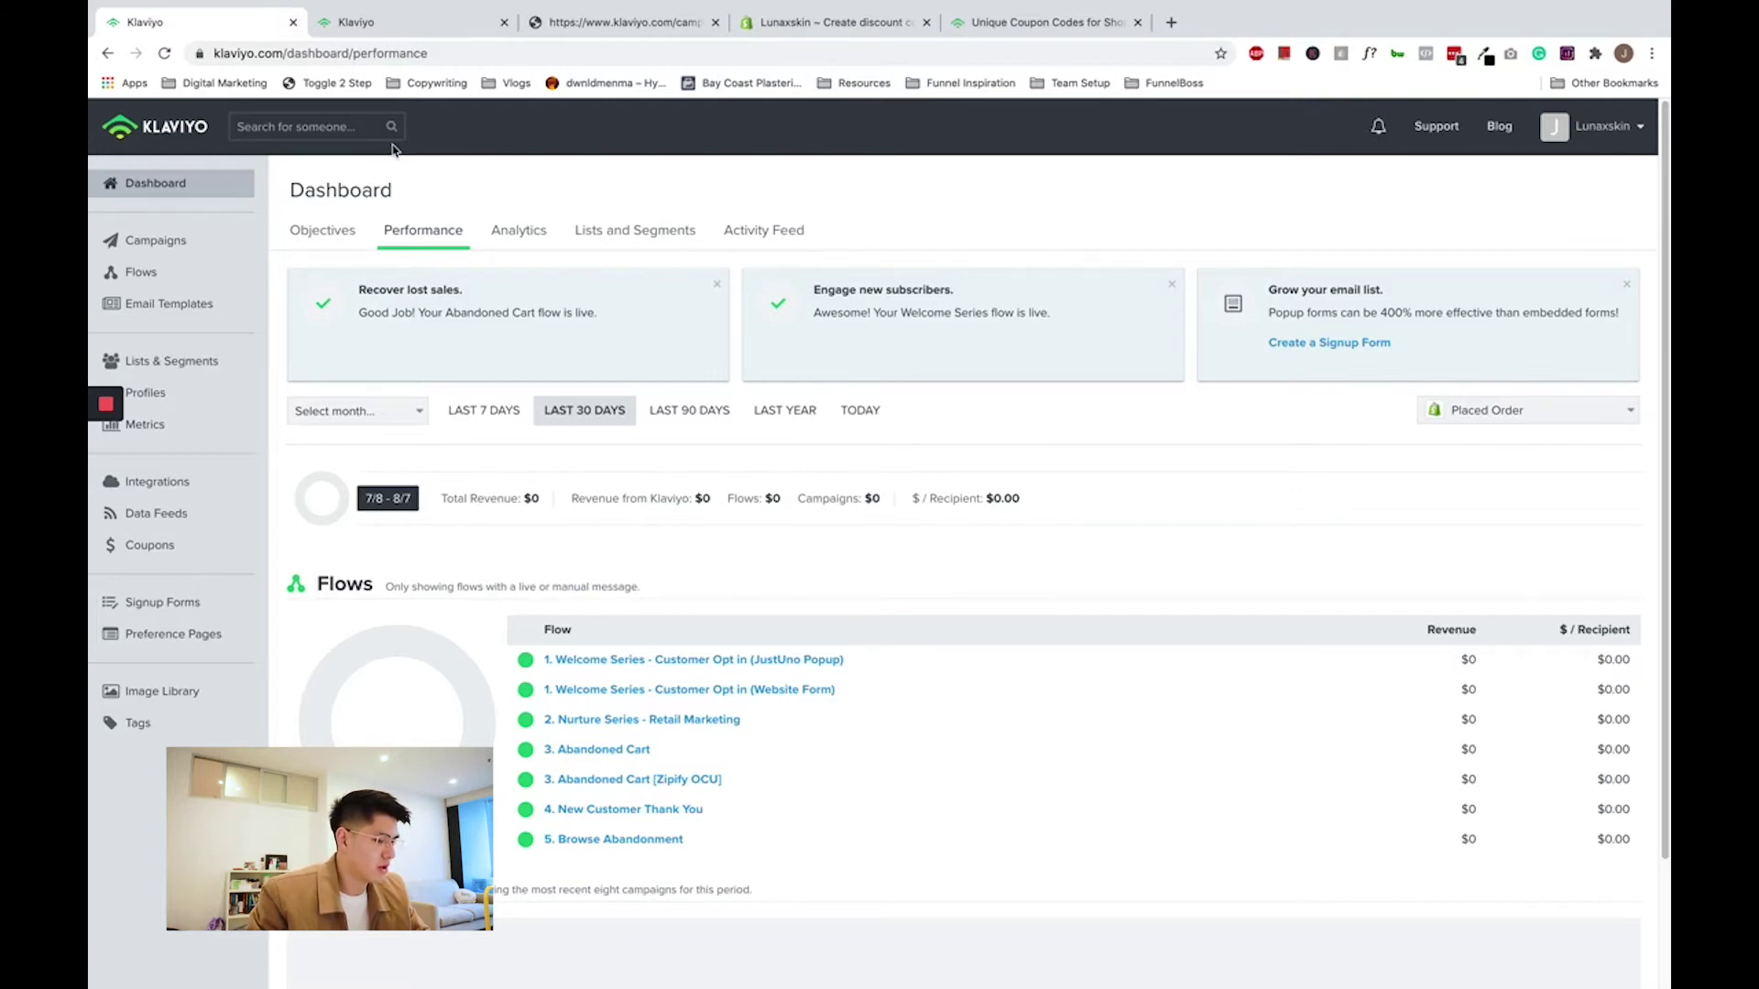
- Open an empty new coupon form from the Coupons page via Add Coupon
{"action": "left_click", "coordinate": [165, 557]}
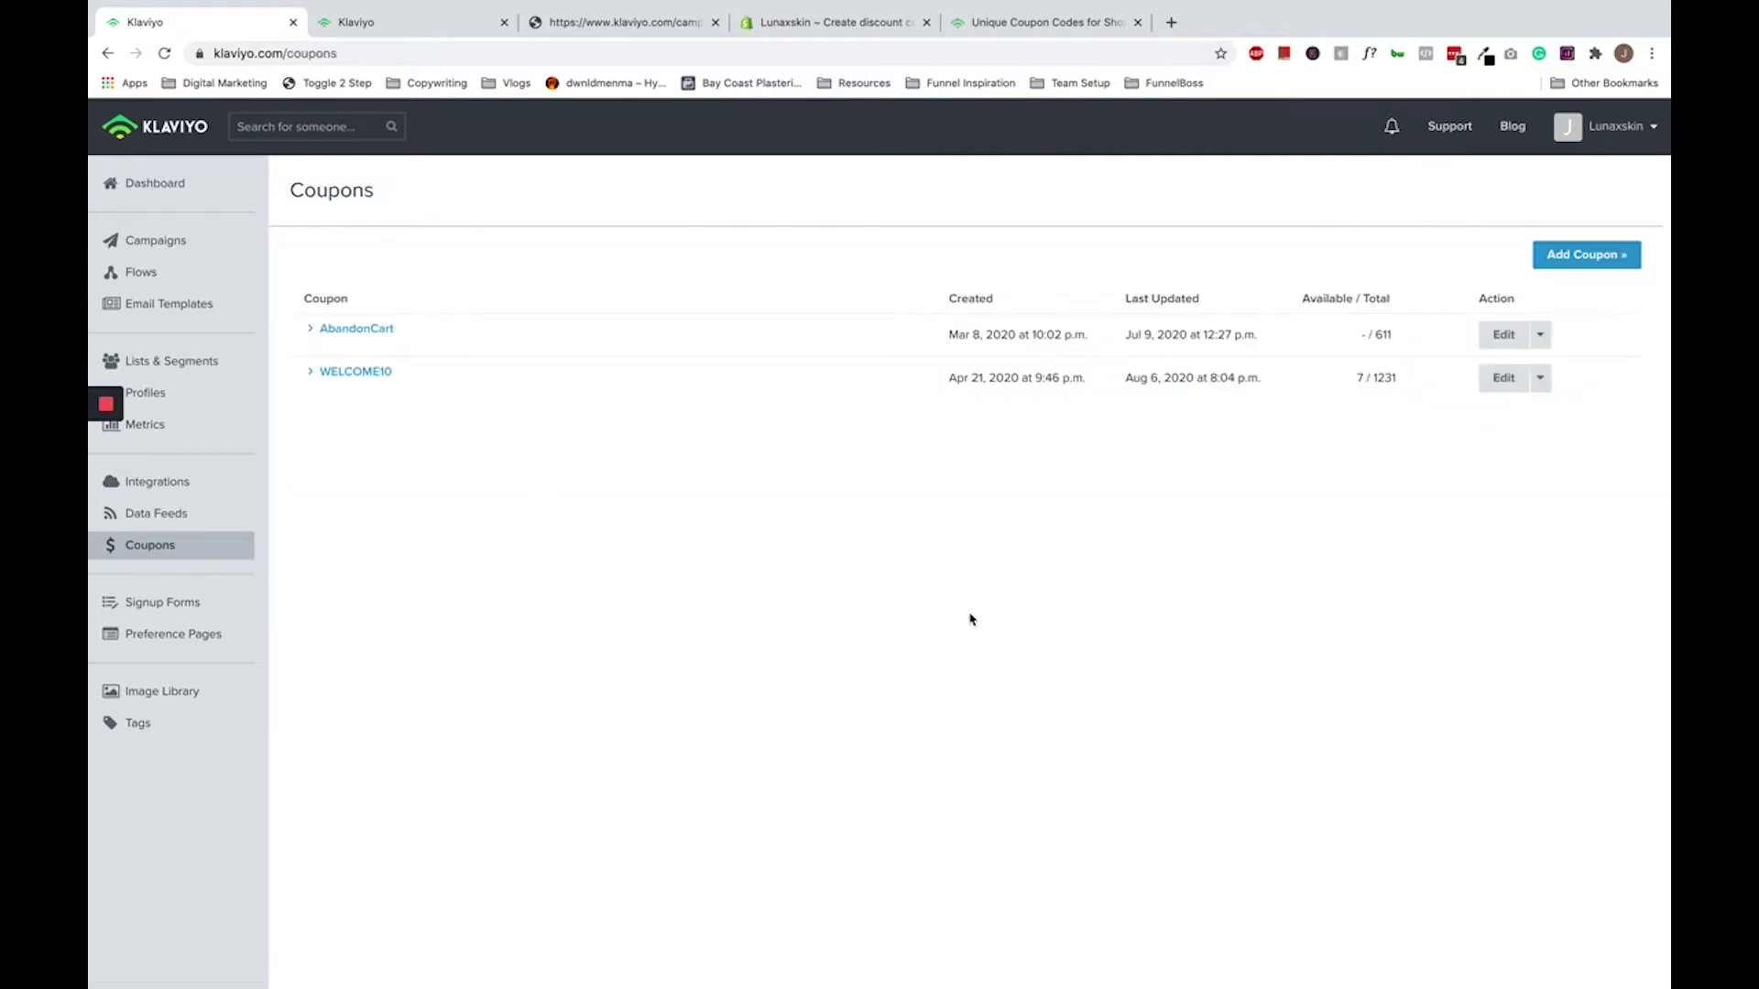
{"action": "left_click", "coordinate": [1574, 262]}
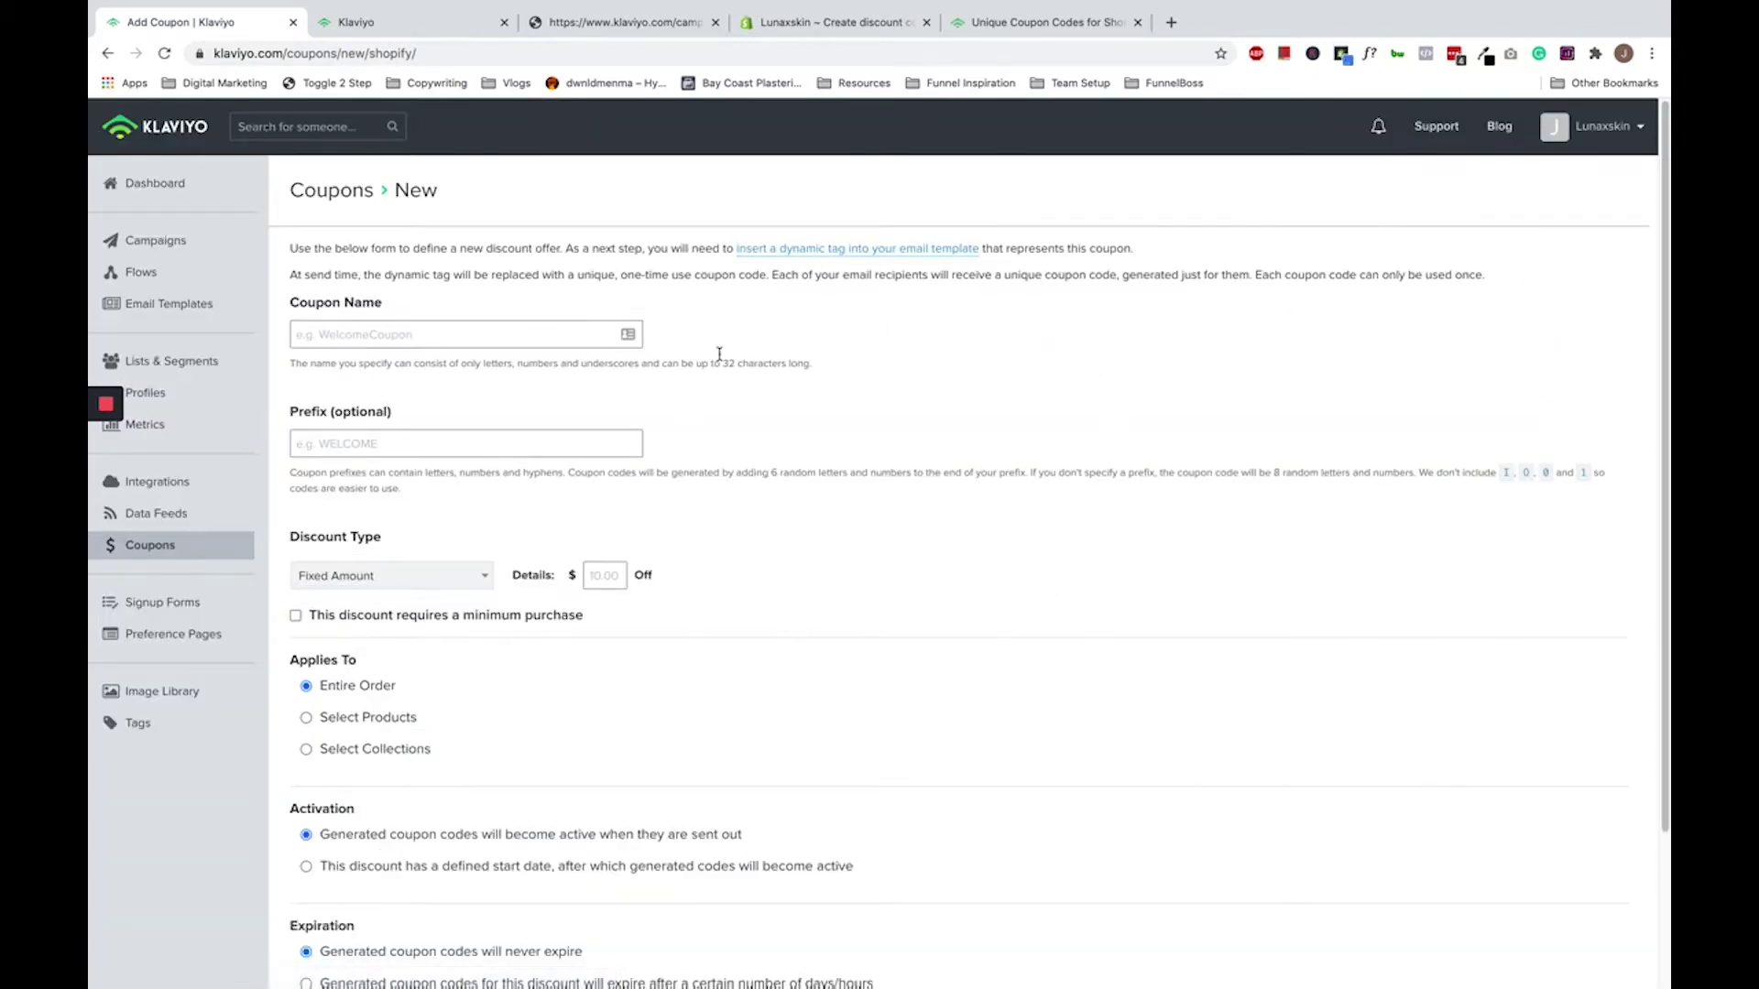
{"action": "left_click_drag", "start_coordinate": [387, 312], "coordinate": [290, 308]}
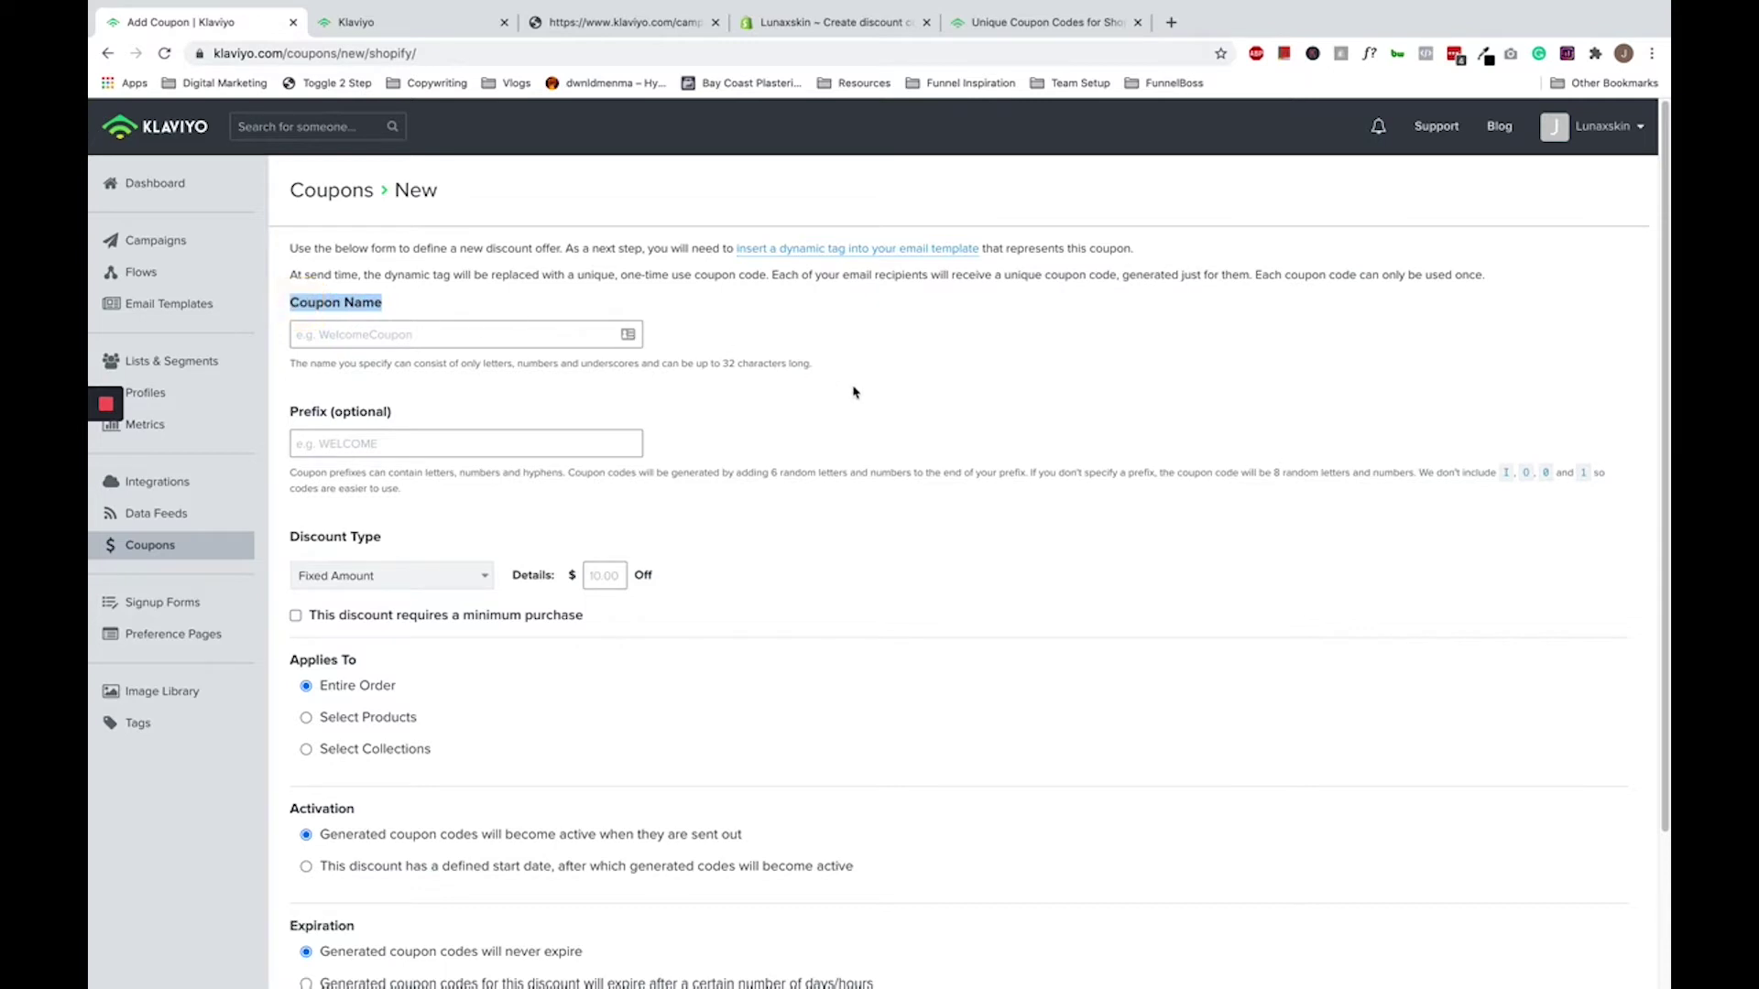
{"action": "left_click", "coordinate": [904, 399]}
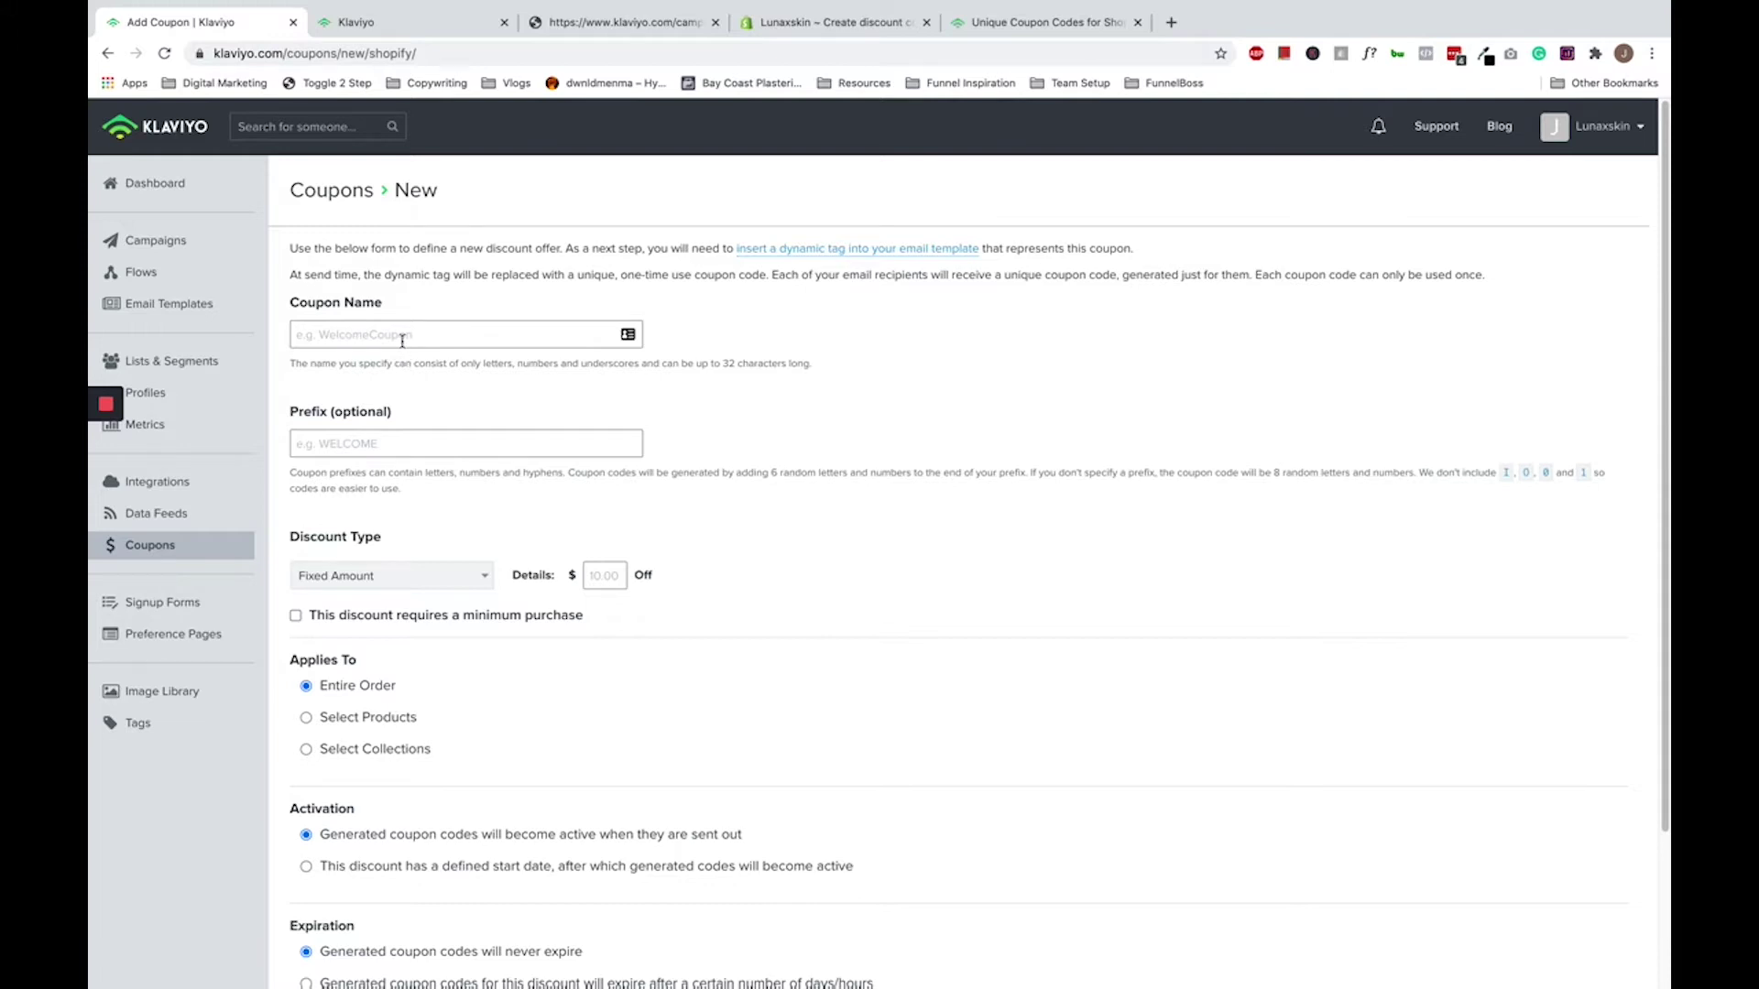
- Start entering HELLO10 in the Coupon Name field
{"action": "left_click", "coordinate": [402, 337]}
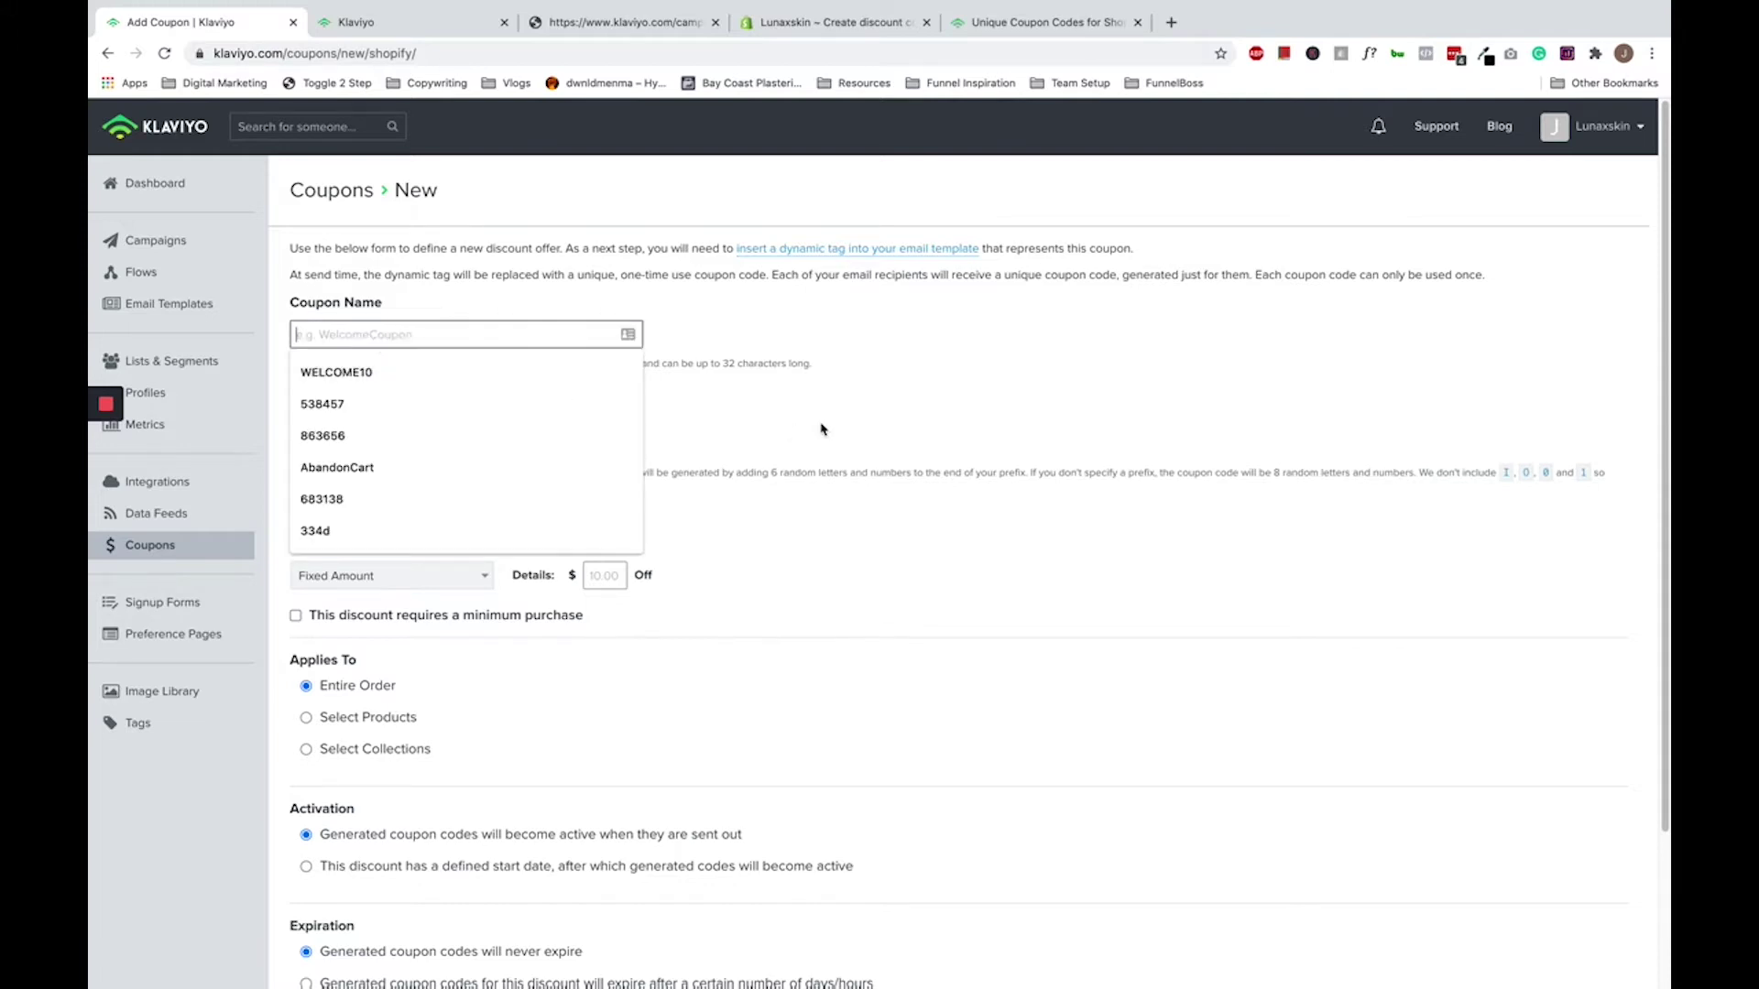
{"action": "type", "text": "HELO10"}
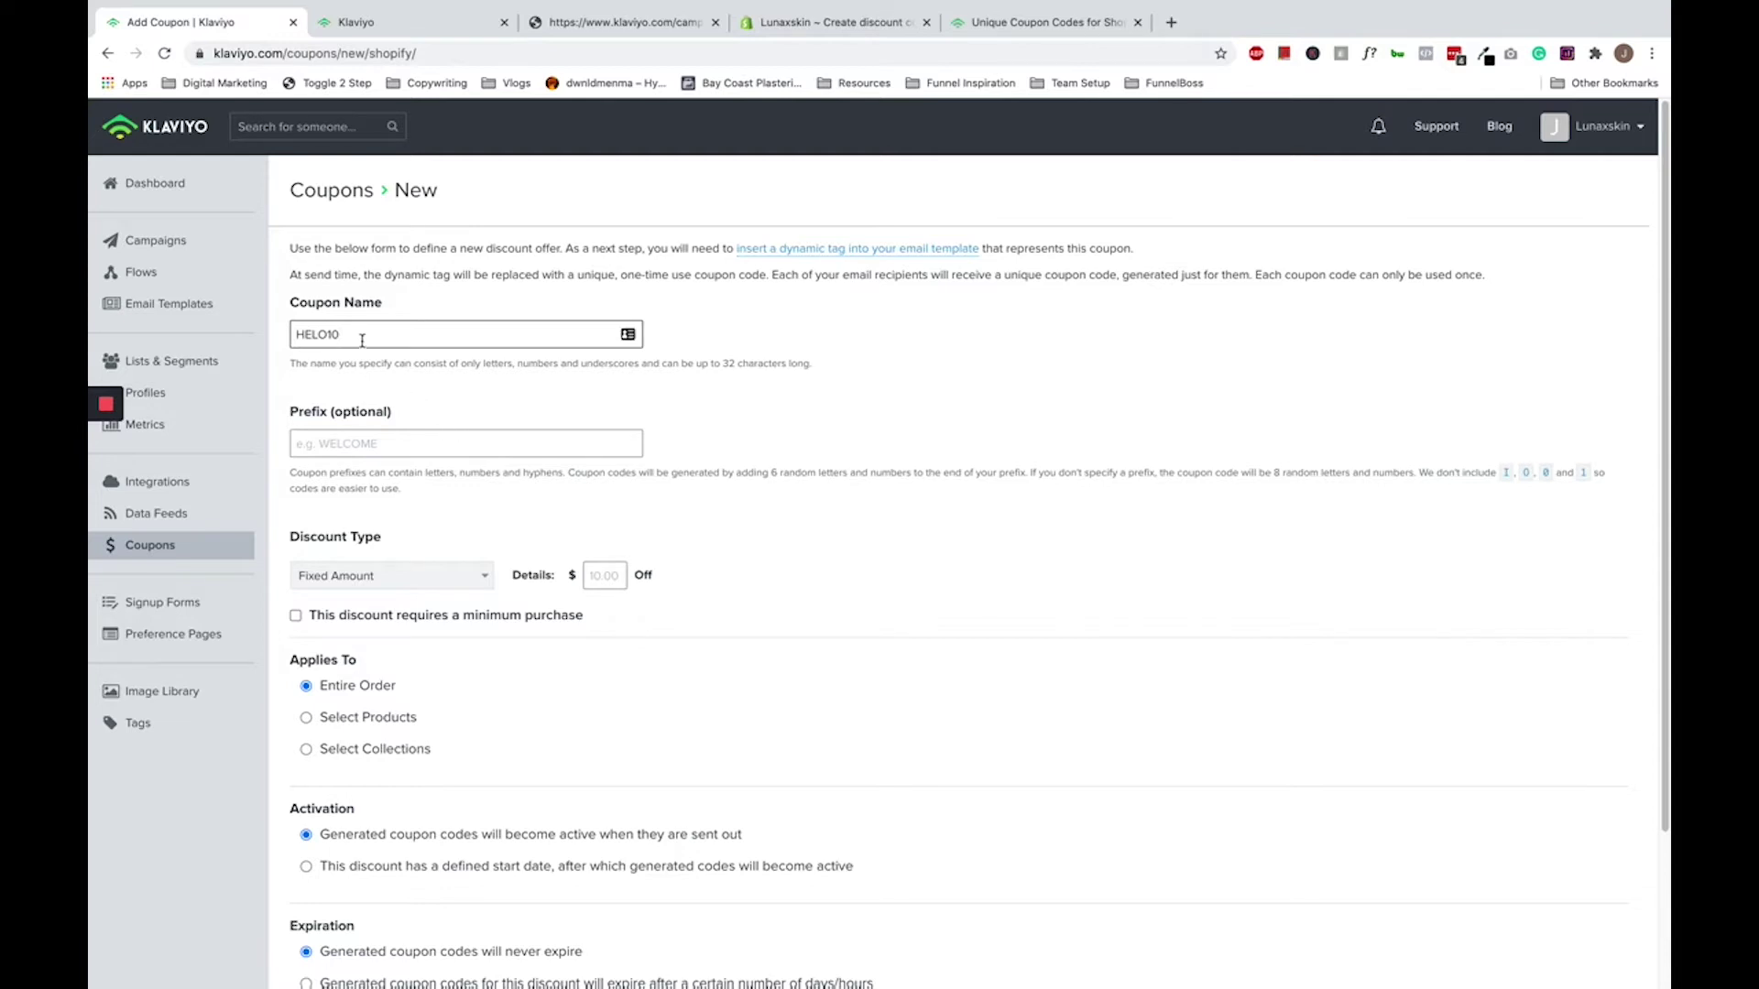
{"action": "left_click_drag", "start_coordinate": [361, 336], "coordinate": [291, 335]}
{"action": "left_click", "coordinate": [734, 396]}
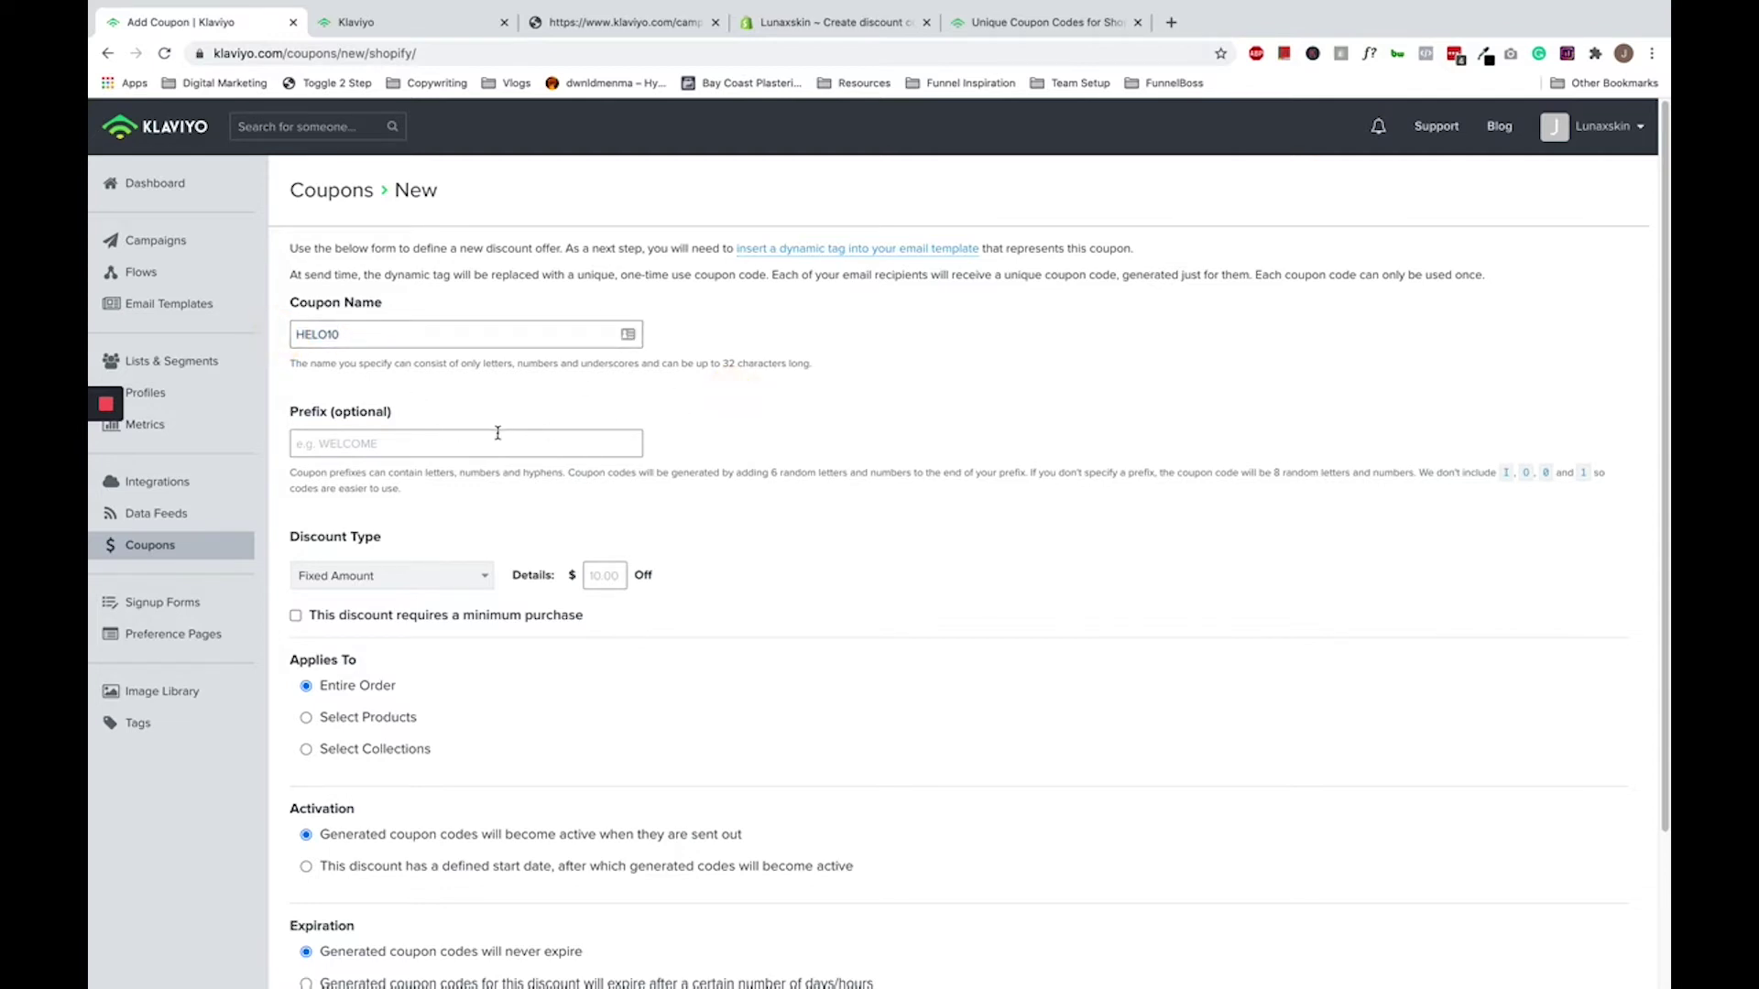
- Fix the coupon name typo so it reads HELLO10
{"action": "left_click", "coordinate": [497, 435]}
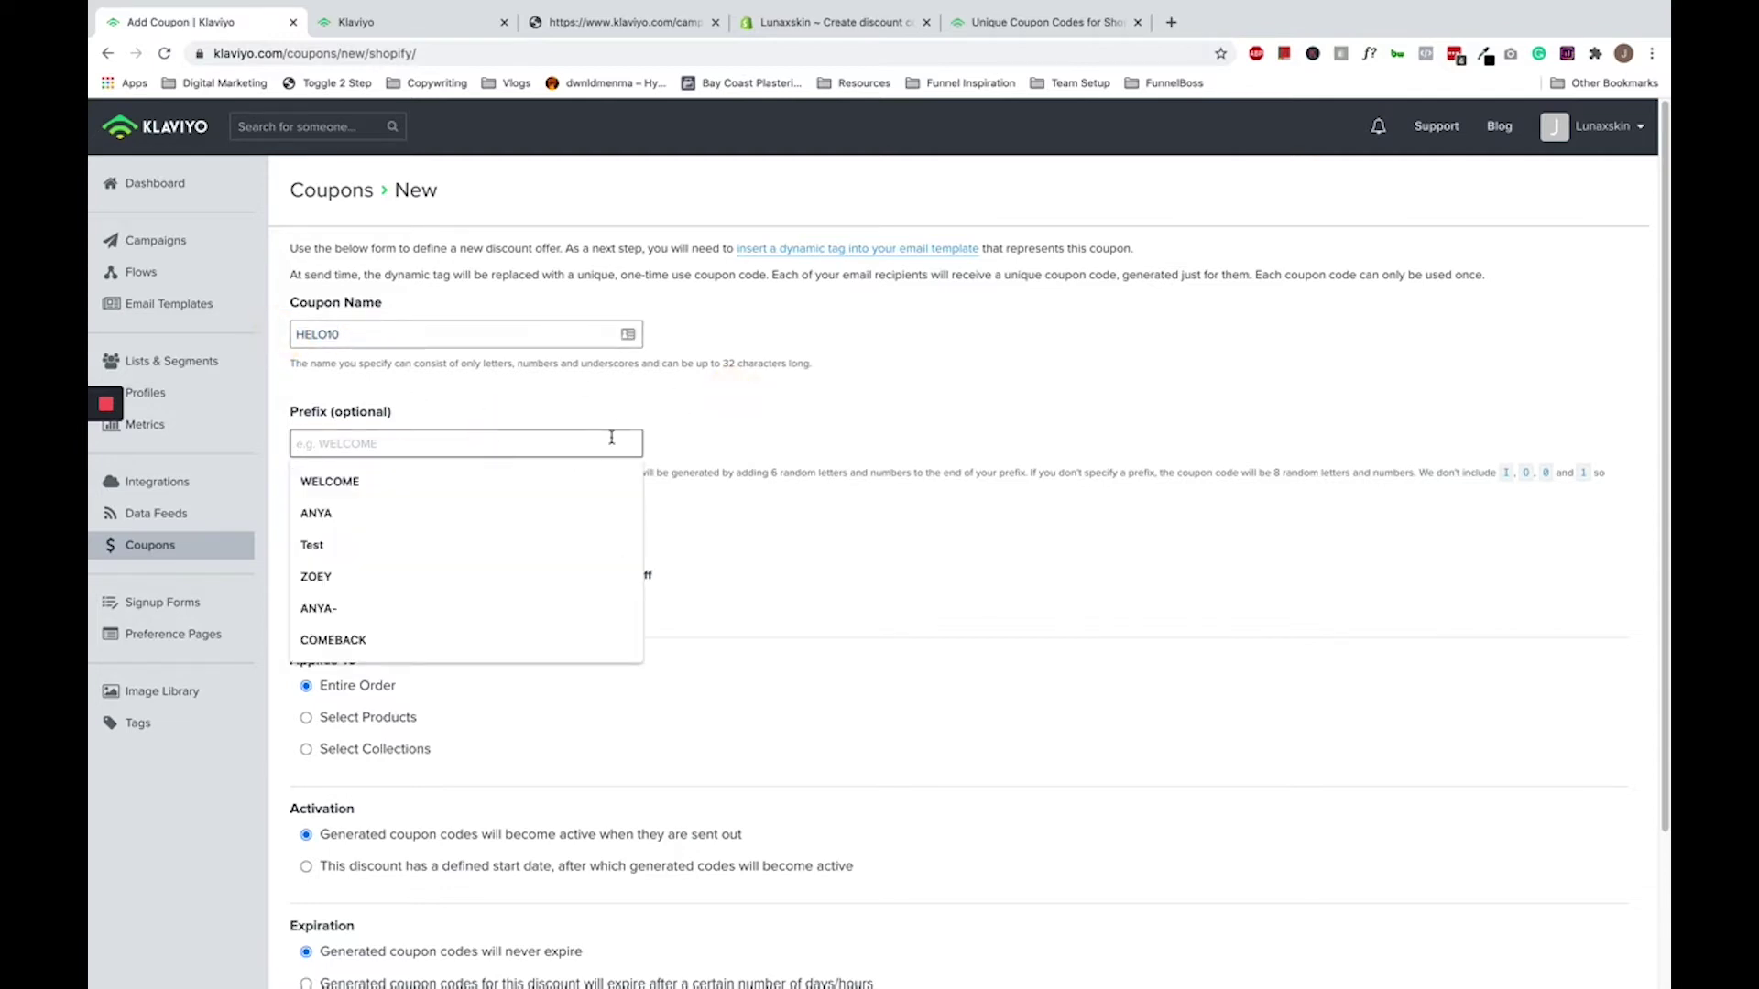
{"action": "left_click", "coordinate": [773, 458]}
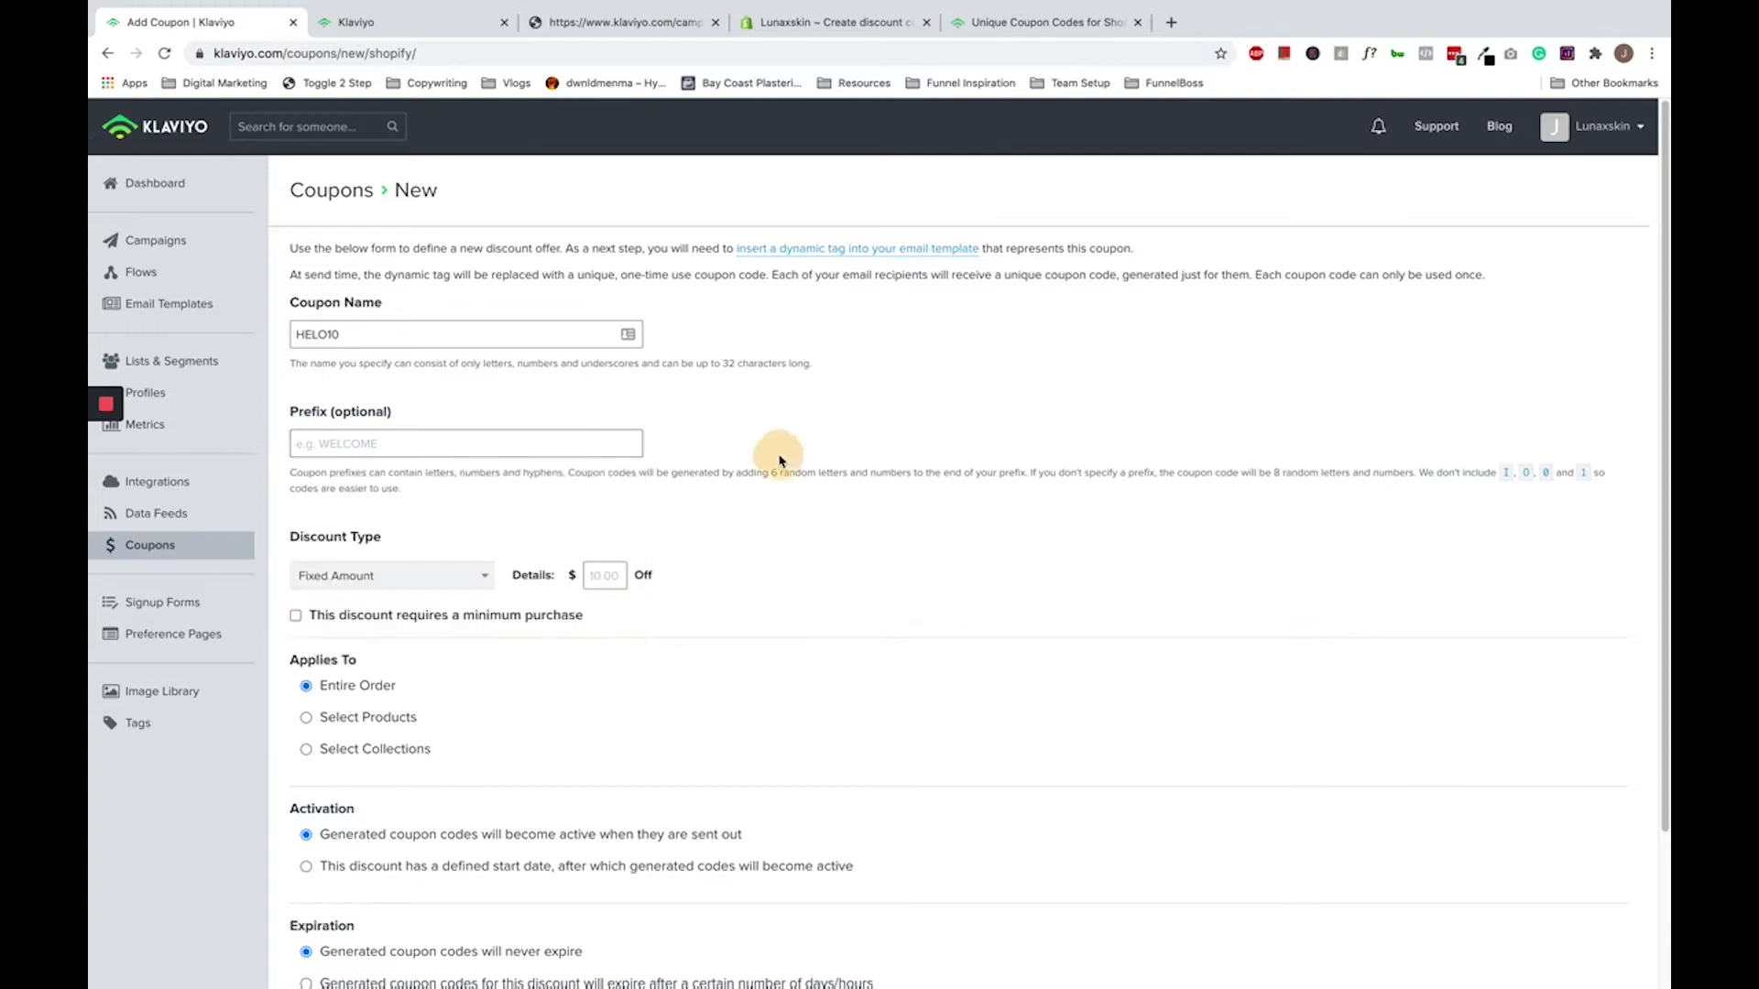
{"action": "left_click", "coordinate": [609, 445]}
{"action": "left_click_drag", "start_coordinate": [328, 335], "coordinate": [316, 335]}
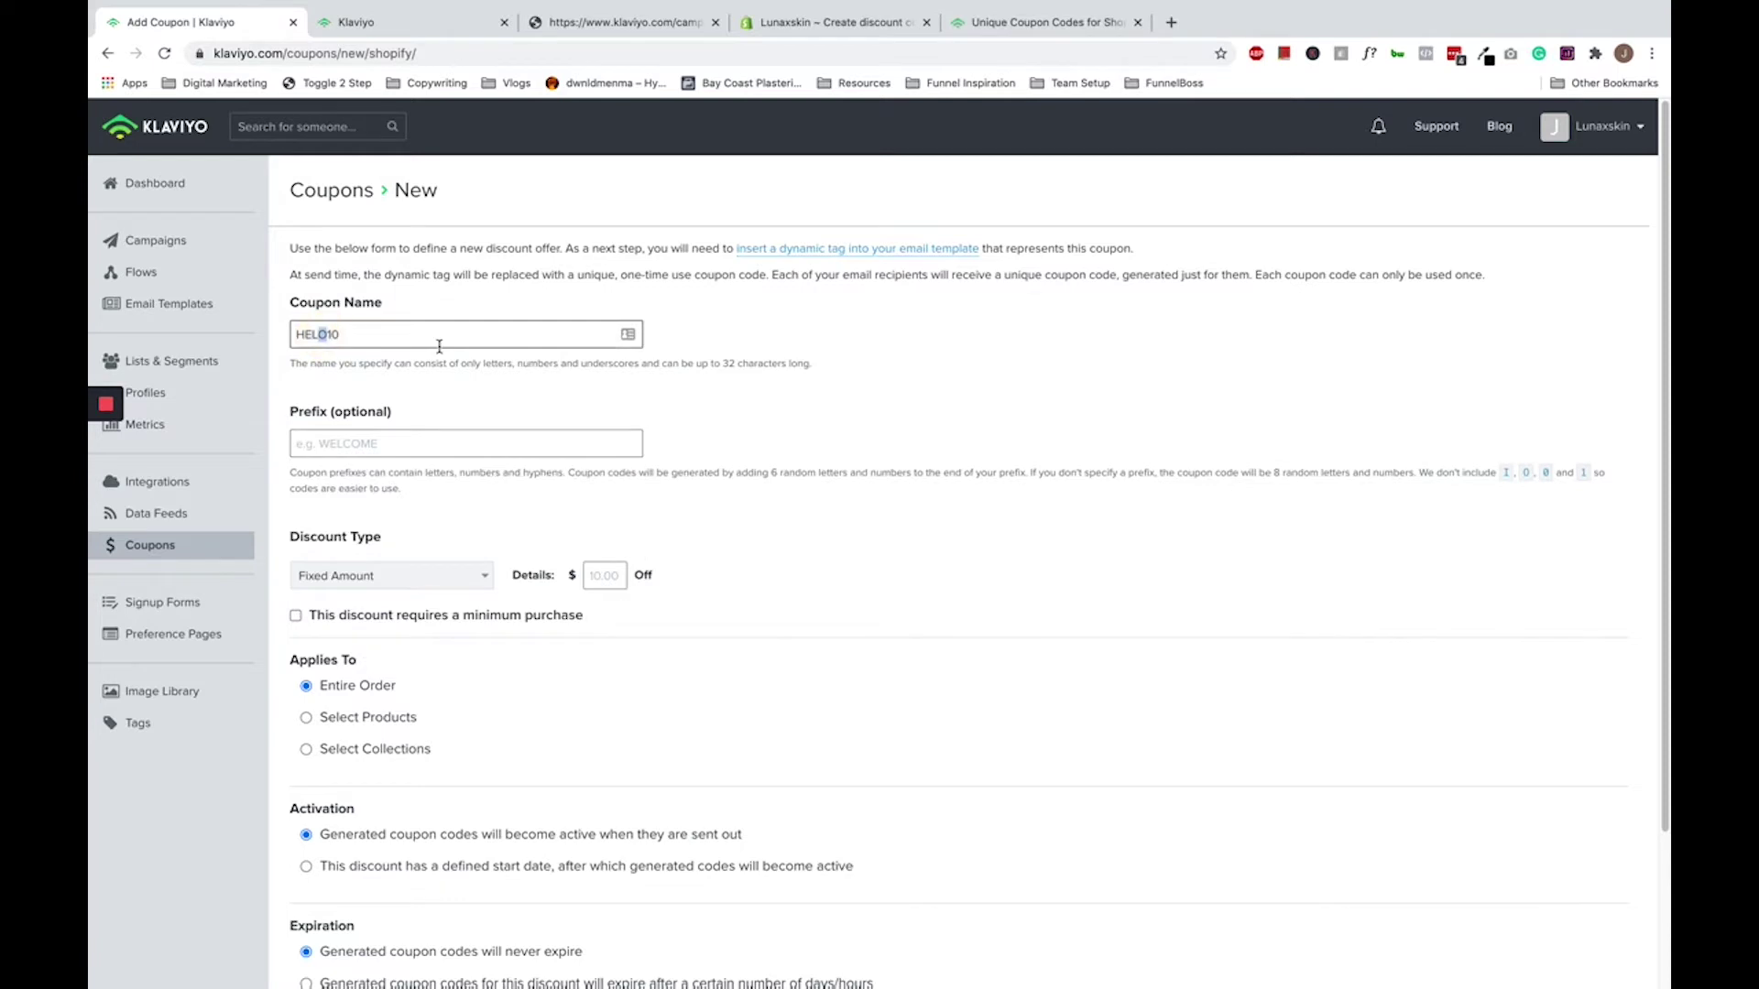
{"action": "key", "text": "Left"}
{"action": "type", "text": "L"}
- Enter HELLO as the coupon code prefix
{"action": "left_click", "coordinate": [302, 443]}
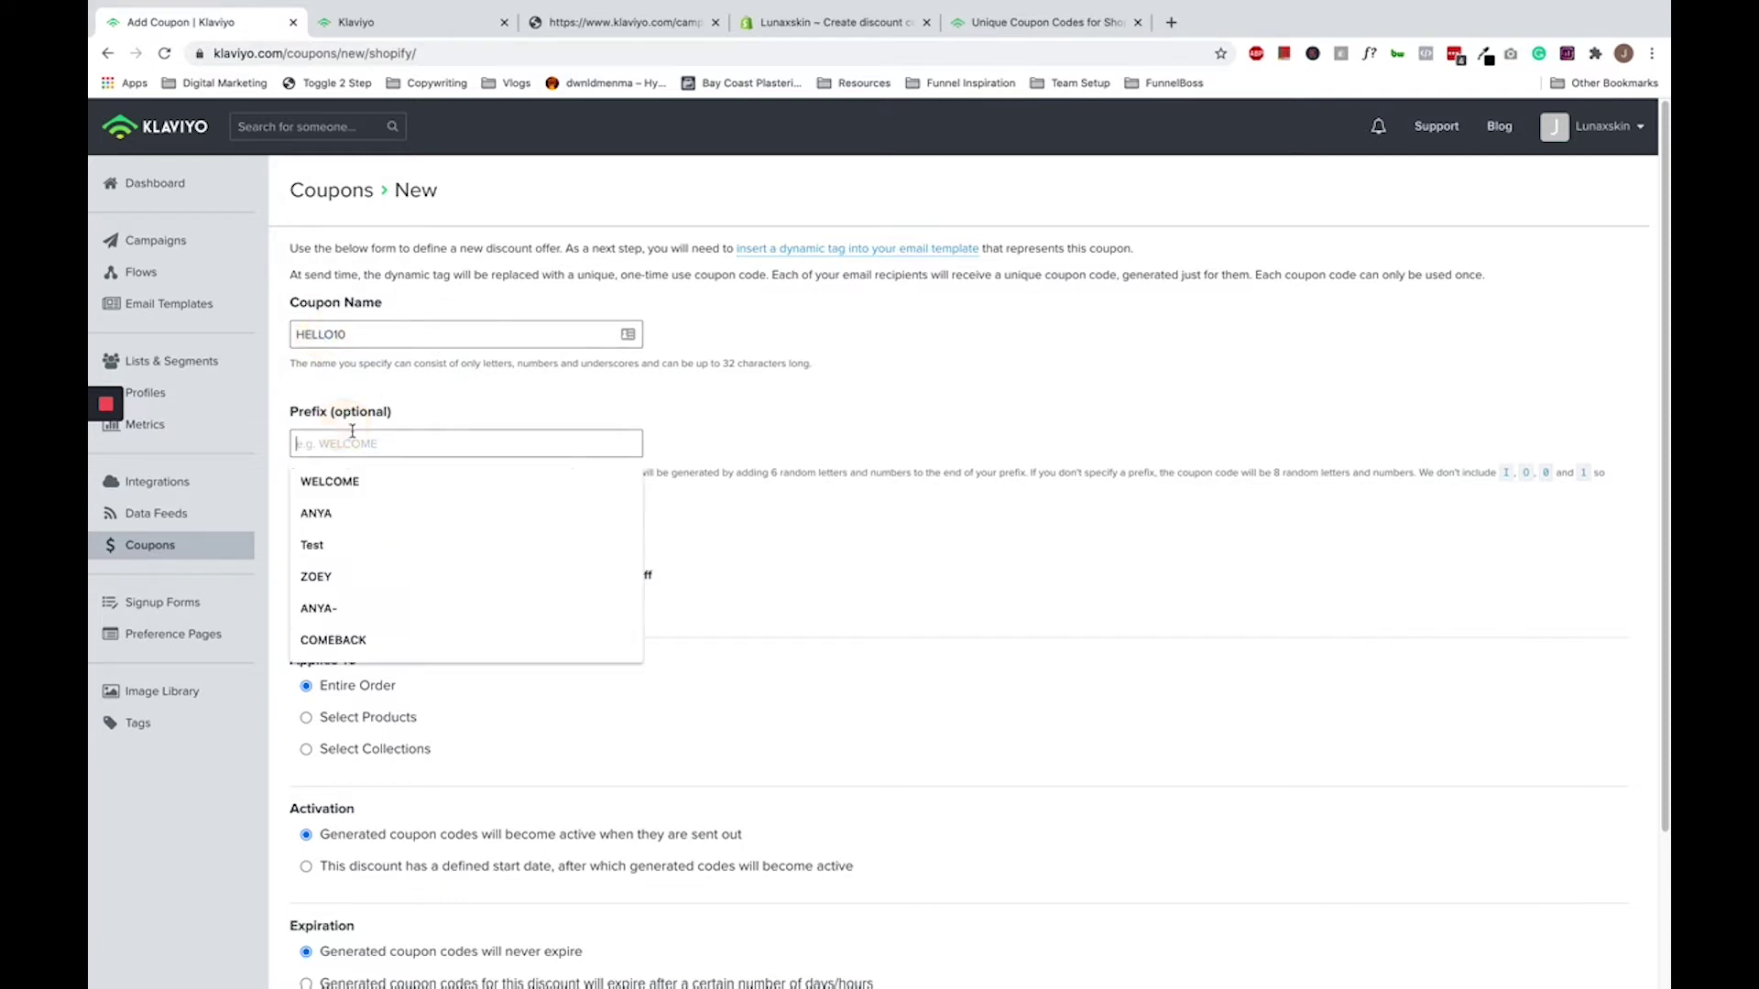
{"action": "type", "text": "HELLO"}
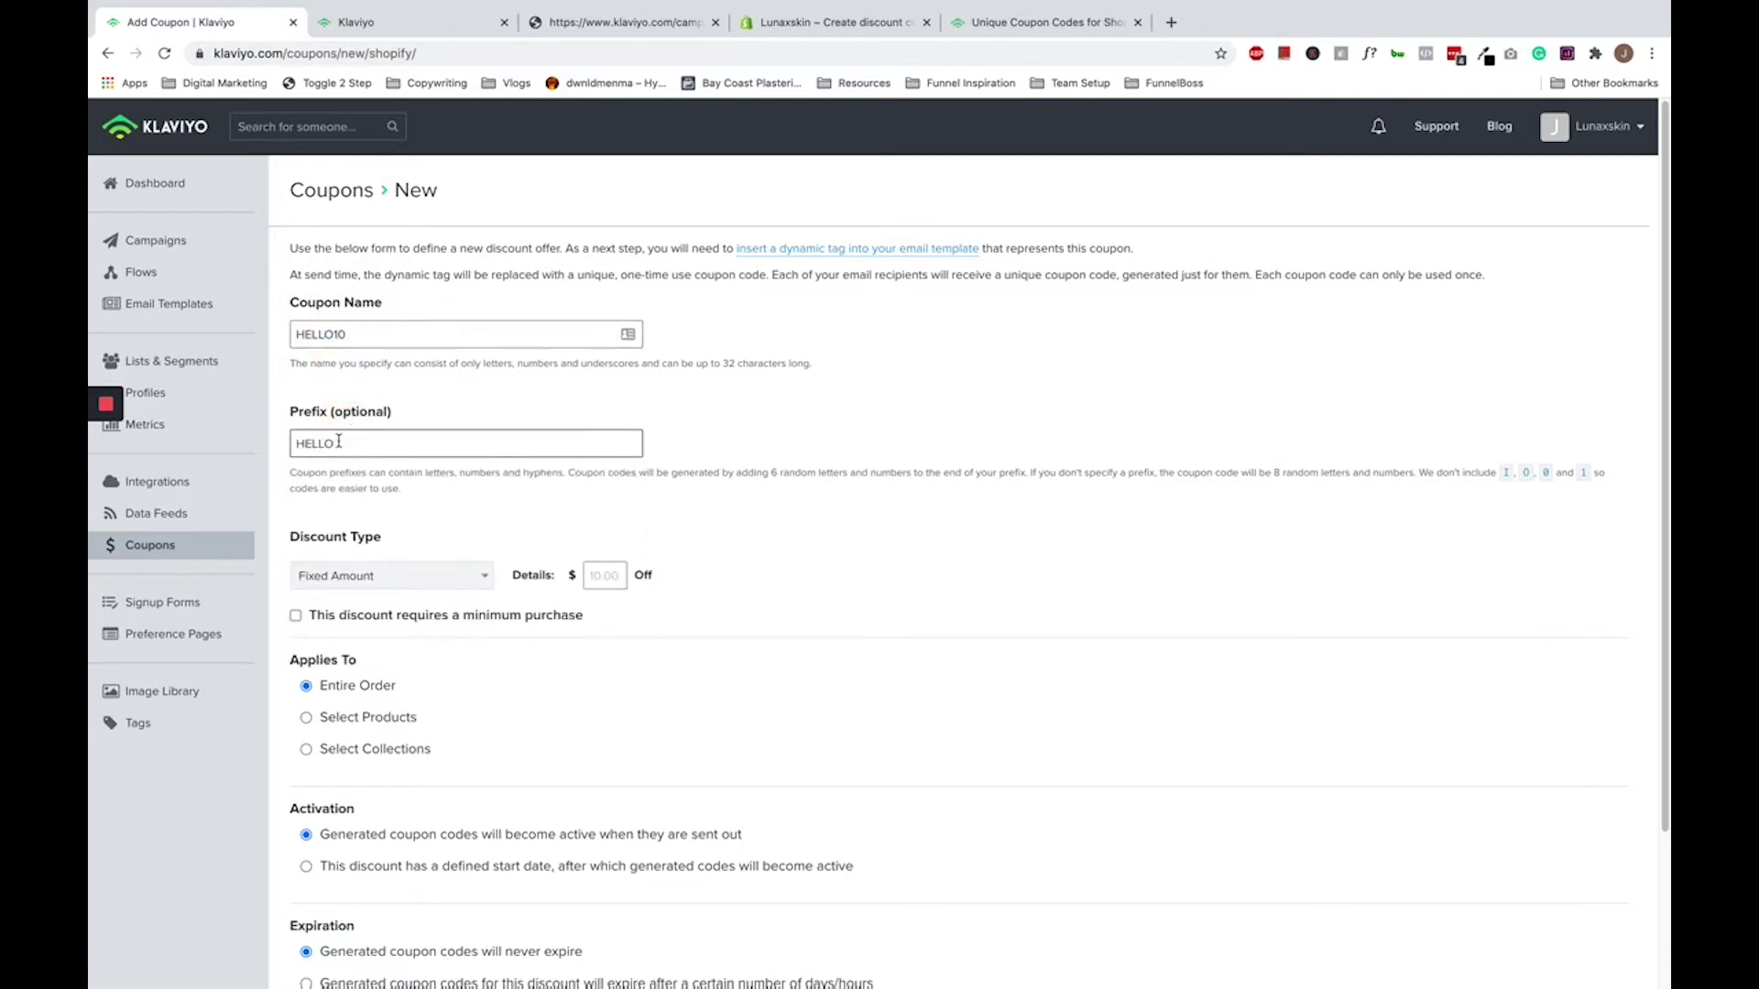
{"action": "left_click", "coordinate": [860, 545]}
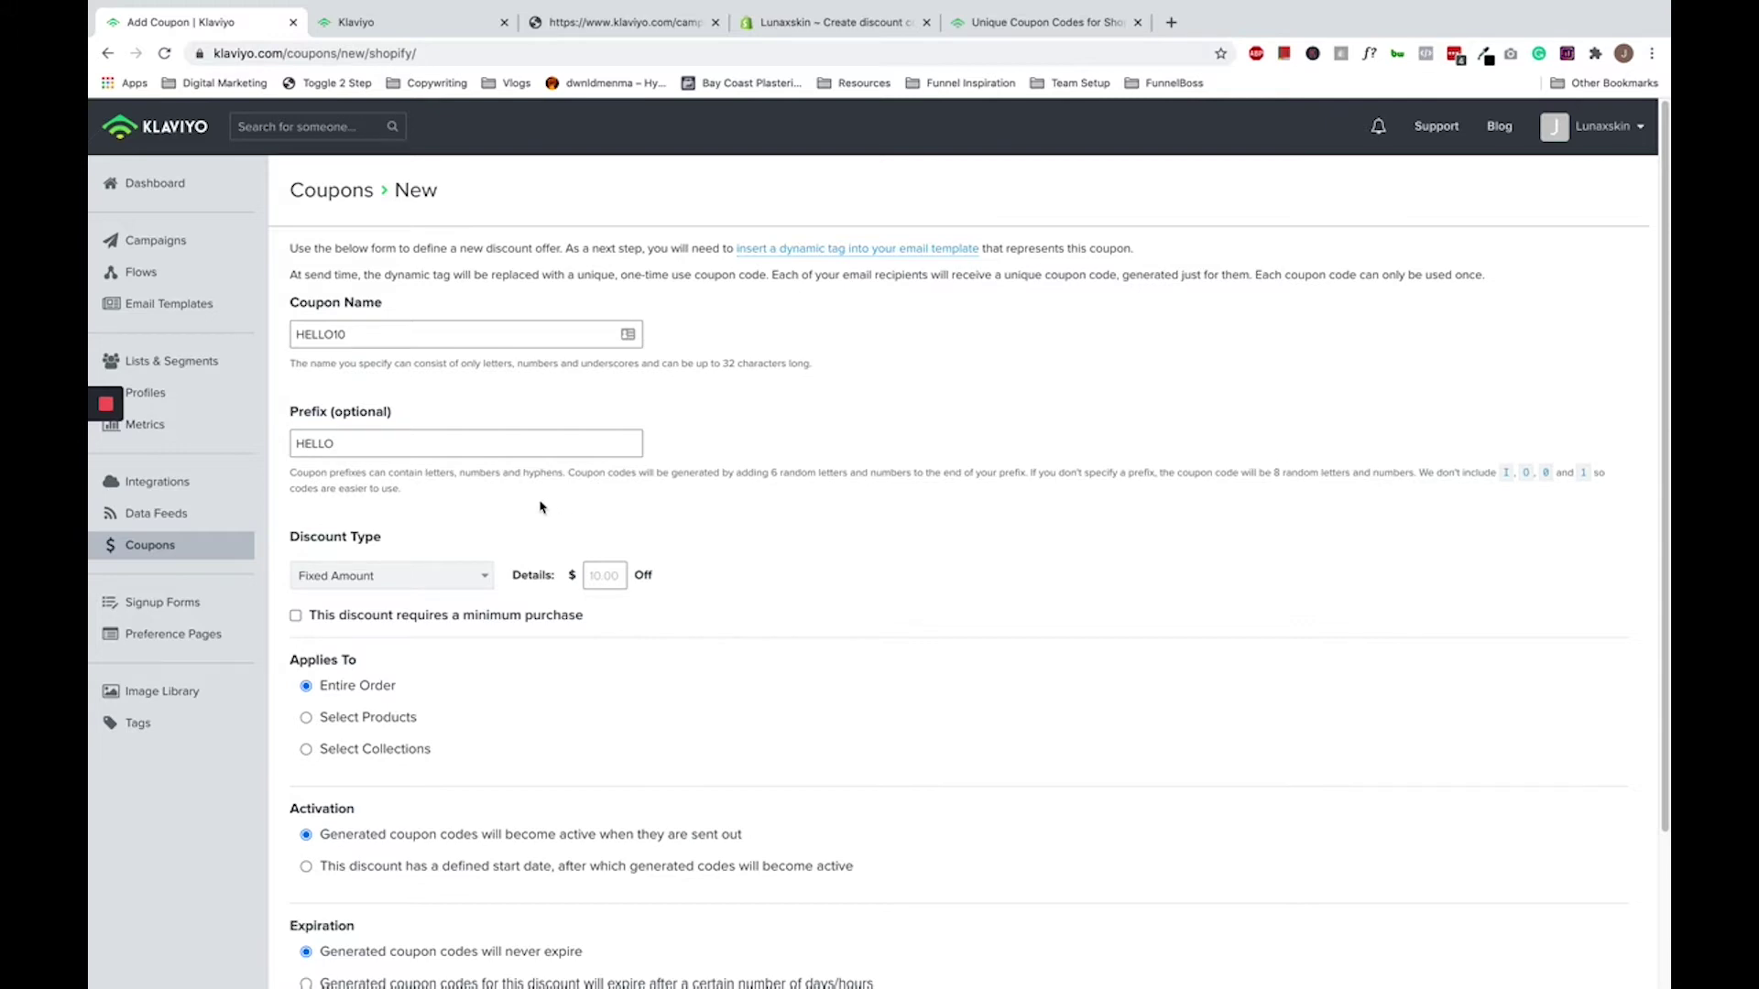
- Keep the discount type as Fixed Amount
{"action": "left_click_drag", "start_coordinate": [394, 536], "coordinate": [275, 540]}
{"action": "left_click", "coordinate": [534, 538]}
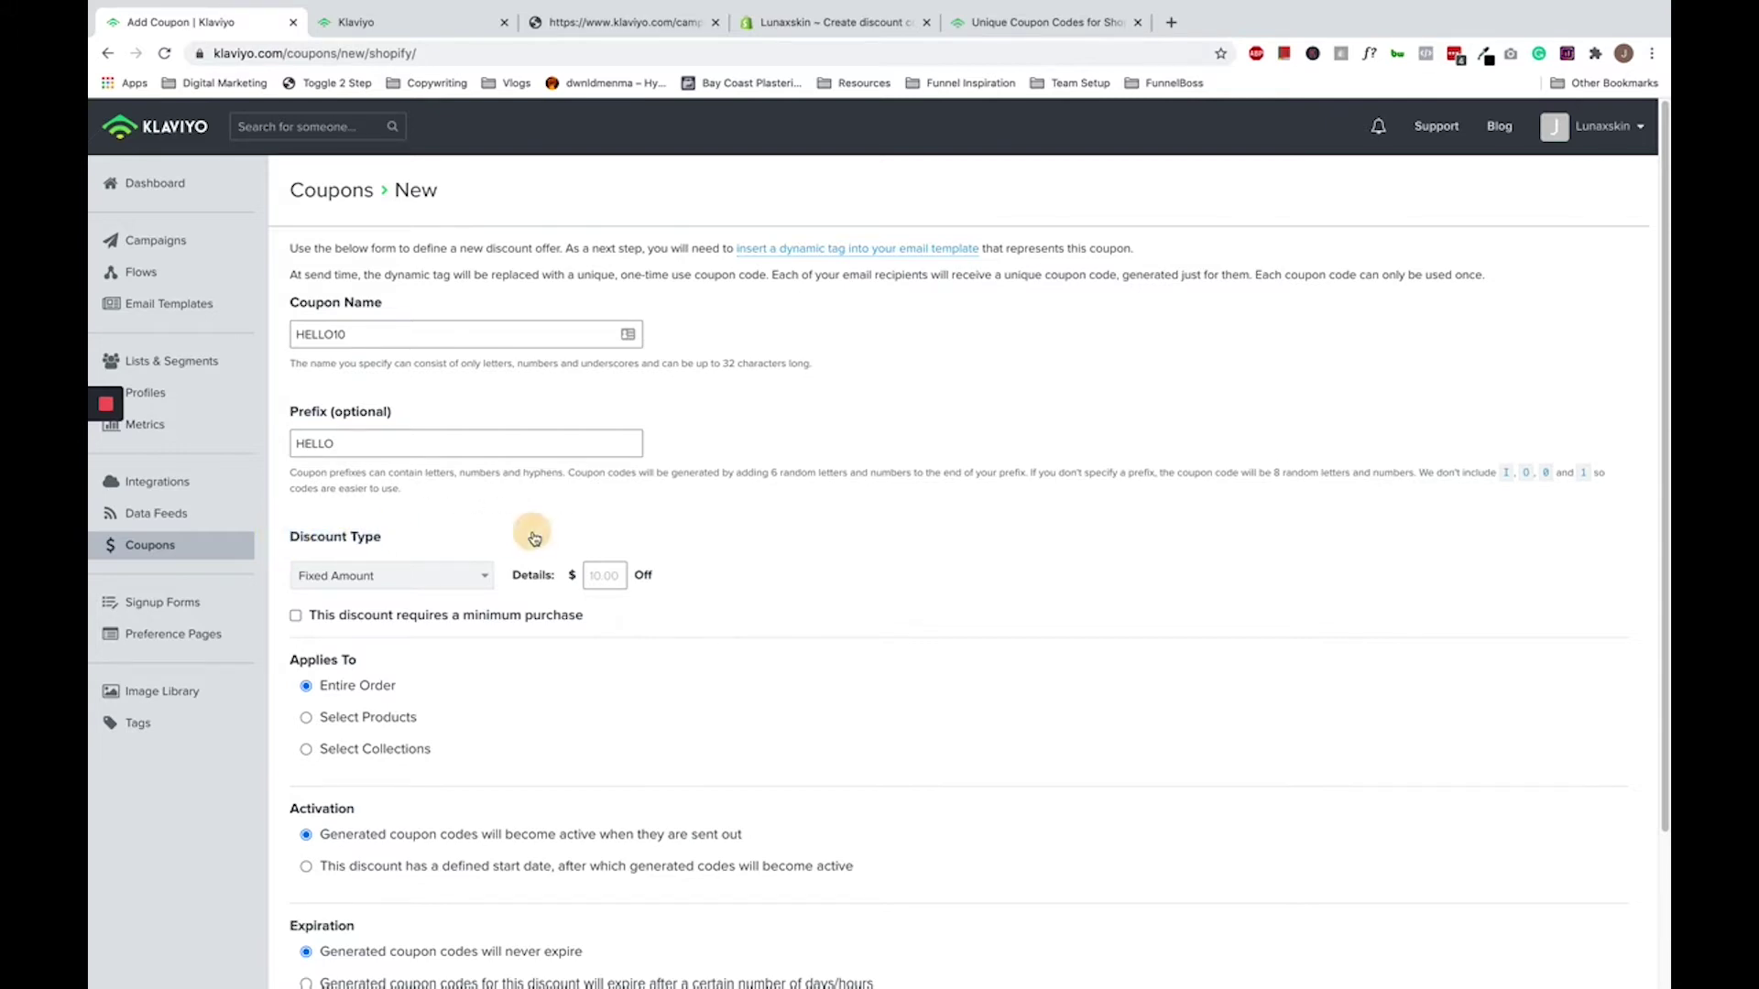
{"action": "left_click", "coordinate": [446, 579]}
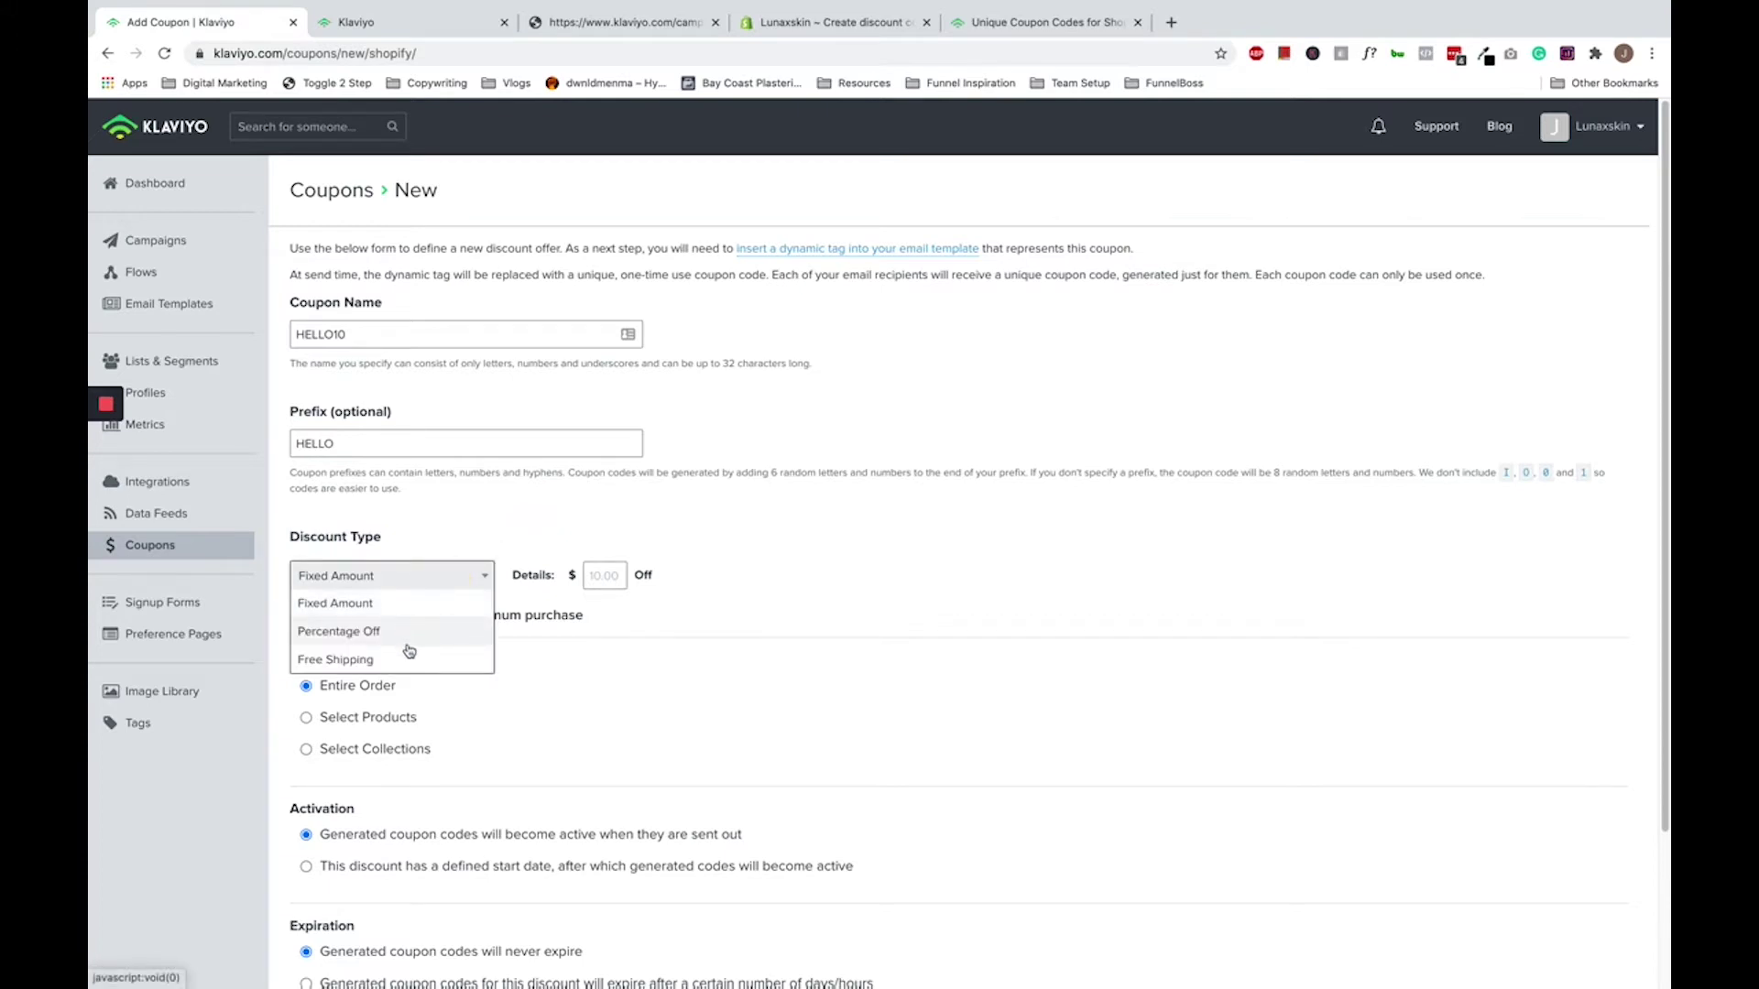
{"action": "key", "text": "Escape"}
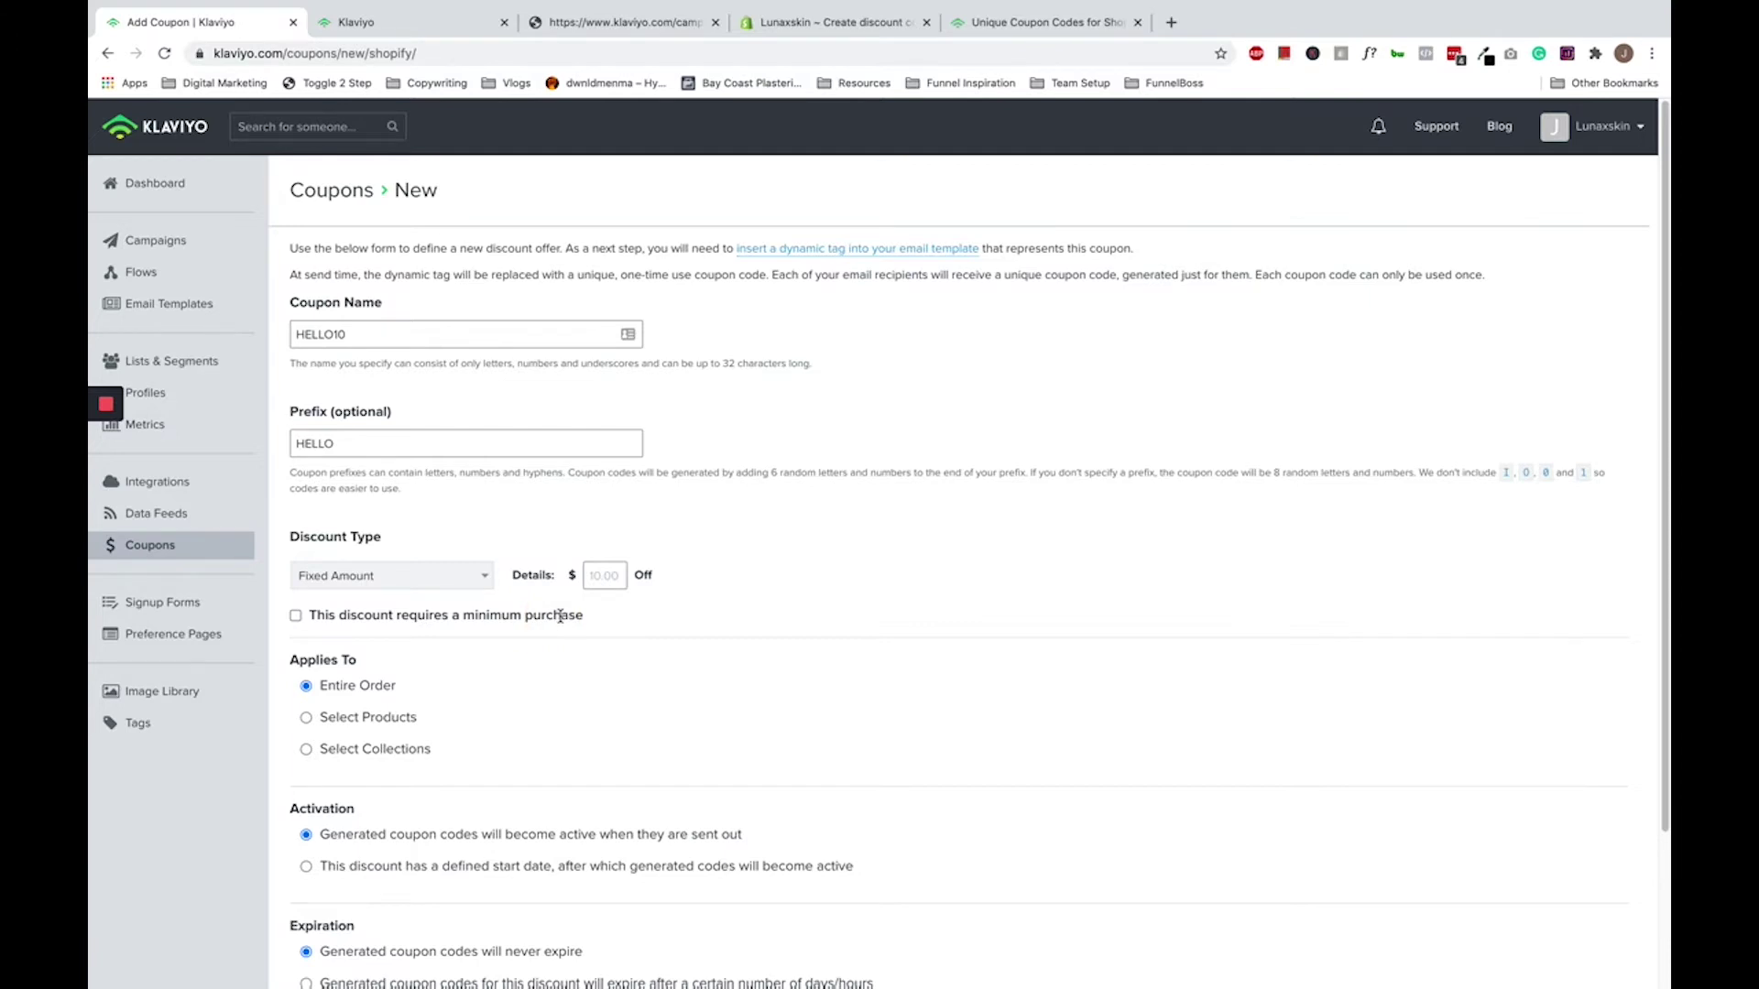
- Enter a 10 discount and tick 'This discount requires a minimum purchase'
{"action": "left_click", "coordinate": [612, 569]}
{"action": "type", "text": "10"}
{"action": "left_click", "coordinate": [296, 615]}
{"action": "left_click", "coordinate": [369, 651]}
- Enter a $50 minimum purchase and review the activate-when-sent option
{"action": "type", "text": "50"}
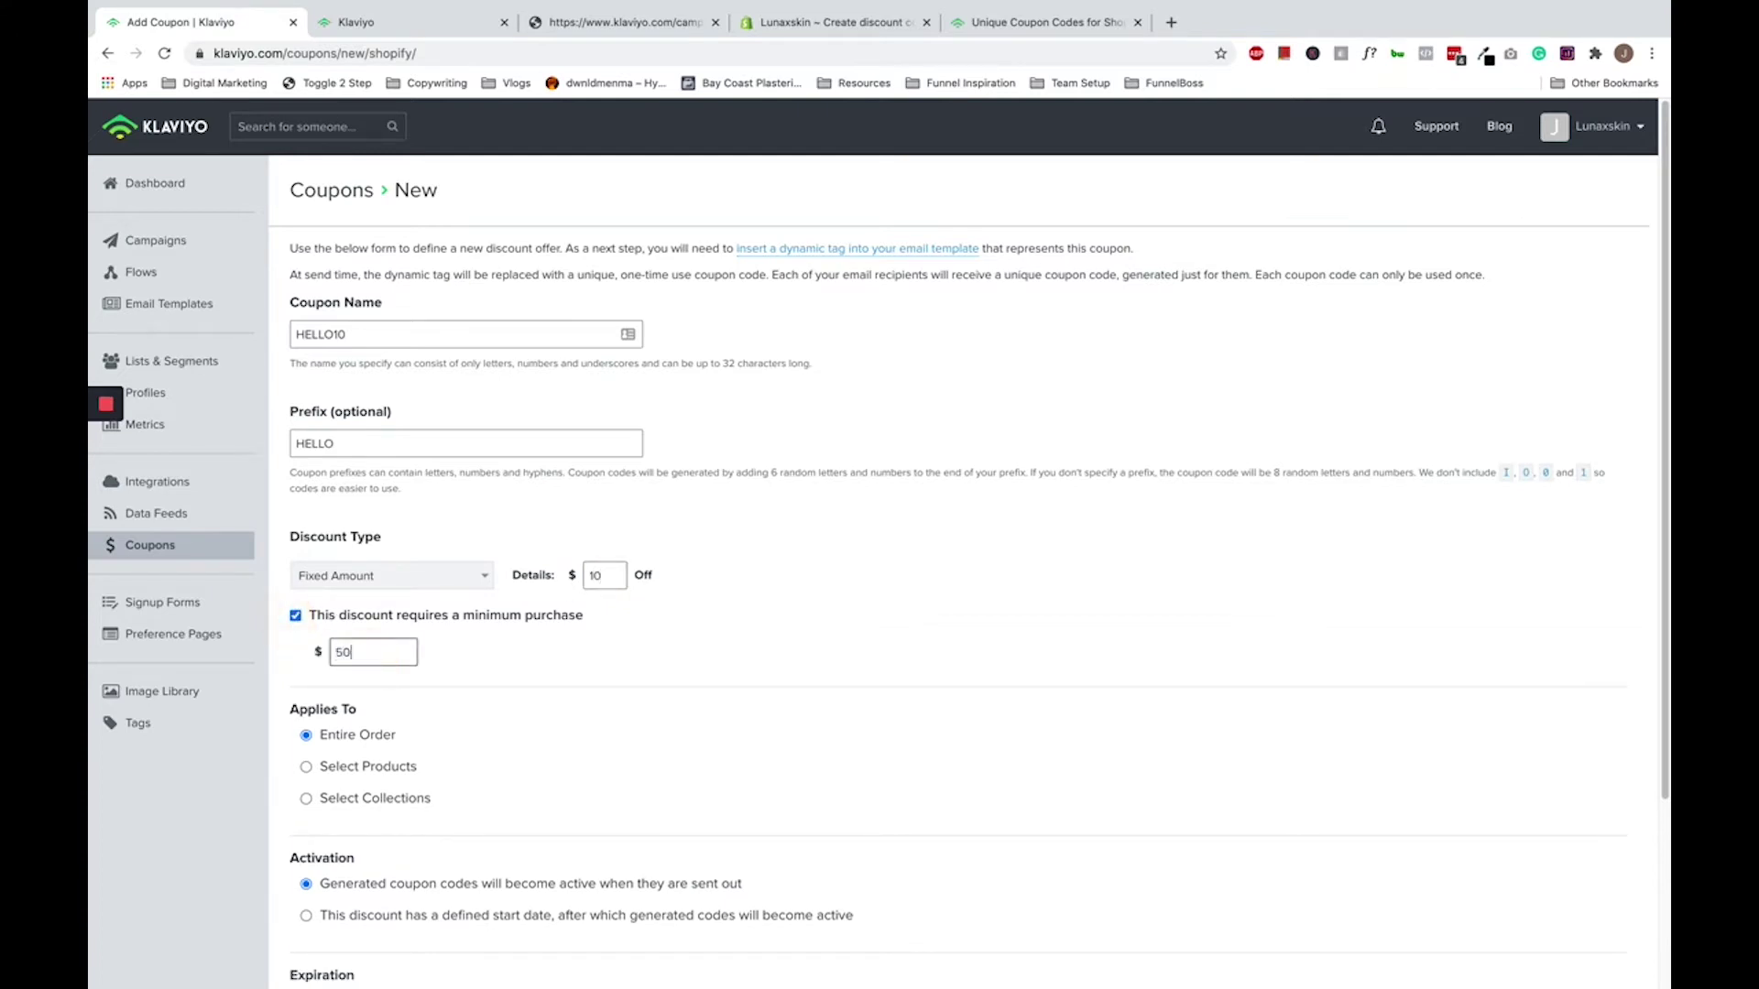
{"action": "scroll", "coordinate": [745, 648], "scroll_direction": "down", "scroll_amount": 1}
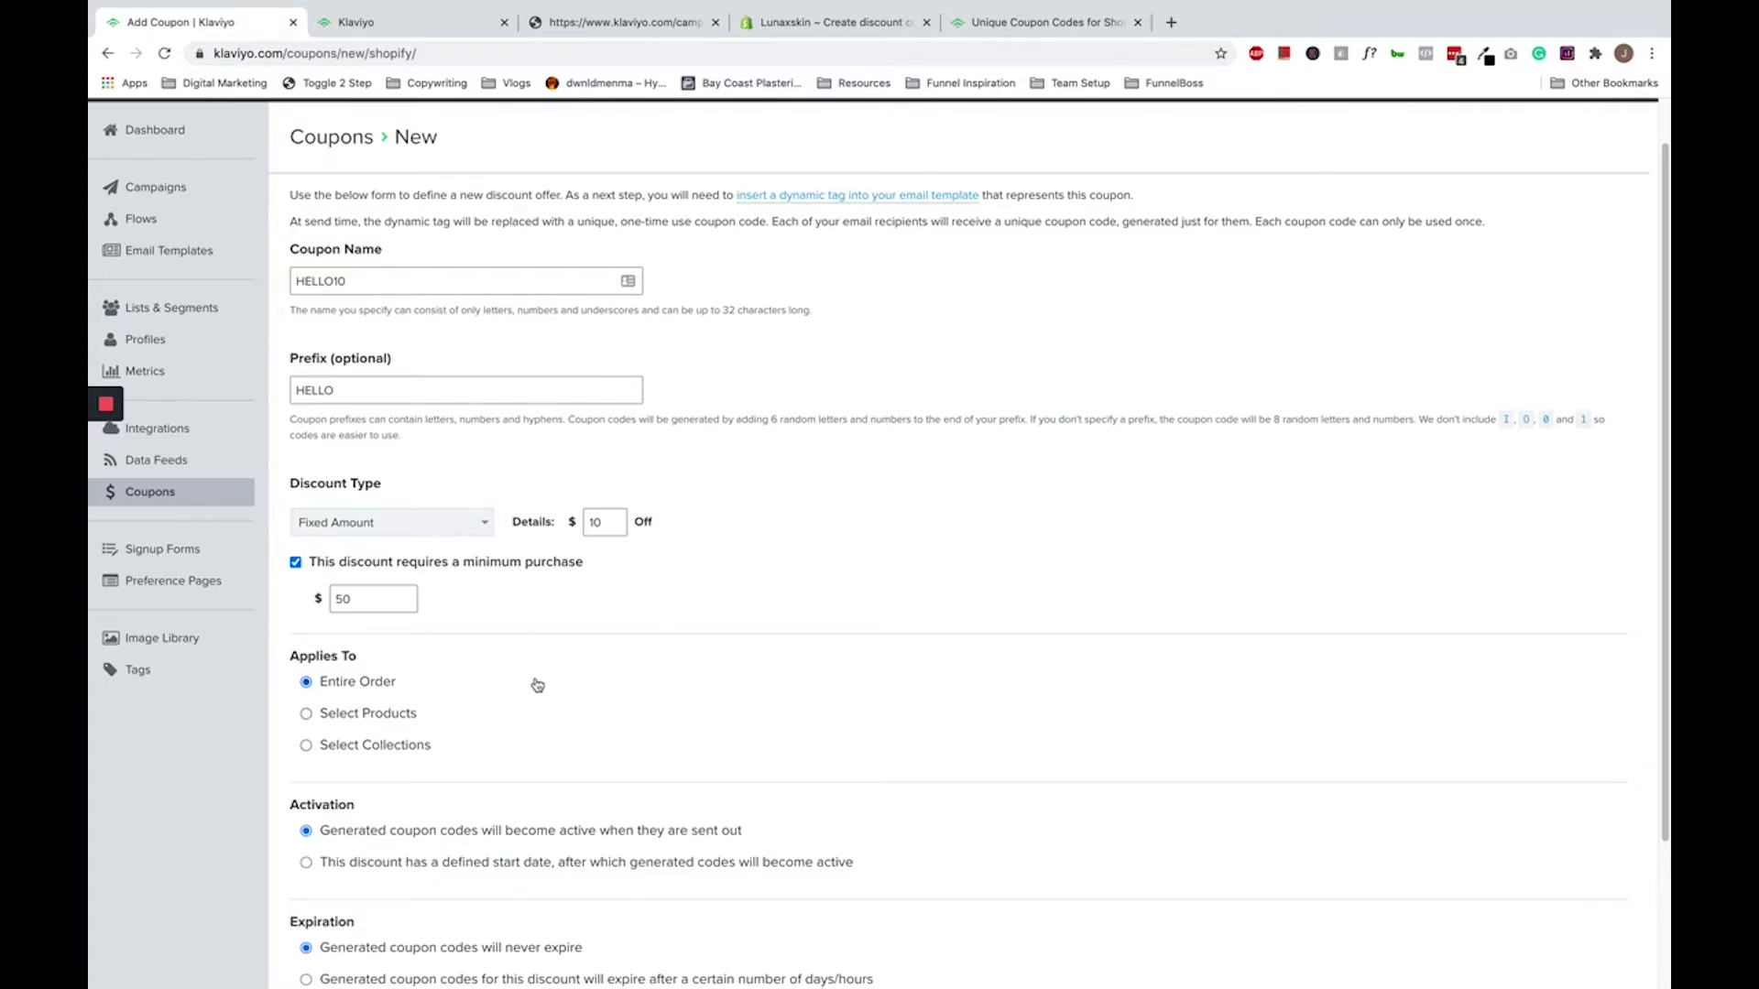
{"action": "scroll", "coordinate": [537, 686], "scroll_direction": "down", "scroll_amount": 1}
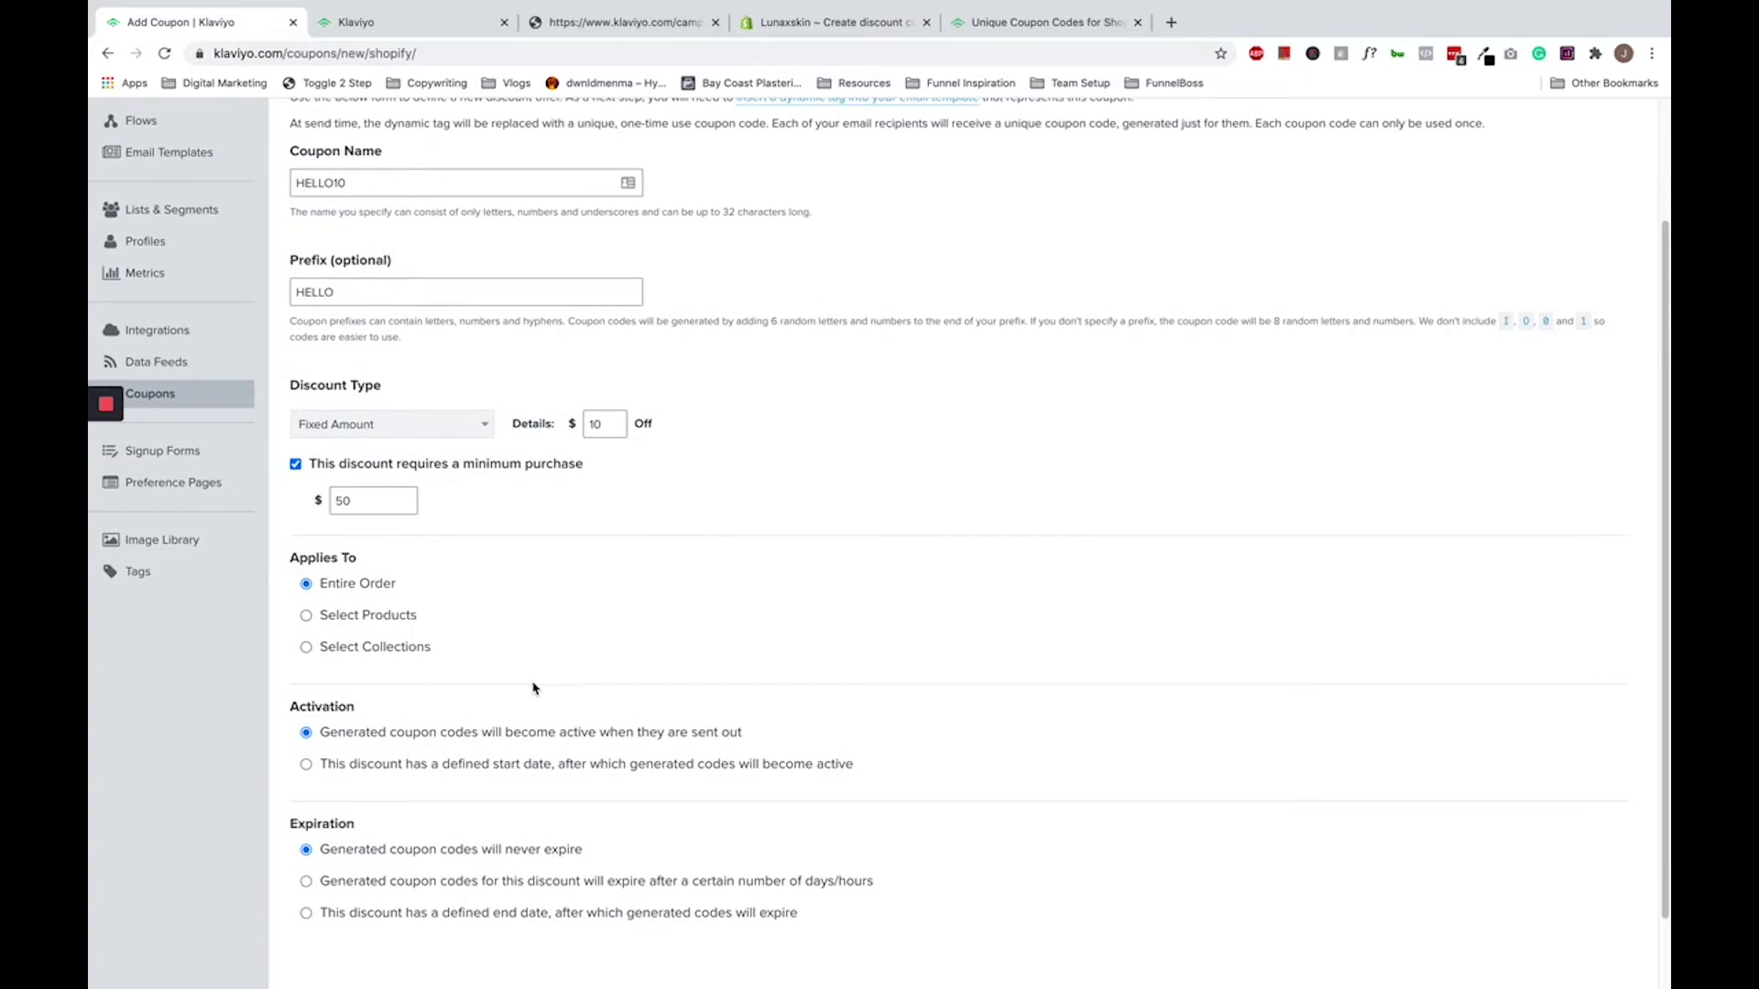
{"action": "scroll", "coordinate": [532, 687], "scroll_direction": "down", "scroll_amount": 1}
{"action": "scroll", "coordinate": [525, 687], "scroll_direction": "down", "scroll_amount": 1}
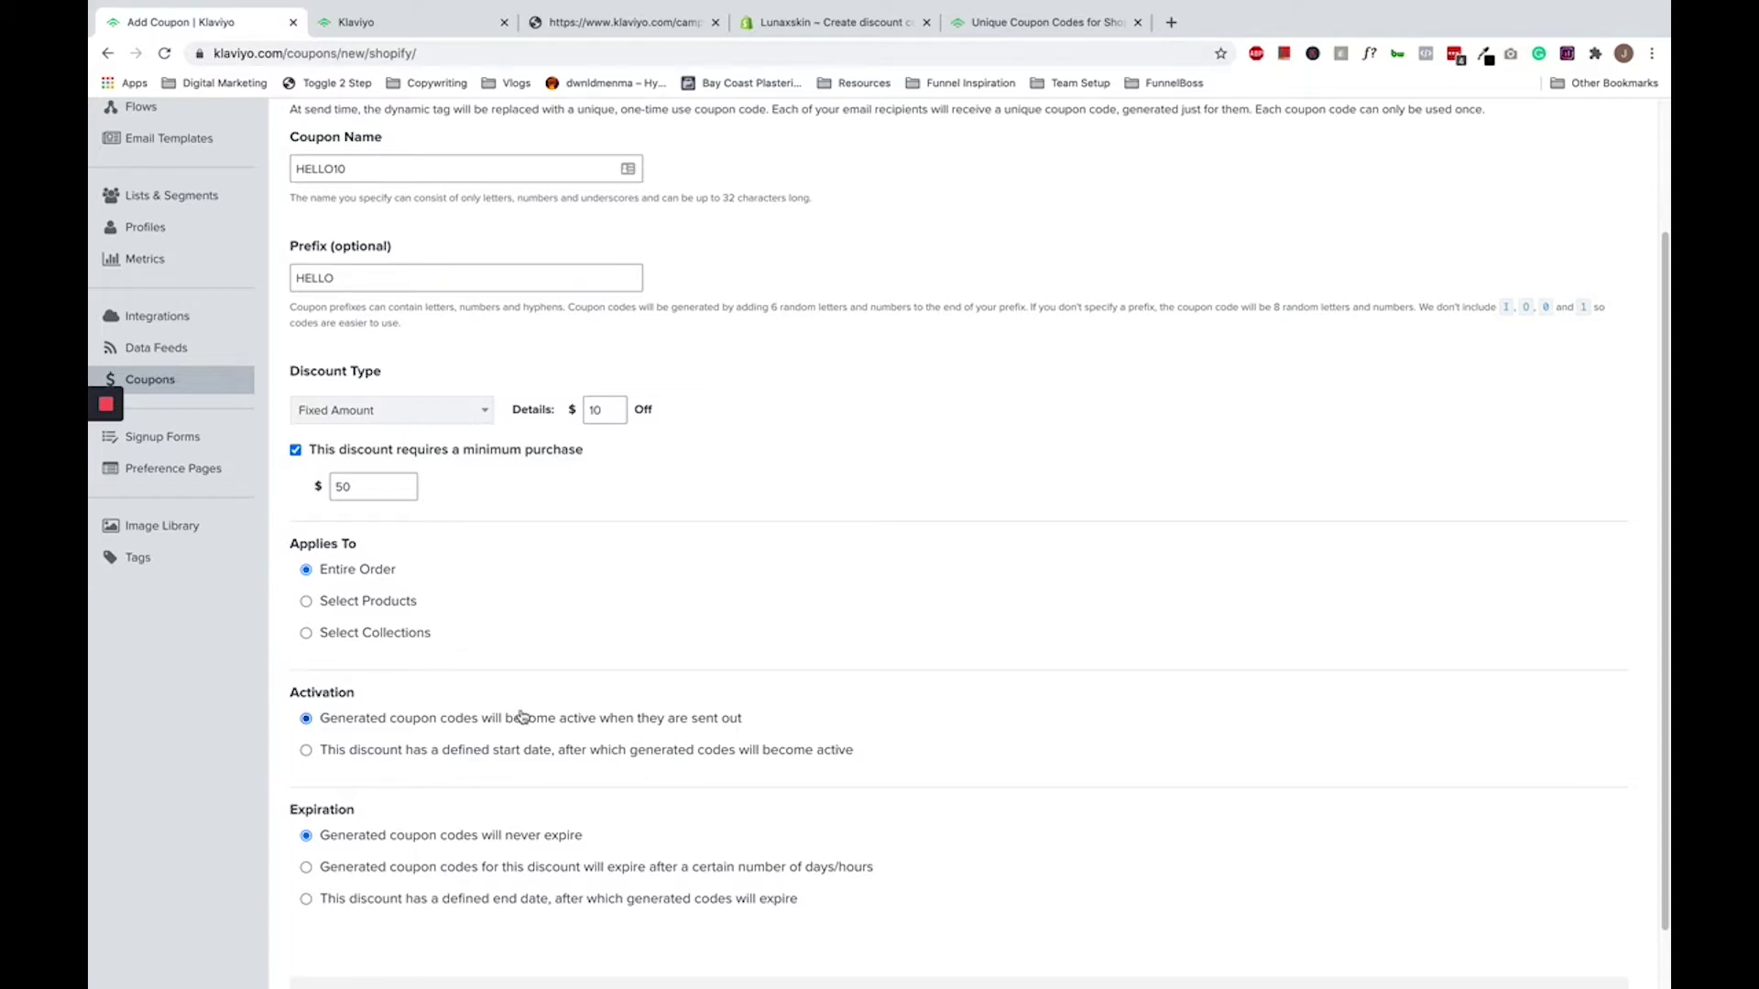
{"action": "left_click_drag", "start_coordinate": [366, 719], "coordinate": [727, 724]}
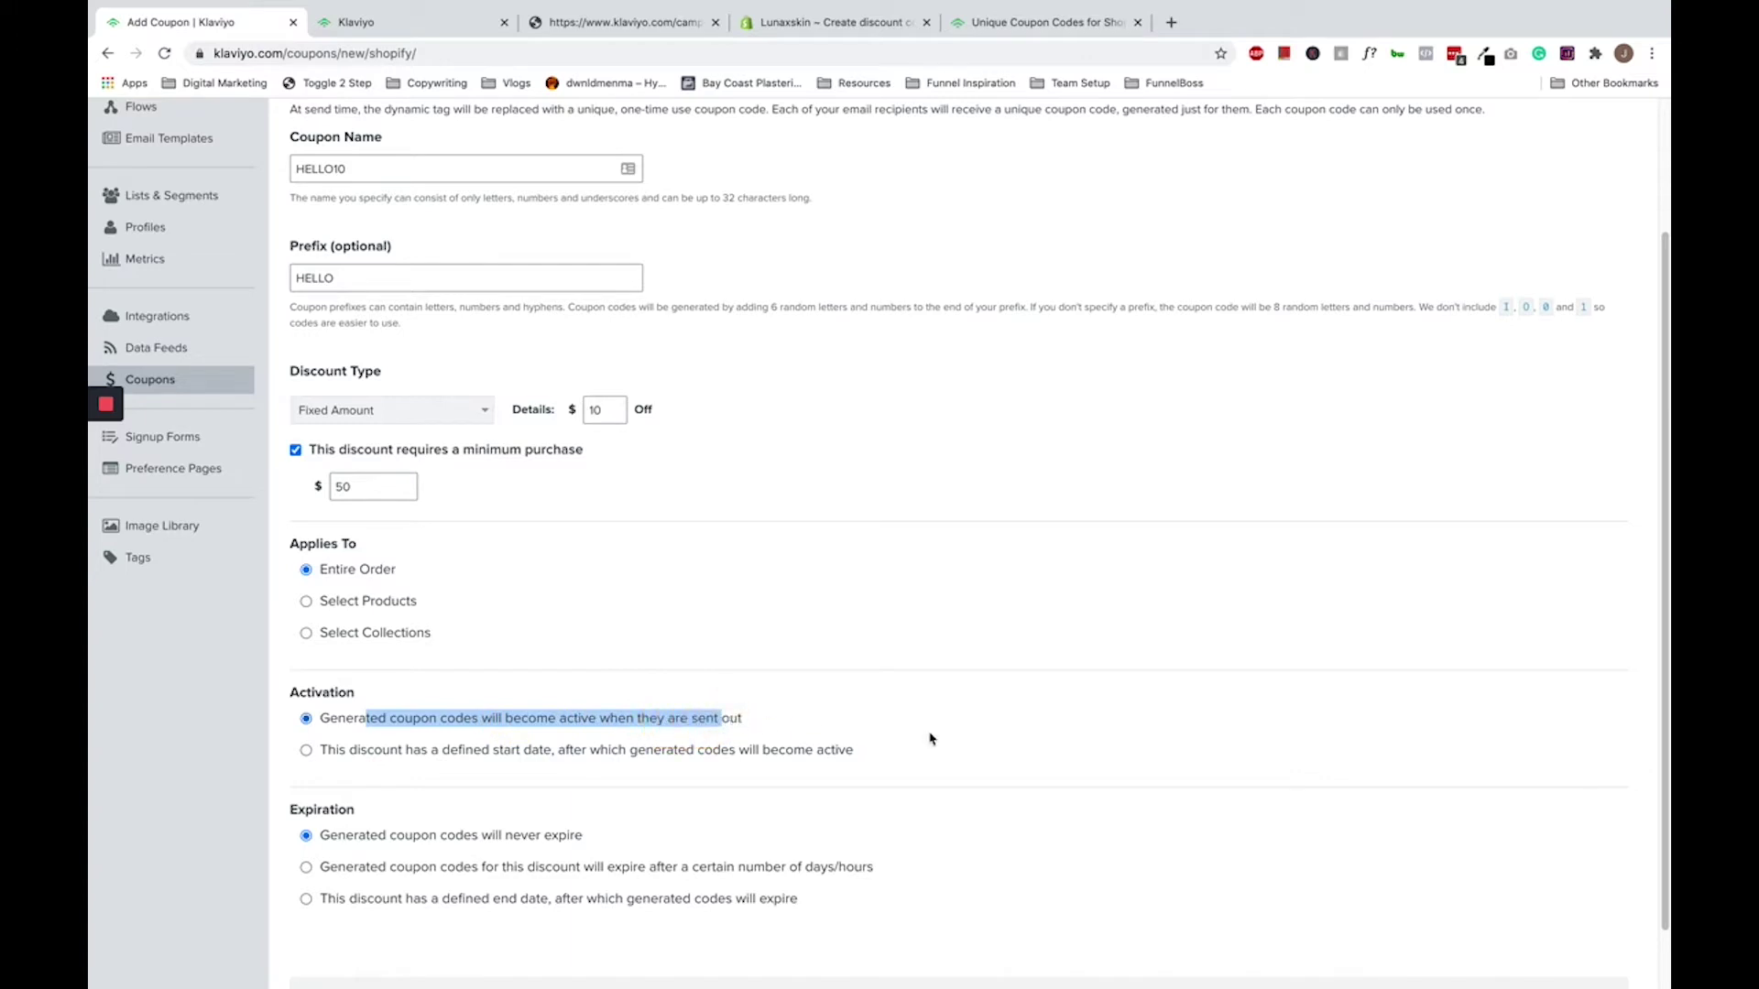
{"action": "scroll", "coordinate": [604, 728], "scroll_direction": "down", "scroll_amount": 1}
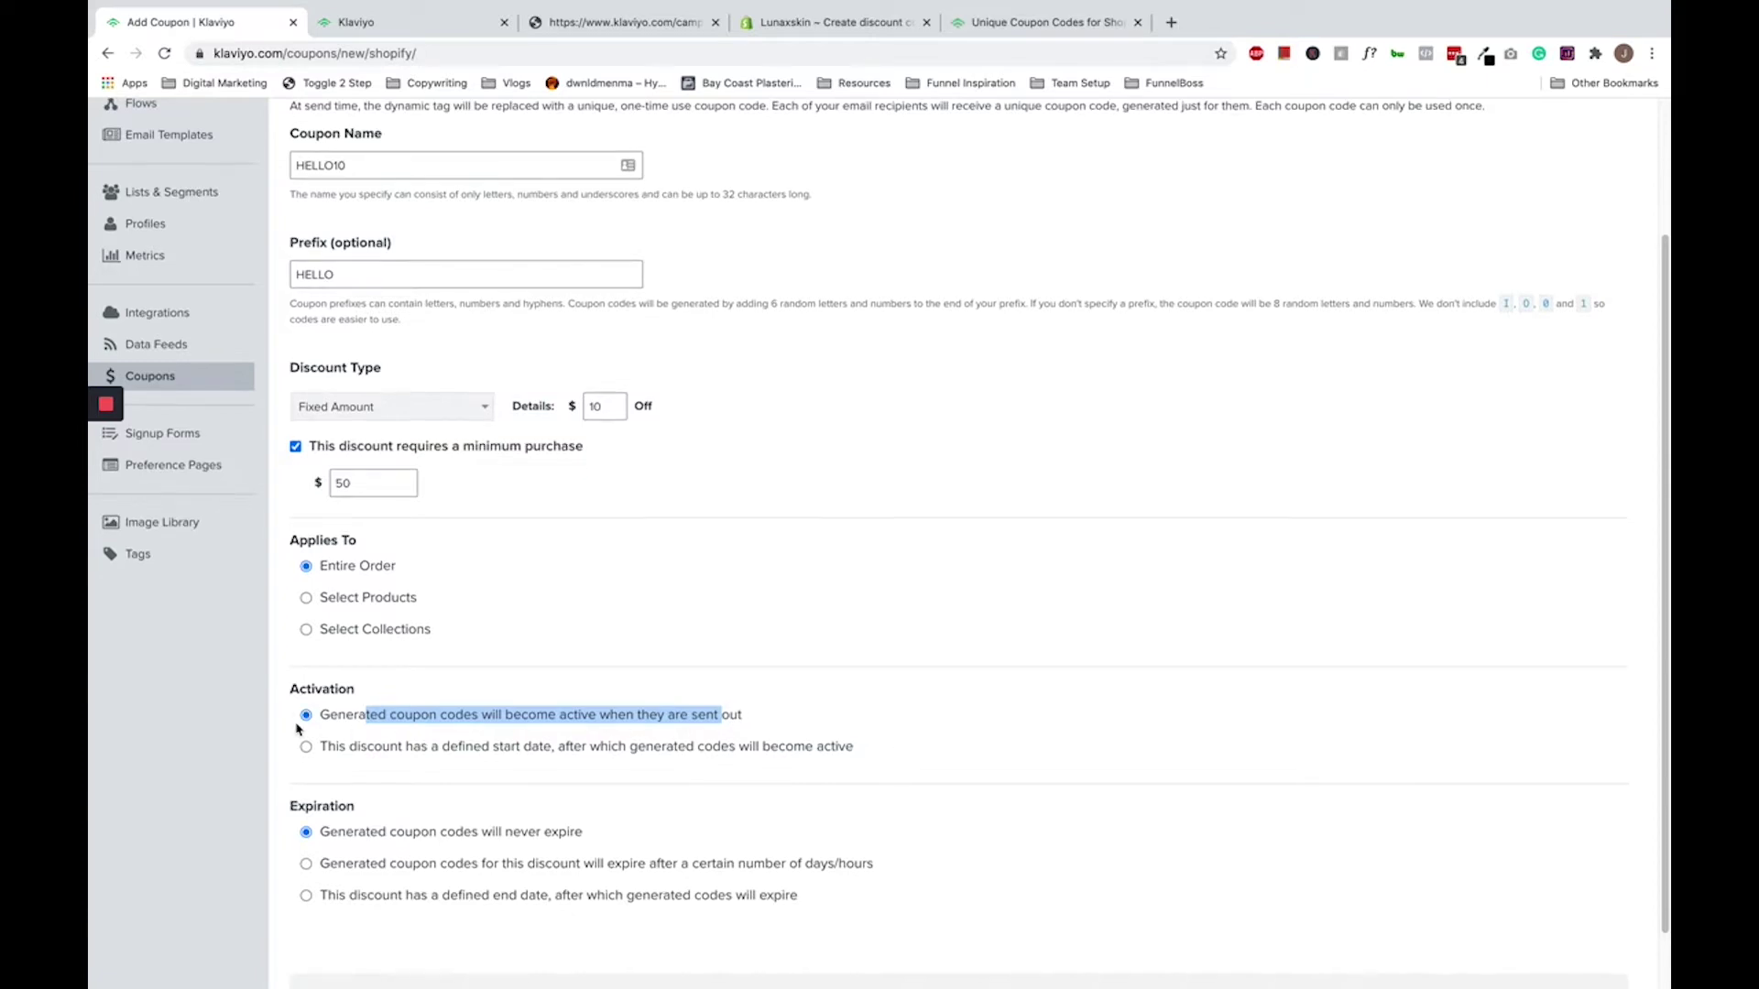
{"action": "triple_click", "coordinate": [325, 720]}
{"action": "left_click", "coordinate": [327, 720]}
- Make the generated codes expire after 3 days
{"action": "scroll", "coordinate": [396, 728], "scroll_direction": "down", "scroll_amount": 1}
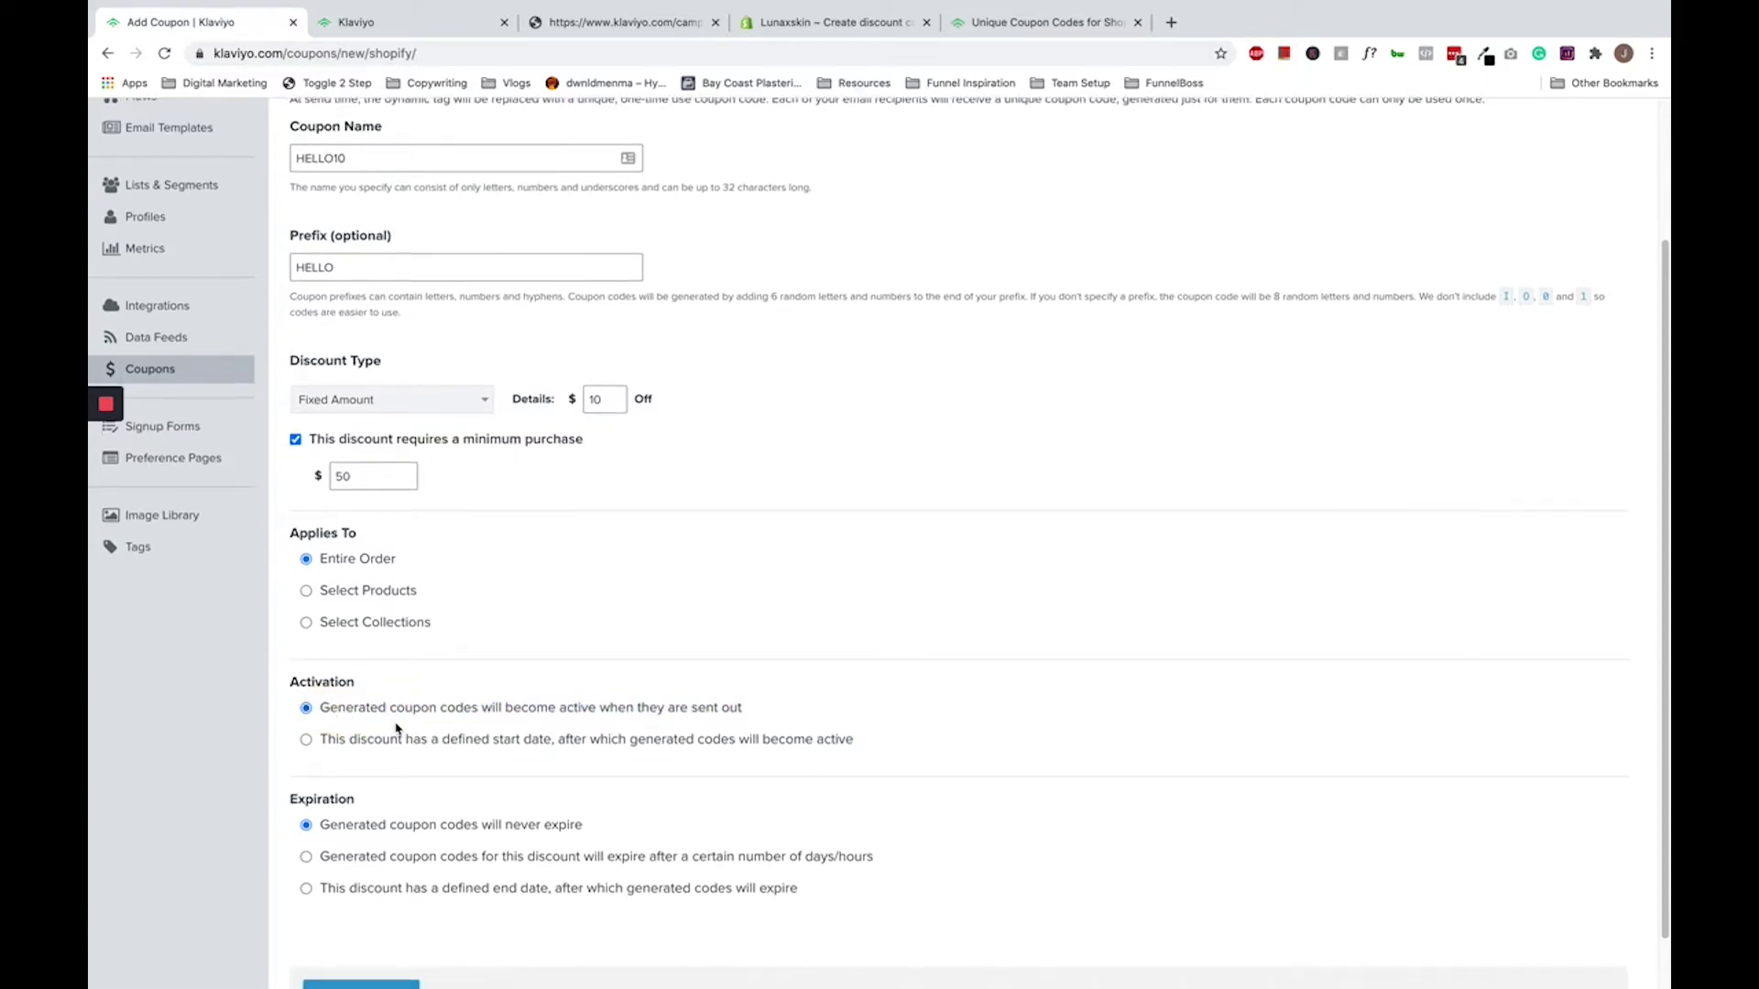
{"action": "scroll", "coordinate": [400, 724], "scroll_direction": "down", "scroll_amount": 3}
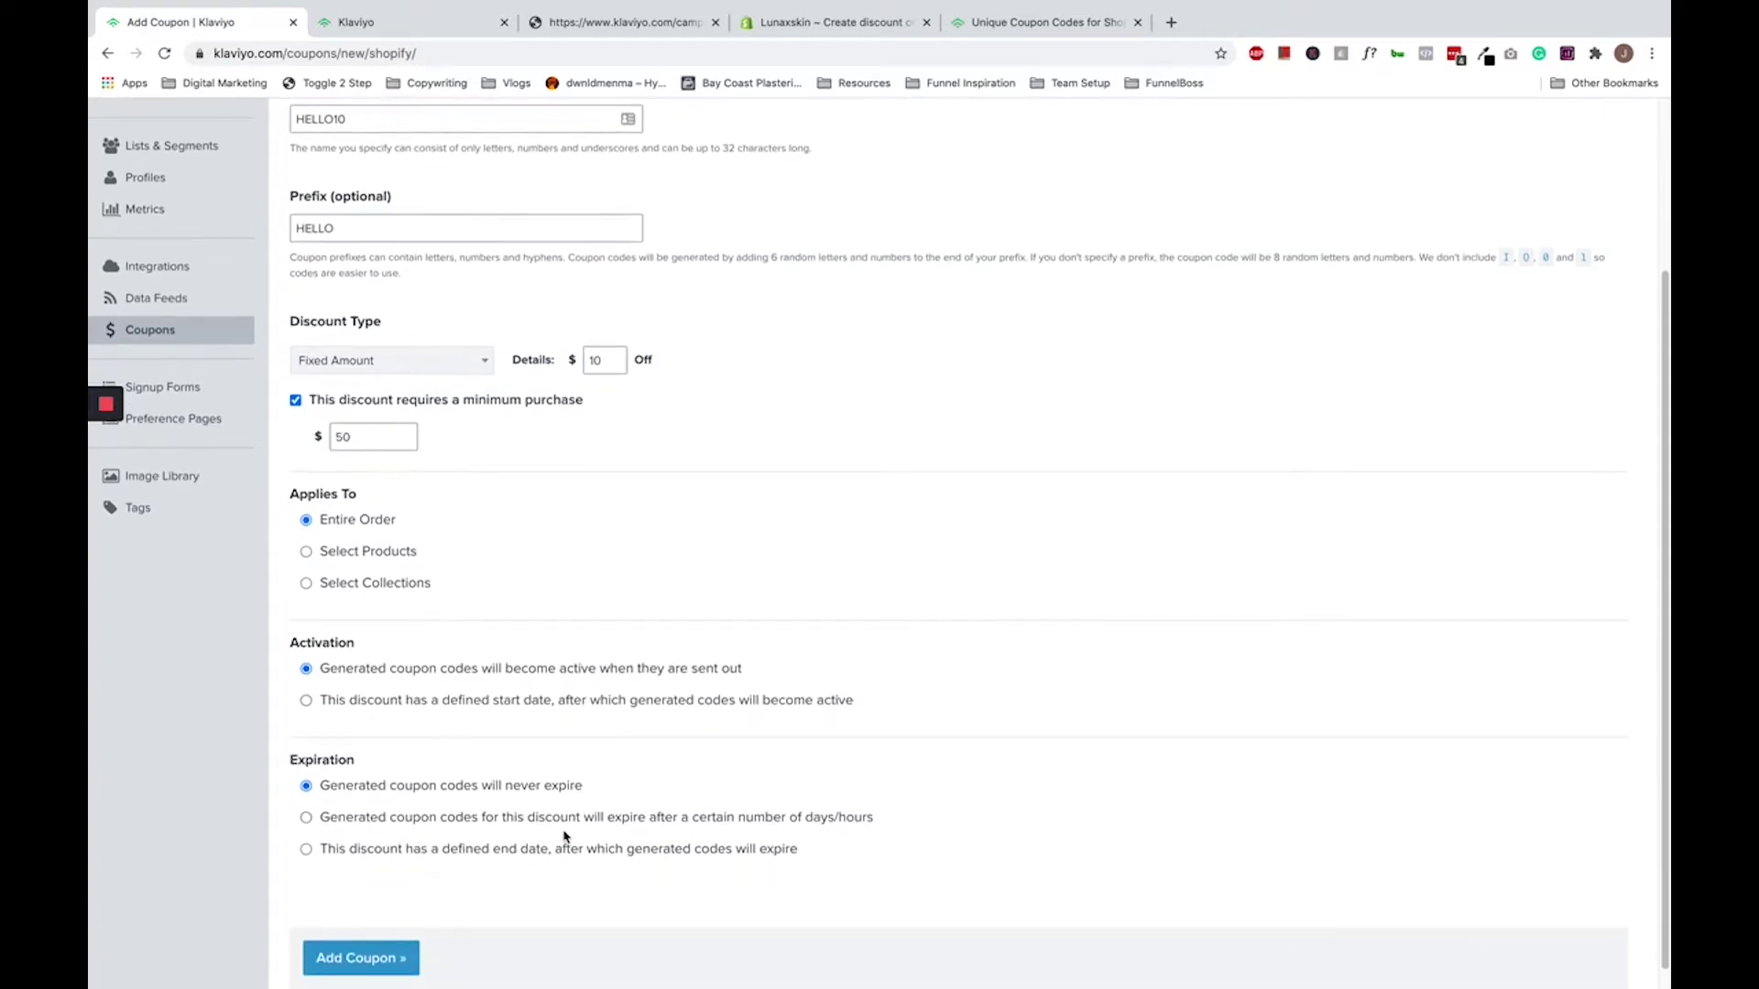
{"action": "left_click_drag", "start_coordinate": [603, 818], "coordinate": [866, 818]}
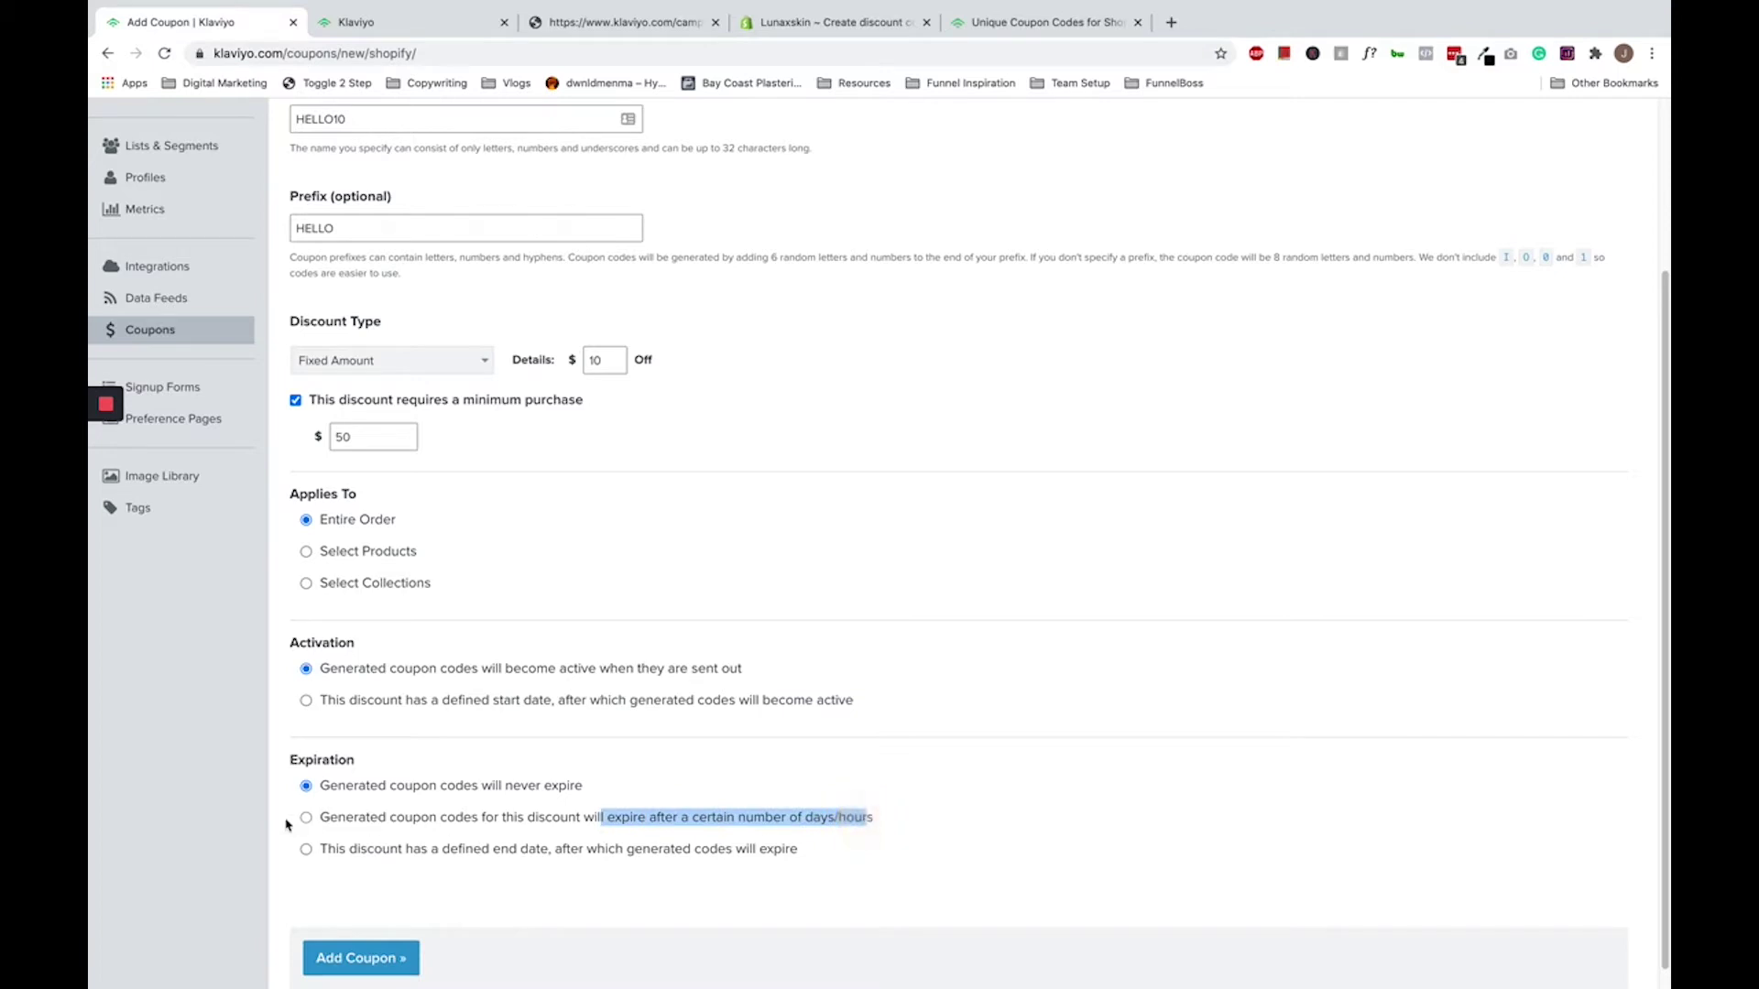
{"action": "left_click", "coordinate": [317, 819]}
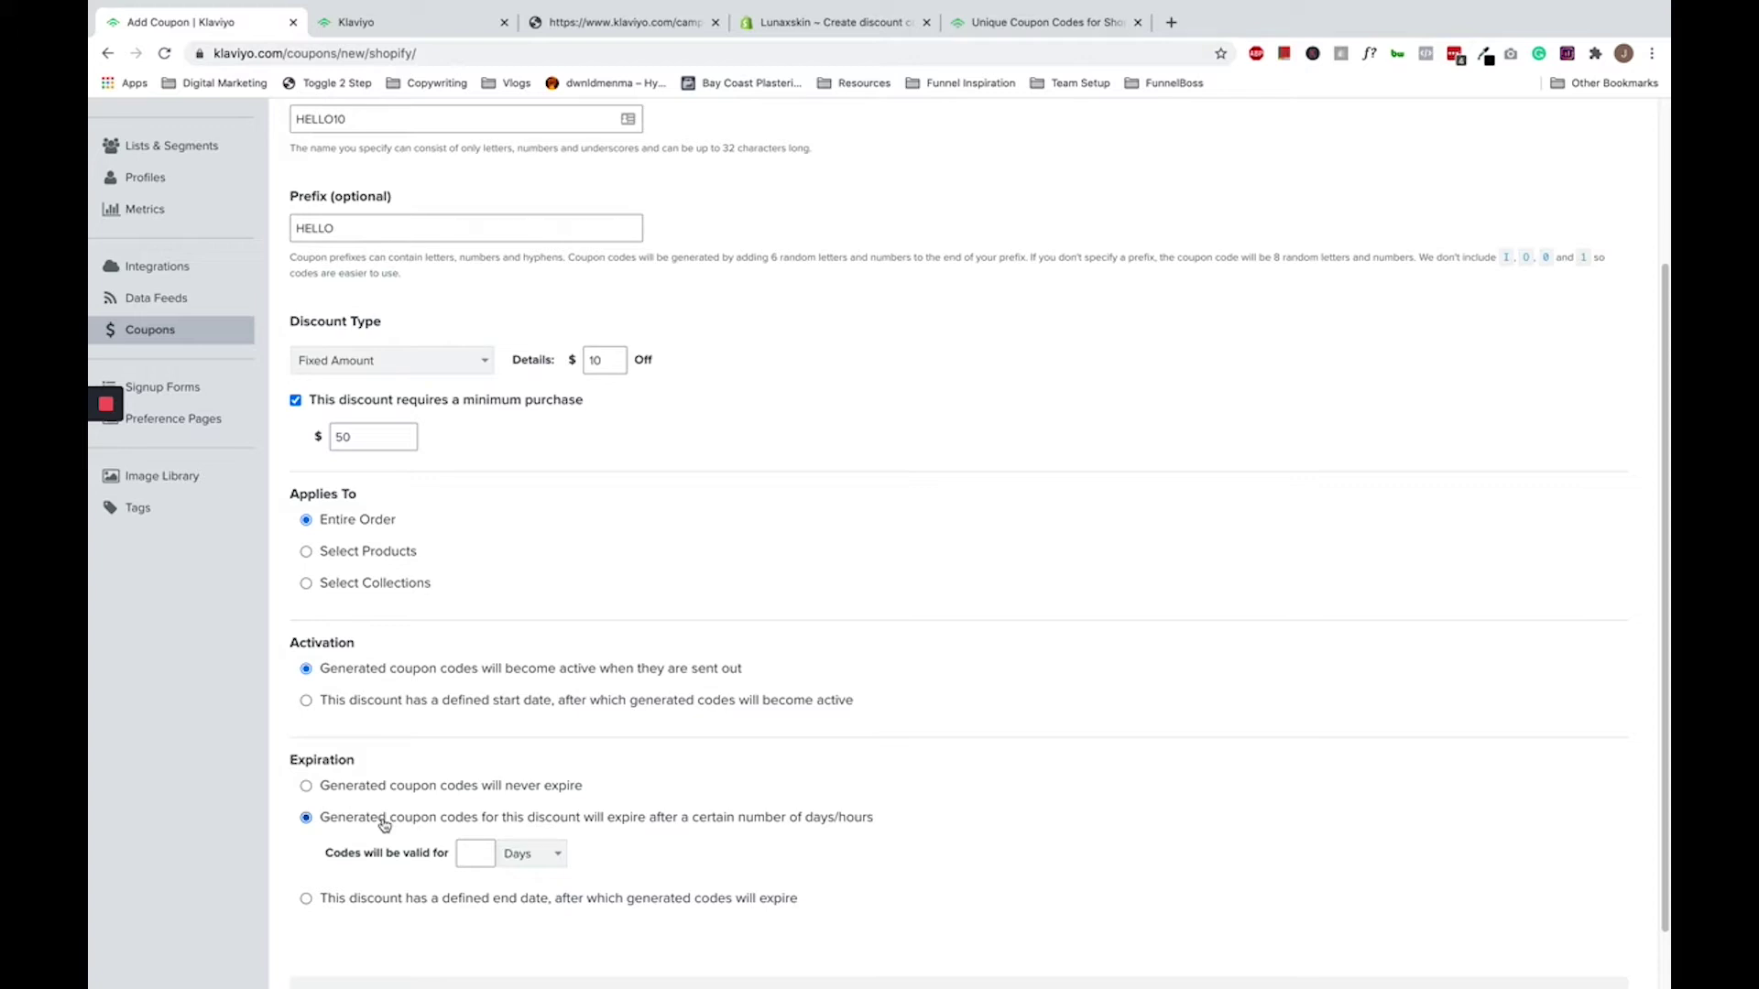
{"action": "scroll", "coordinate": [384, 824], "scroll_direction": "down", "scroll_amount": 1}
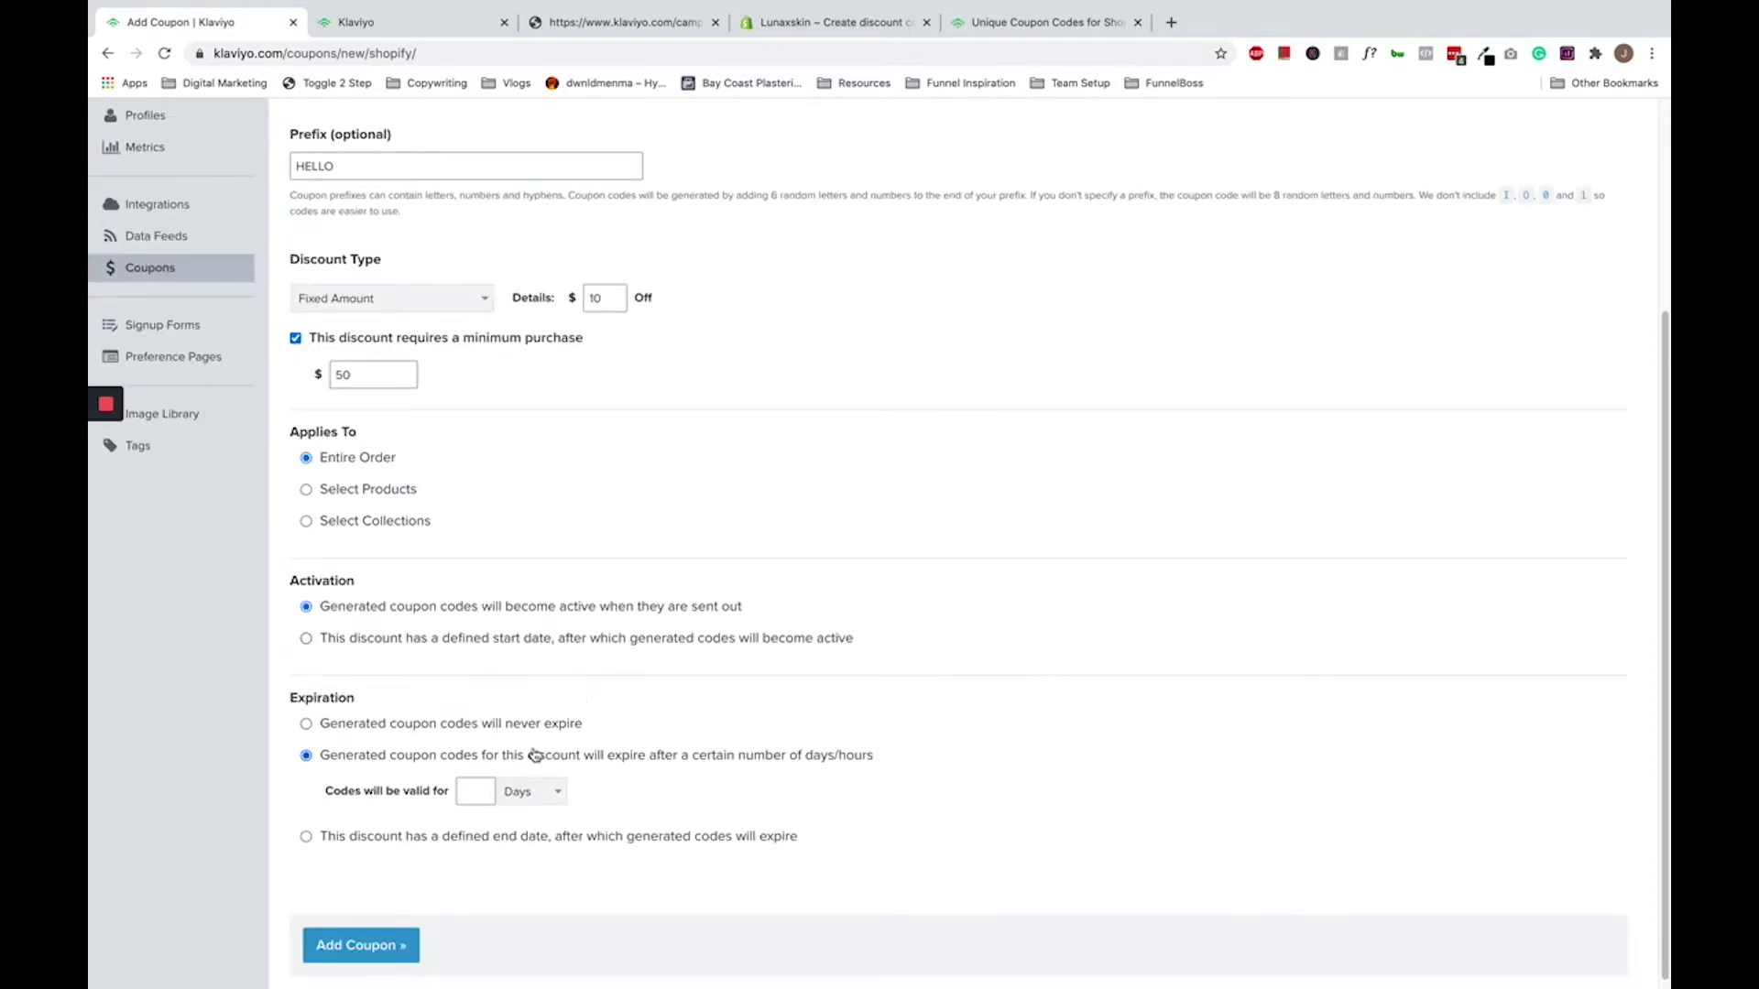
{"action": "left_click", "coordinate": [473, 793]}
- Submit the HELLO10 coupon with Add Coupon
{"action": "scroll", "coordinate": [481, 804], "scroll_direction": "down", "scroll_amount": 1}
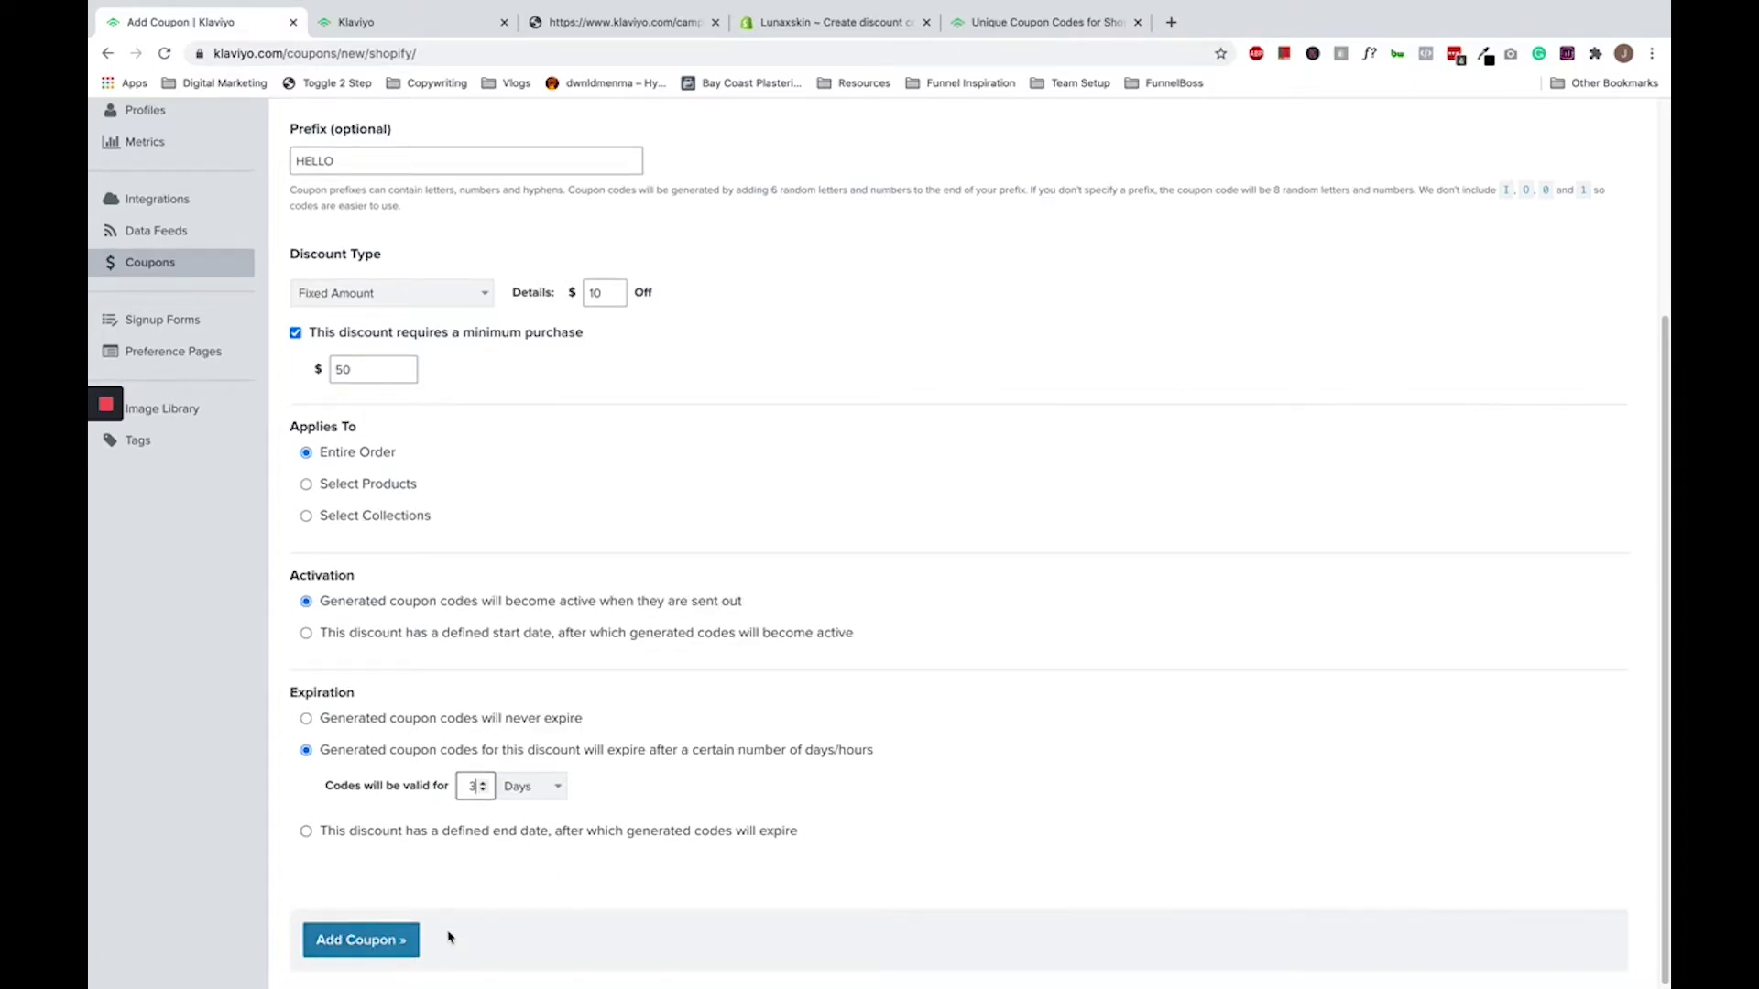
{"action": "left_click", "coordinate": [385, 939]}
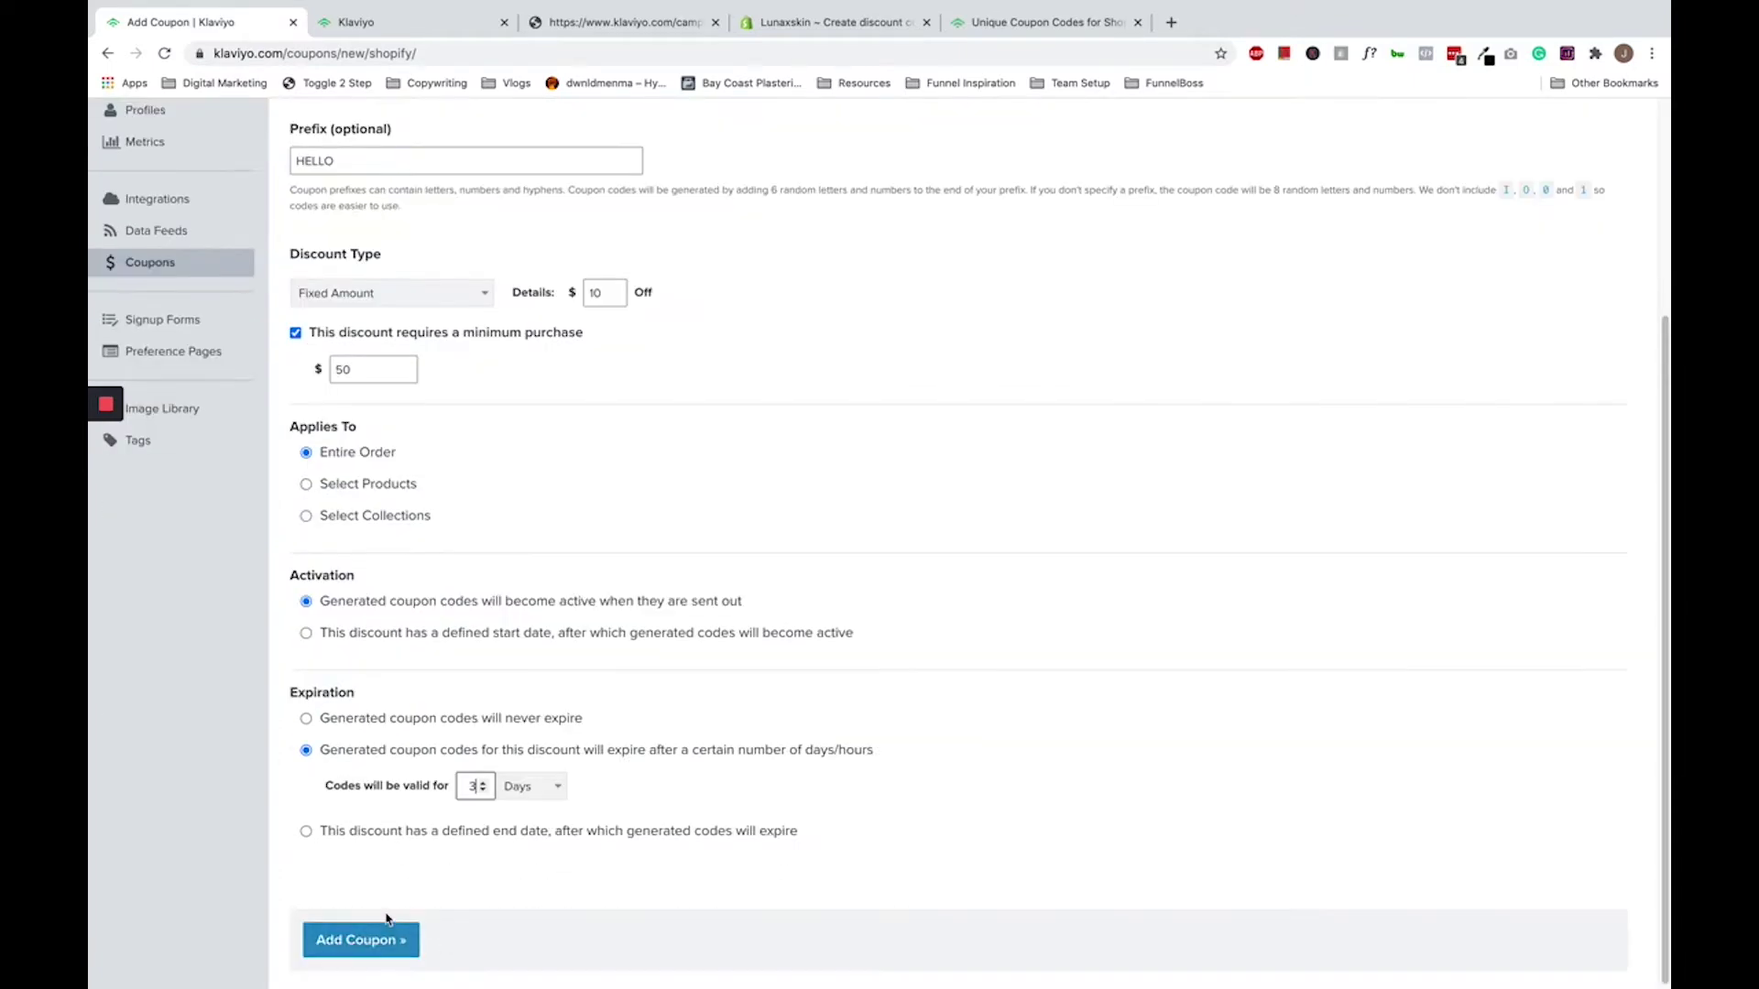
{"action": "scroll", "coordinate": [385, 919], "scroll_direction": "up", "scroll_amount": 5}
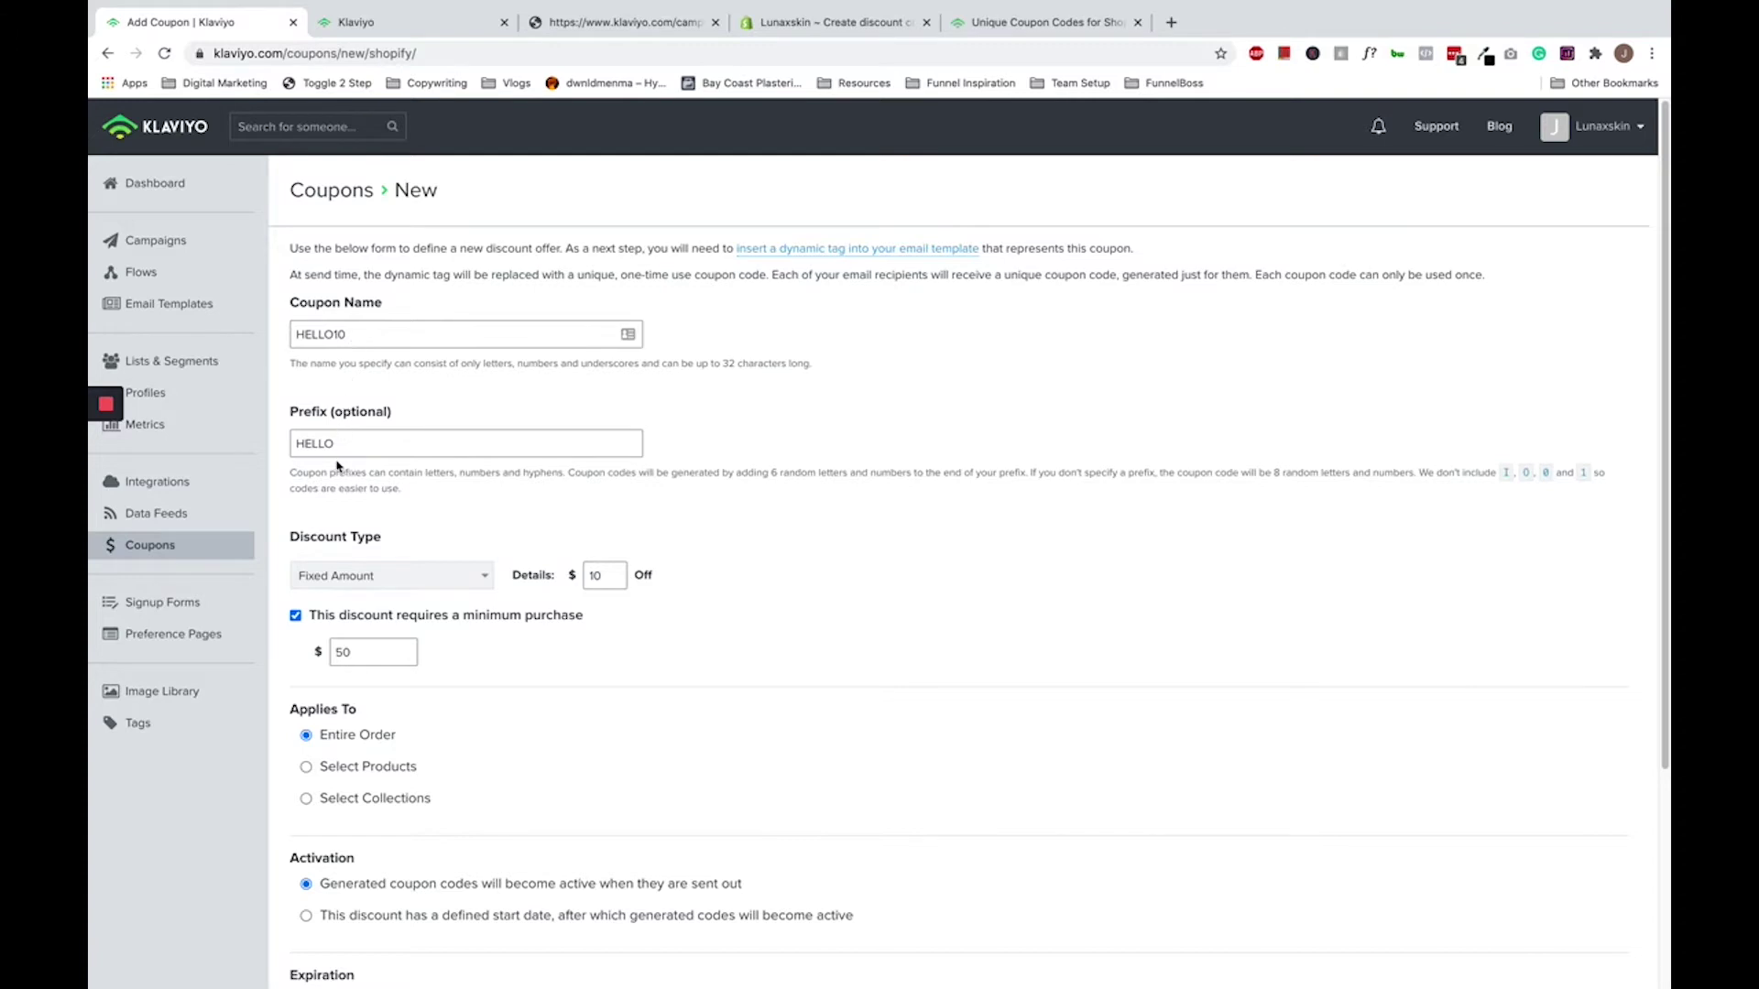
{"action": "scroll", "coordinate": [303, 441], "scroll_direction": "down", "scroll_amount": 3}
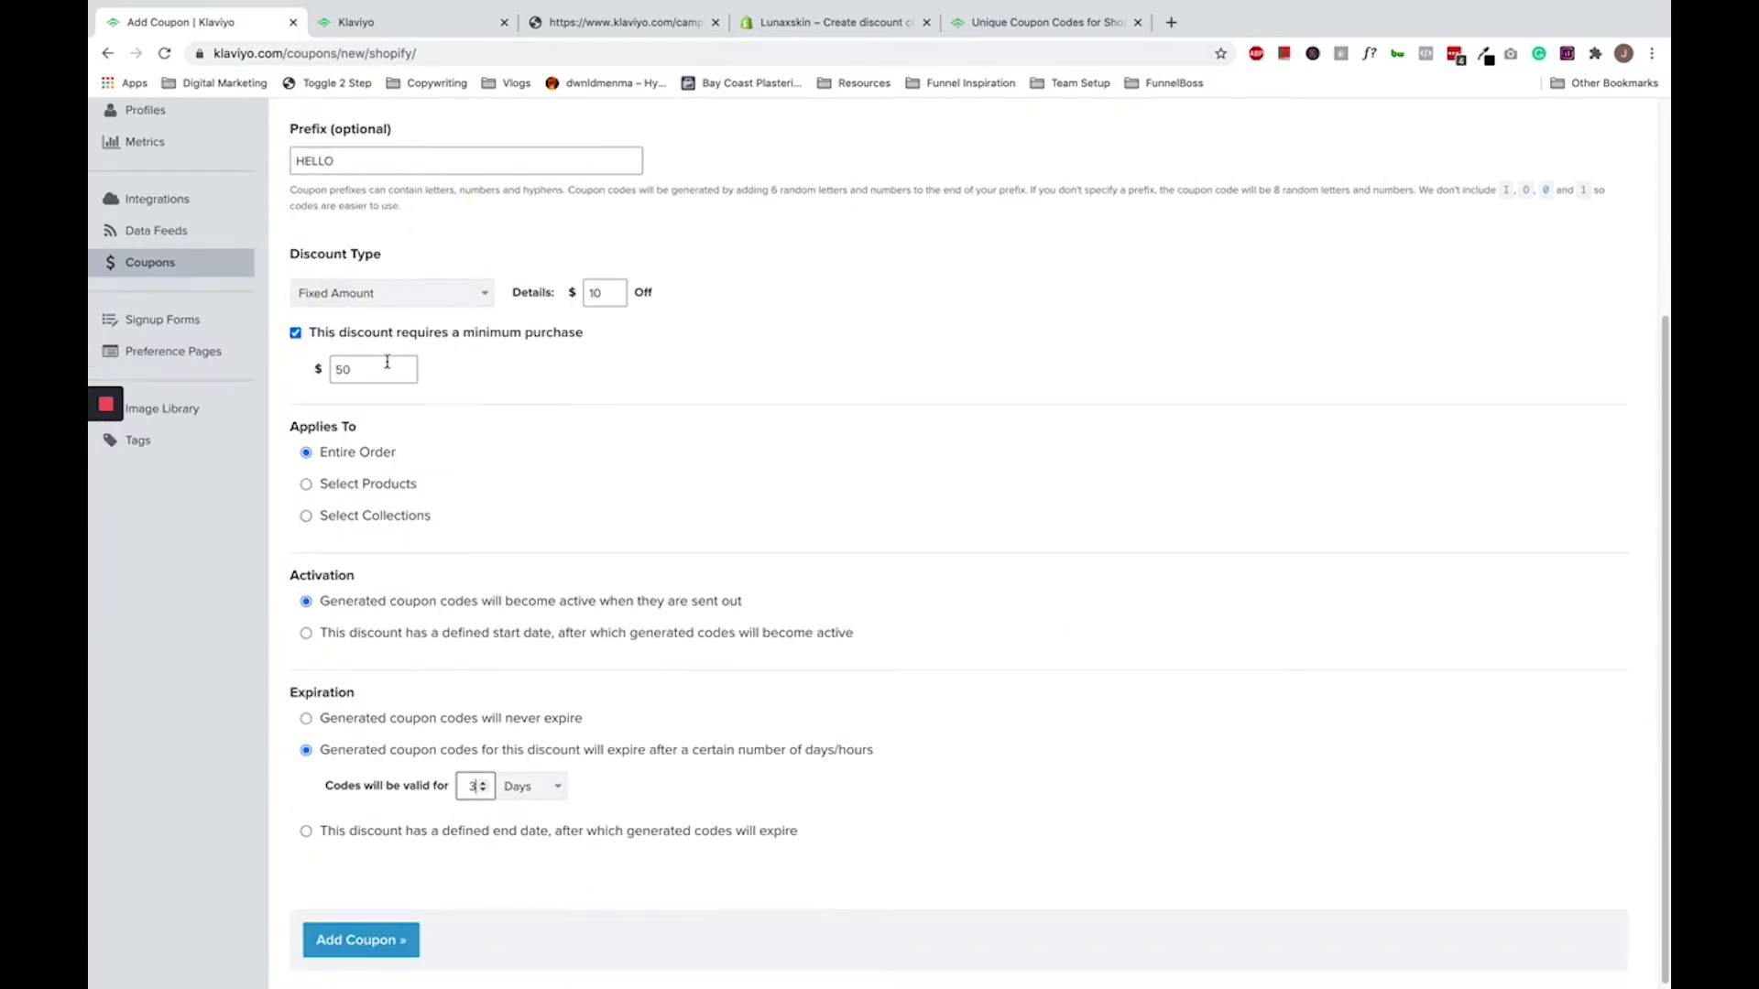
{"action": "scroll", "coordinate": [363, 421], "scroll_direction": "up", "scroll_amount": 1}
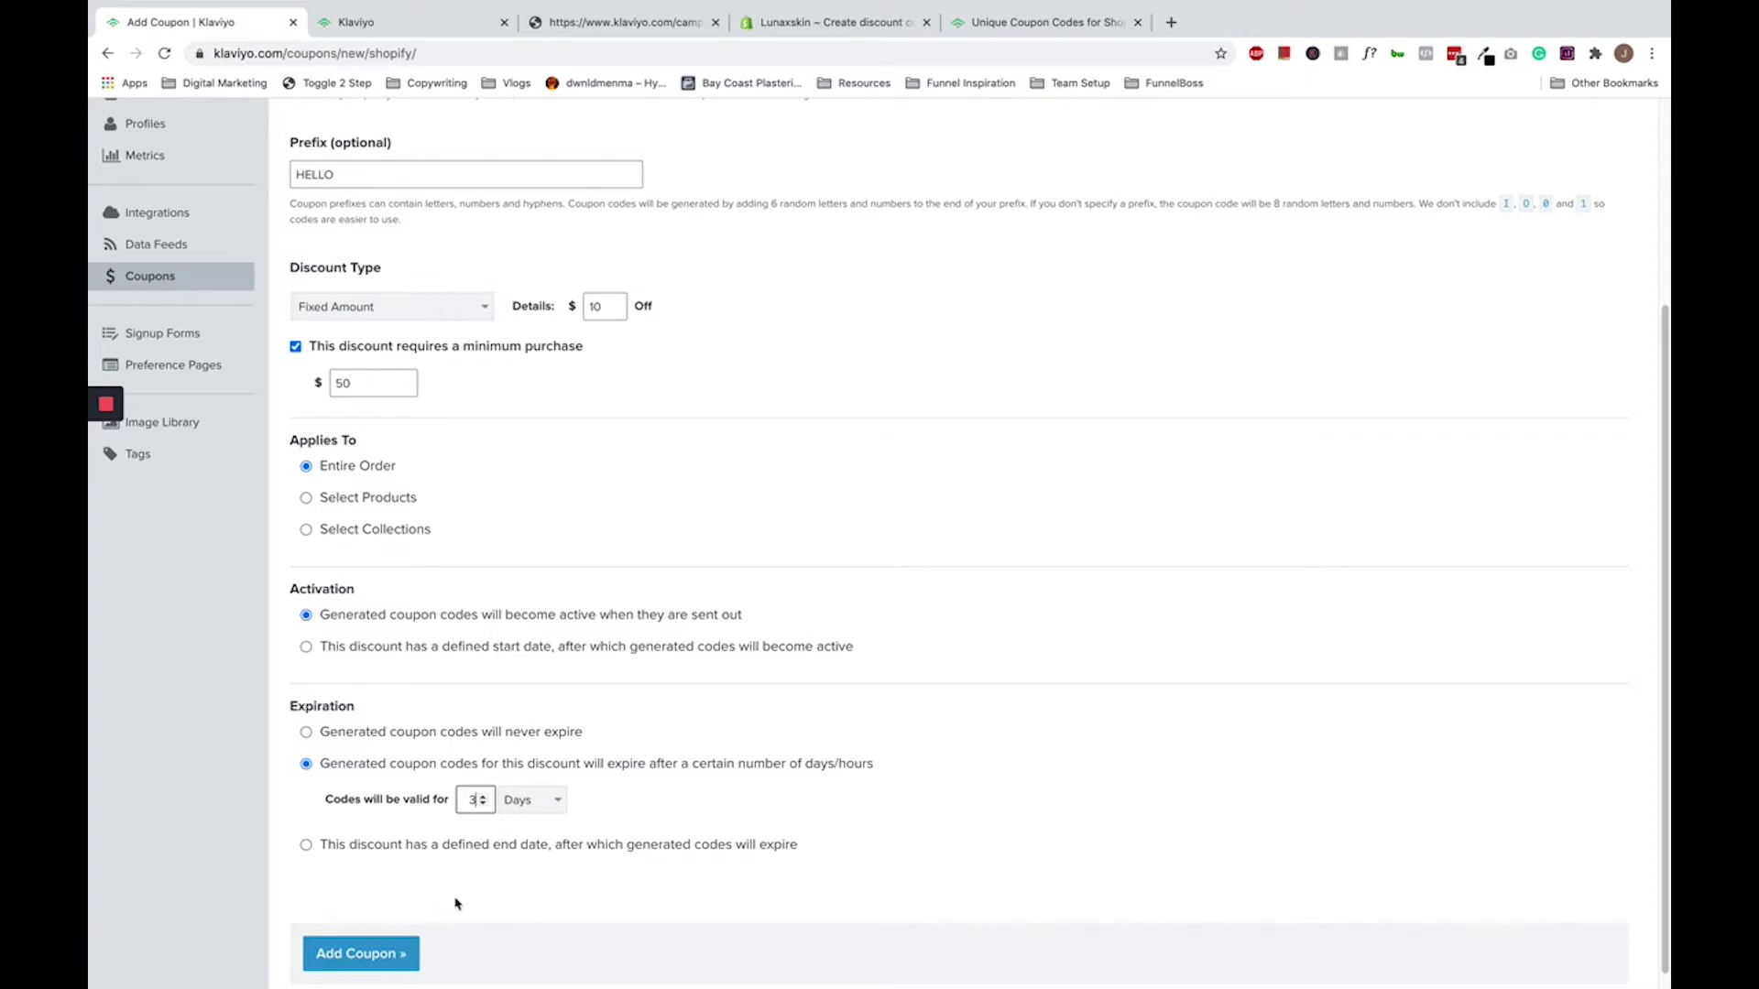
{"action": "scroll", "coordinate": [470, 895], "scroll_direction": "down", "scroll_amount": 1}
{"action": "left_click", "coordinate": [385, 939]}
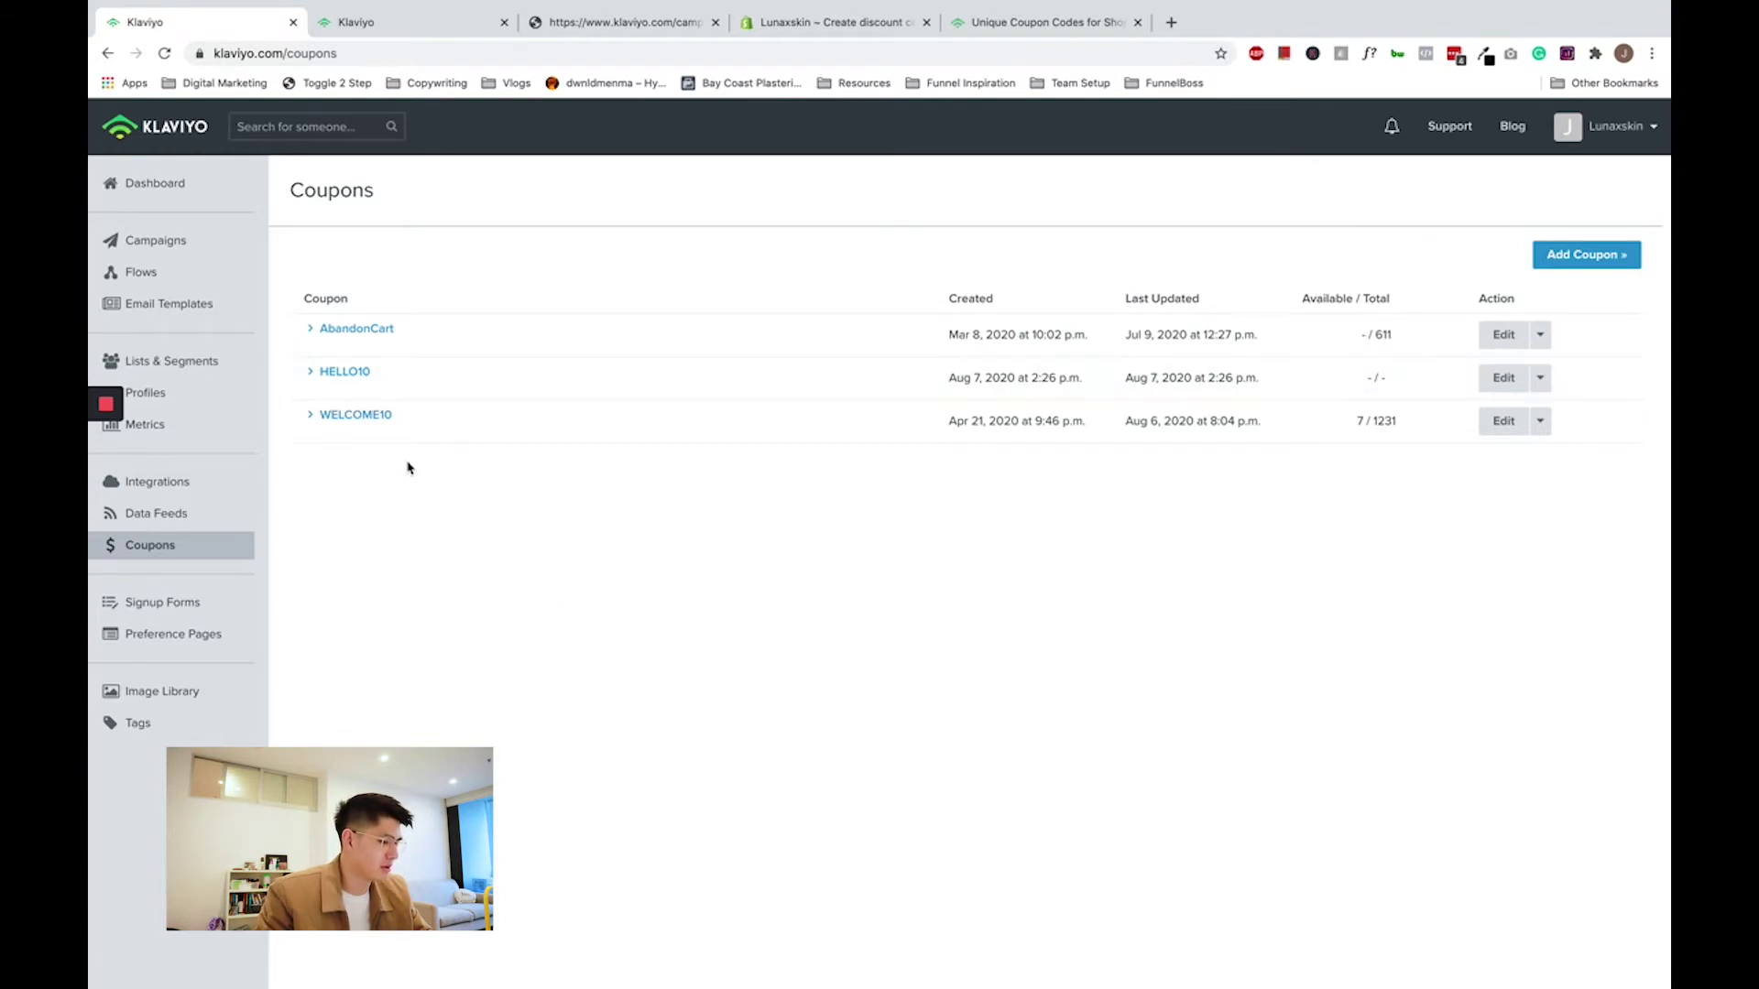
- Open the Welcome Series - Customer Opt in (Website Form) flow from Flows
{"action": "left_click", "coordinate": [167, 273]}
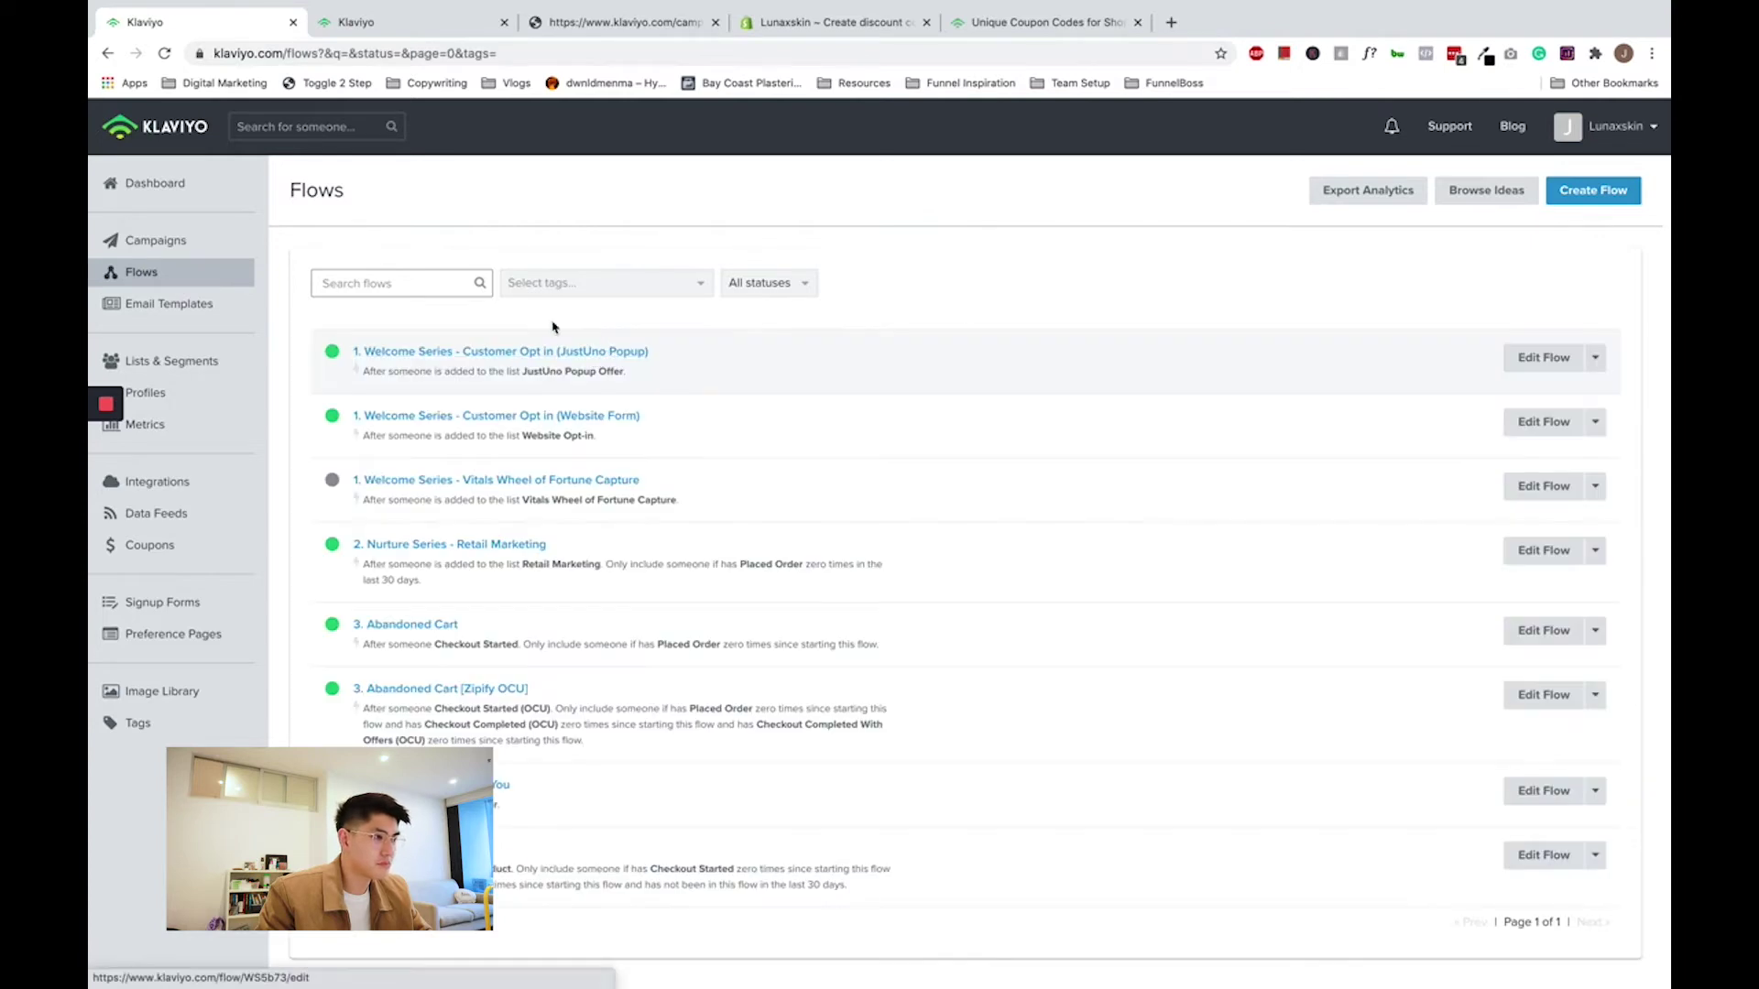
{"action": "left_click", "coordinate": [406, 420]}
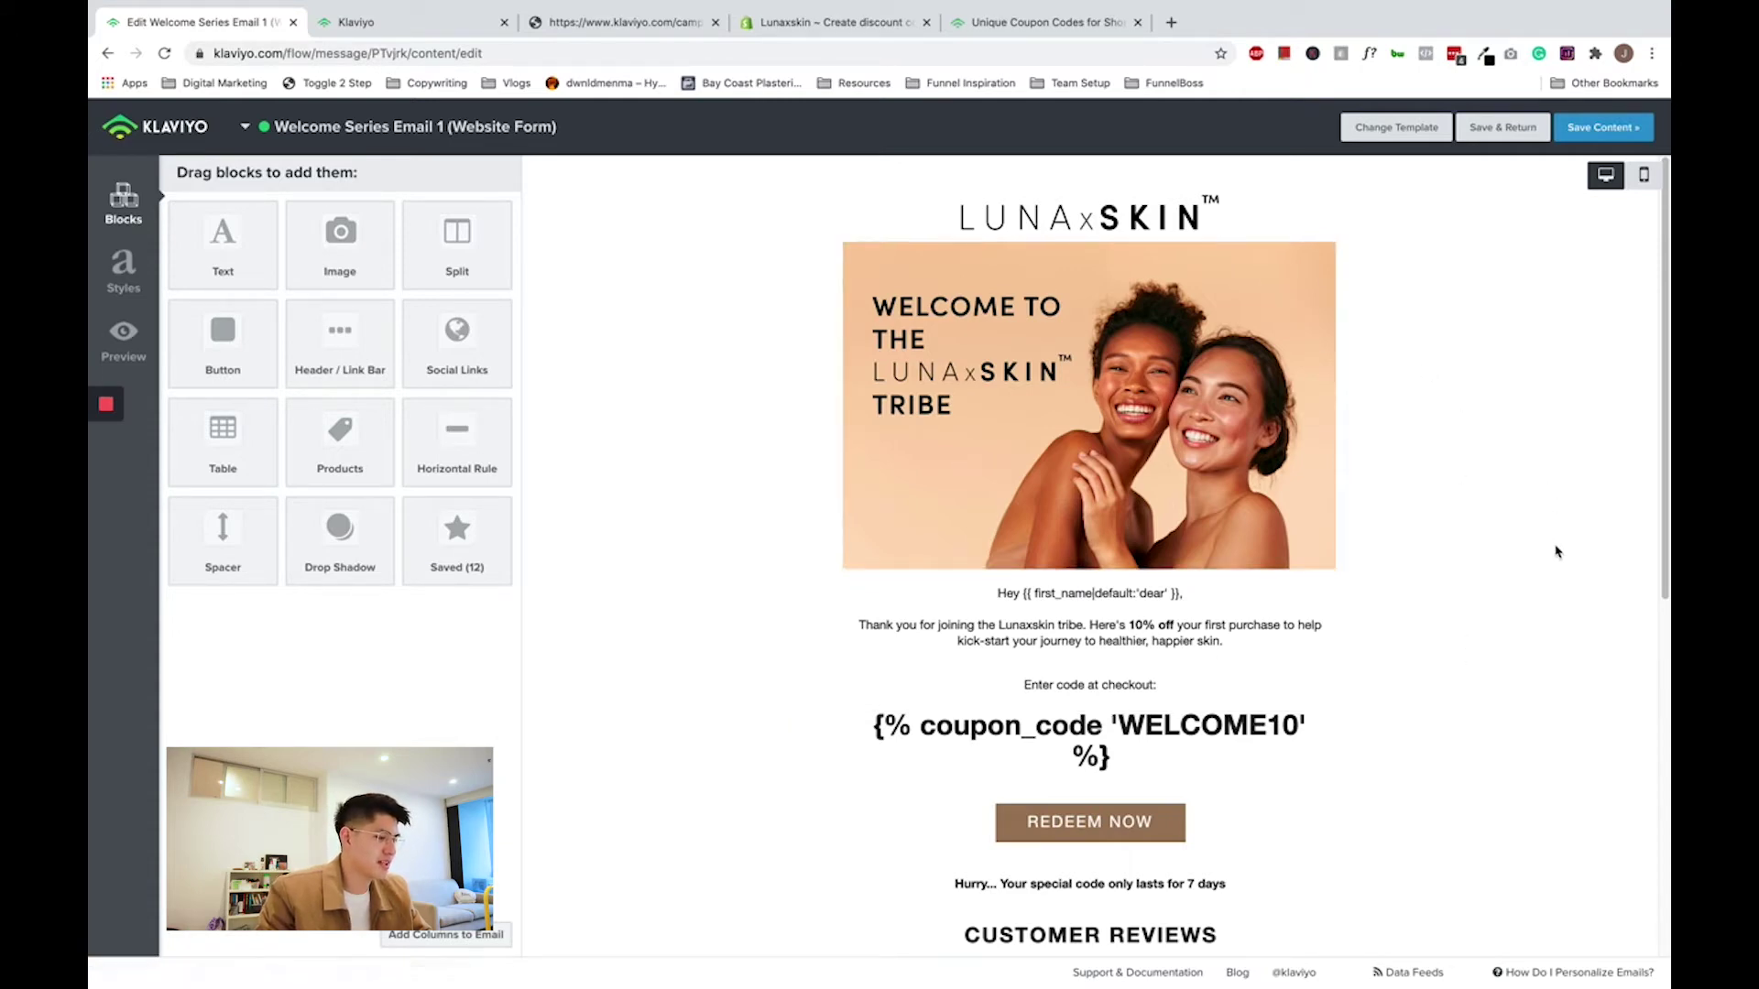
- Open the text block containing {% coupon_code 'WELCOME10' %} for editing
{"action": "scroll", "coordinate": [1528, 588], "scroll_direction": "down", "scroll_amount": 1}
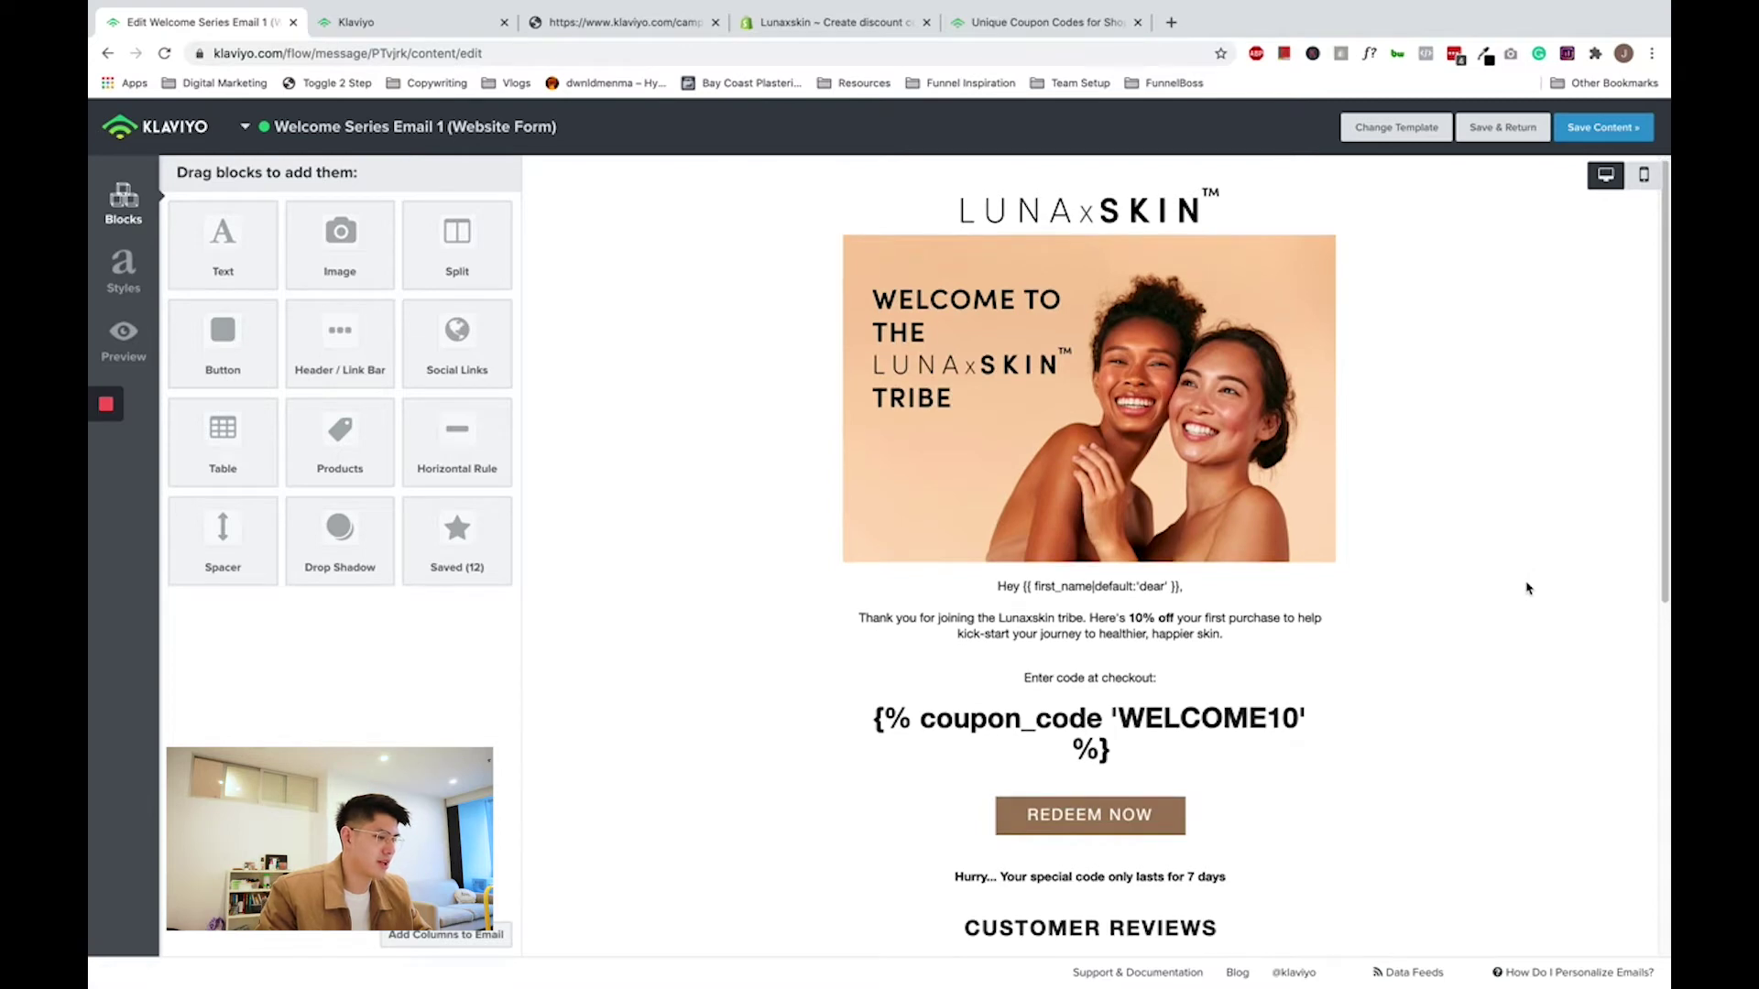
{"action": "scroll", "coordinate": [1525, 588], "scroll_direction": "down", "scroll_amount": 1}
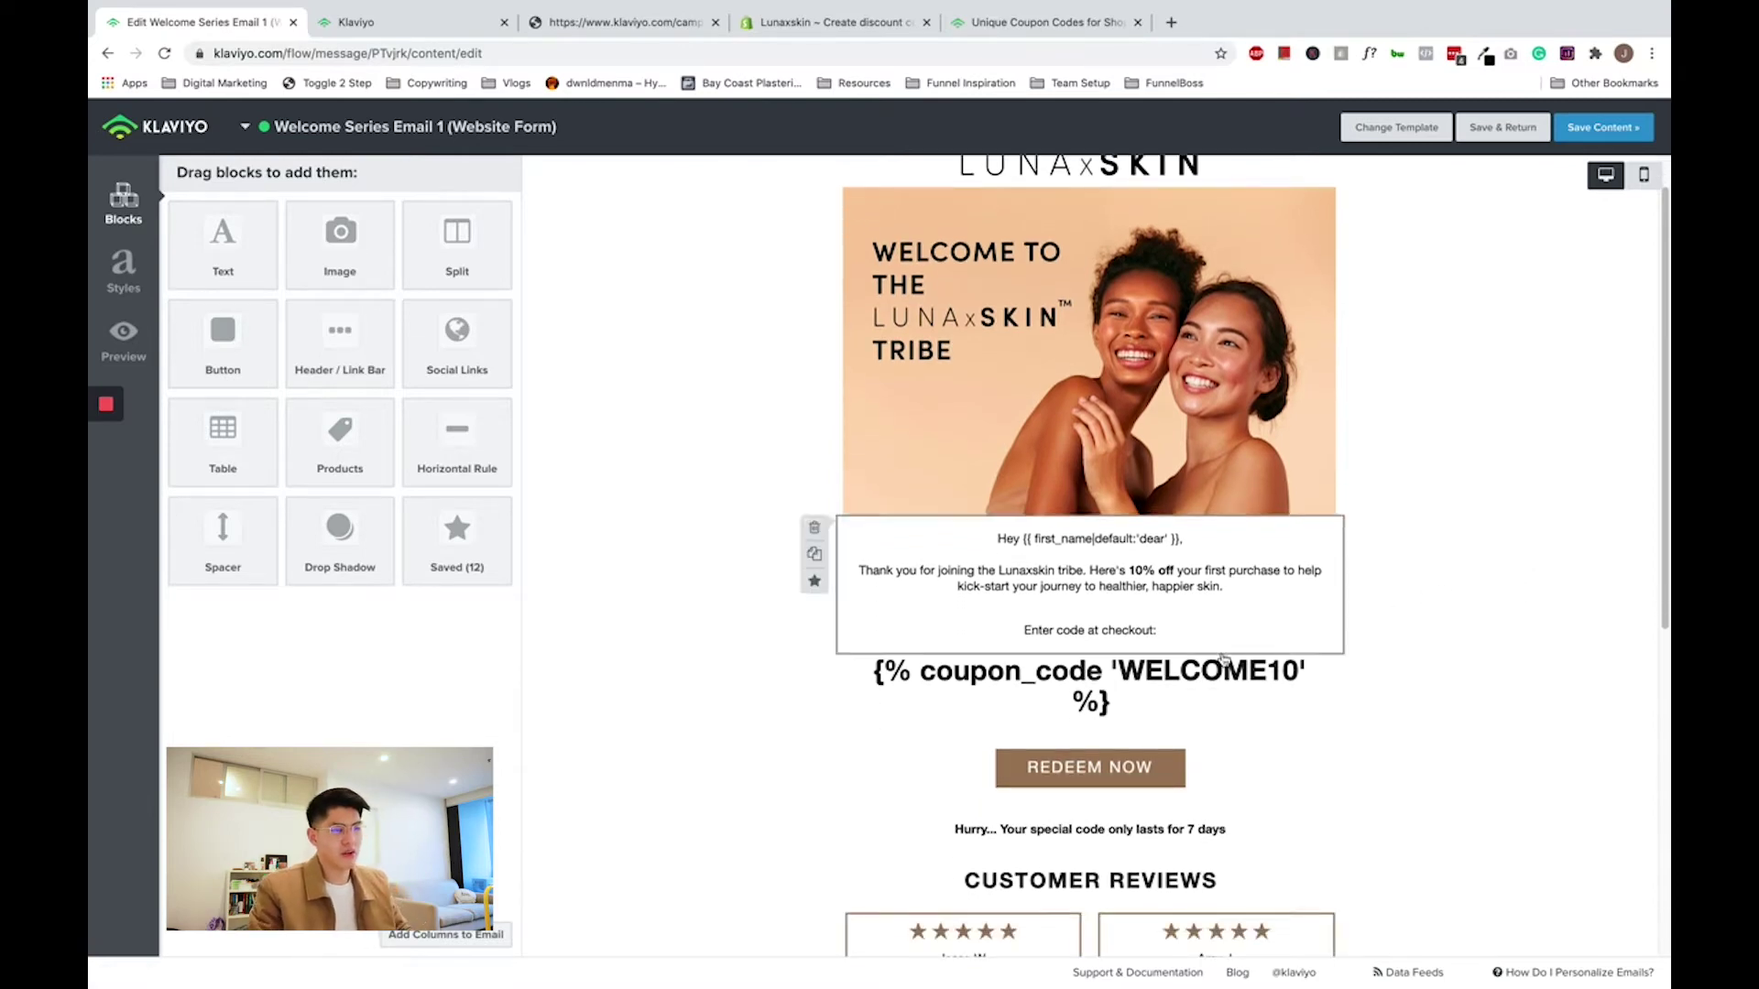
{"action": "left_click", "coordinate": [1087, 674]}
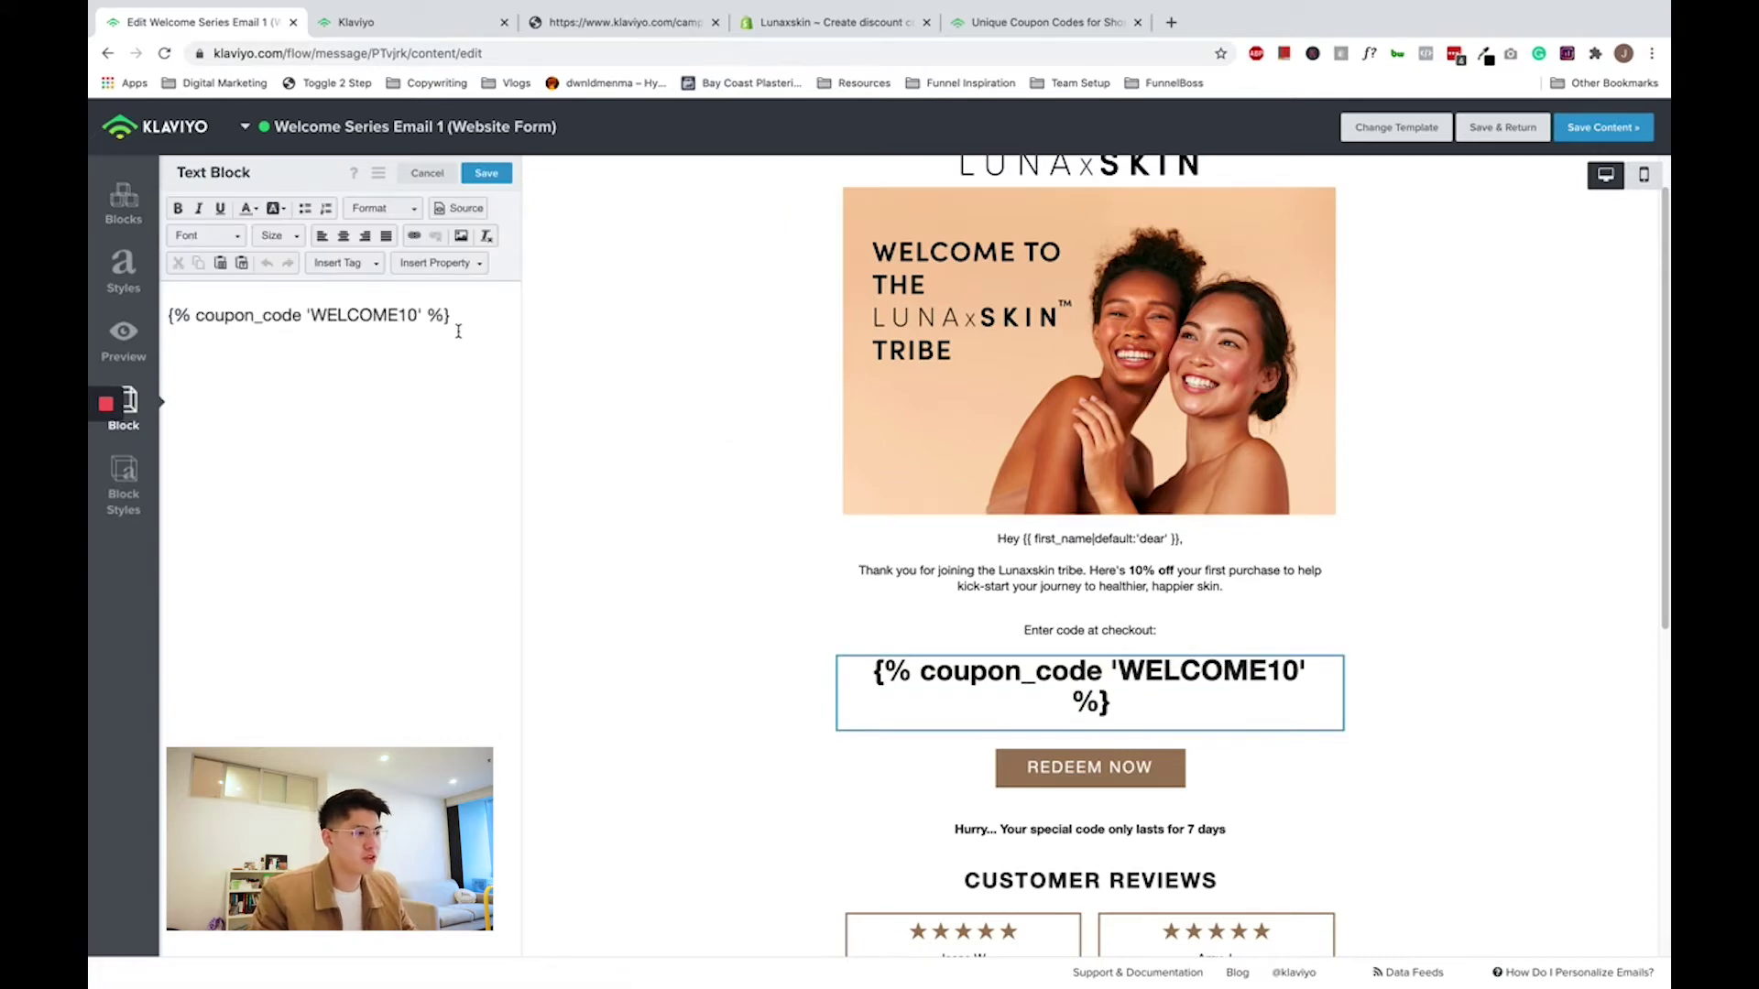
{"action": "left_click_drag", "start_coordinate": [455, 326], "coordinate": [228, 338]}
{"action": "key", "text": "End"}
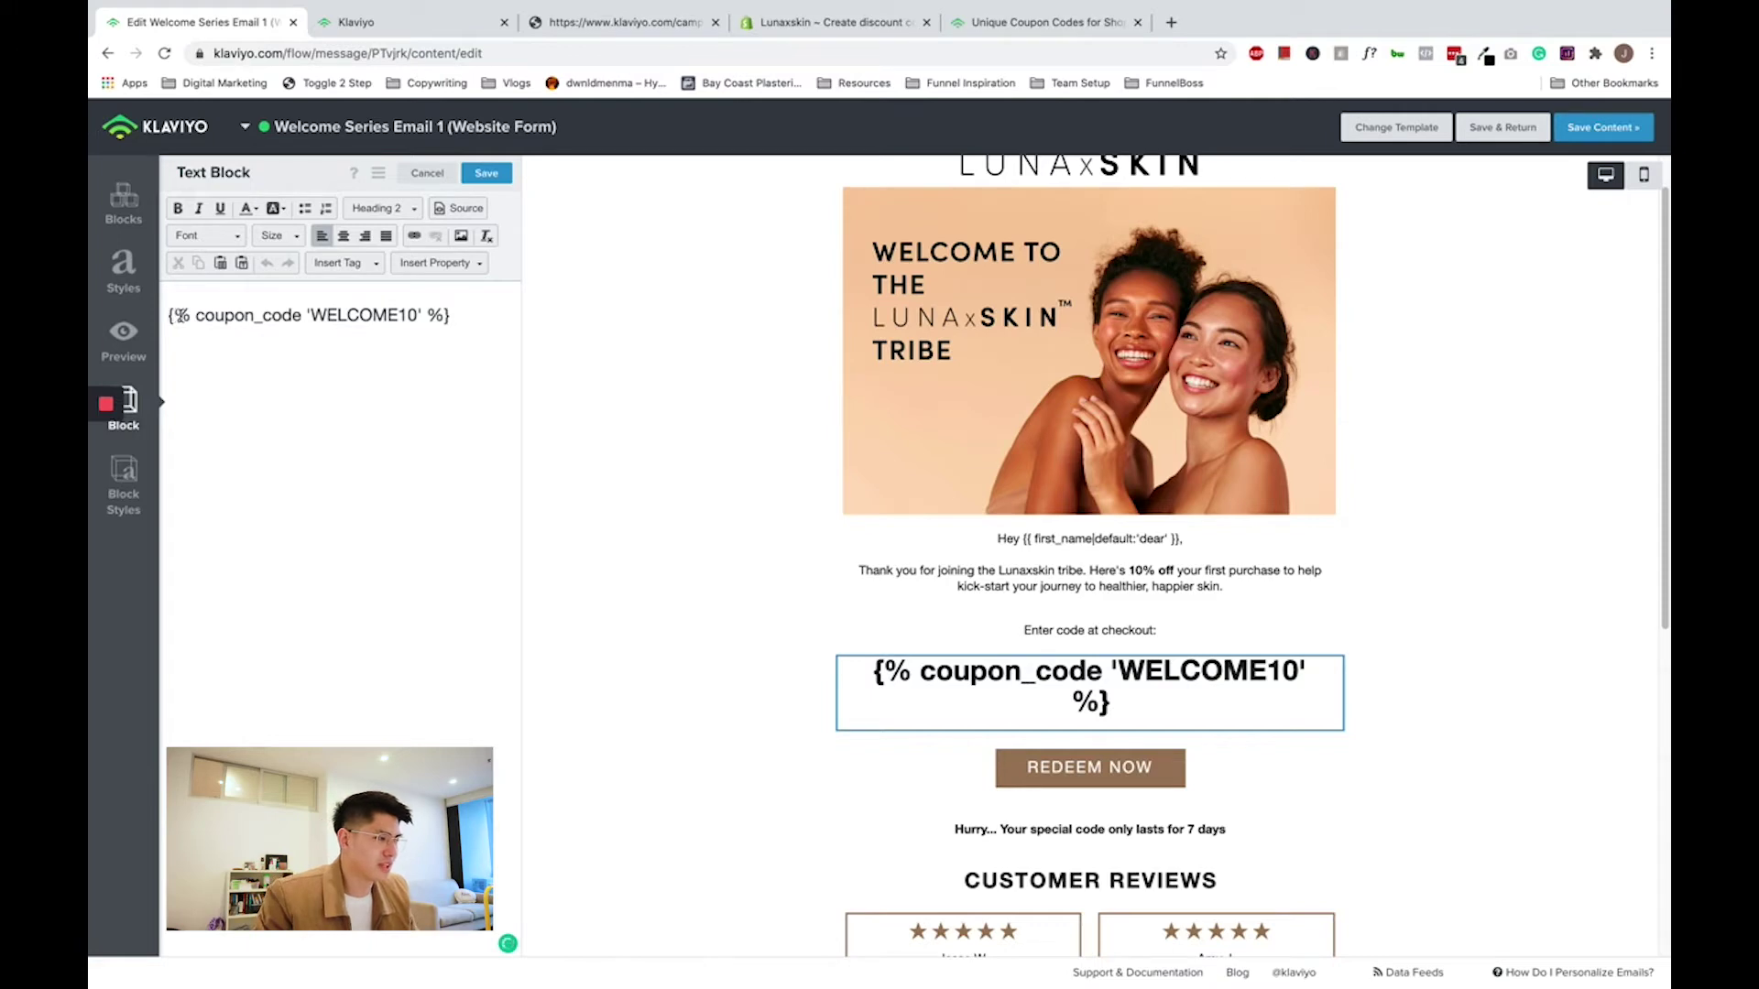
{"action": "left_click_drag", "start_coordinate": [205, 315], "coordinate": [280, 315]}
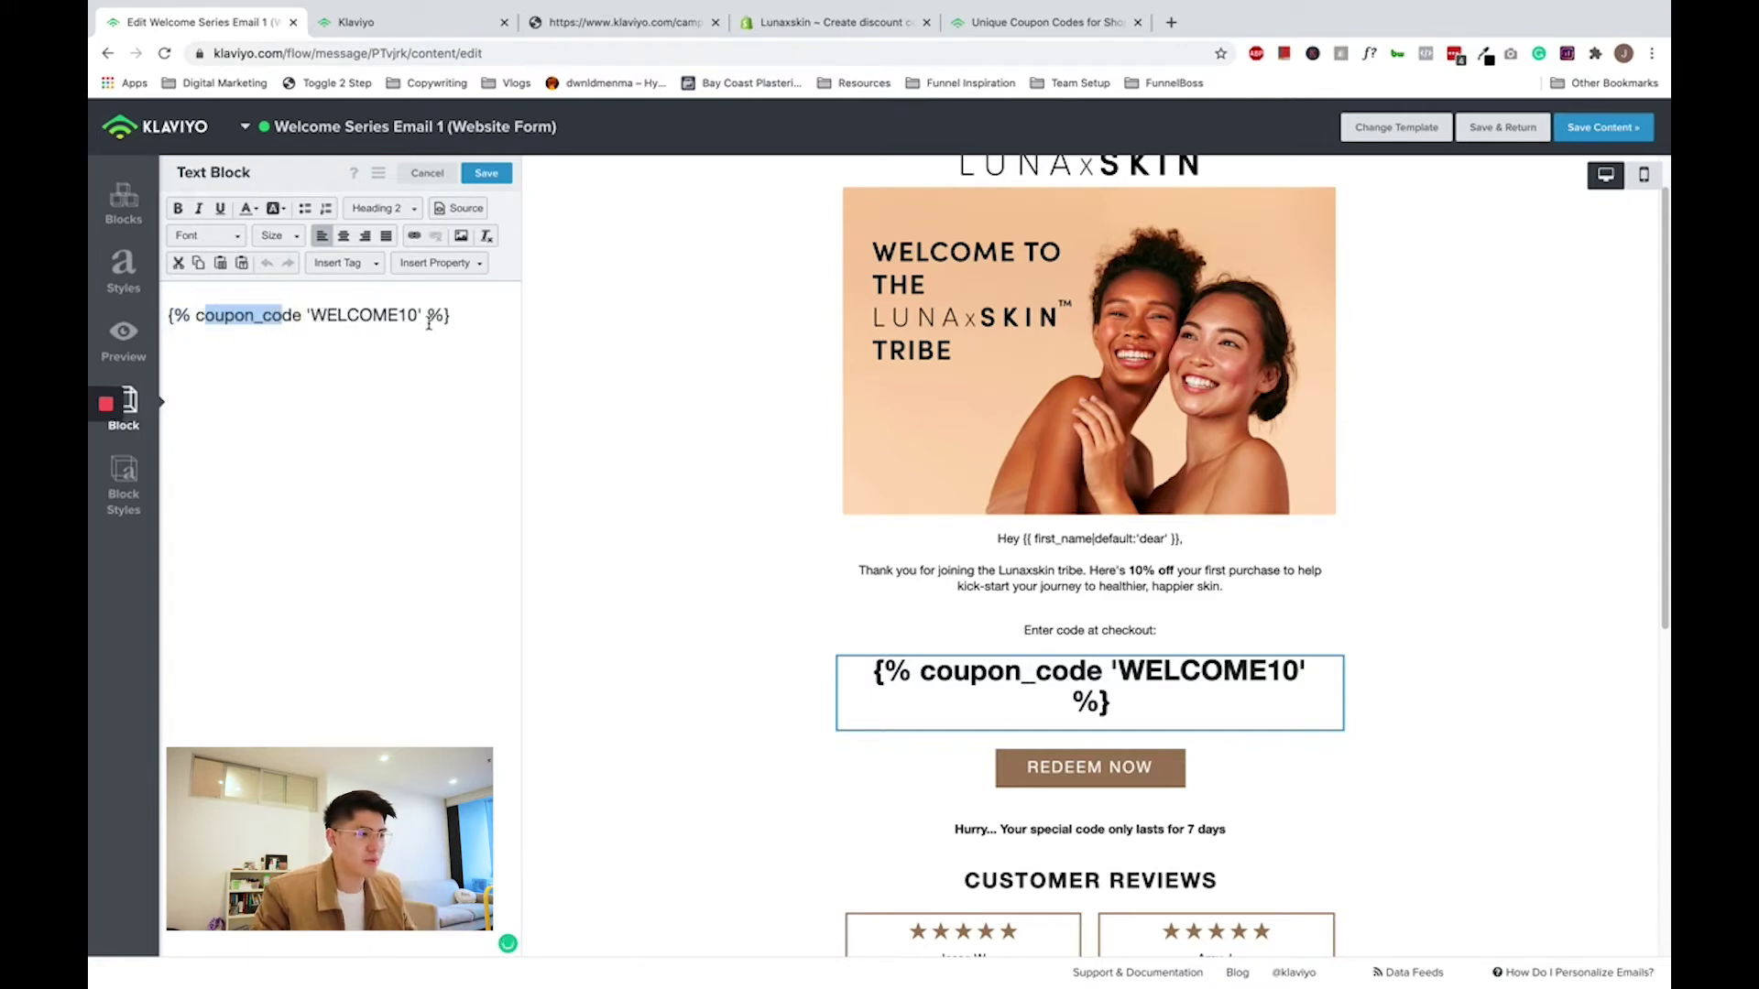
{"action": "left_click", "coordinate": [431, 367]}
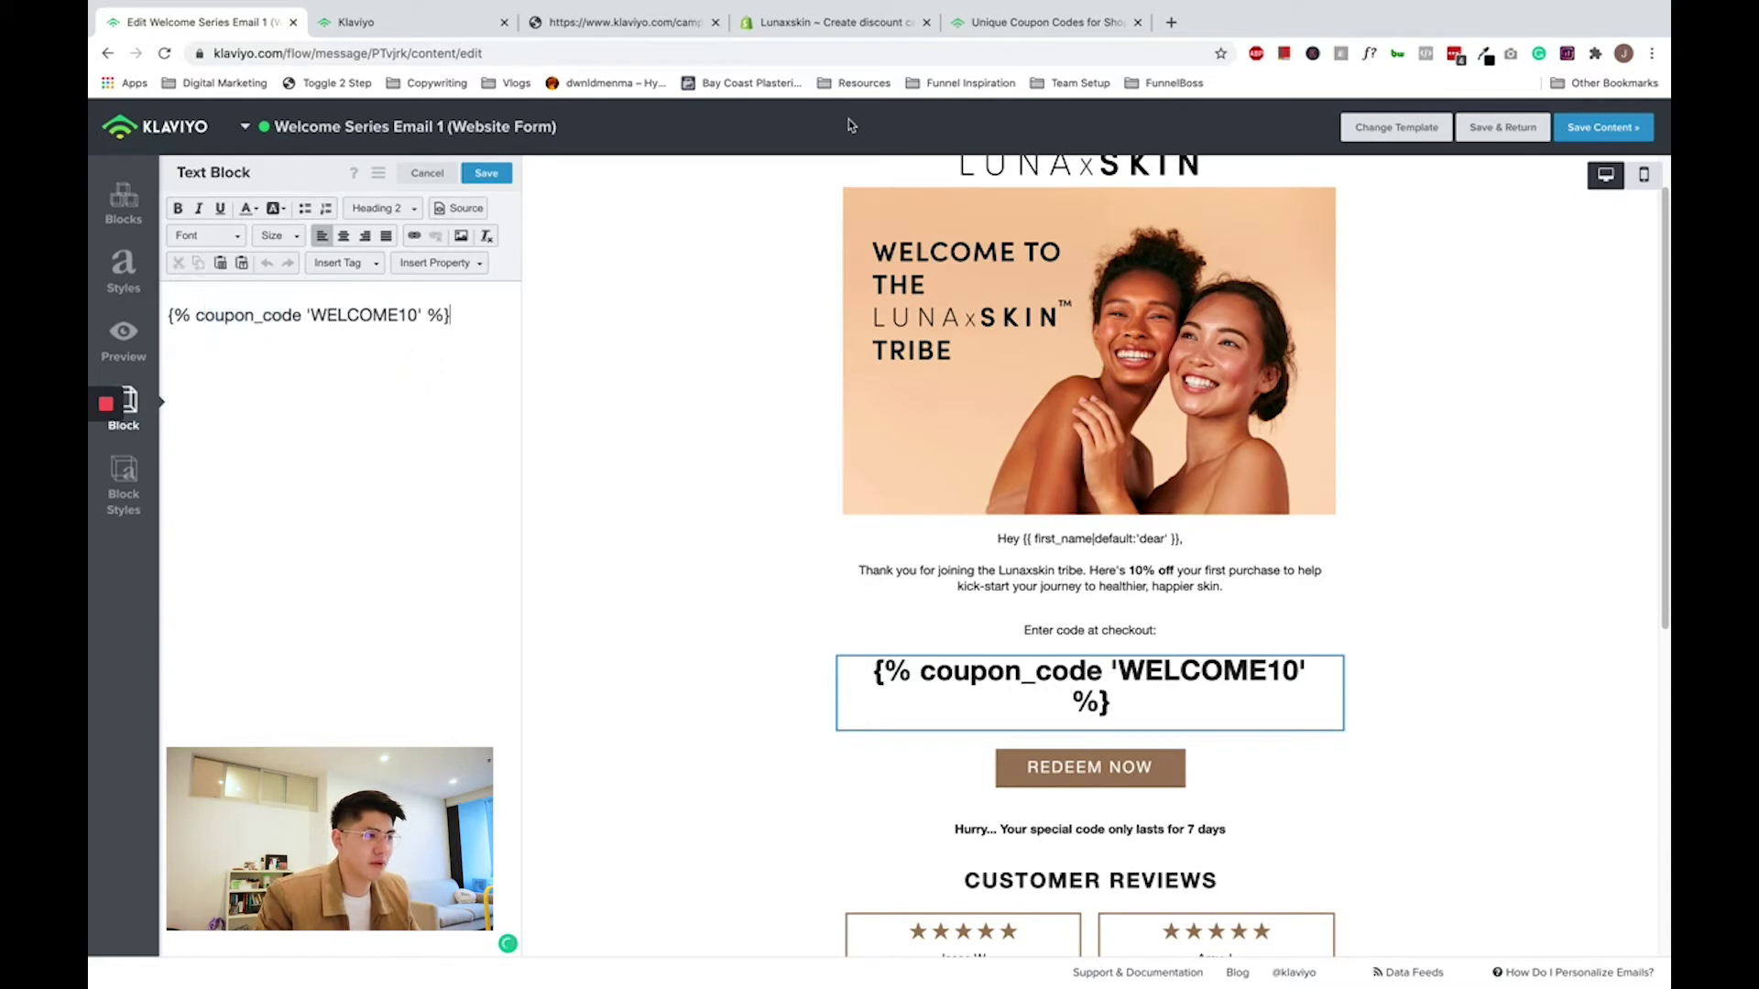
- Select the {% coupon_code 'NAME_OF_YOUR_COUPON' %} placeholder in the Shopify coupon article
{"action": "left_click", "coordinate": [979, 32]}
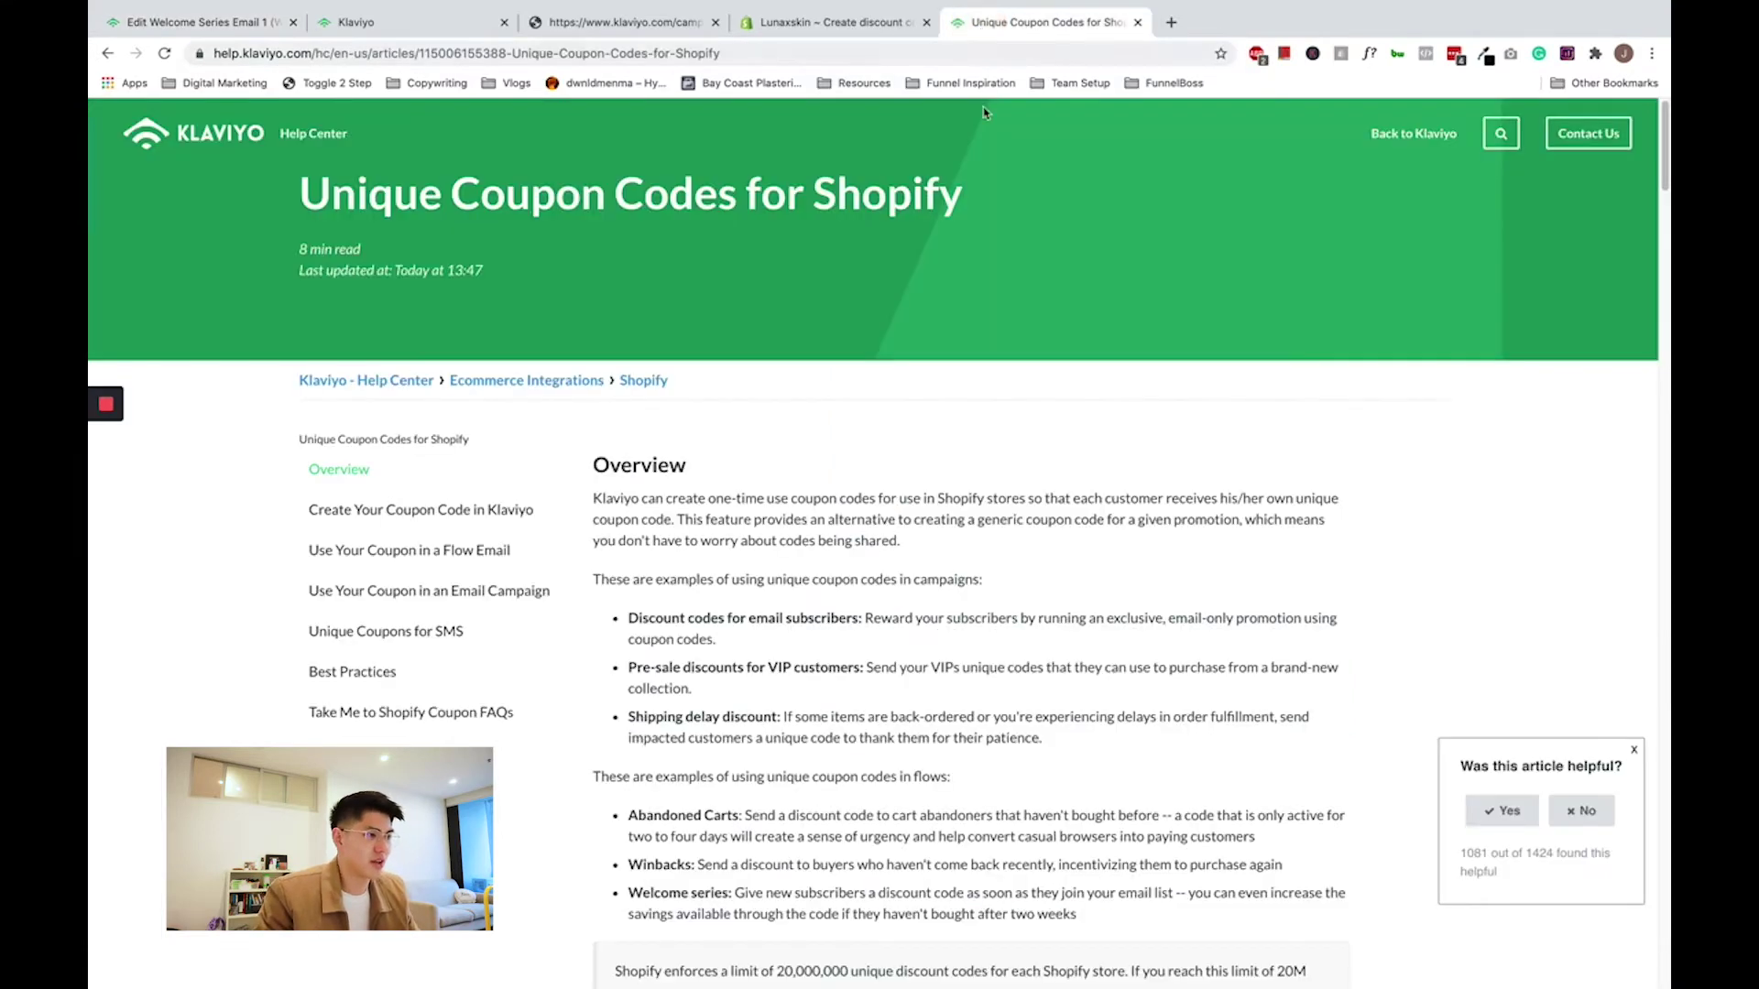
{"action": "left_click_drag", "start_coordinate": [291, 200], "coordinate": [977, 202]}
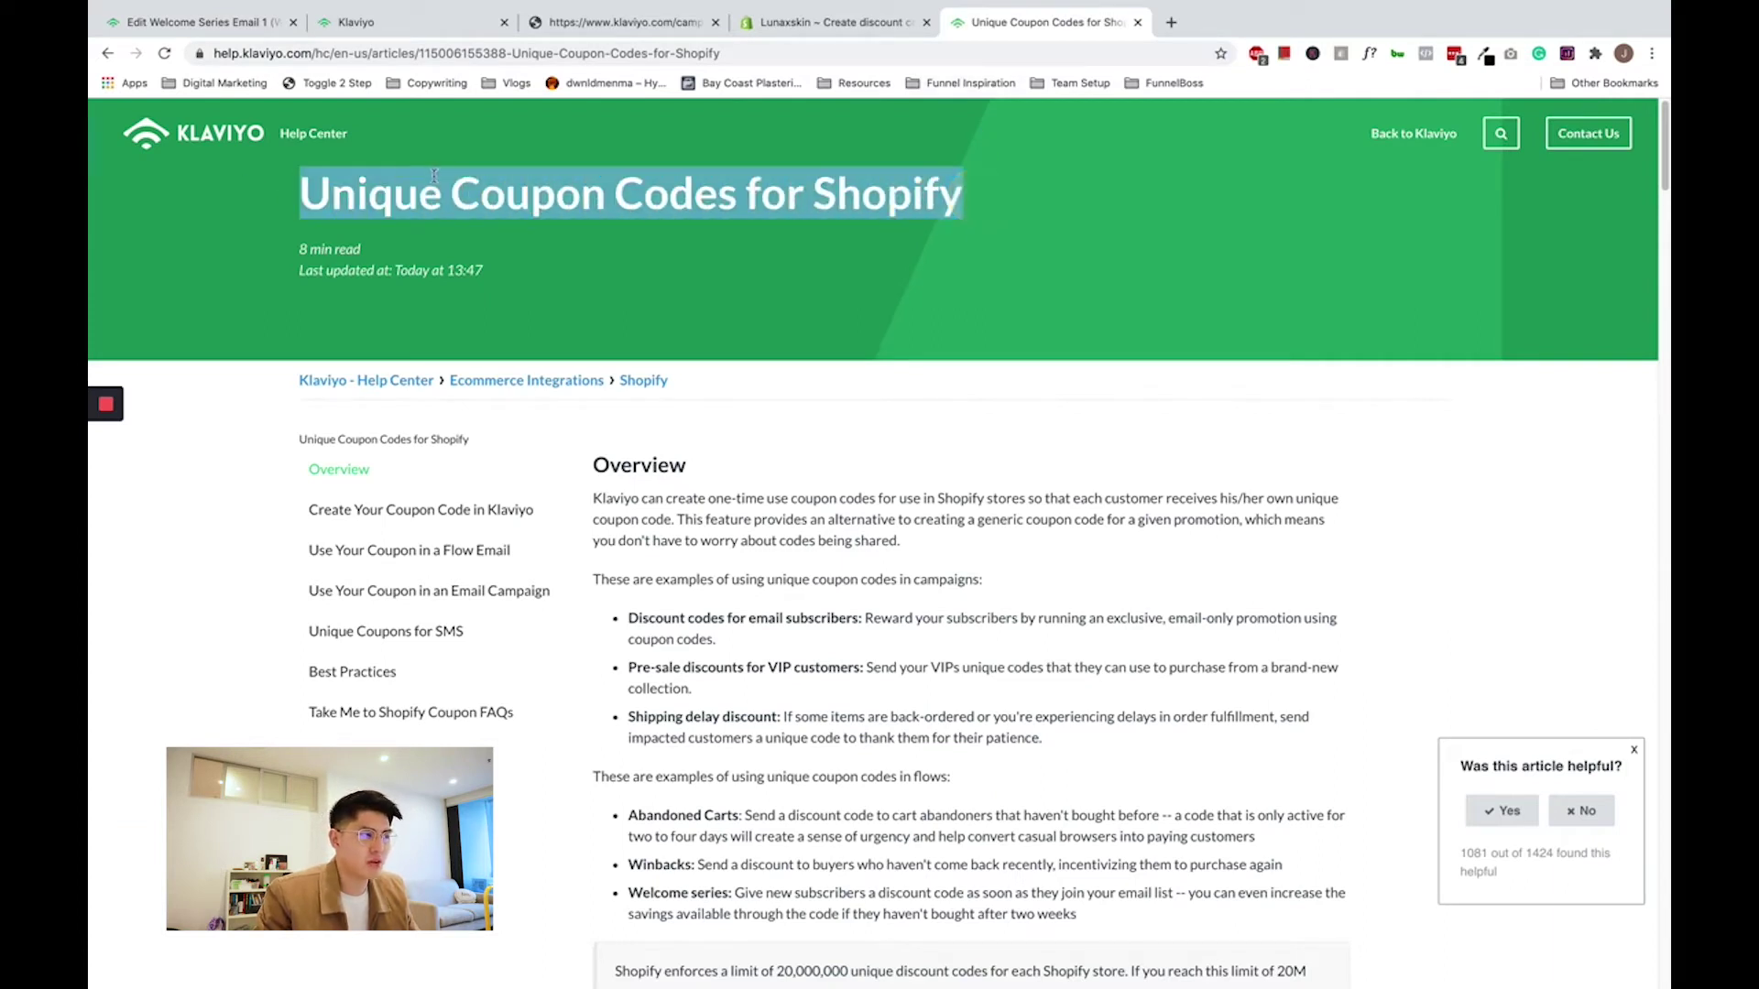
{"action": "scroll", "coordinate": [924, 411], "scroll_direction": "down", "scroll_amount": 6}
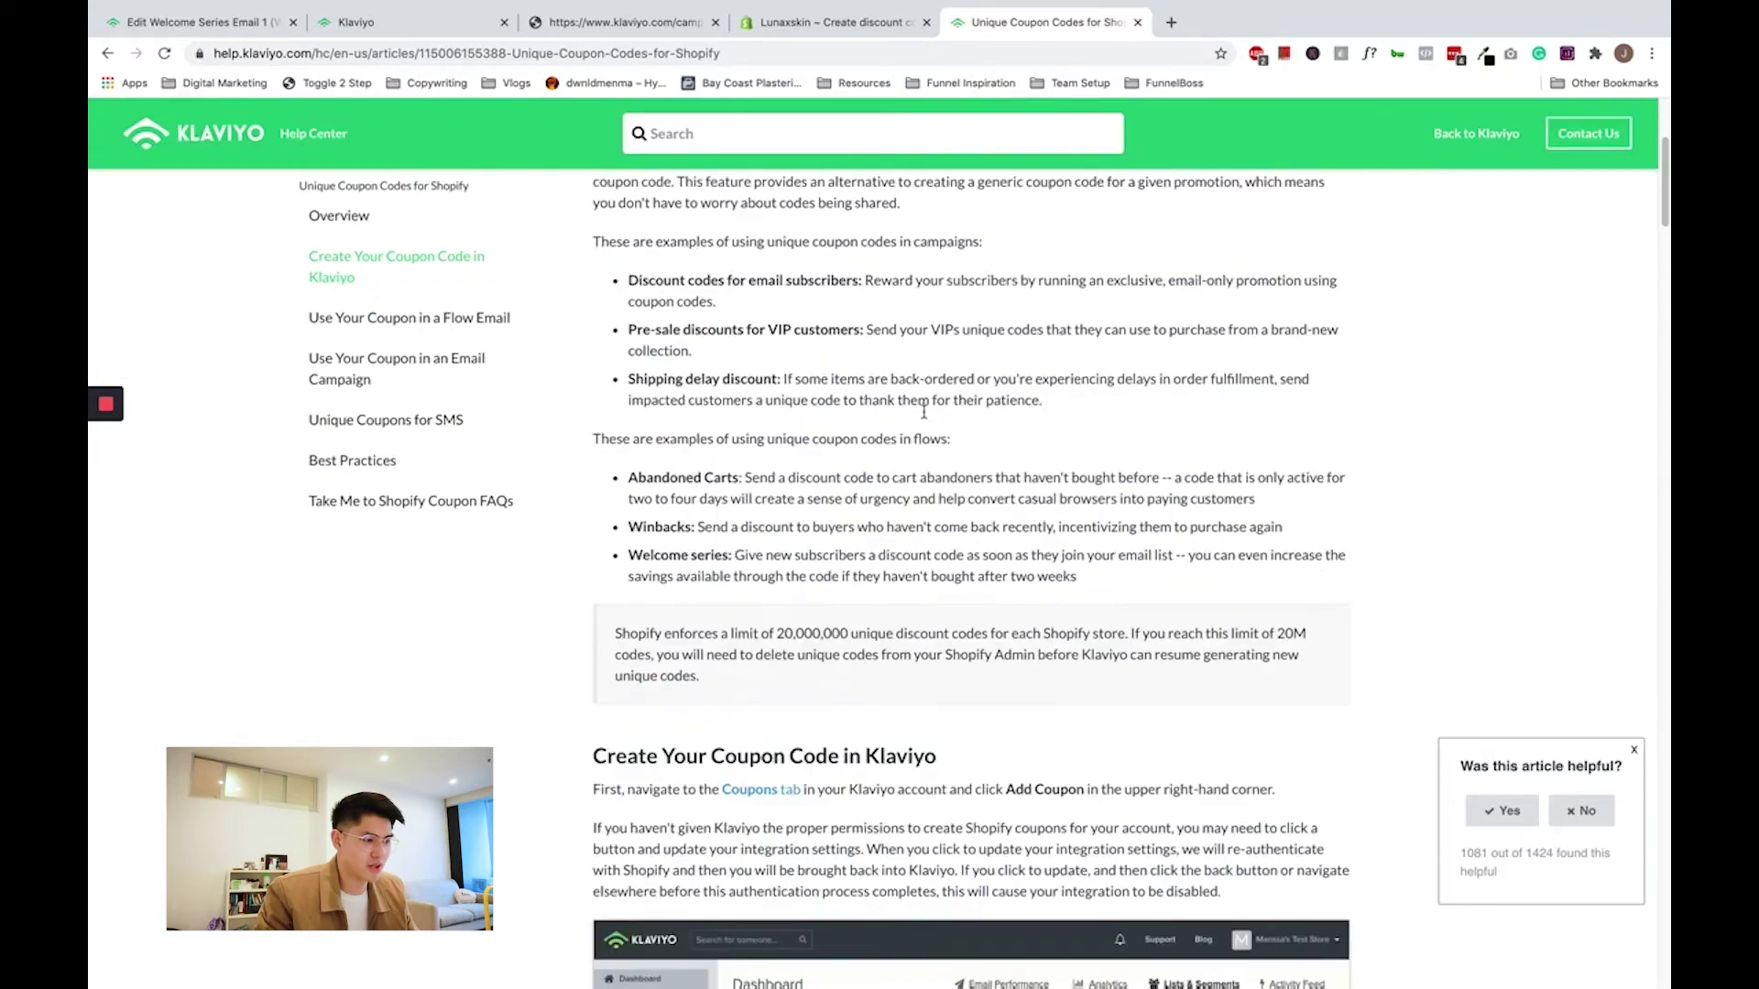
{"action": "scroll", "coordinate": [924, 411], "scroll_direction": "down", "scroll_amount": 4}
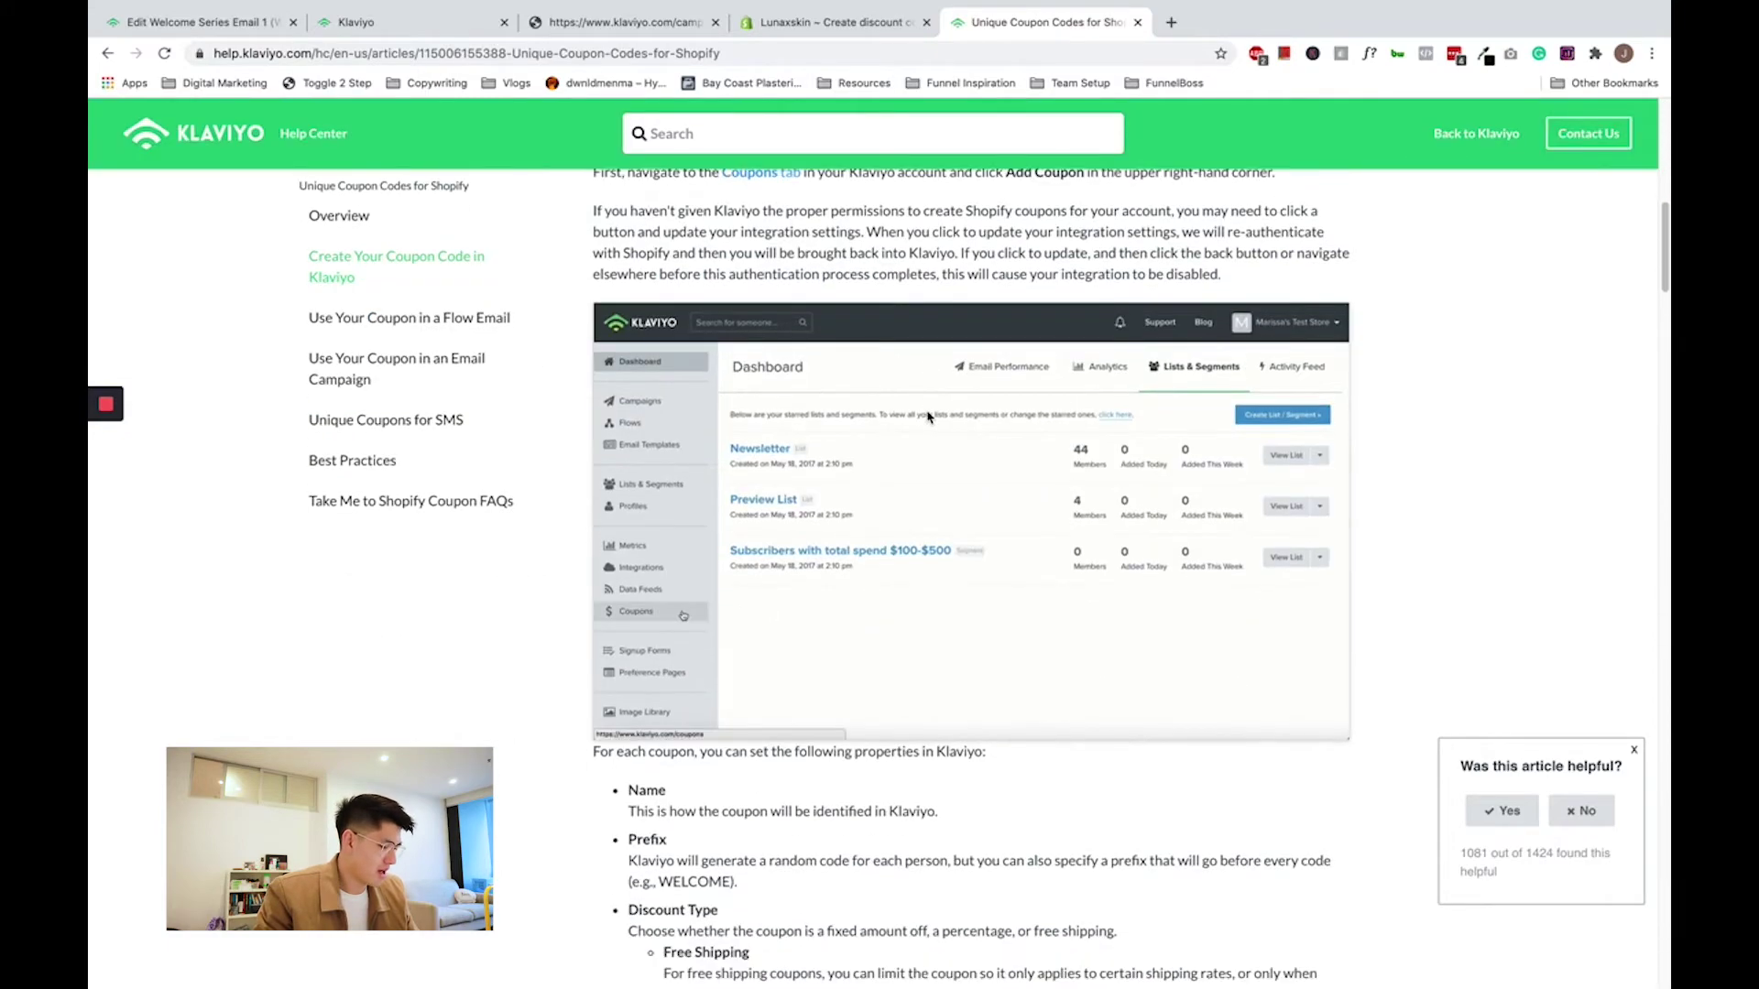
{"action": "scroll", "coordinate": [927, 416], "scroll_direction": "down", "scroll_amount": 4}
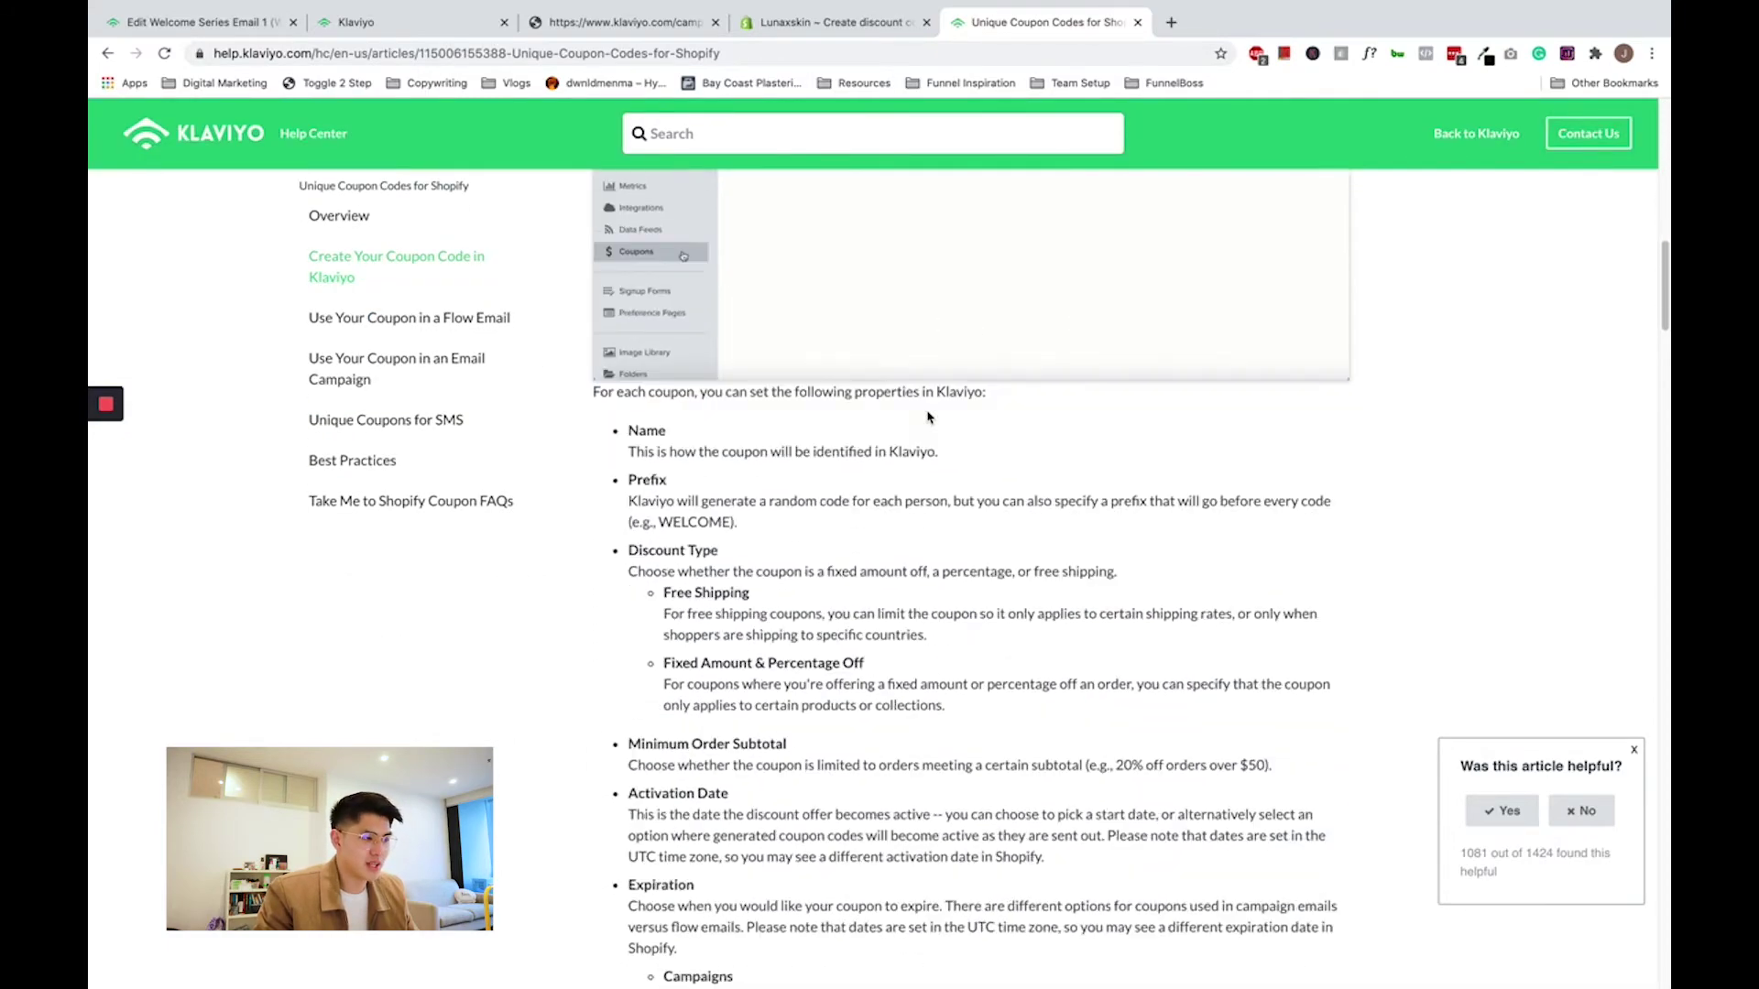
{"action": "scroll", "coordinate": [927, 417], "scroll_direction": "down", "scroll_amount": 14}
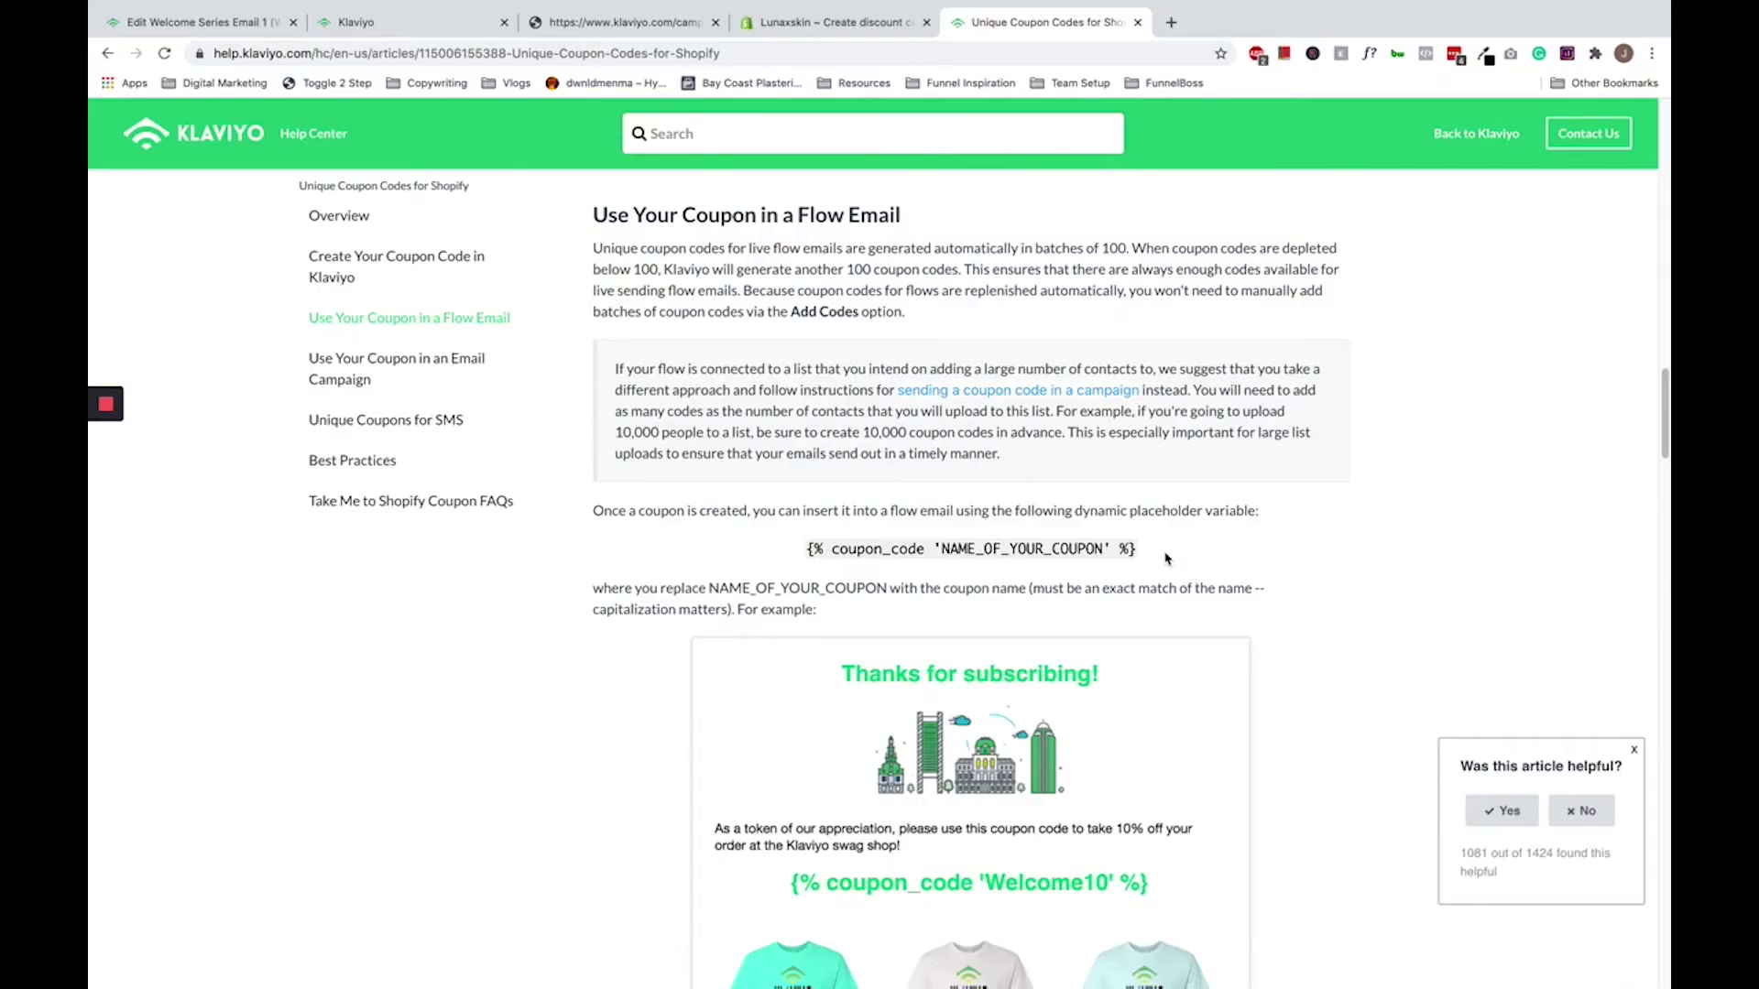
{"action": "left_click_drag", "start_coordinate": [1136, 549], "coordinate": [804, 550]}
{"action": "key", "text": "ctrl+c"}
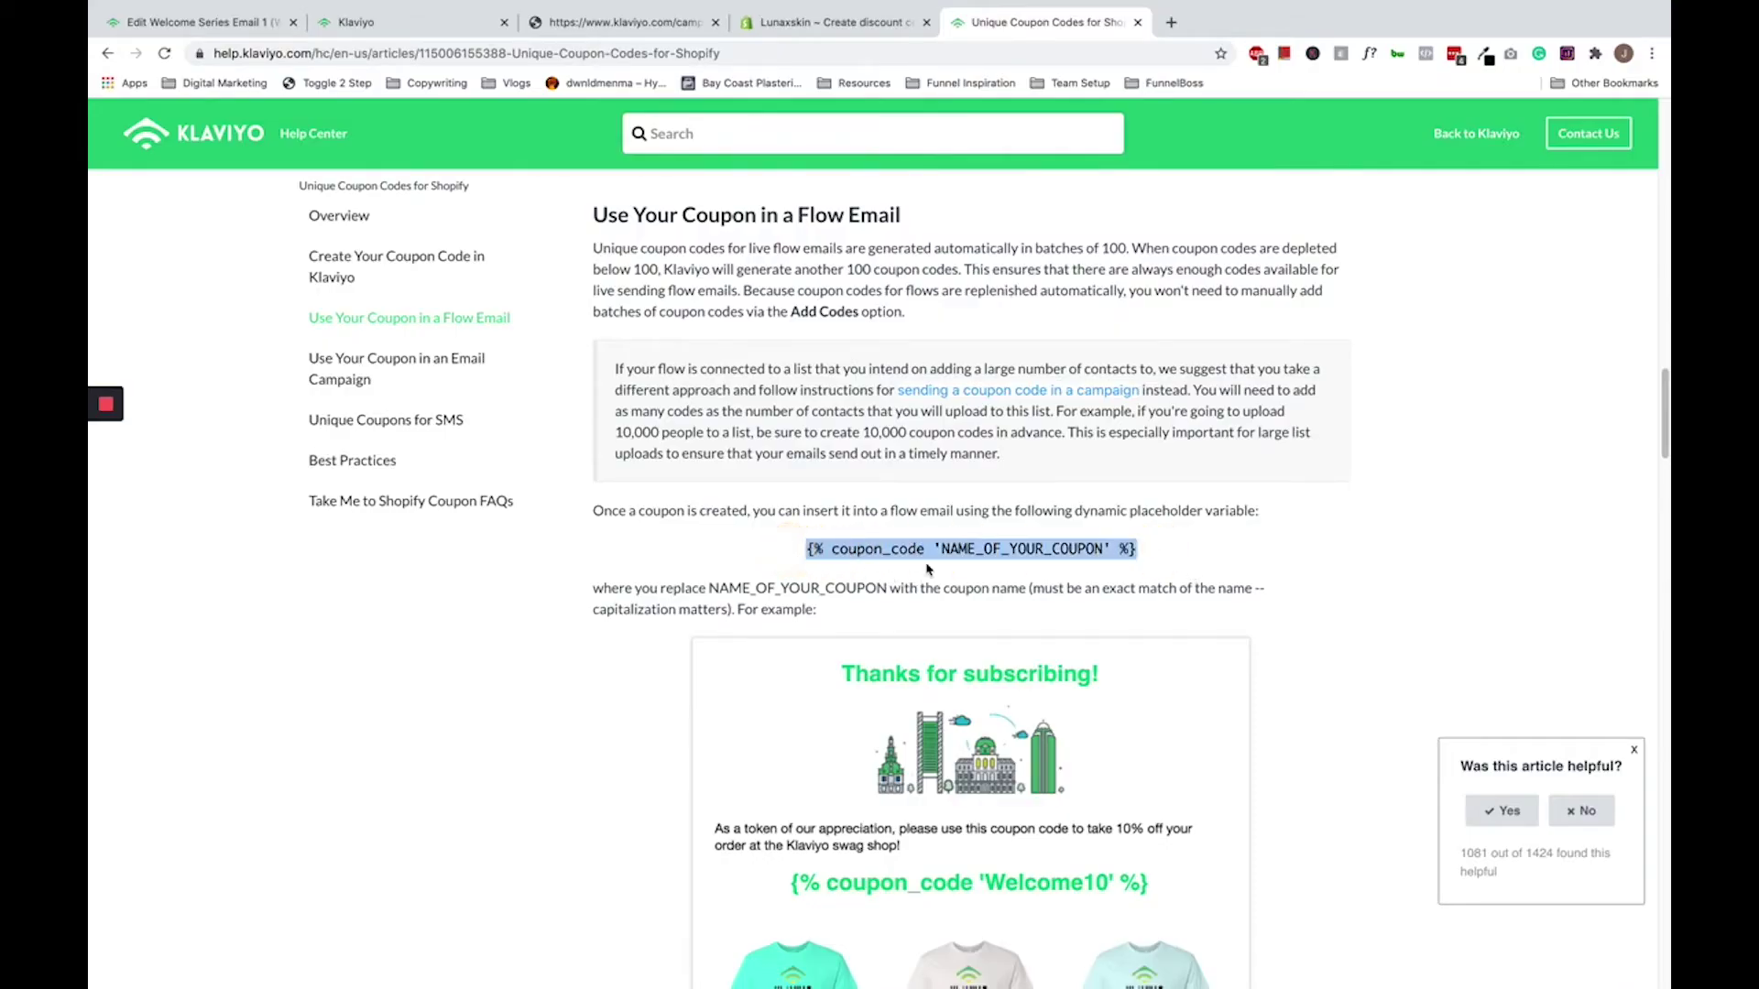
- Replace the WELCOME10 tag with {% coupon_code 'HELLO10' %} and save the block
{"action": "left_click", "coordinate": [230, 25]}
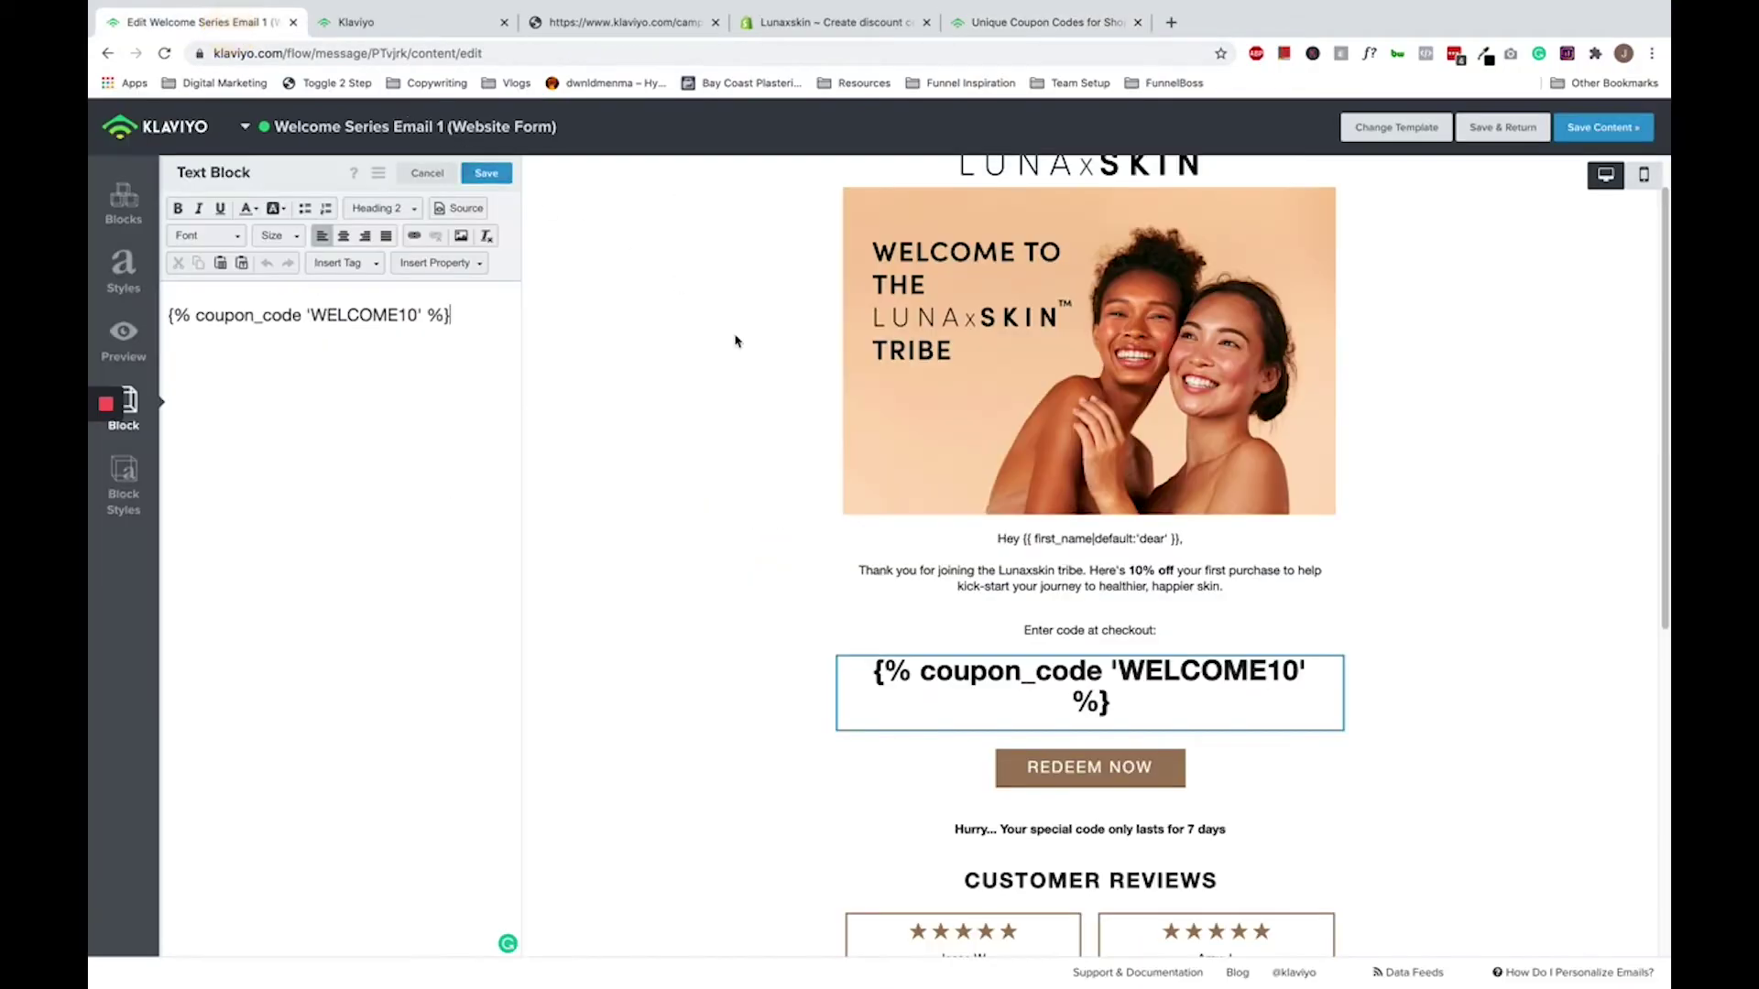
{"action": "triple_click", "coordinate": [304, 315]}
{"action": "key", "text": "ctrl+v"}
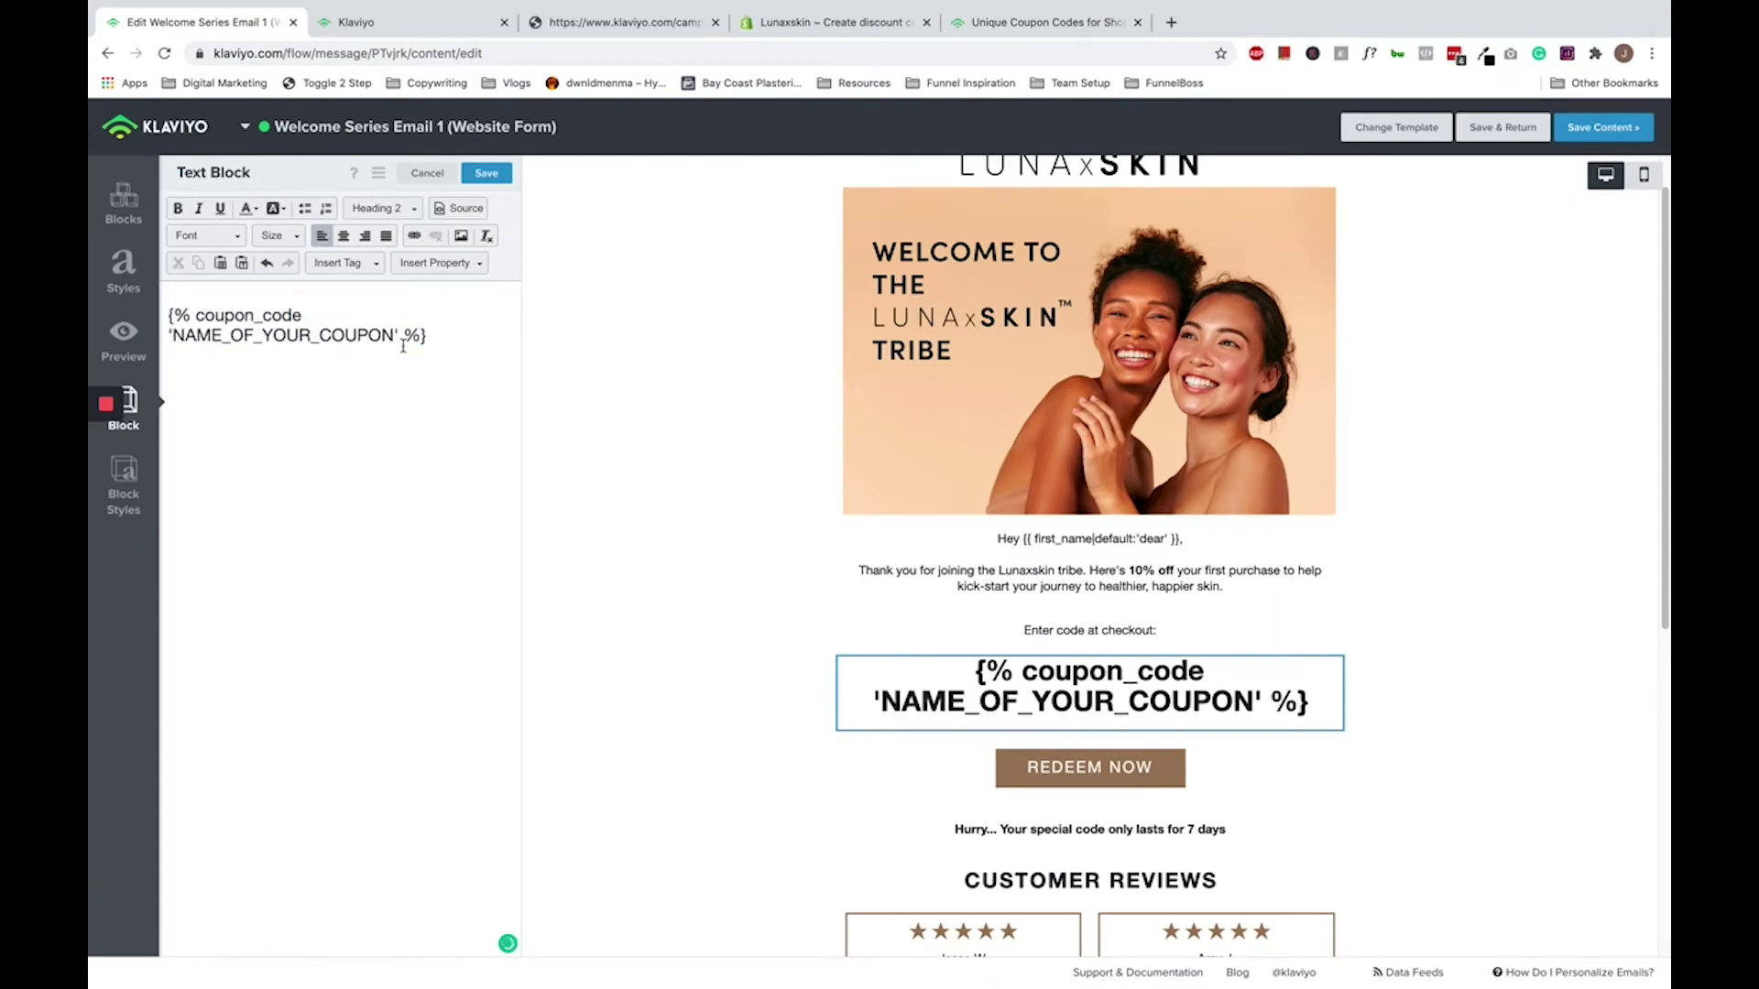
{"action": "left_click_drag", "start_coordinate": [174, 335], "coordinate": [397, 352]}
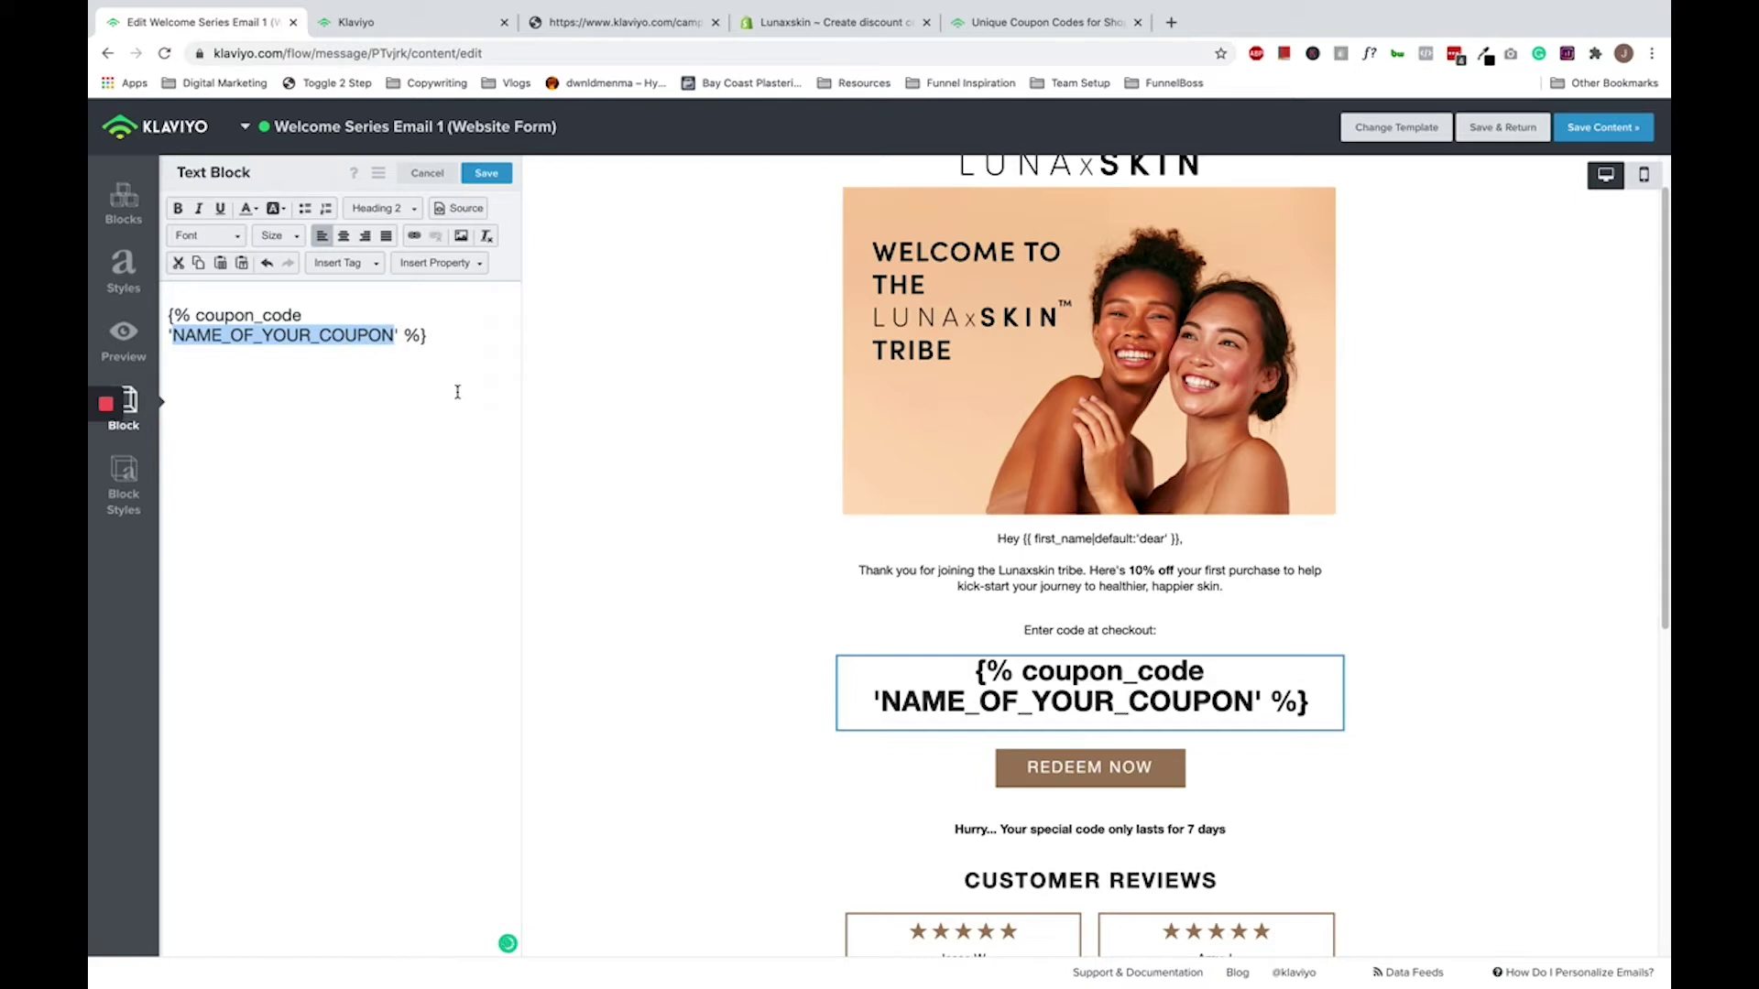
{"action": "type", "text": "HELLO1"}
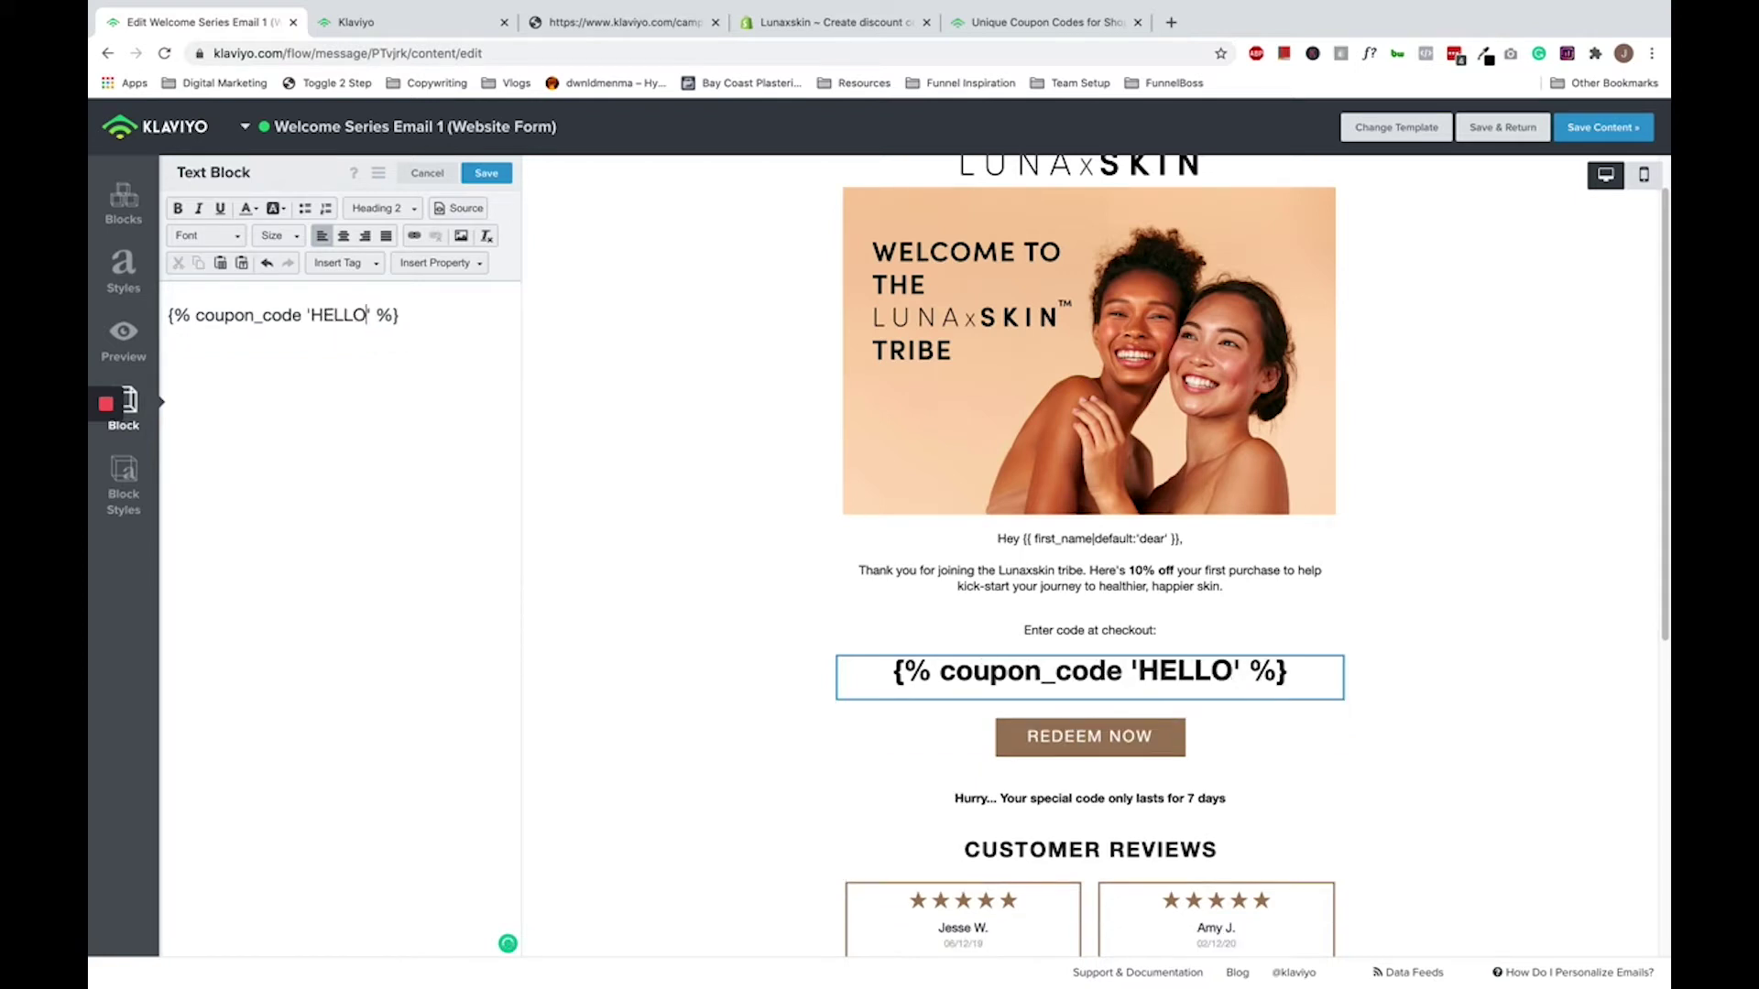
{"action": "type", "text": "0"}
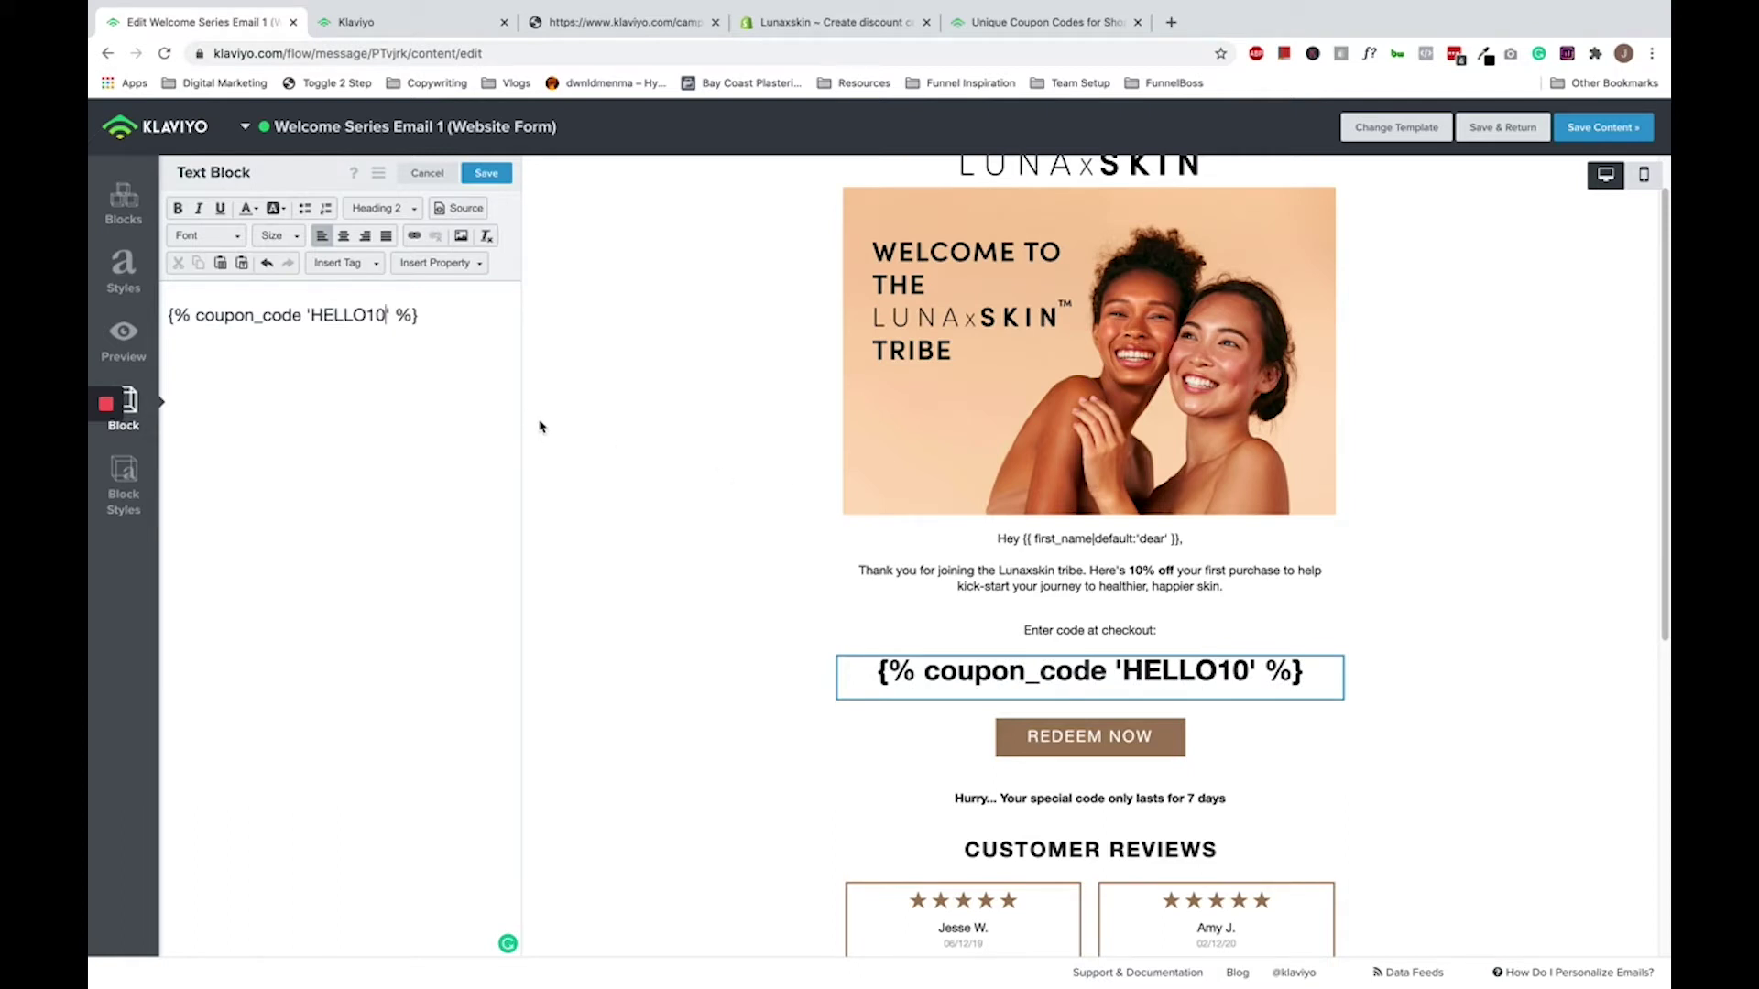
{"action": "left_click", "coordinate": [480, 174]}
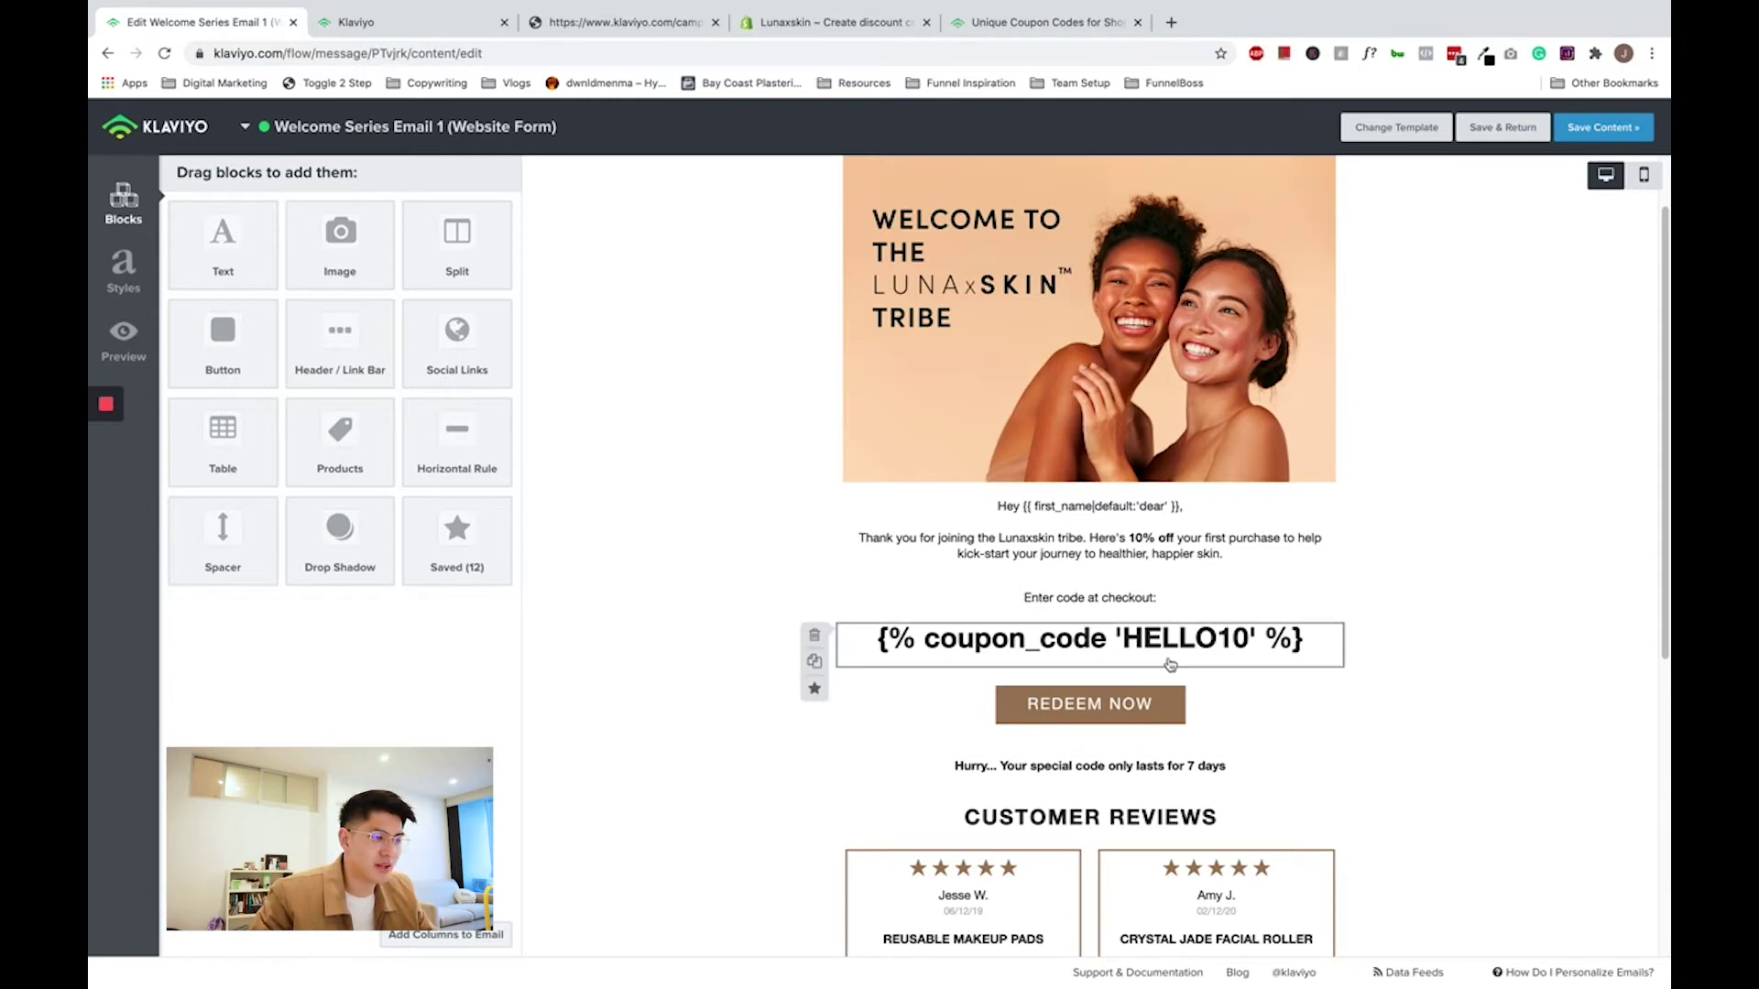
- Scroll the email preview to check the HELLO10 tag above Redeem Now
{"action": "scroll", "coordinate": [1089, 641], "scroll_direction": "down", "scroll_amount": 1}
{"action": "scroll", "coordinate": [1089, 641], "scroll_direction": "down", "scroll_amount": 2}
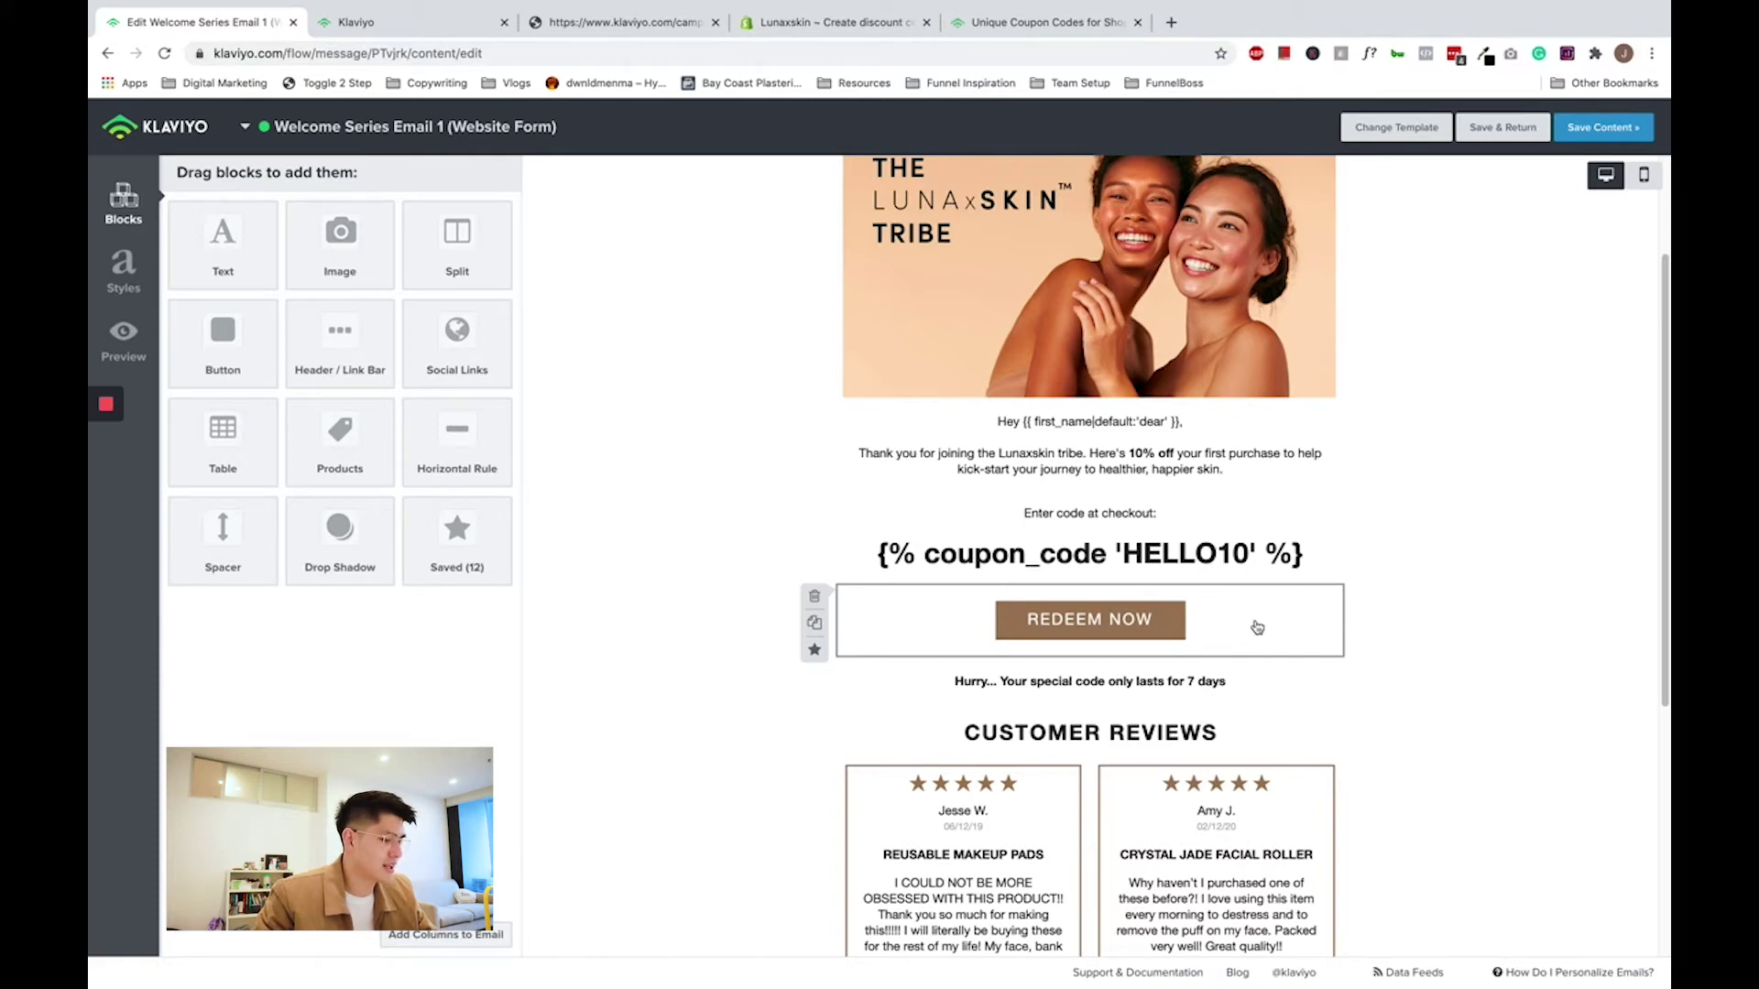
- Open the auto-apply codes slide and inspect the DISCOUNTCODE placeholder
{"action": "key", "text": "ctrl+Left"}
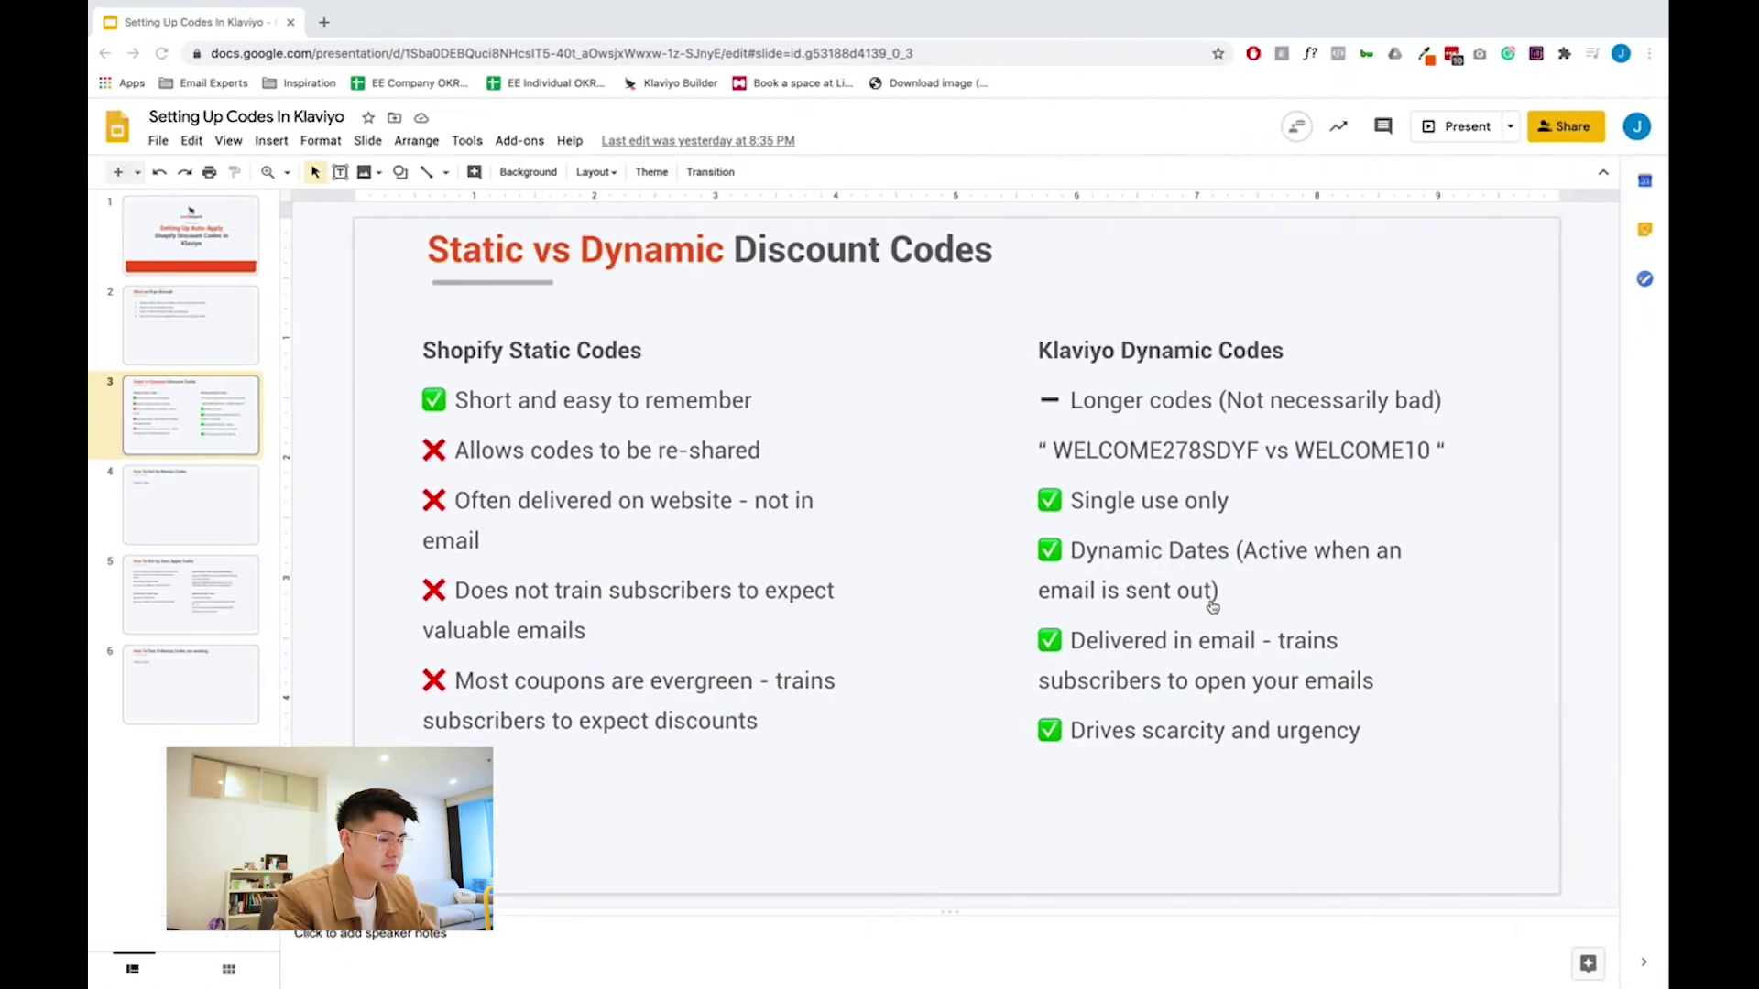
{"action": "left_click", "coordinate": [167, 605]}
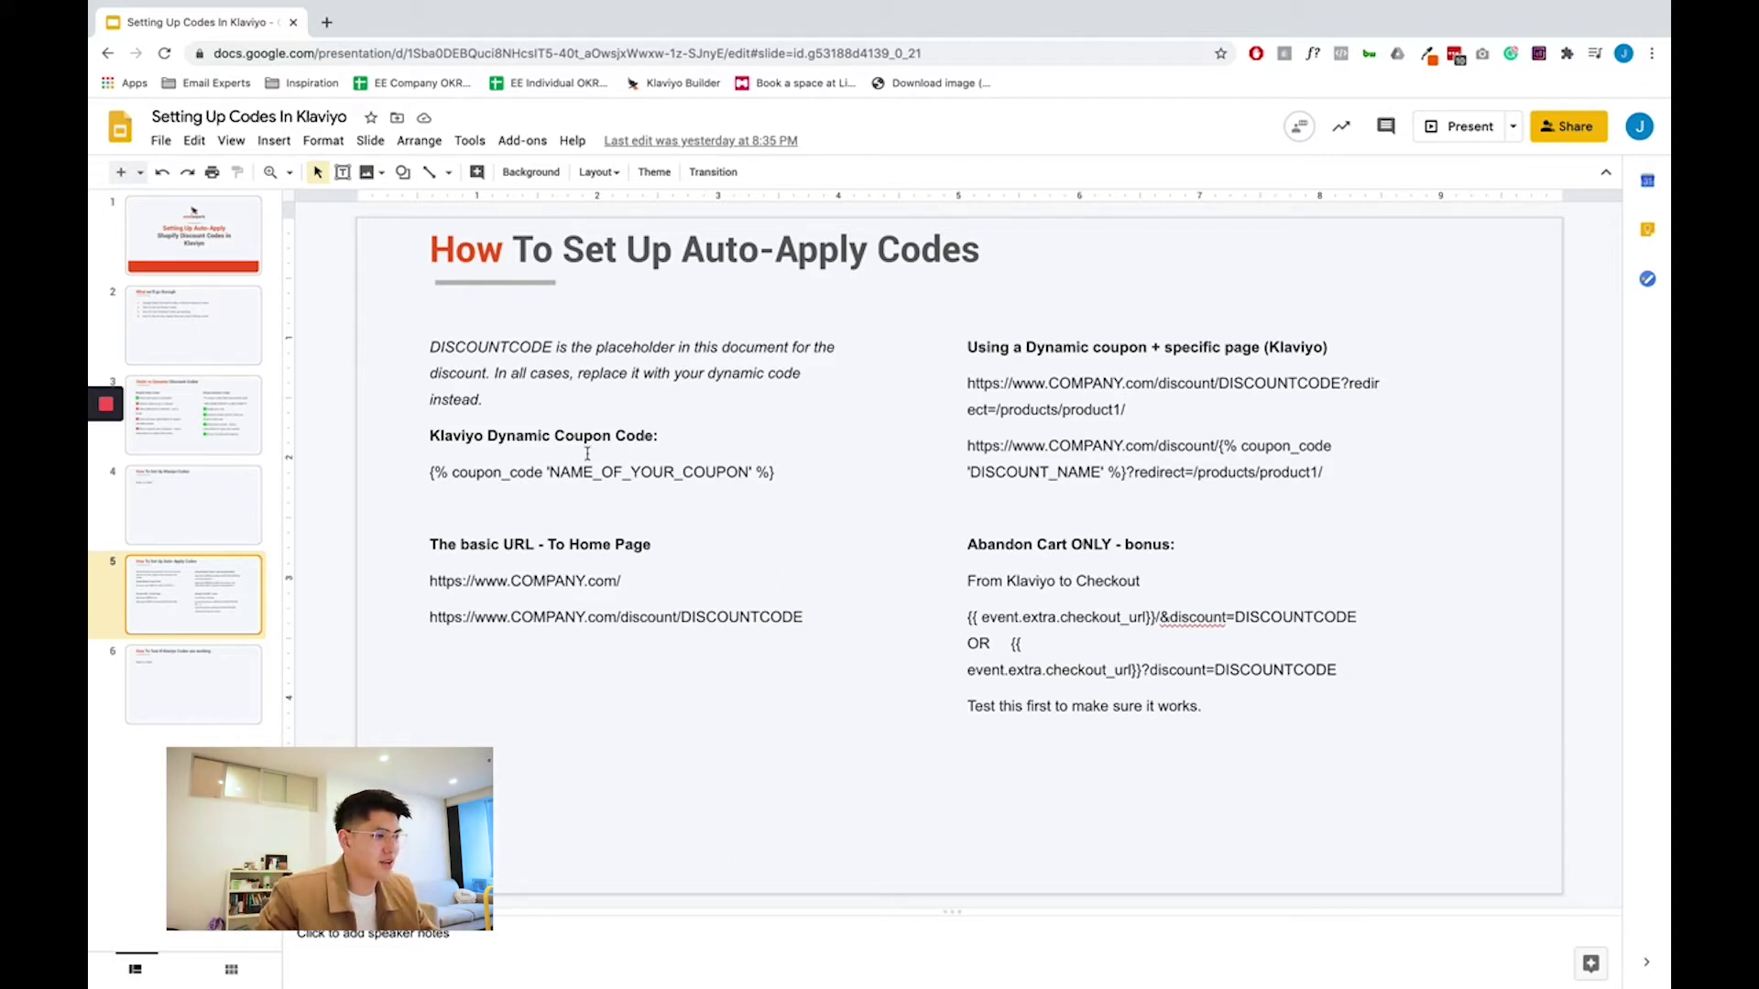
{"action": "left_click_drag", "start_coordinate": [447, 349], "coordinate": [571, 352]}
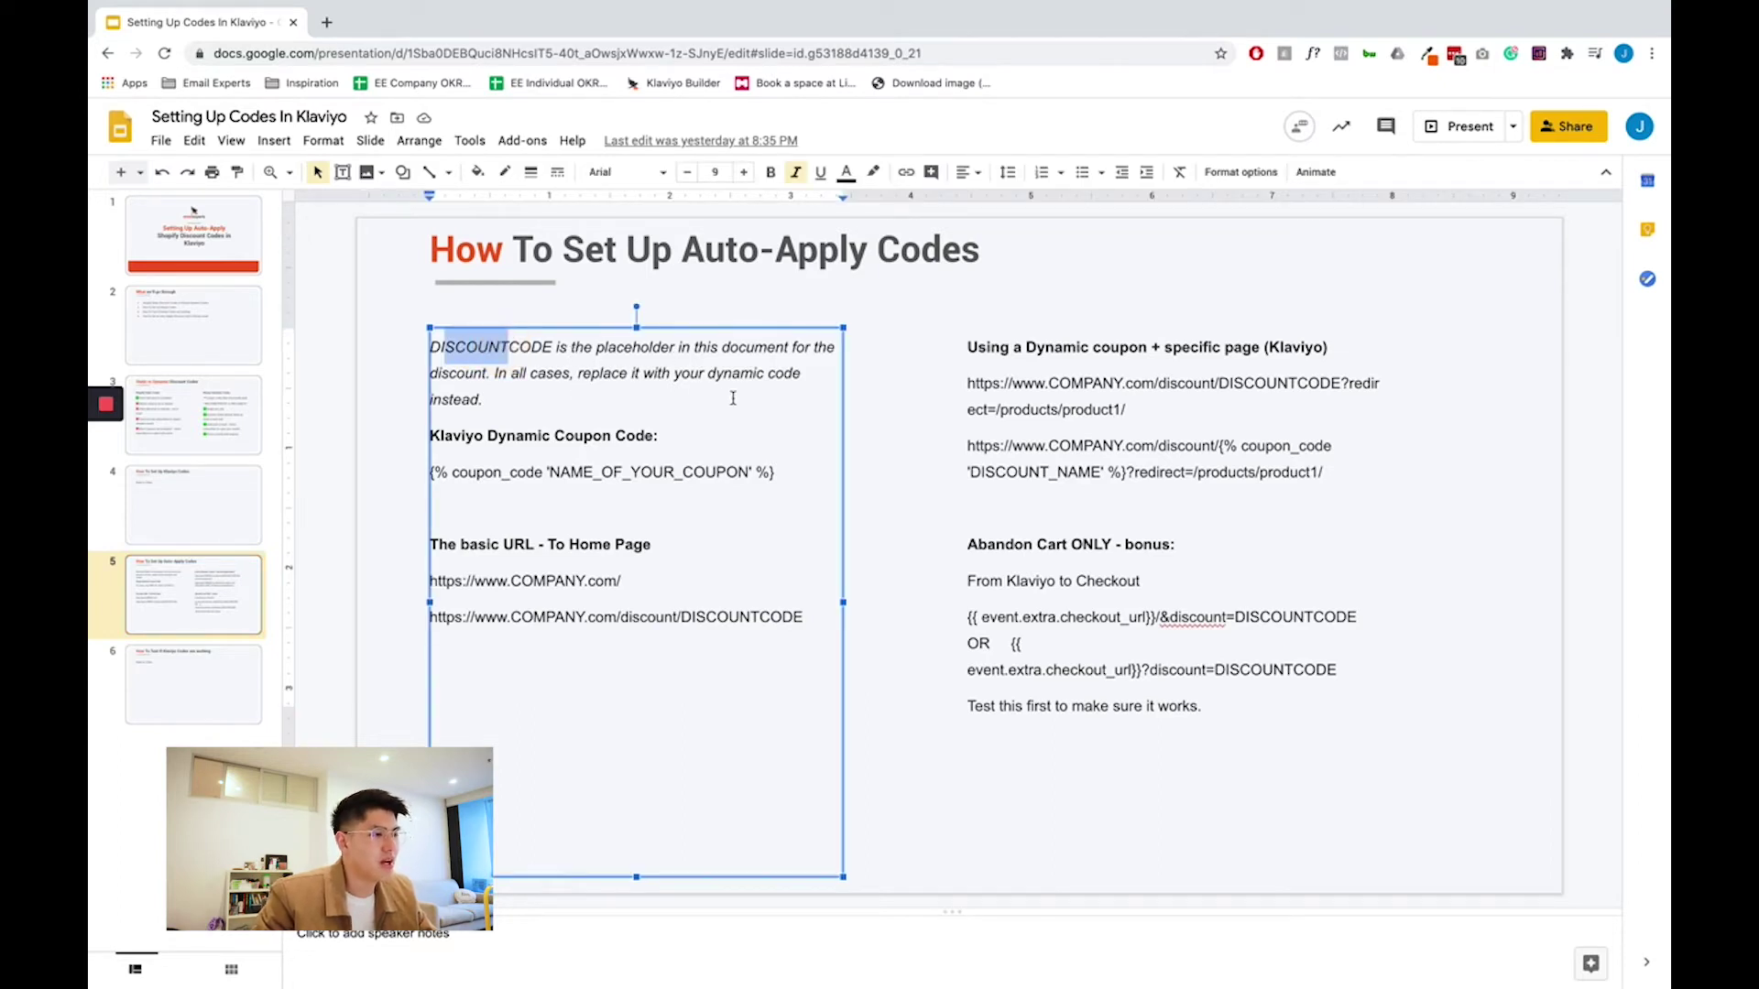
{"action": "left_click_drag", "start_coordinate": [693, 617], "coordinate": [767, 616]}
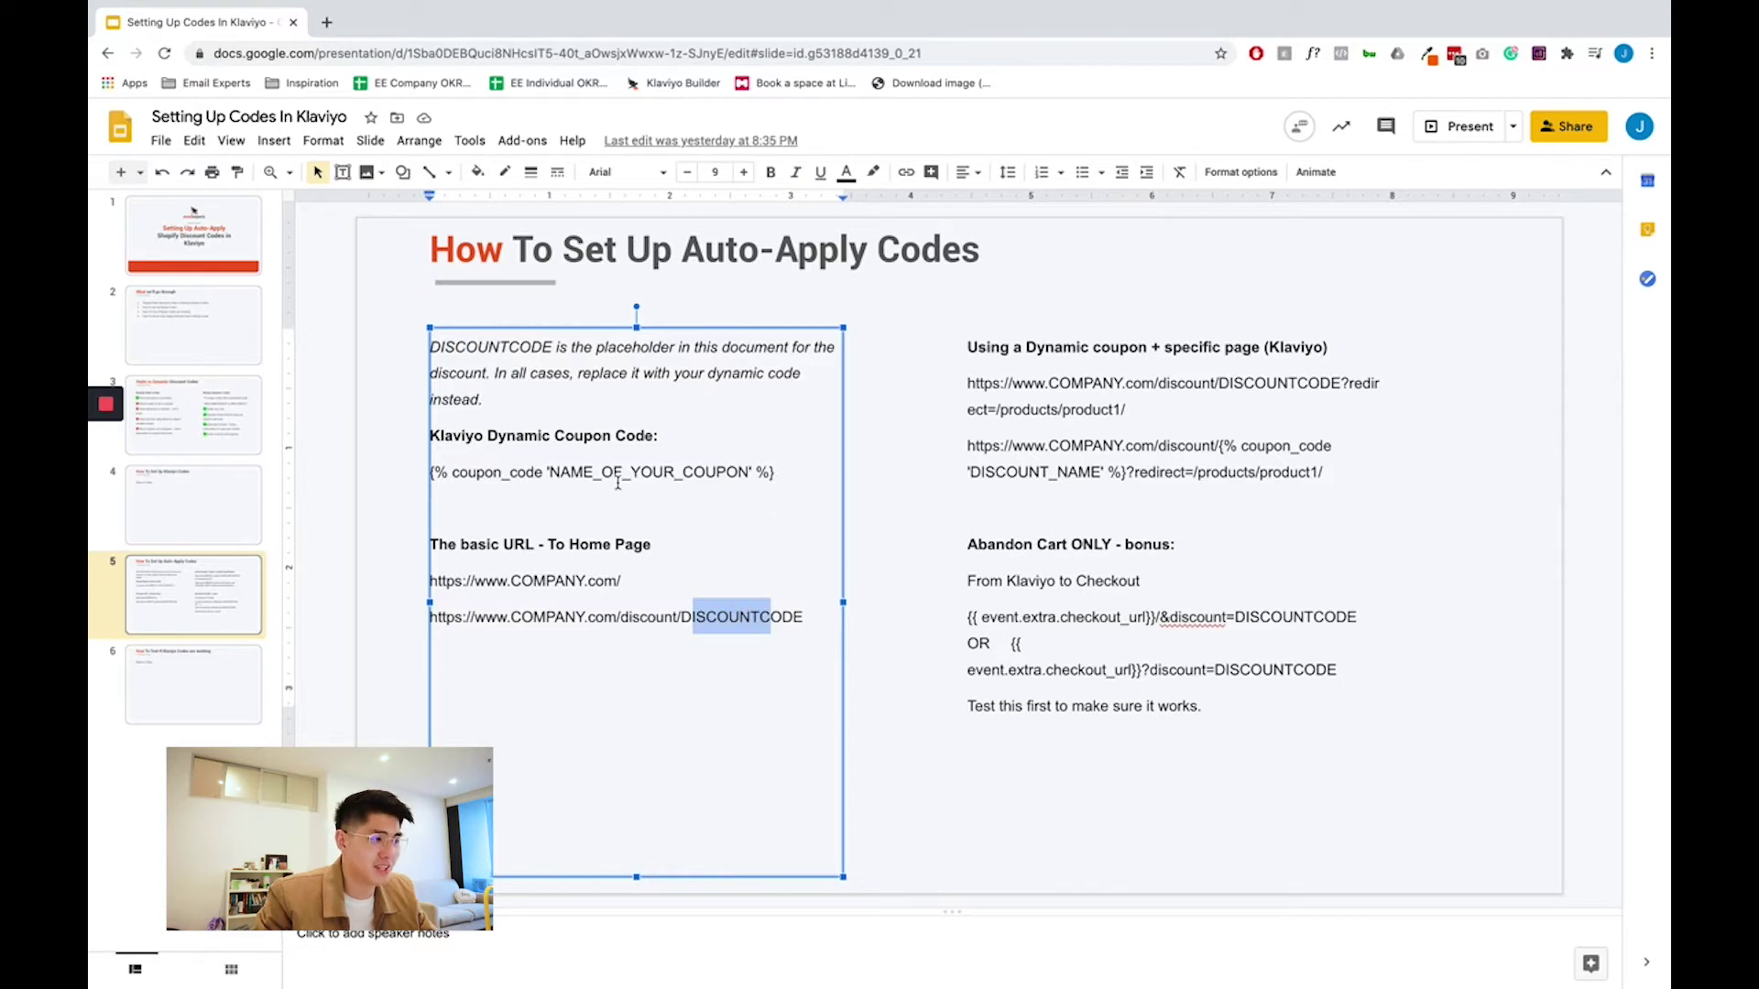
{"action": "left_click", "coordinate": [884, 507]}
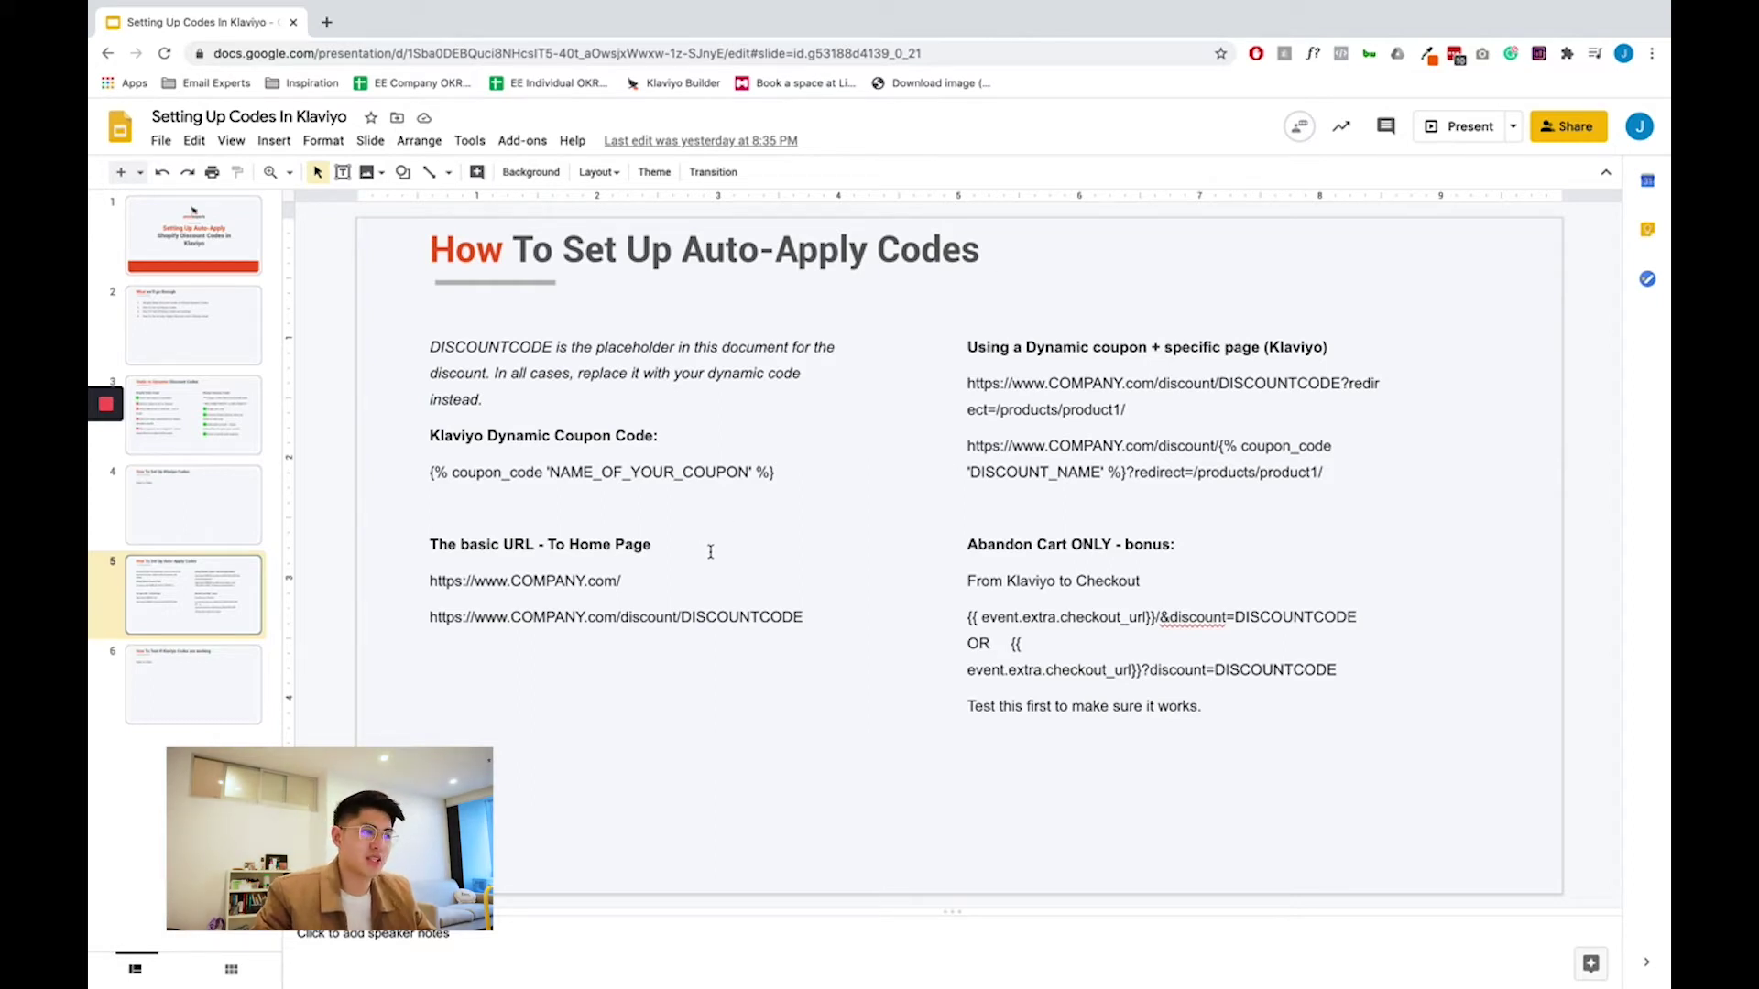
{"action": "left_click_drag", "start_coordinate": [650, 544], "coordinate": [561, 542]}
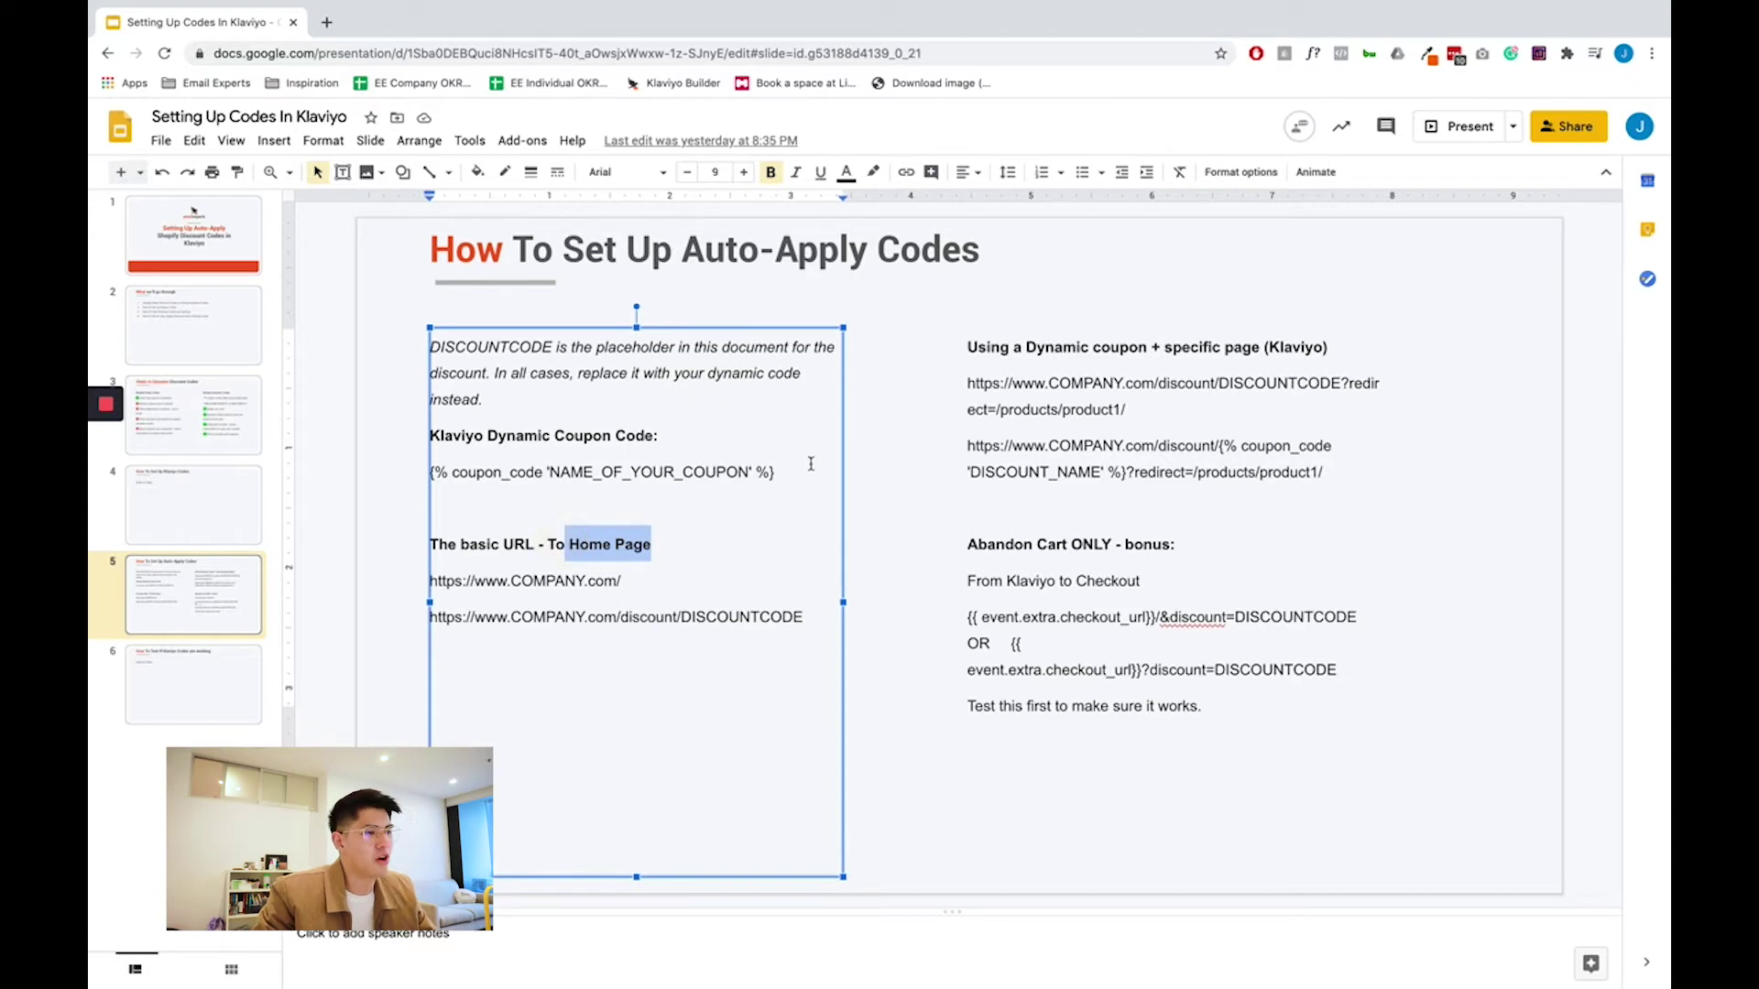
{"action": "left_click_drag", "start_coordinate": [1166, 346], "coordinate": [1281, 344]}
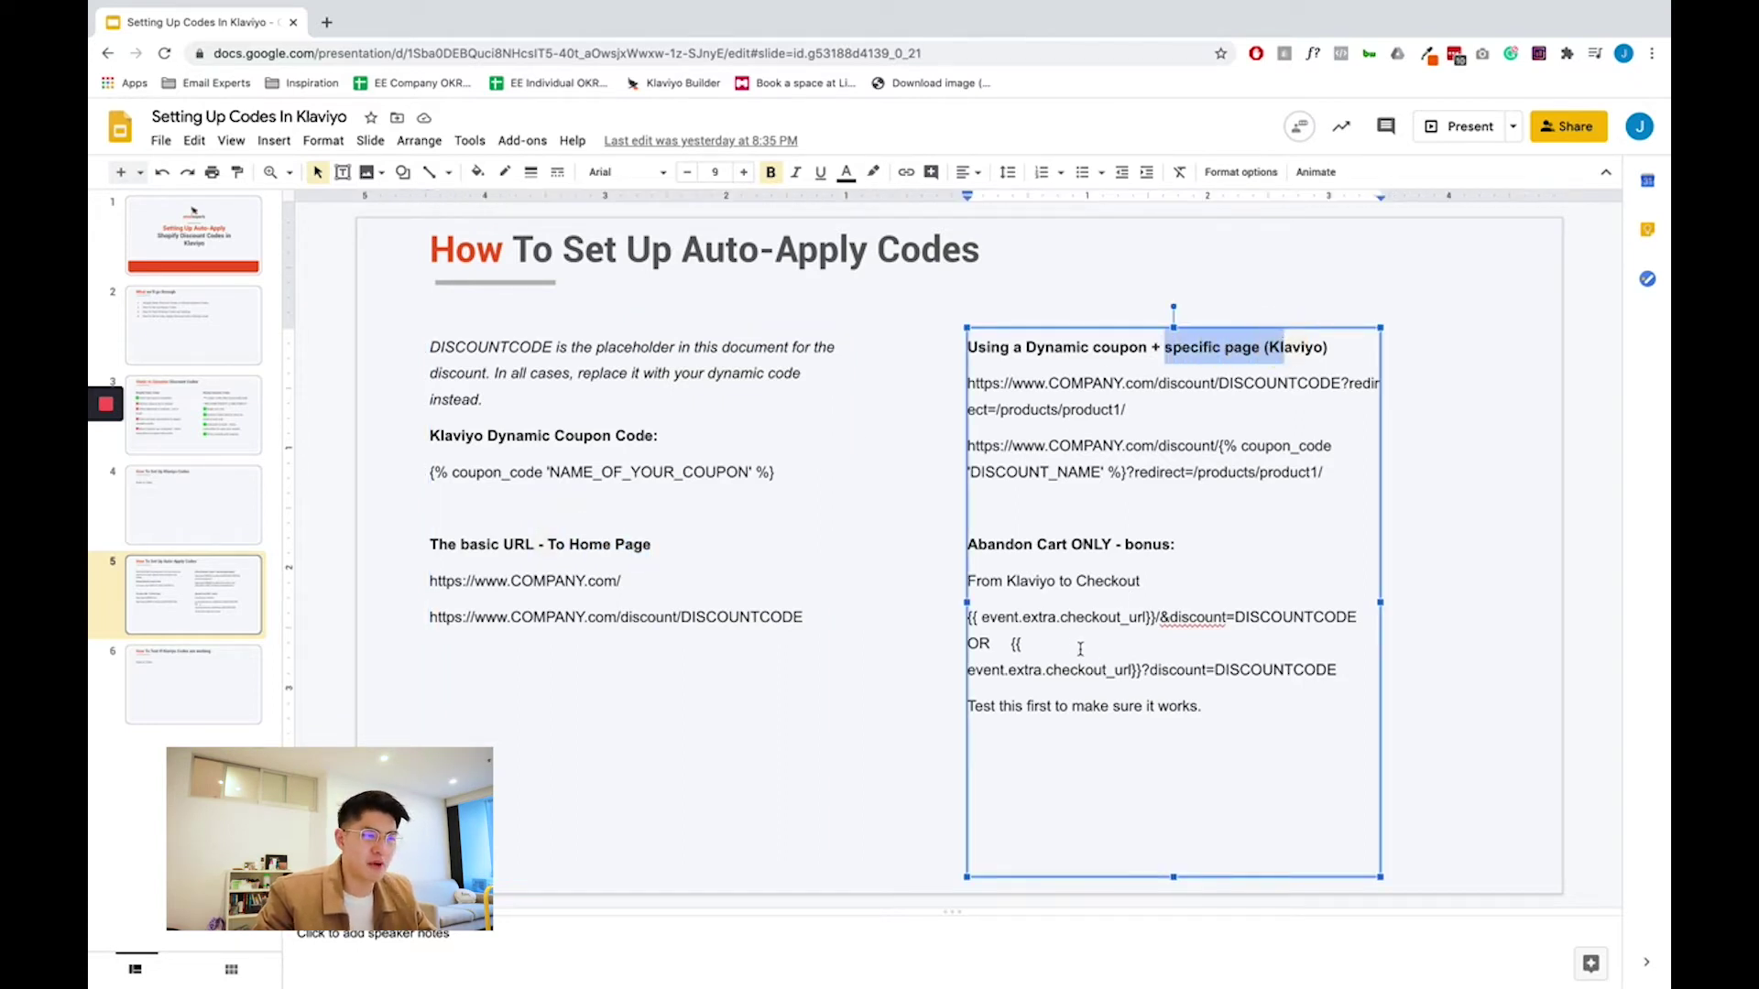
{"action": "left_click_drag", "start_coordinate": [1047, 544], "coordinate": [1104, 544]}
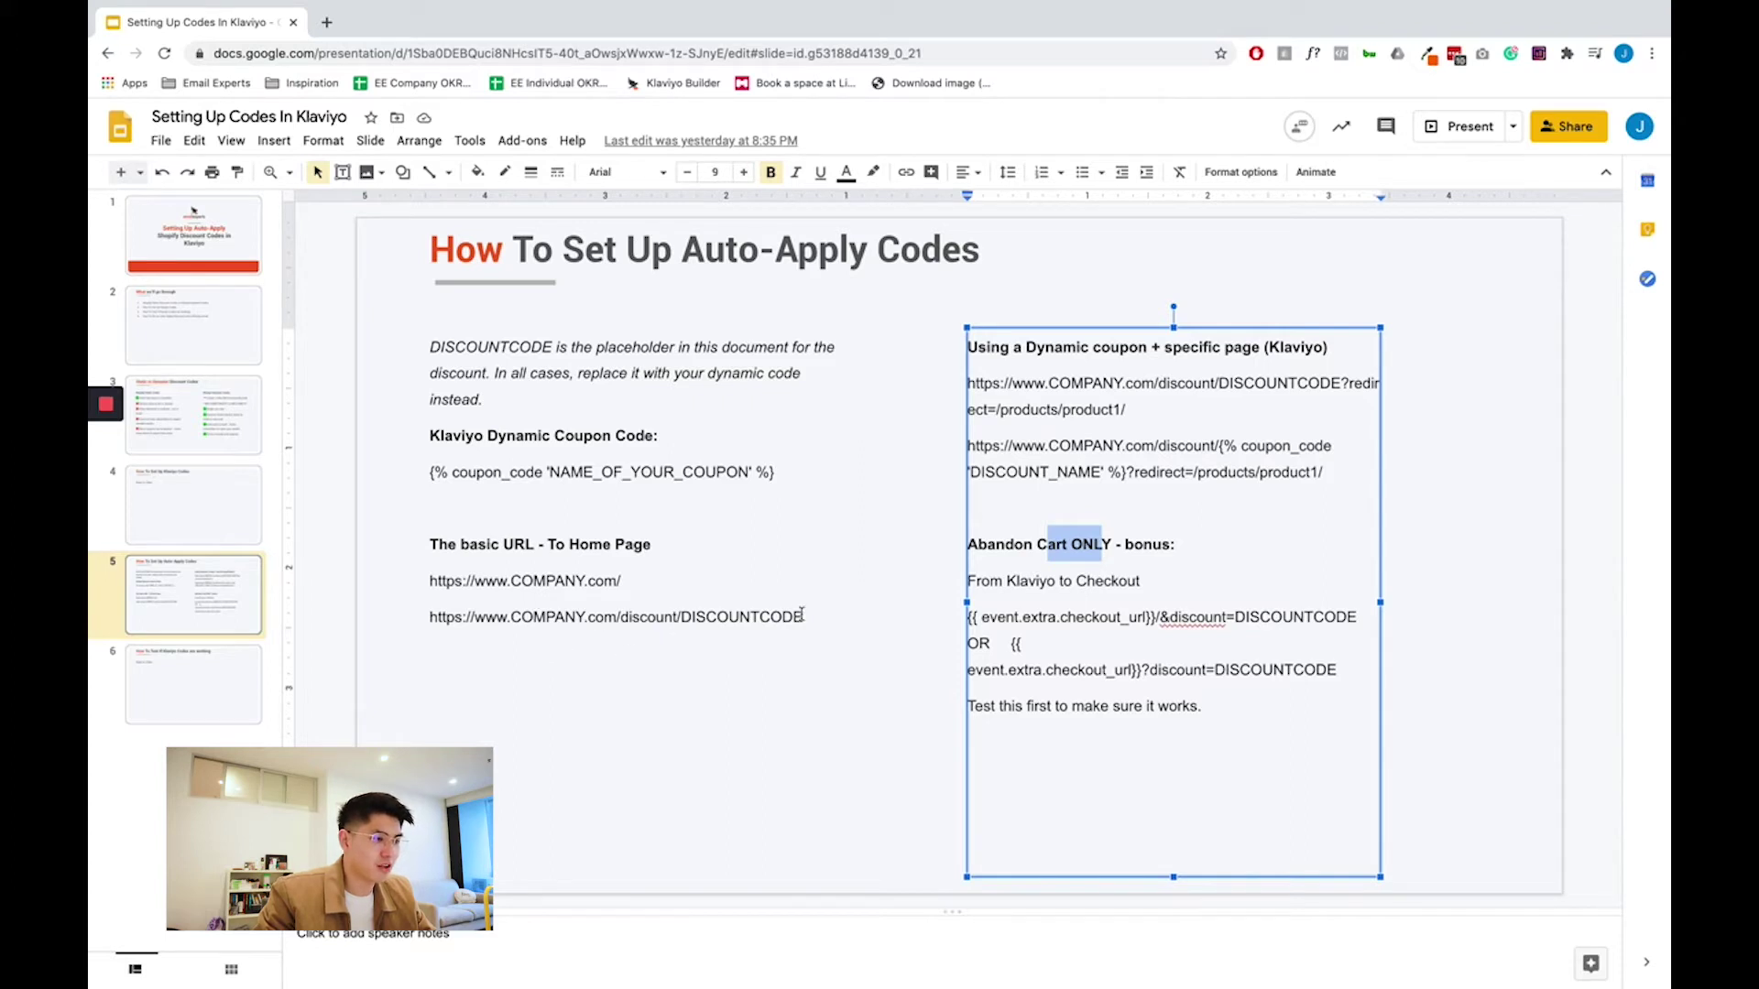
{"action": "left_click_drag", "start_coordinate": [802, 615], "coordinate": [427, 624]}
{"action": "key", "text": "super+c"}
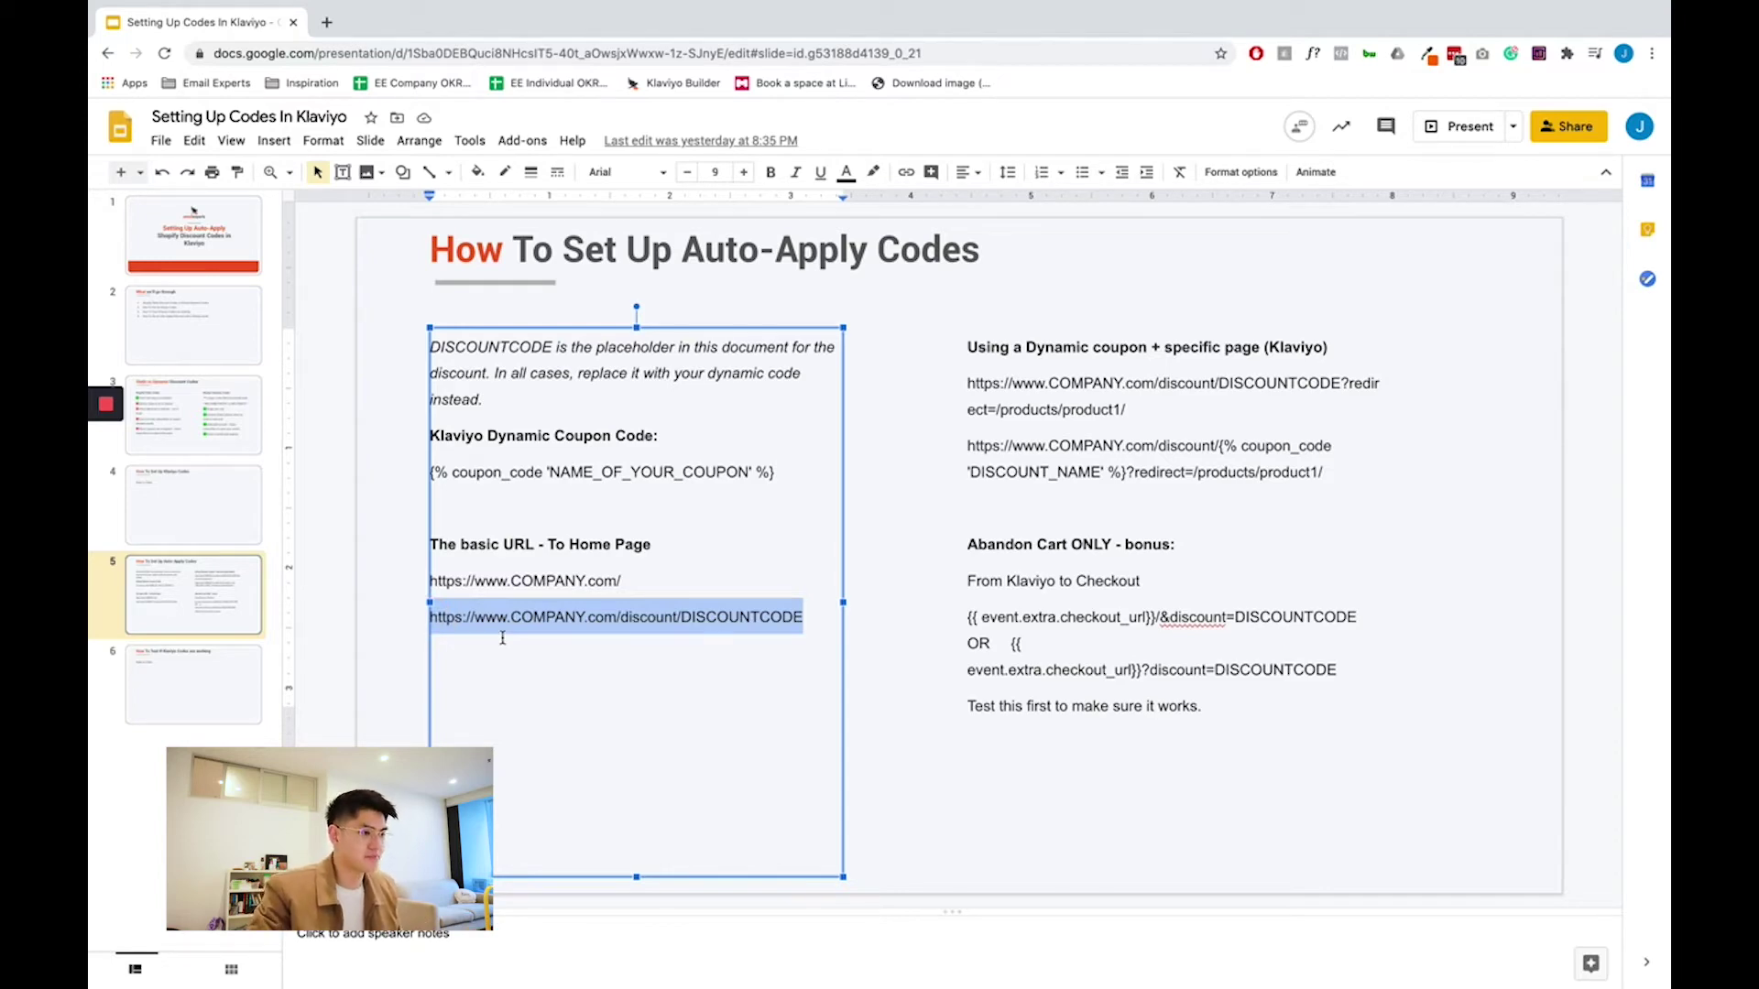
{"action": "key", "text": "ctrl+Right"}
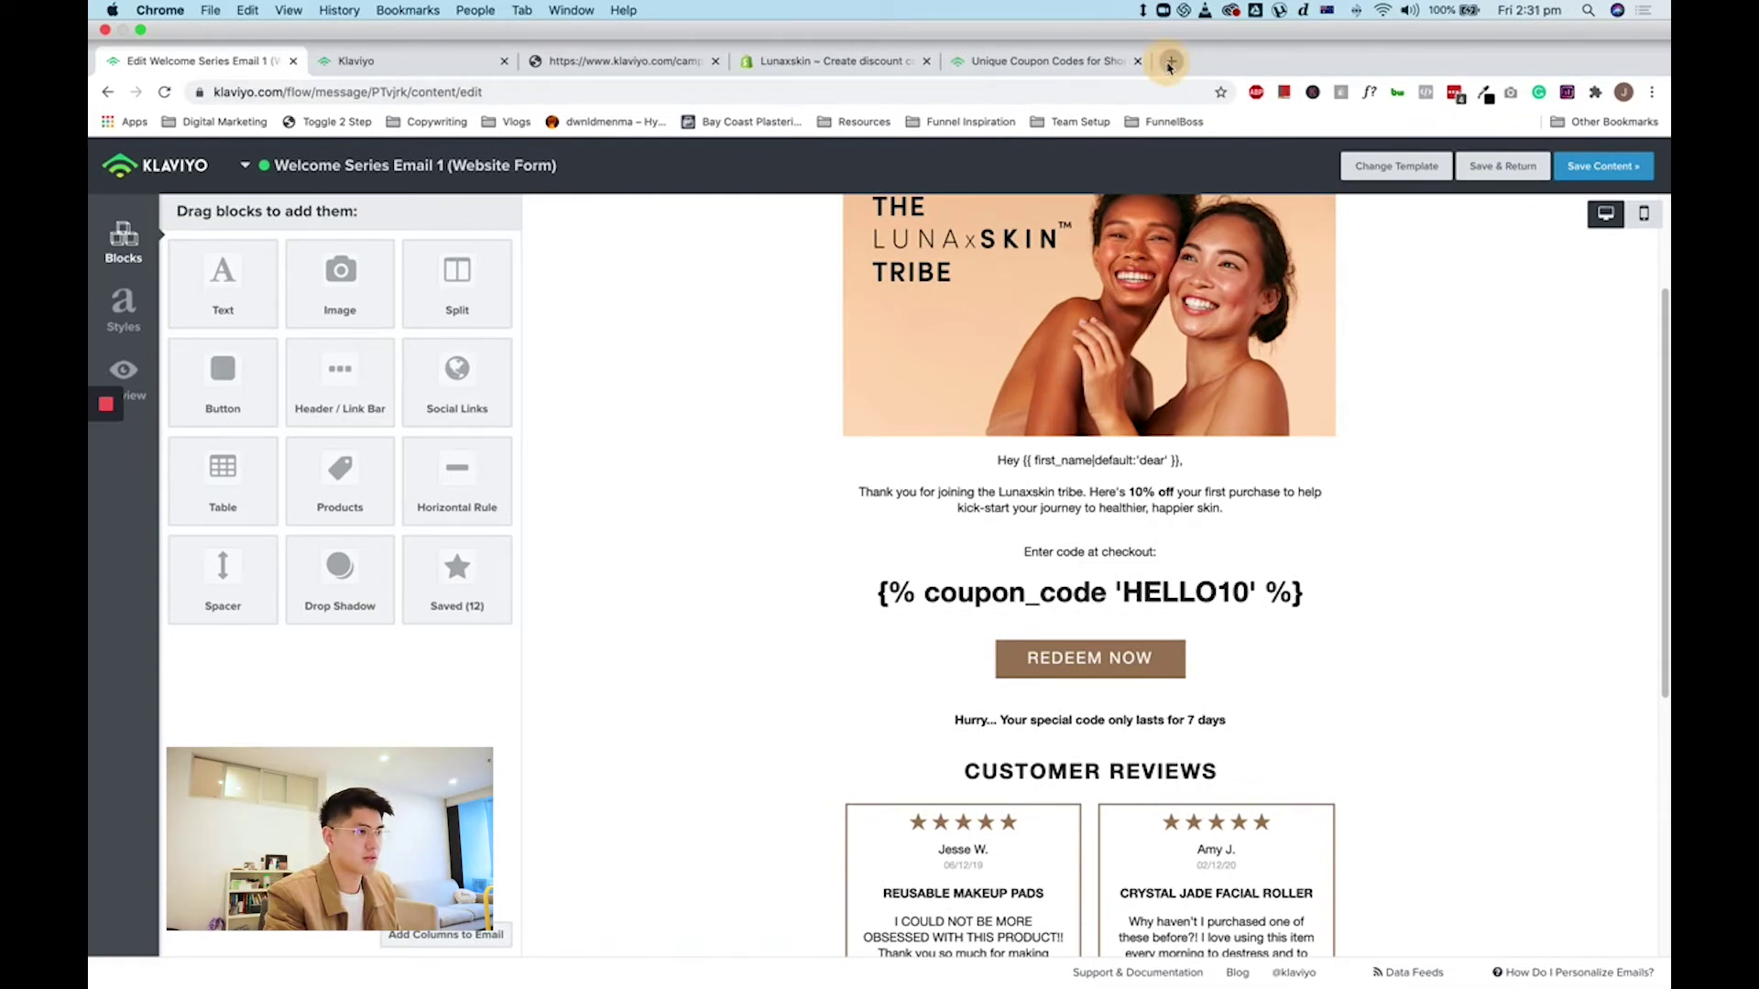
- Paste the discount URL into a new Chrome tab and replace COMPANY with lunaxskin
{"action": "left_click", "coordinate": [1169, 61]}
{"action": "key", "text": "super+v"}
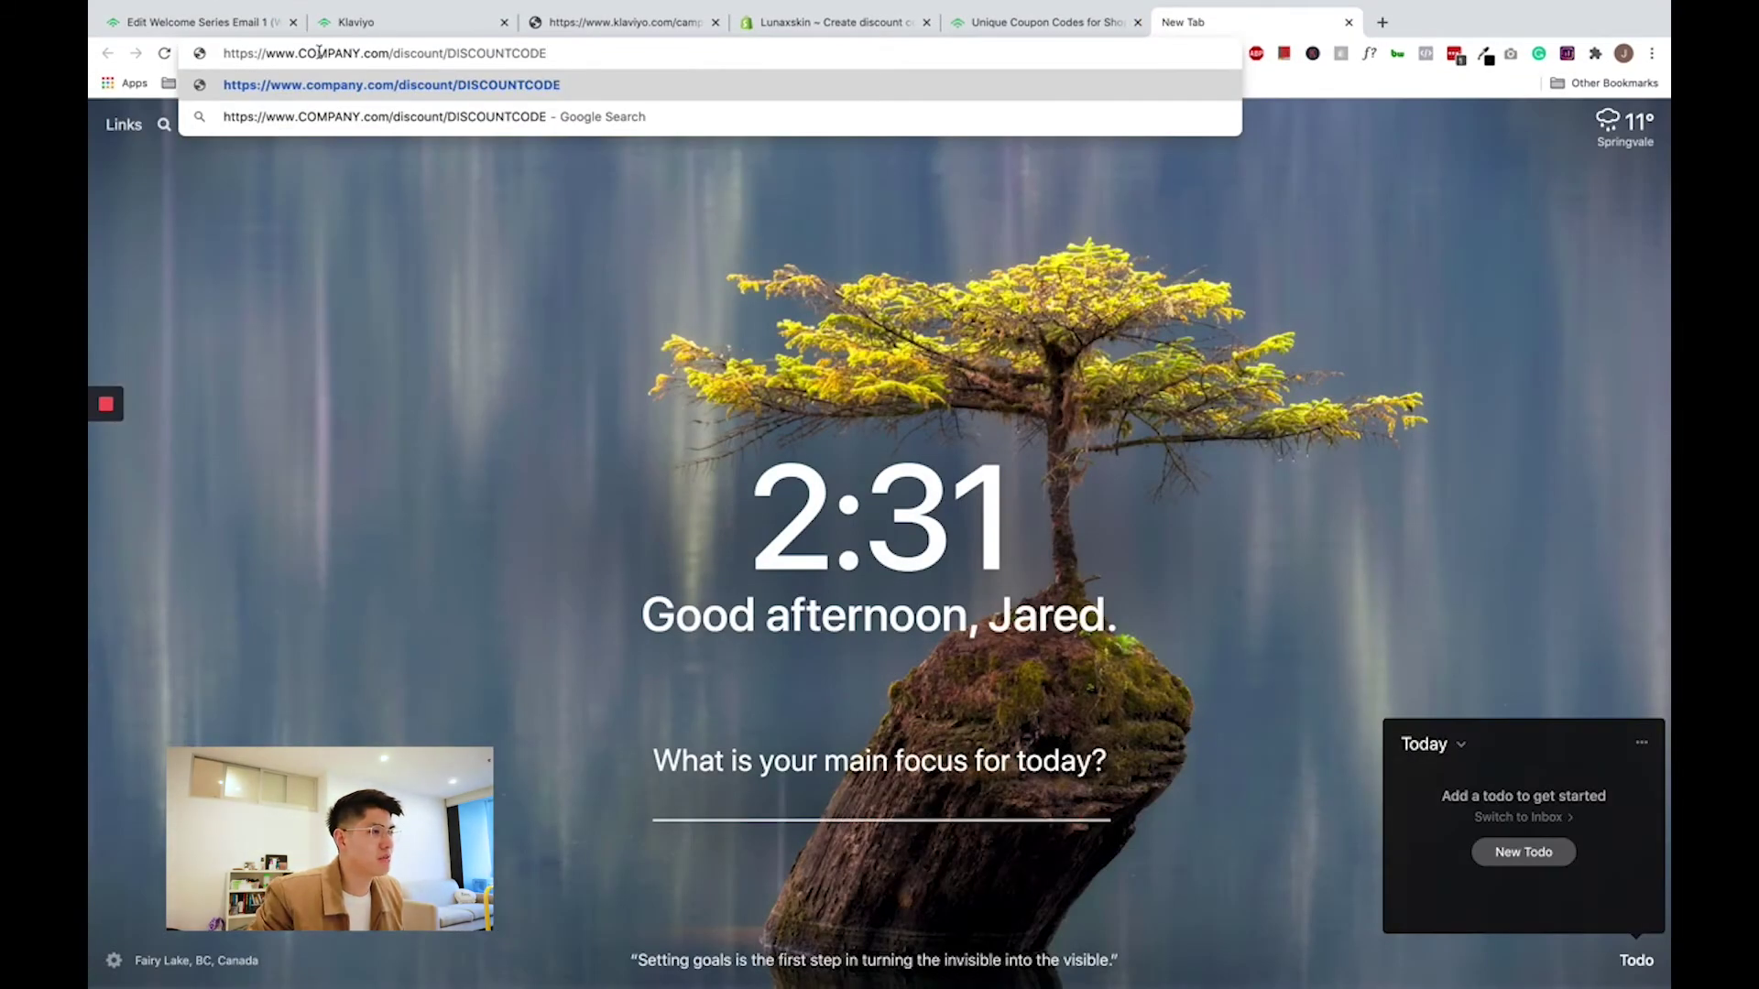
{"action": "left_click_drag", "start_coordinate": [298, 53], "coordinate": [362, 57]}
{"action": "type", "text": "lunaxskin"}
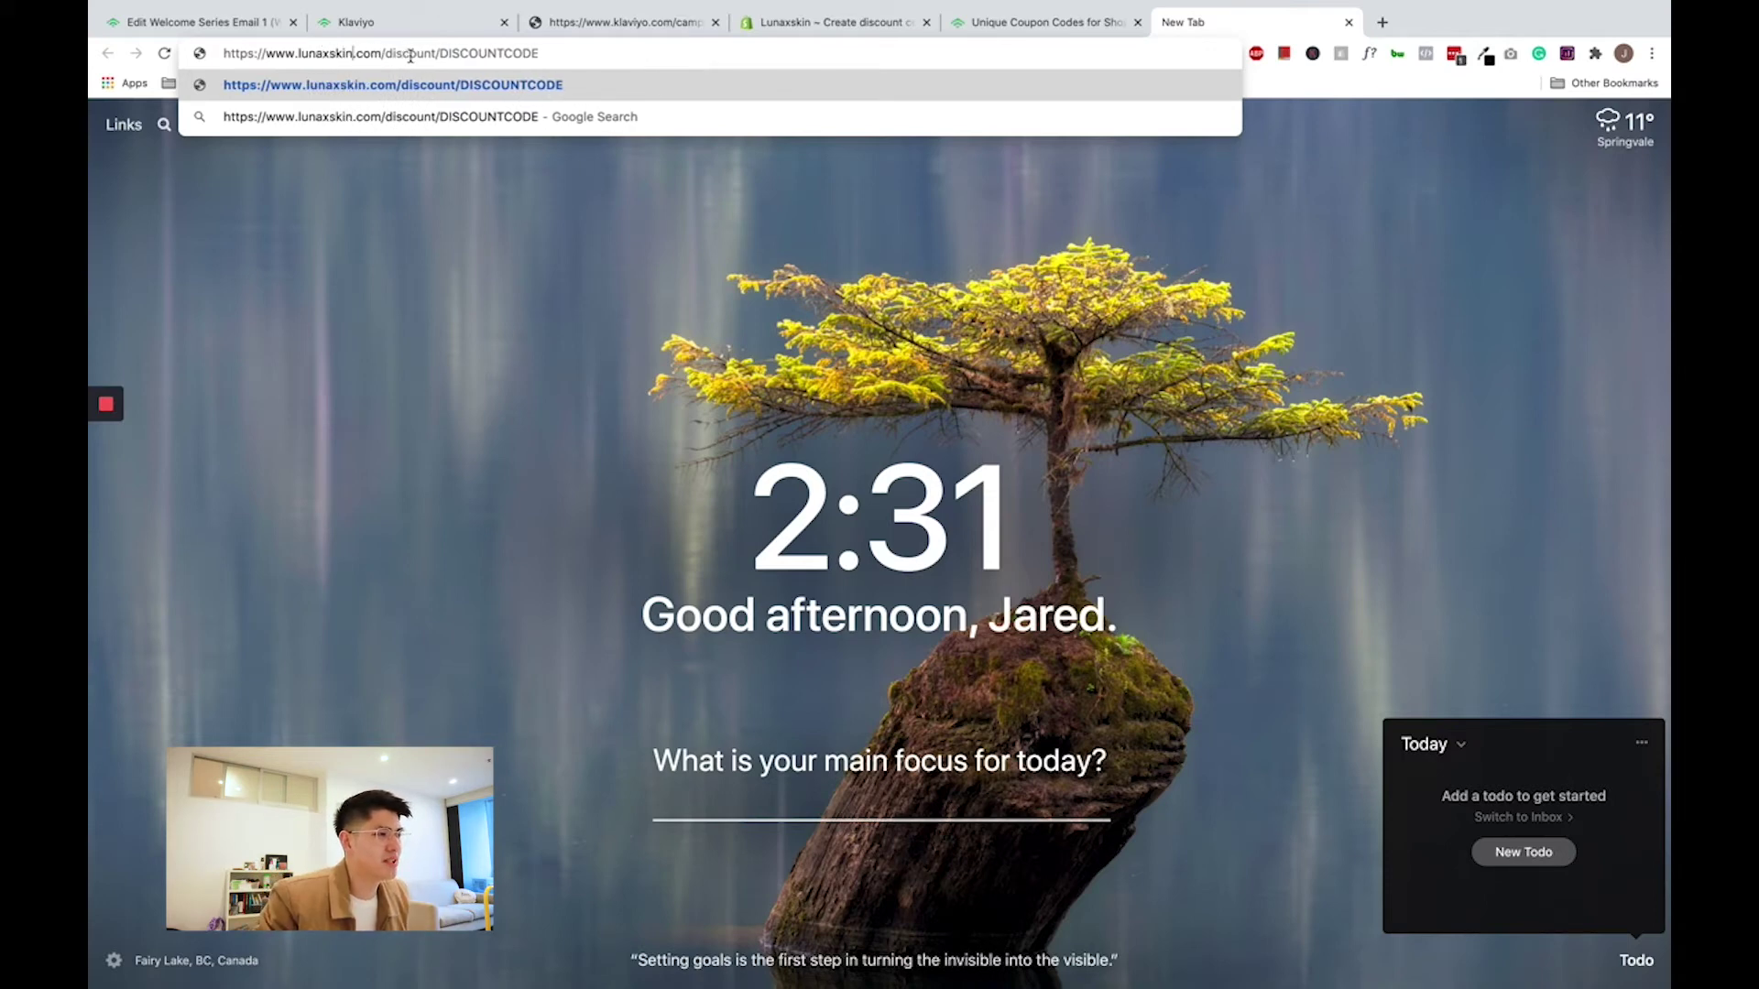
- Replace DISCOUNTCODE with the HELLO10 coupon_code tag from the email editor and select the full URL
{"action": "left_click_drag", "start_coordinate": [440, 57], "coordinate": [549, 55]}
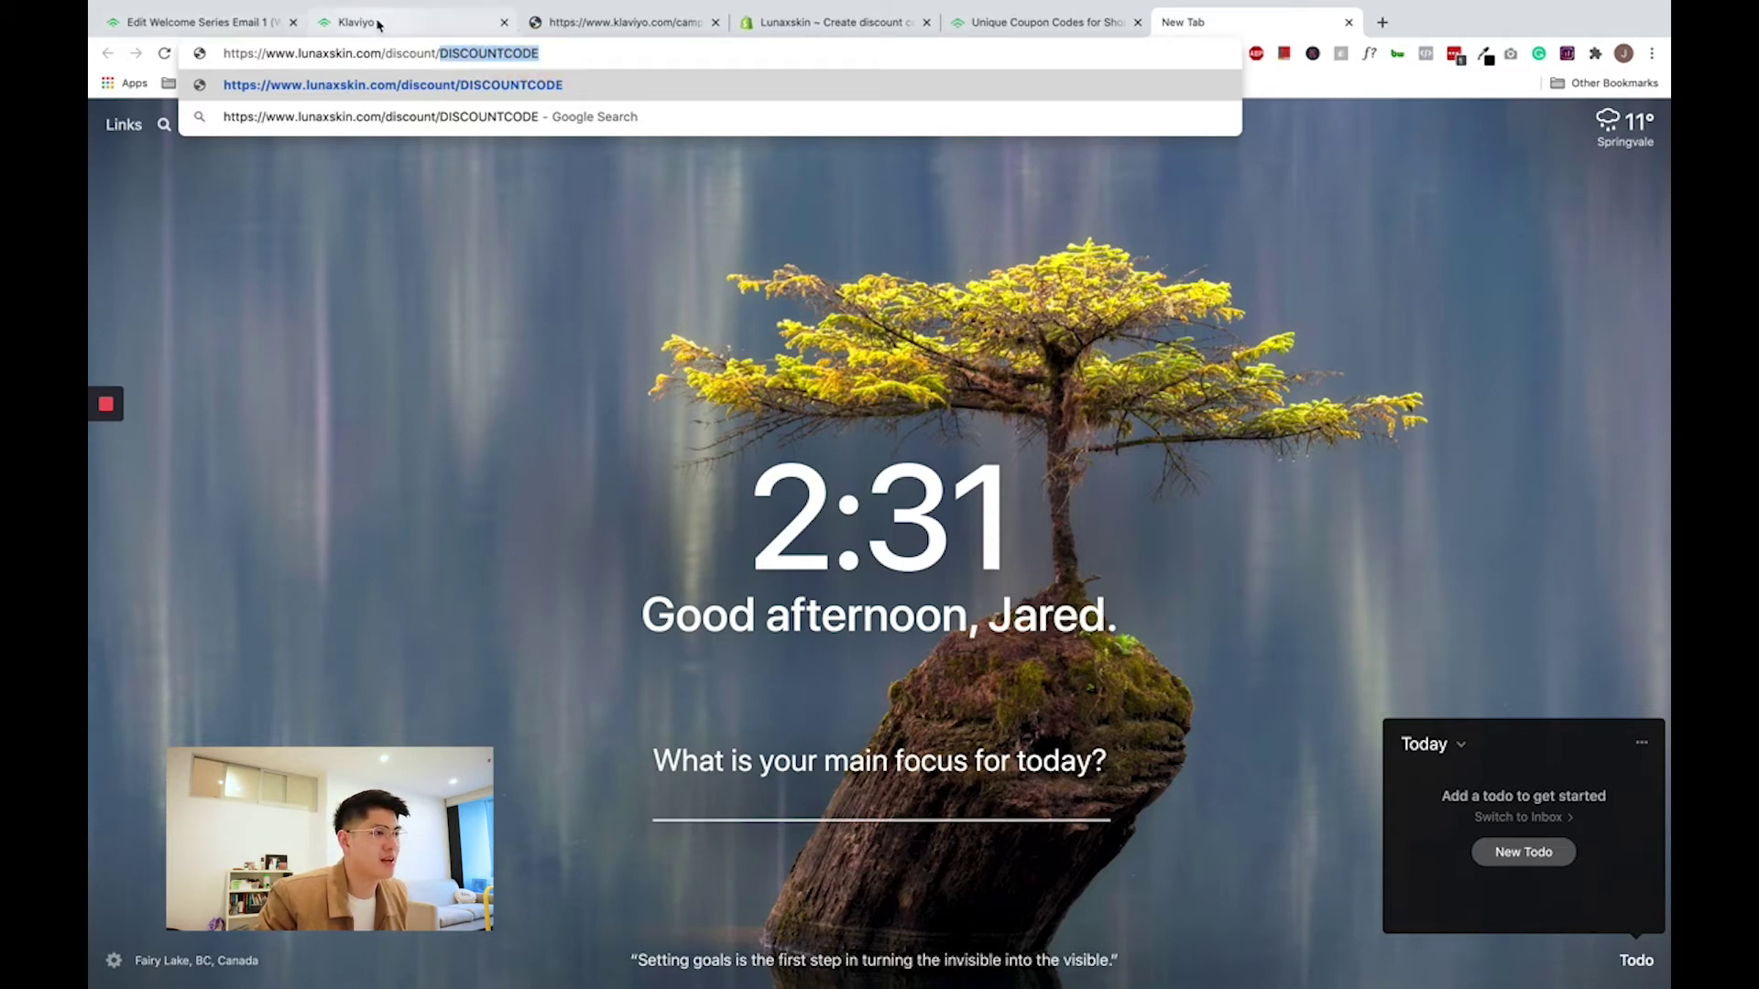
{"action": "left_click", "coordinate": [226, 26]}
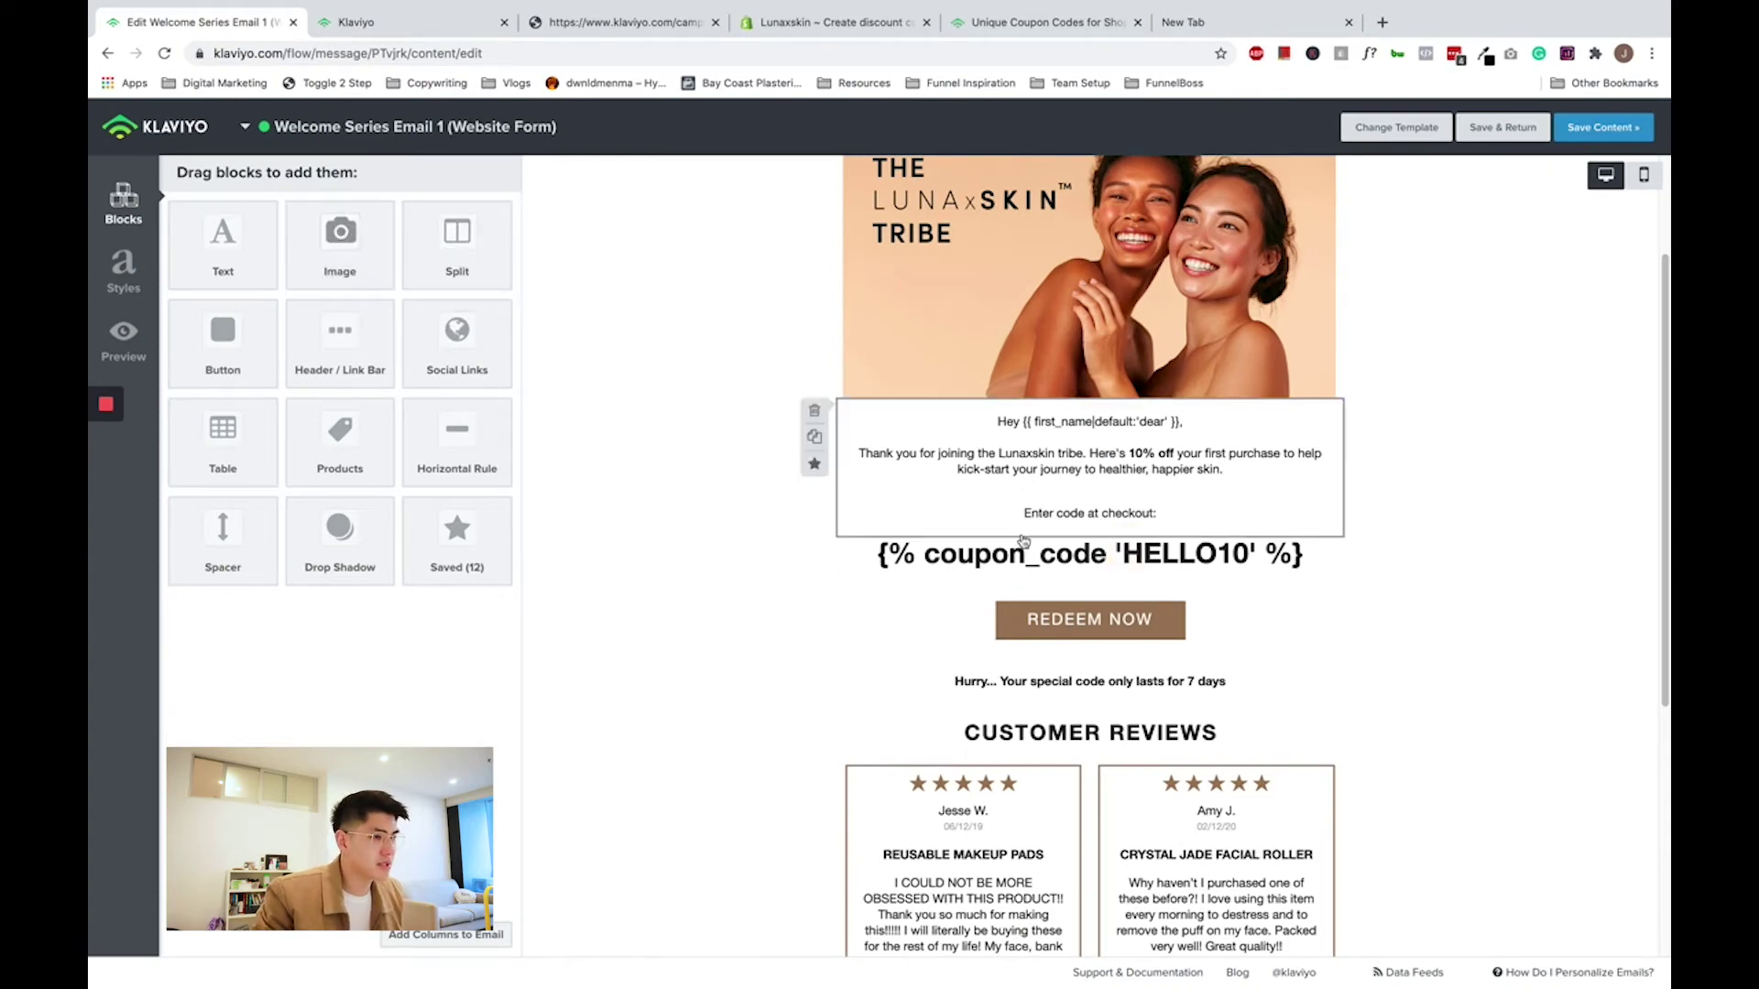
{"action": "left_click", "coordinate": [953, 555]}
{"action": "key", "text": "ctrl+a"}
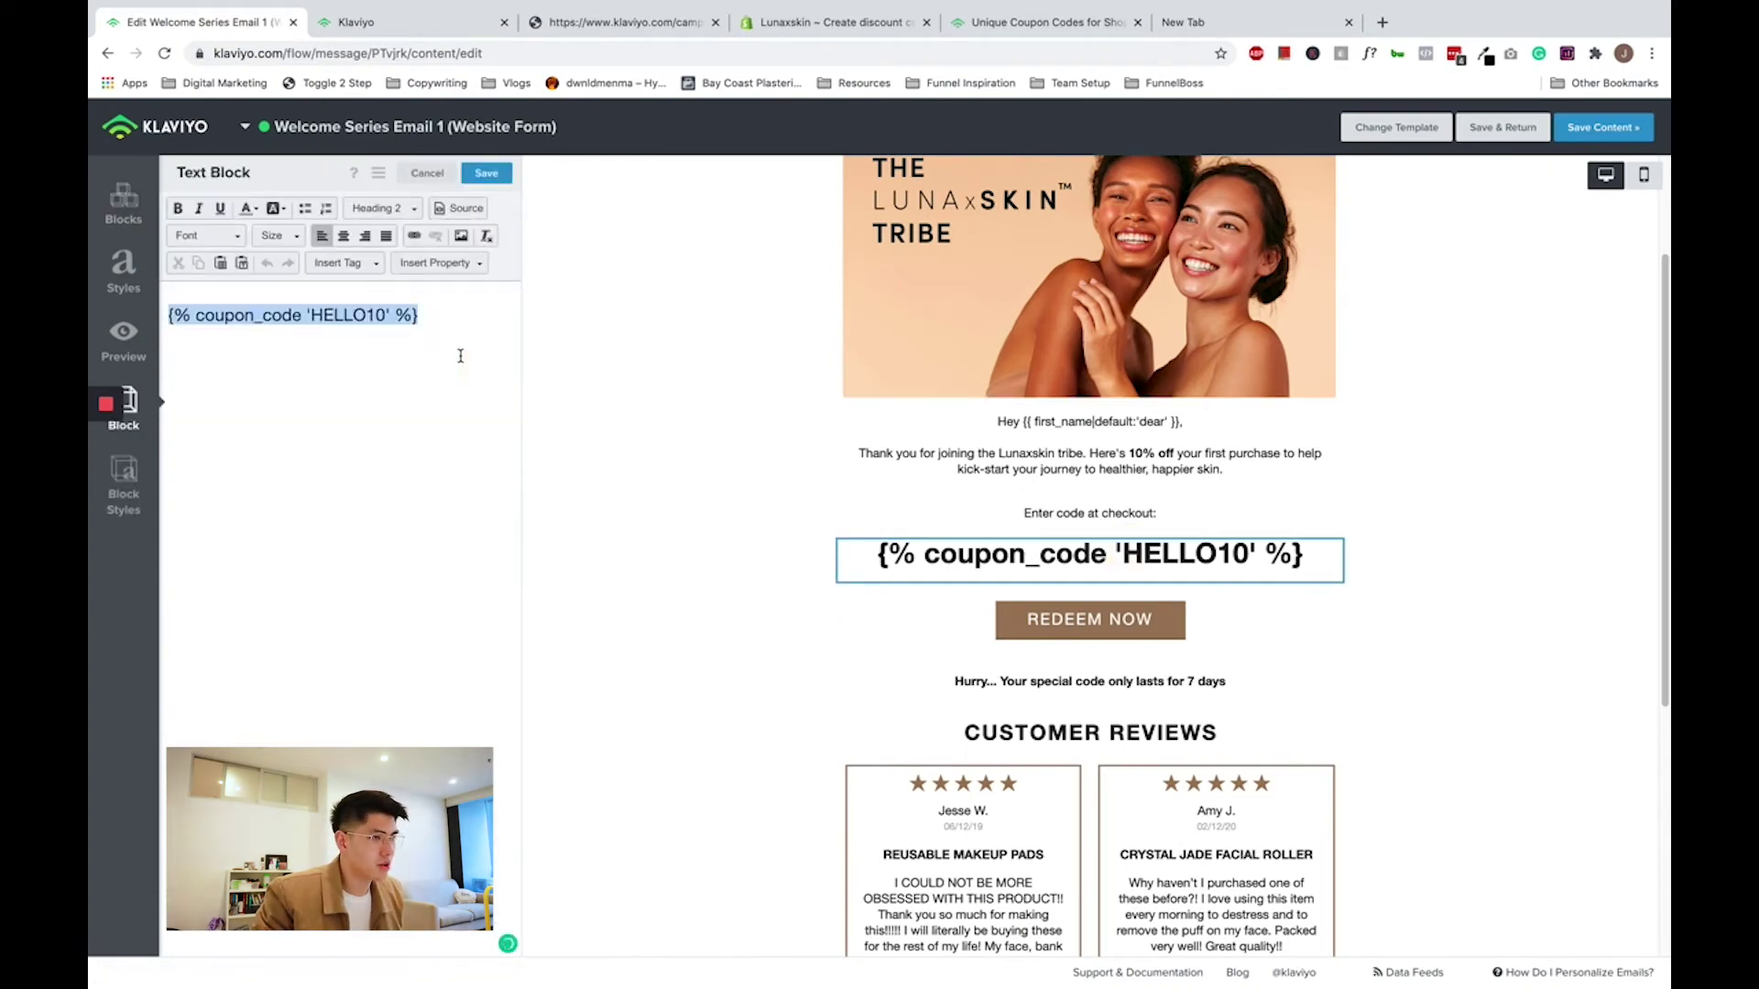
{"action": "left_click", "coordinate": [1188, 25]}
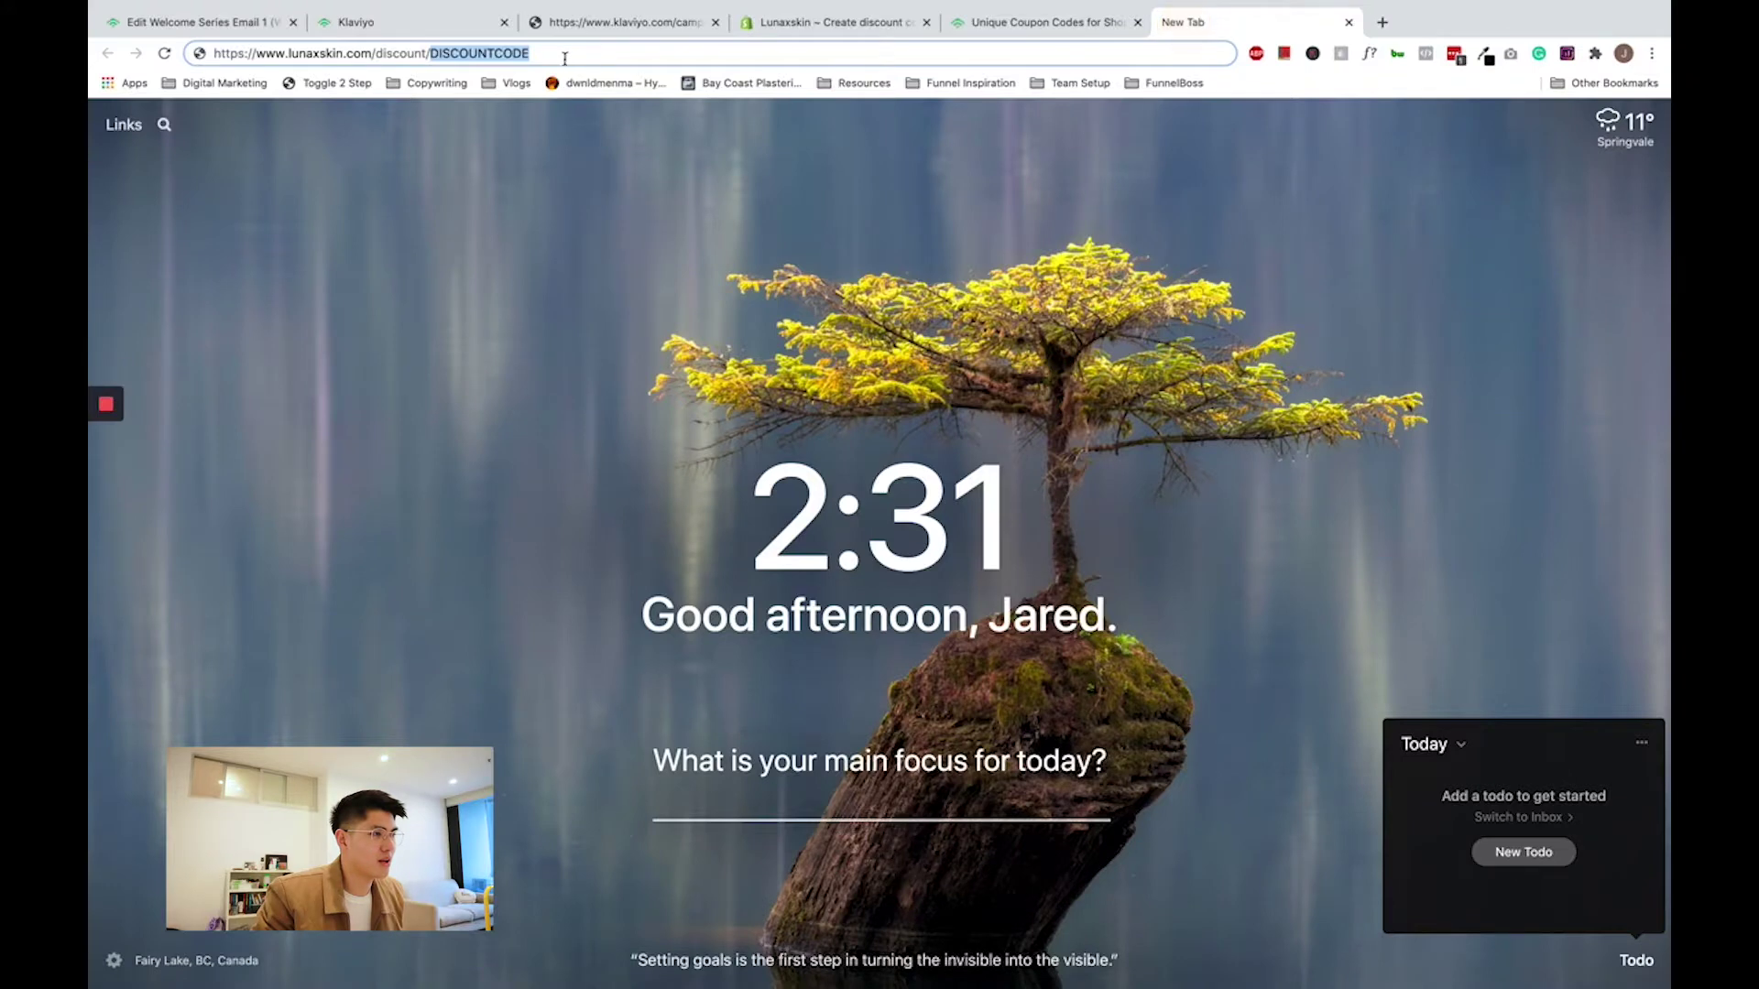
{"action": "right_click", "coordinate": [480, 51]}
{"action": "type", "text": "{% coupon_code 'HELLO10' %}"}
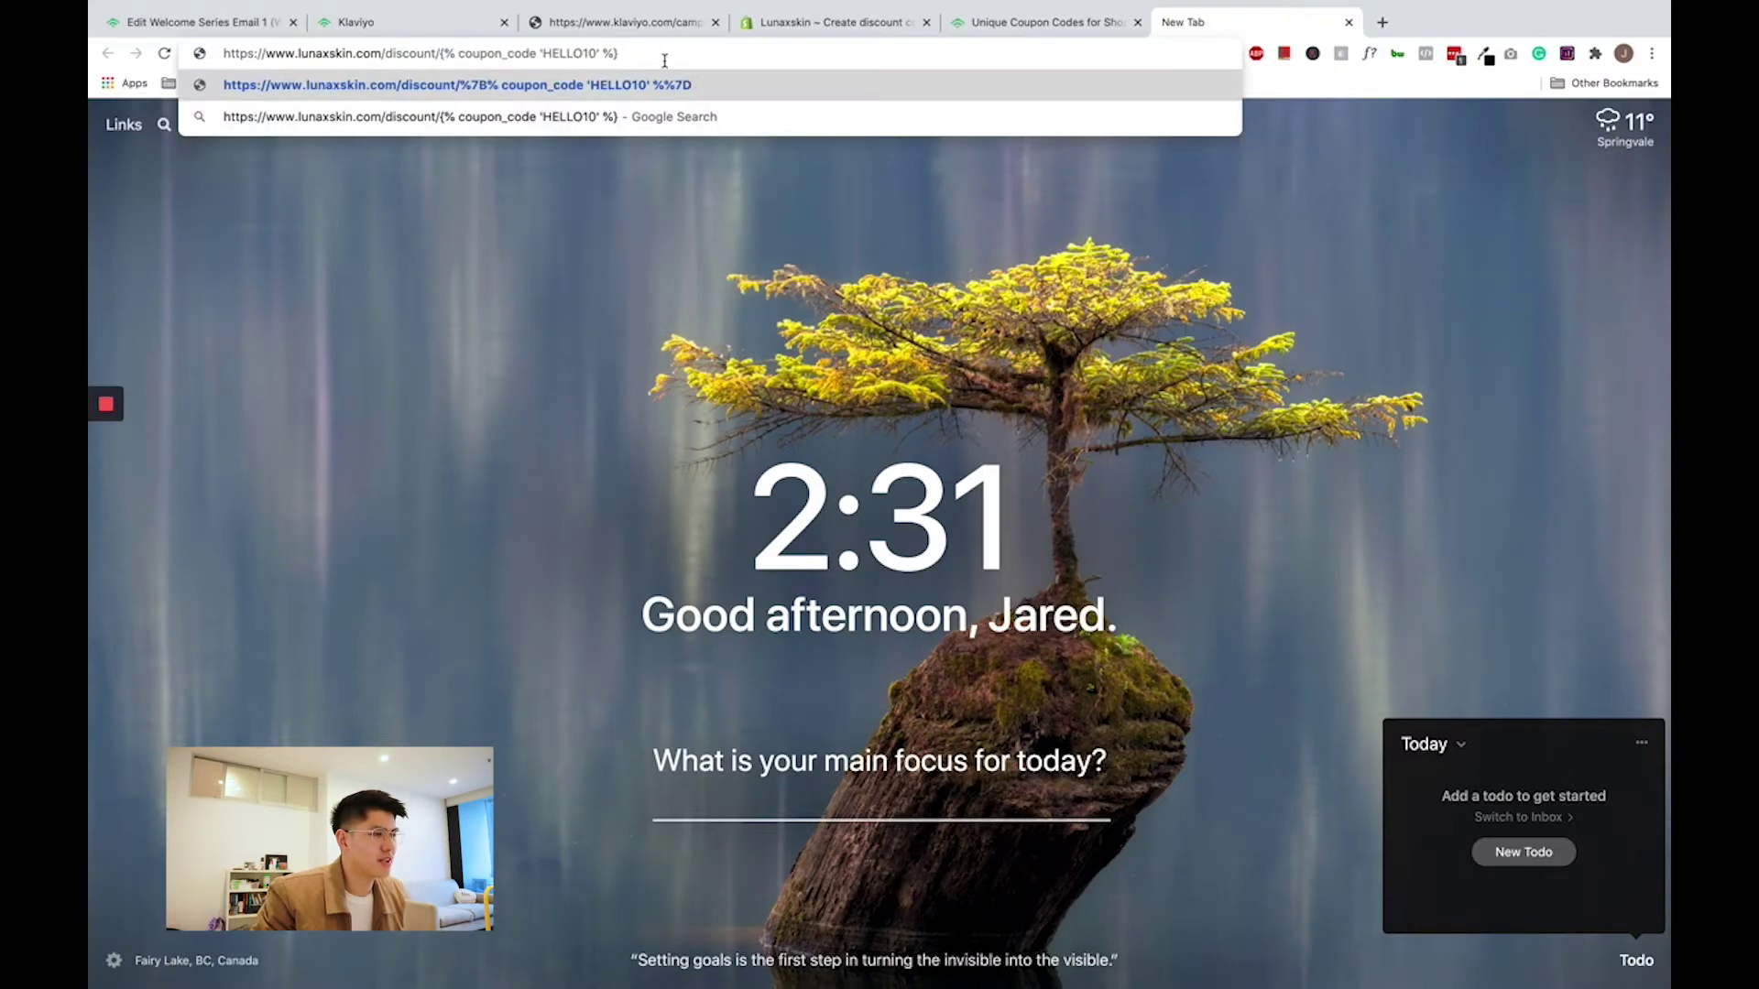
{"action": "left_click_drag", "start_coordinate": [667, 61], "coordinate": [220, 52]}
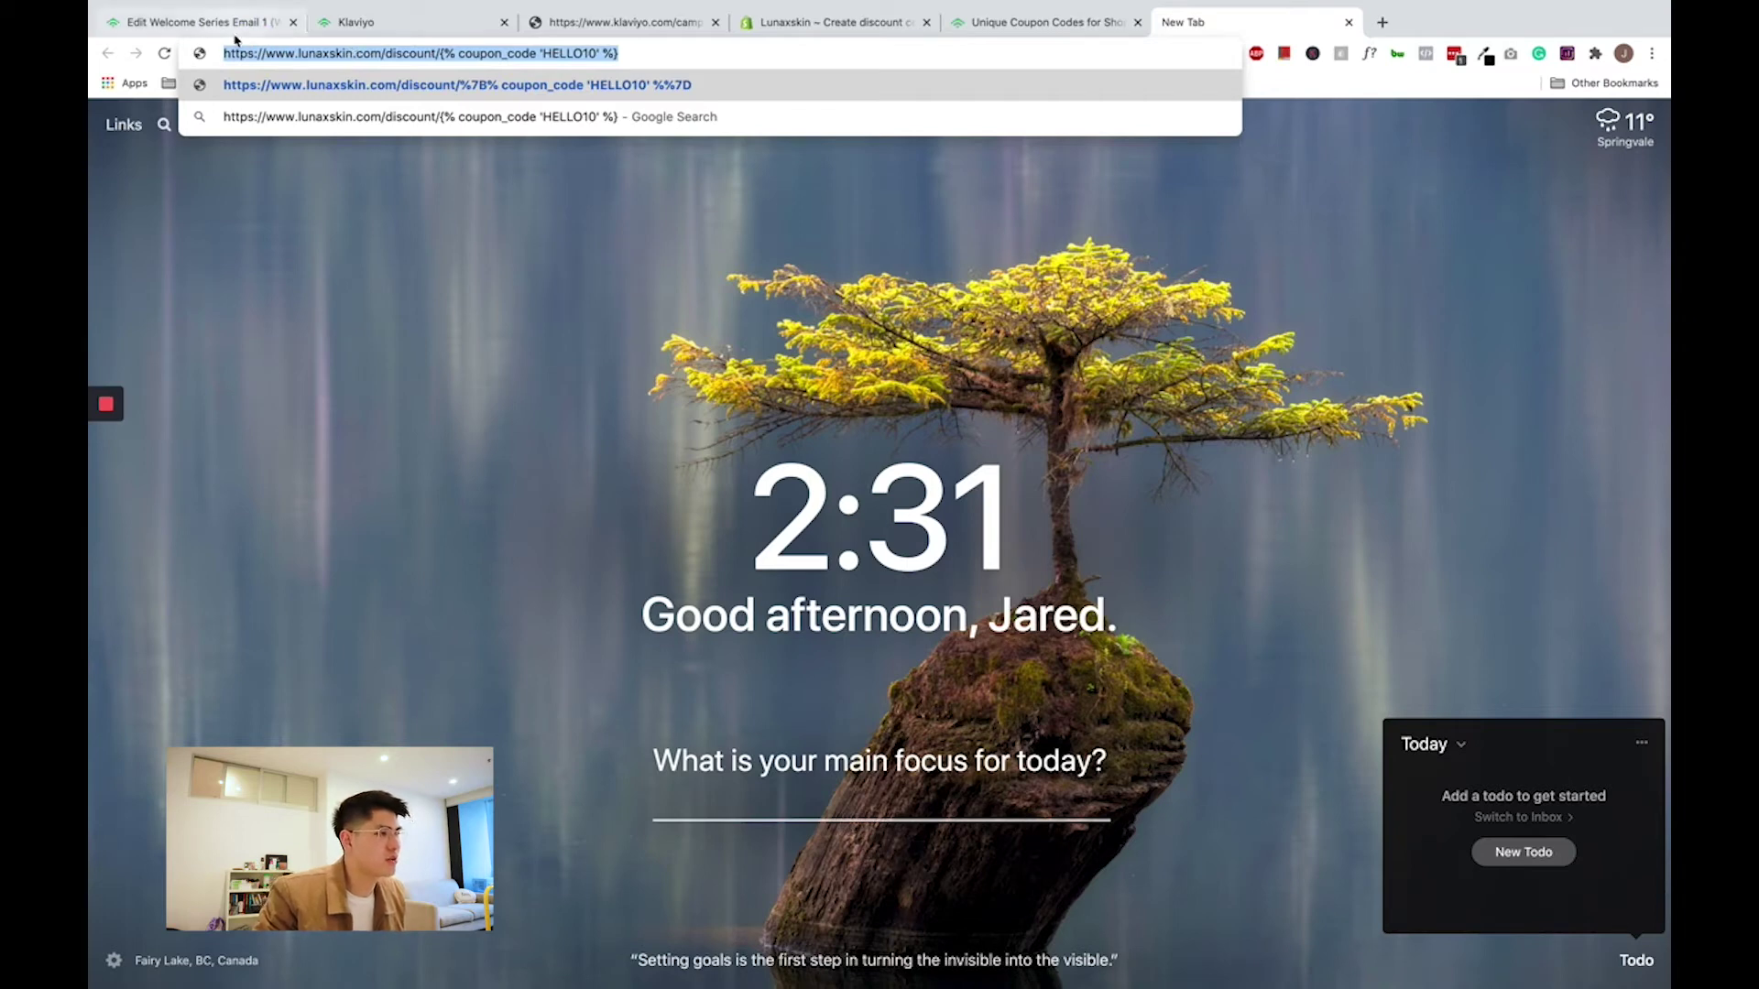
{"action": "left_click", "coordinate": [236, 37]}
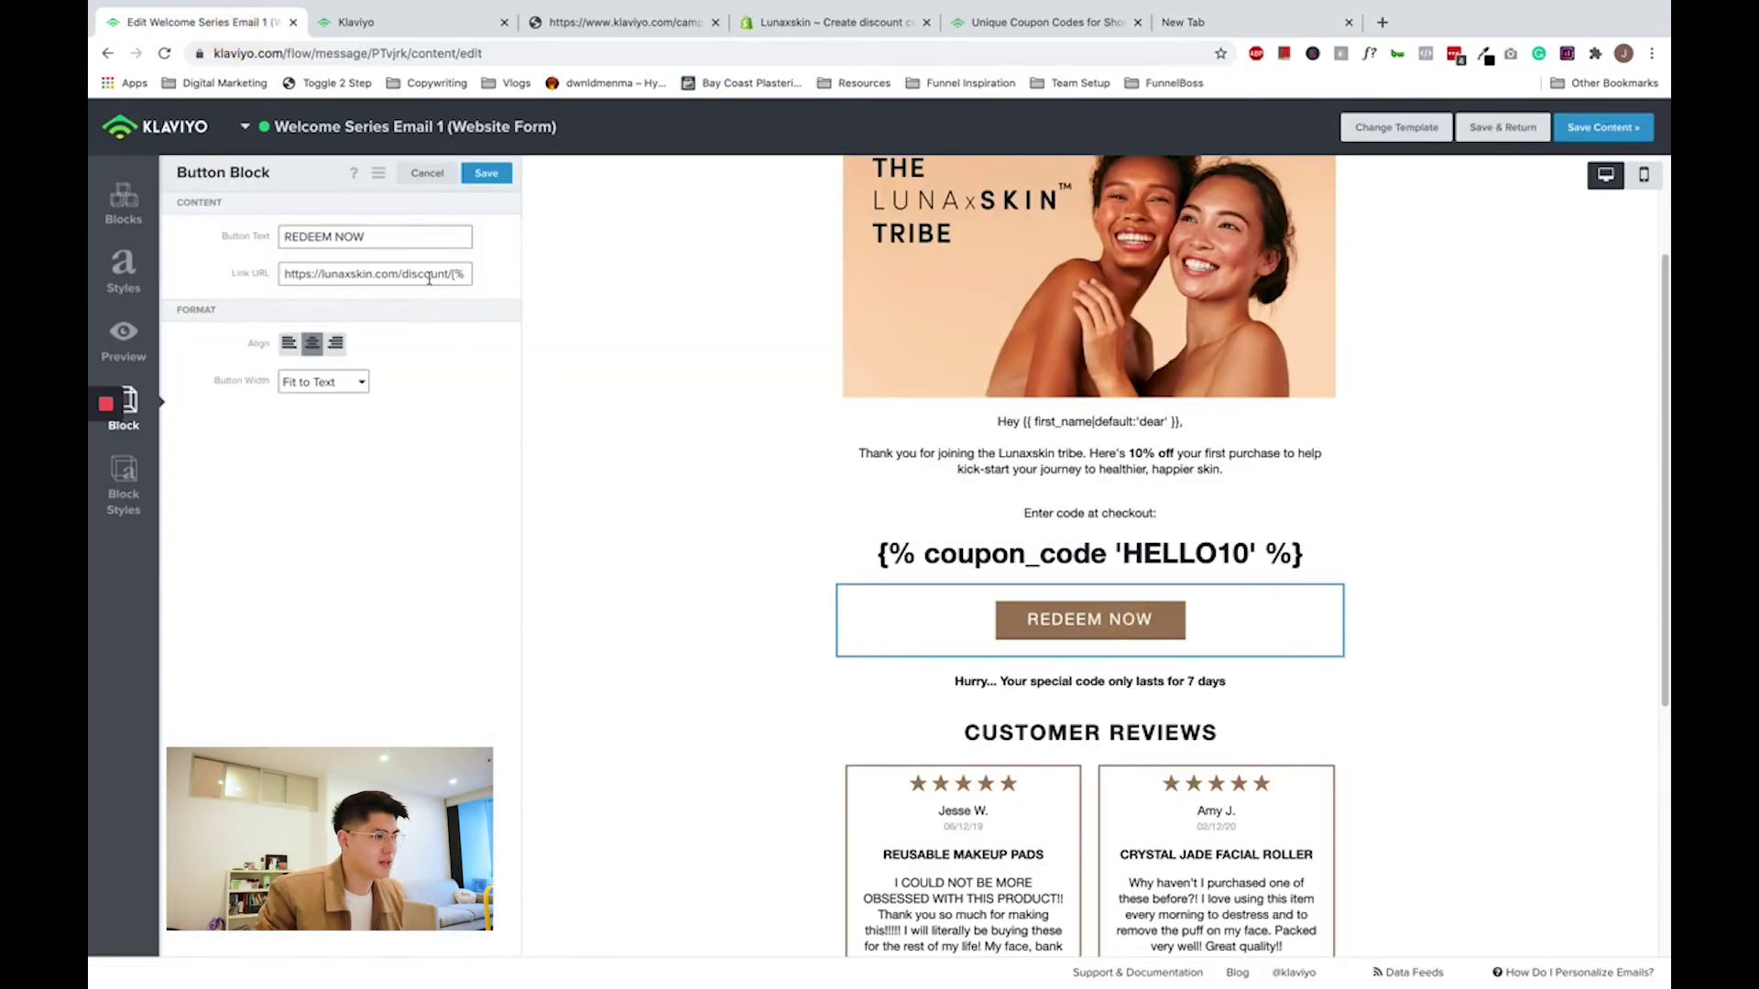
- Confirm the REDEEM NOW link holds the lunaxskin /discount/ URL with the coupon tag
{"action": "left_click", "coordinate": [436, 272]}
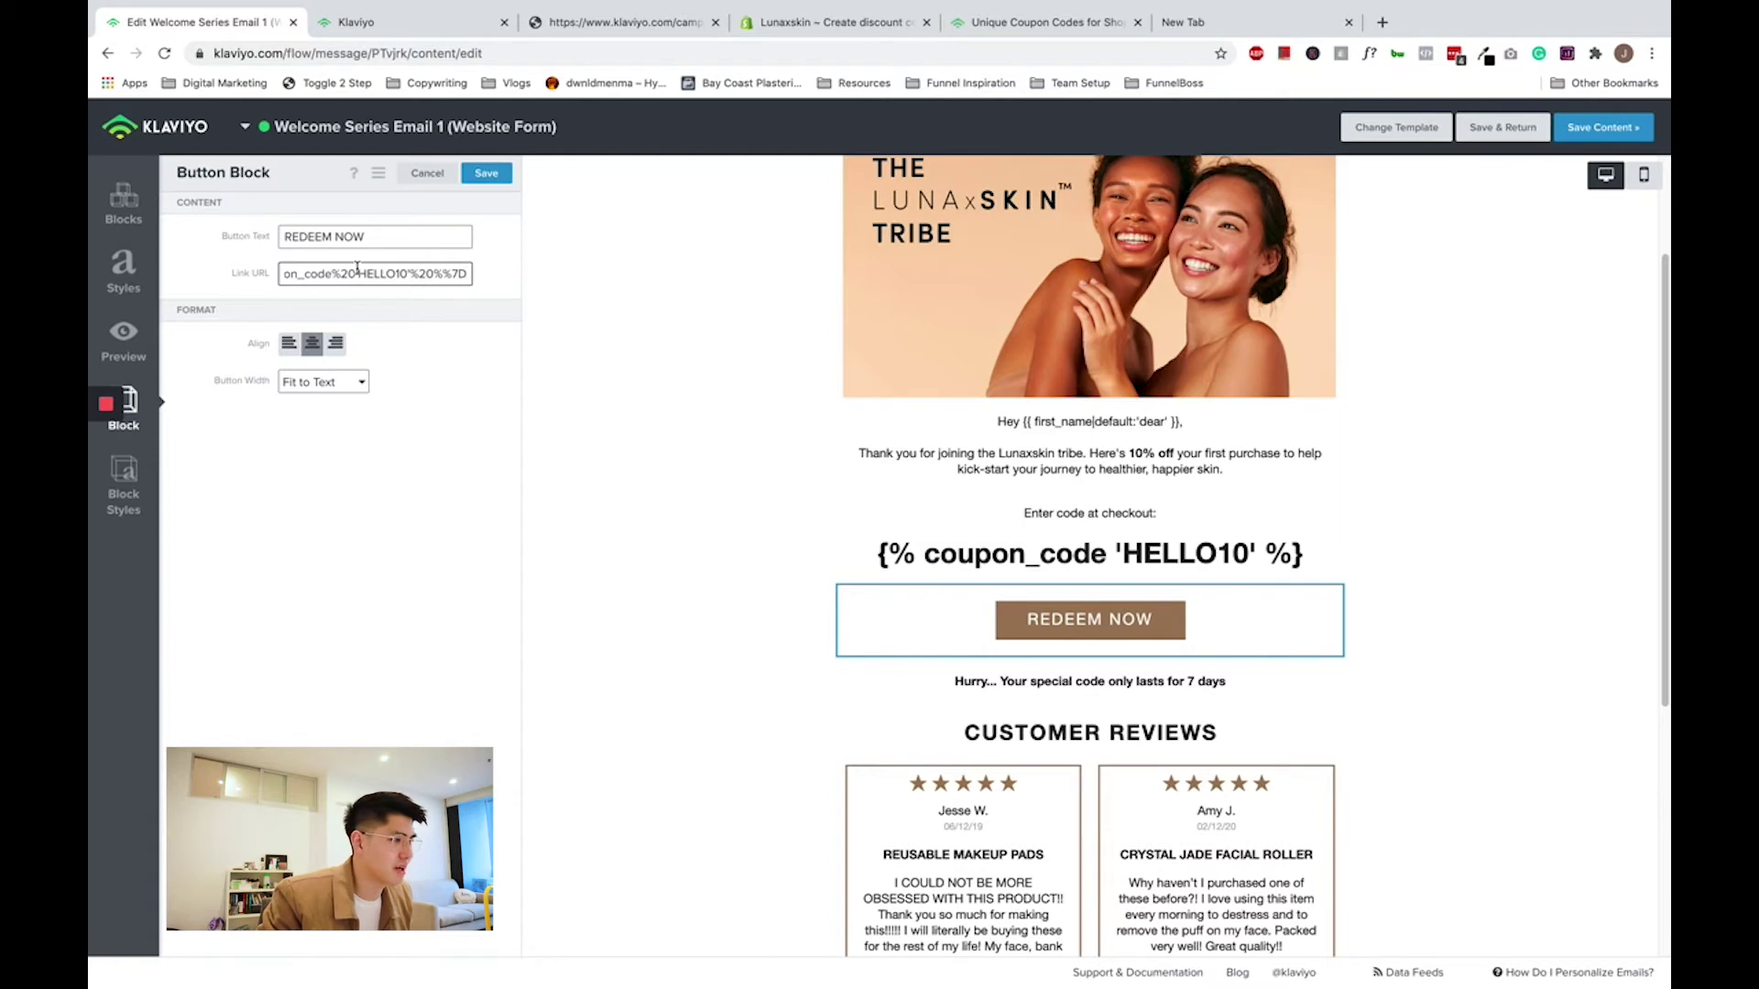
{"action": "key", "text": "Left"}
{"action": "key", "text": "Left"}
{"action": "key", "text": "Left"}
{"action": "key", "text": "Left"}
{"action": "key", "text": "Left"}
{"action": "key", "text": "Left"}
{"action": "key", "text": "Left"}
{"action": "key", "text": "Left"}
{"action": "key", "text": "Left"}
{"action": "key", "text": "Left"}
{"action": "key", "text": "Left"}
{"action": "key", "text": "Left"}
{"action": "key", "text": "Left"}
{"action": "key", "text": "Left"}
{"action": "key", "text": "Left"}
{"action": "key", "text": "Left"}
{"action": "key", "text": "Left"}
{"action": "key", "text": "Left"}
{"action": "key", "text": "Left"}
{"action": "key", "text": "Left"}
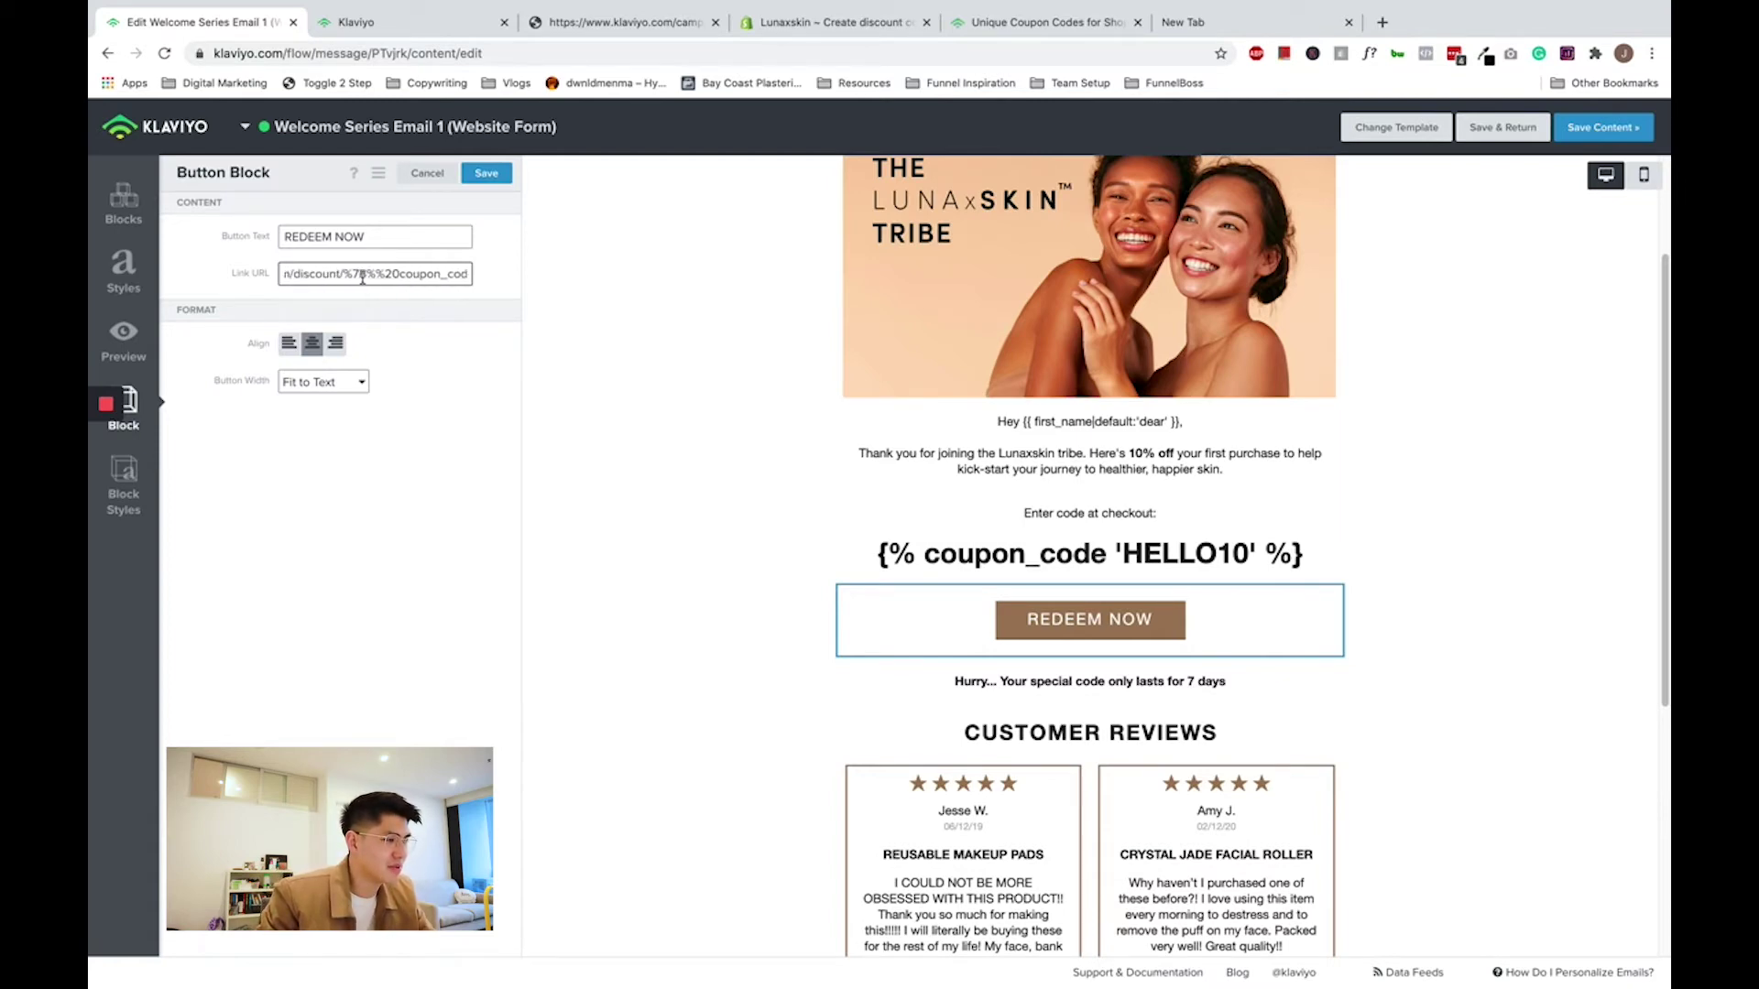
{"action": "key", "text": "Right"}
{"action": "key", "text": "Right"}
{"action": "key", "text": "Right"}
{"action": "key", "text": "Right"}
{"action": "key", "text": "Right"}
{"action": "key", "text": "Right"}
{"action": "key", "text": "Right"}
{"action": "key", "text": "Right"}
{"action": "key", "text": "Right"}
{"action": "key", "text": "Right"}
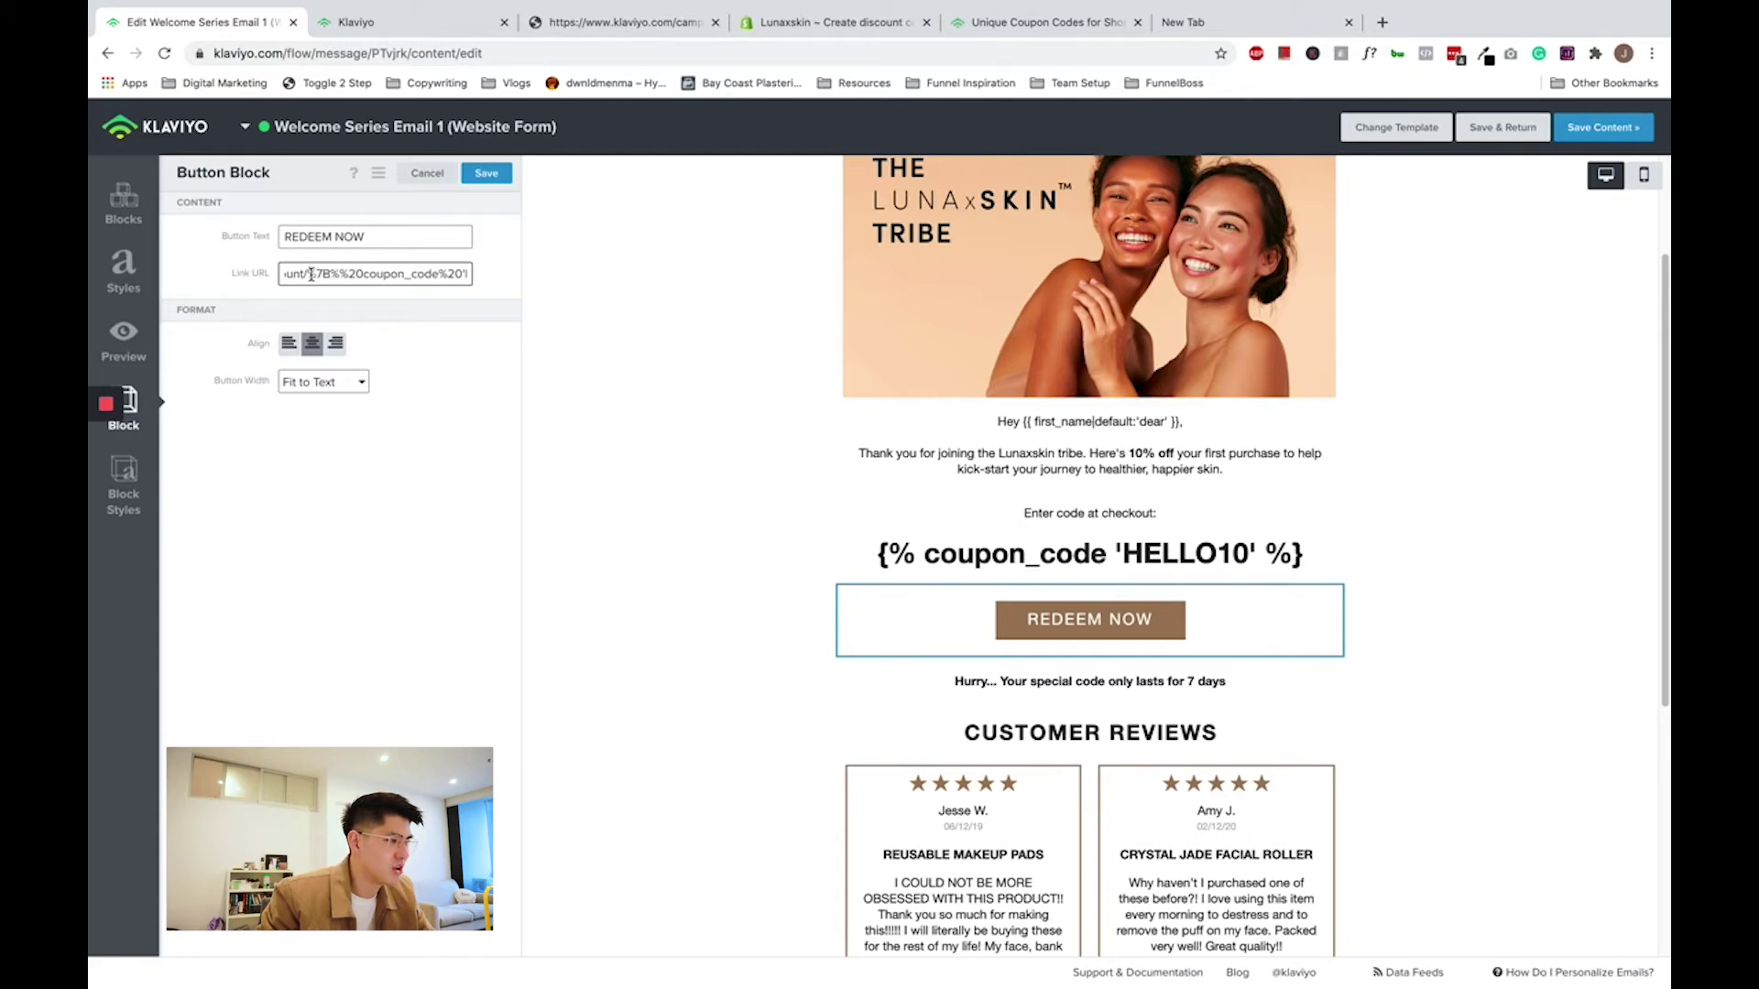
{"action": "left_click_drag", "start_coordinate": [311, 274], "coordinate": [514, 275]}
{"action": "left_click", "coordinate": [1466, 659]}
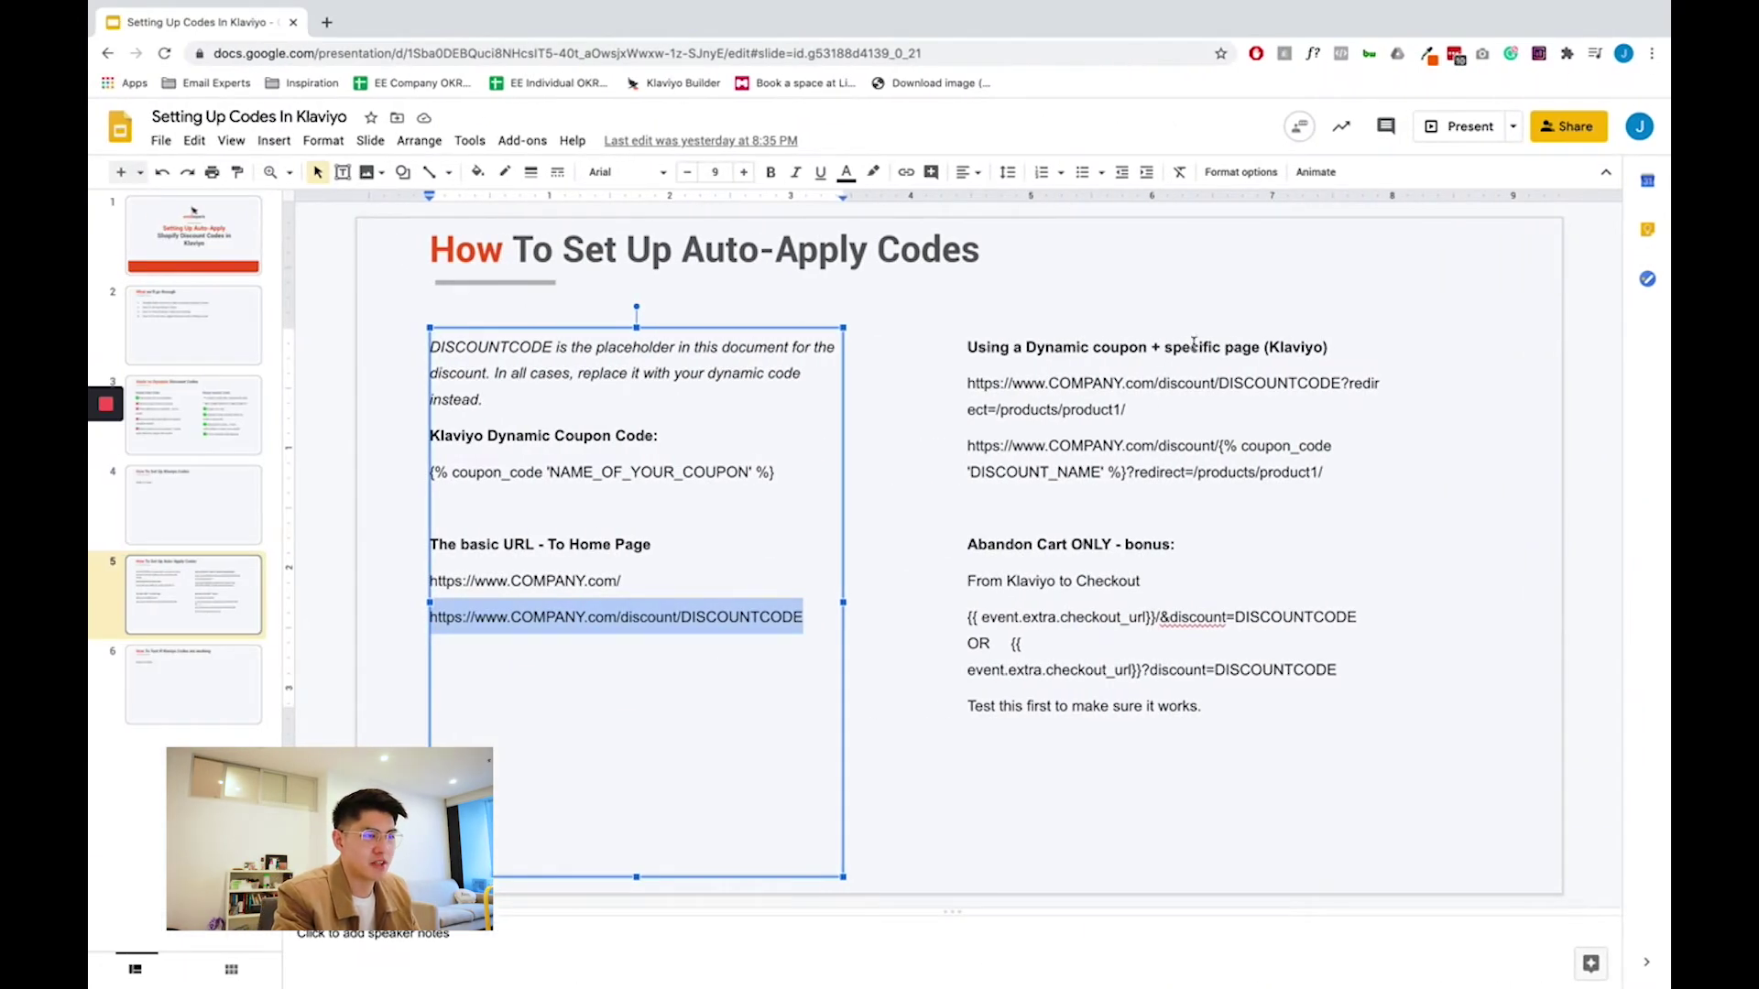
- Review the guide's product-page redirect URL and the /&discount= checkout URL format
{"action": "left_click", "coordinate": [1166, 352]}
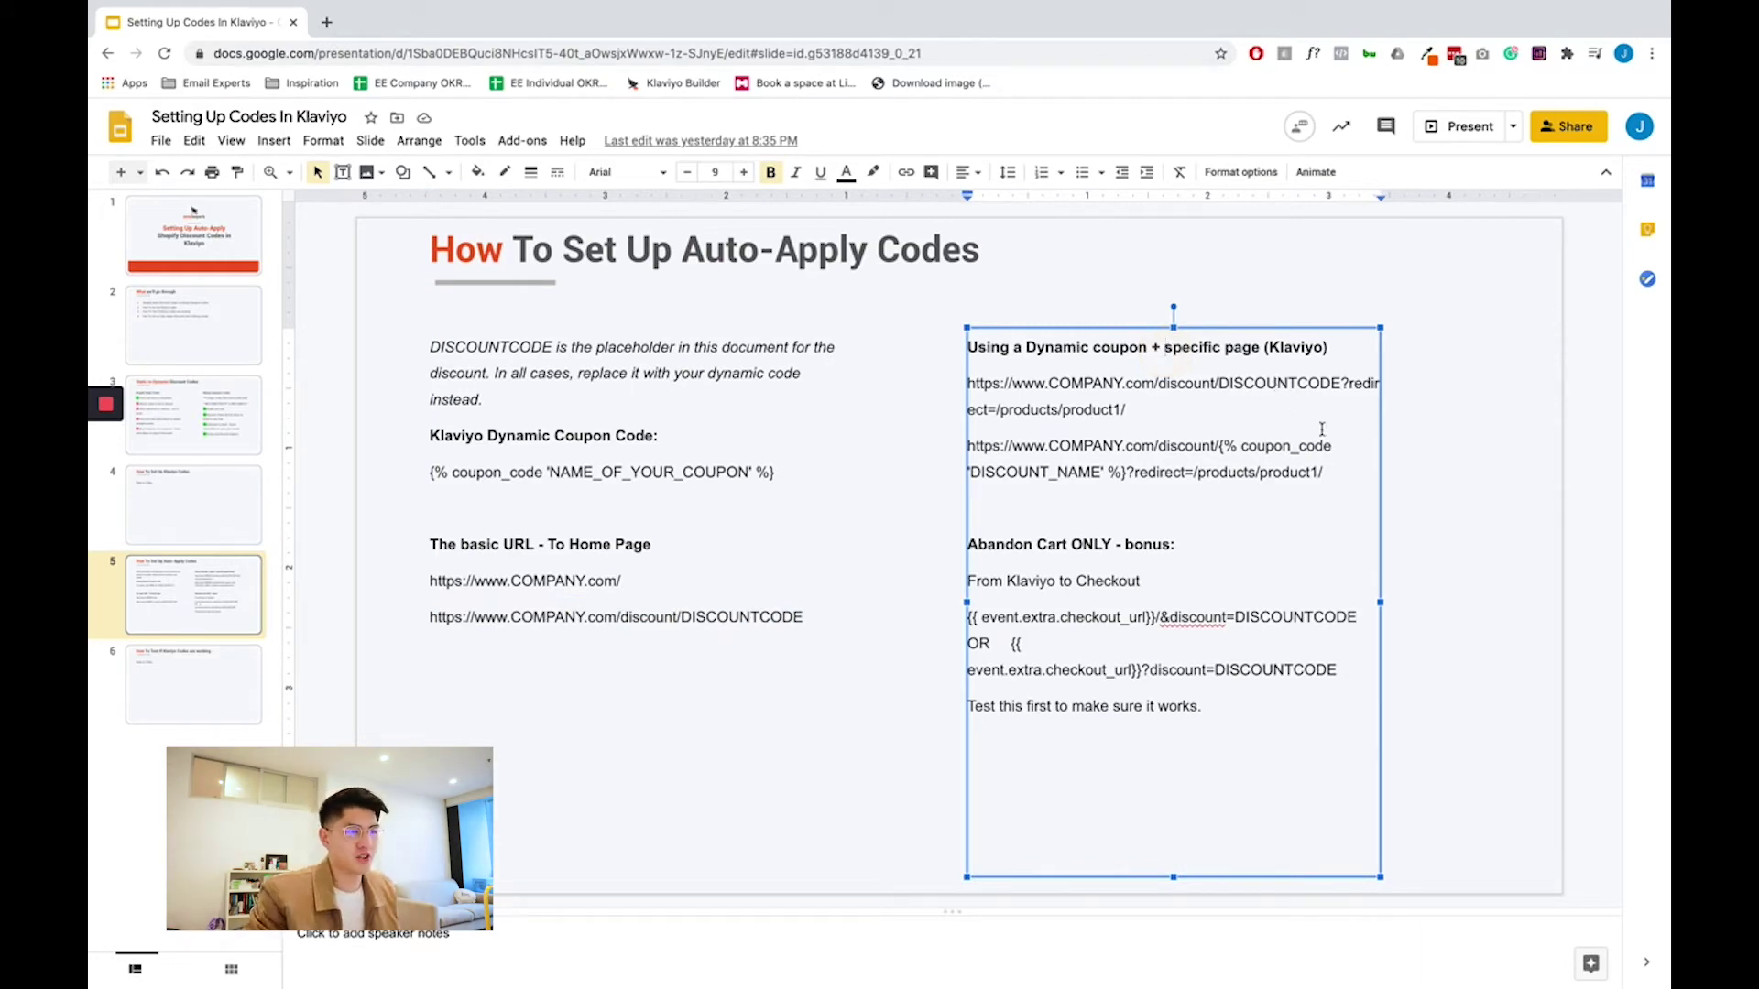
{"action": "left_click_drag", "start_coordinate": [1330, 473], "coordinate": [969, 456]}
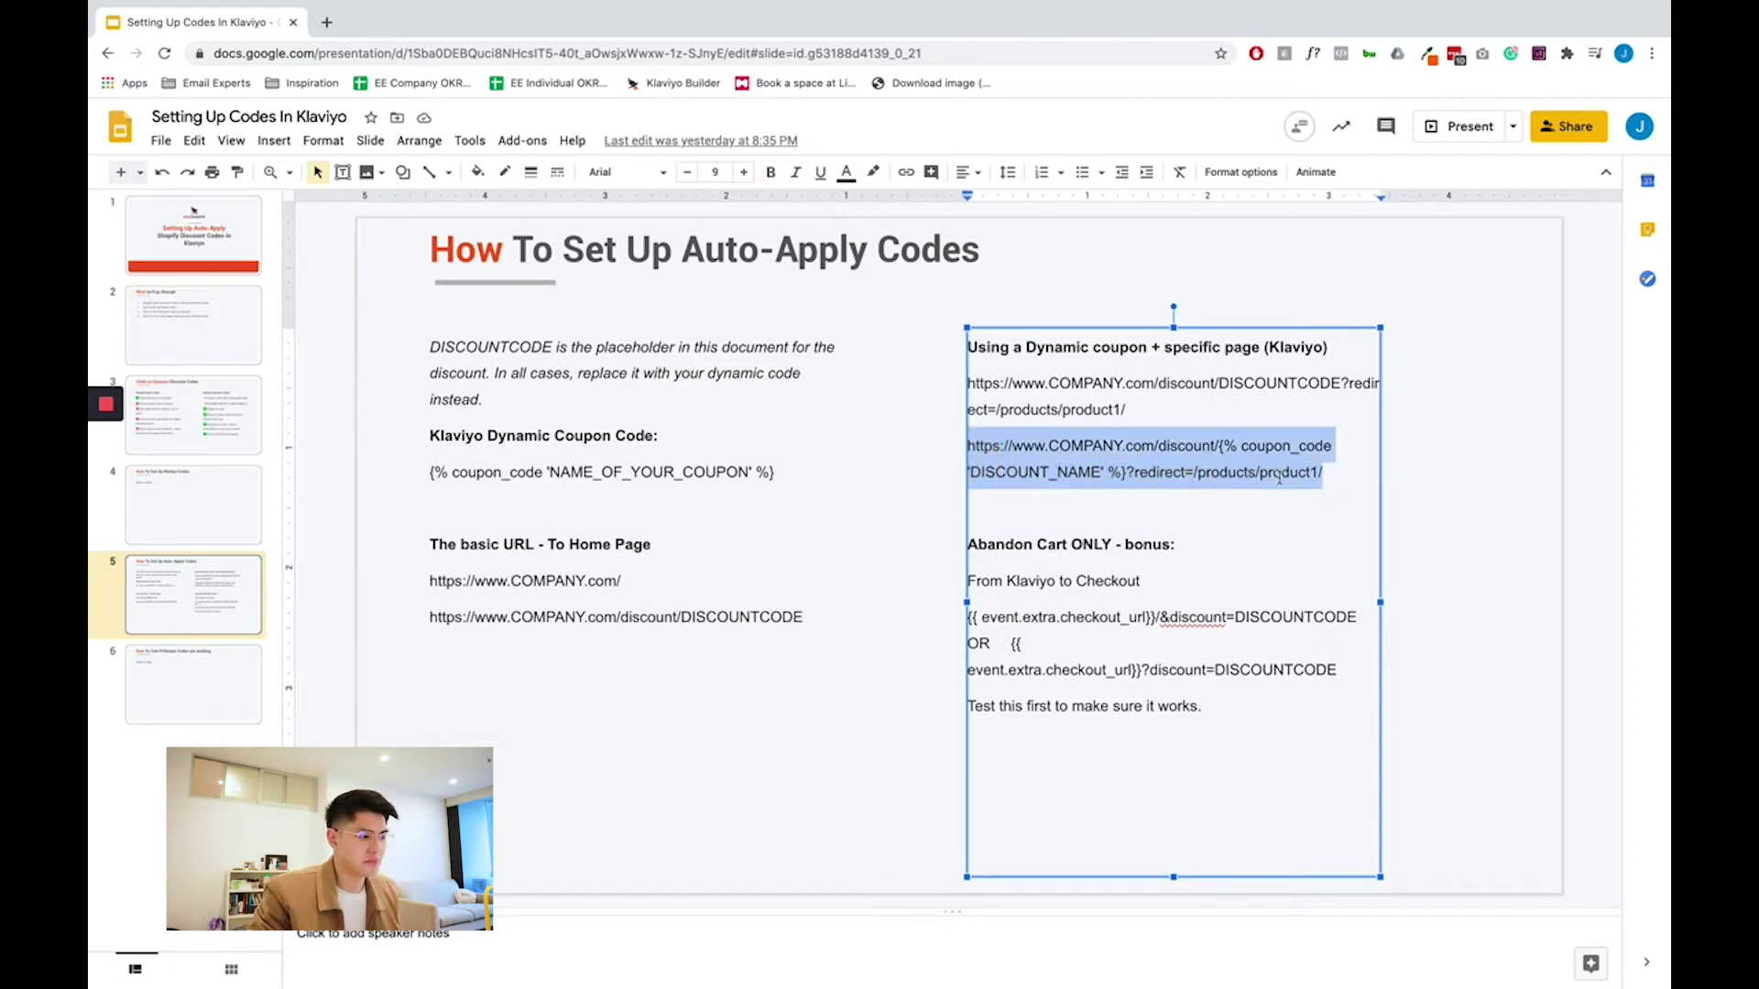
{"action": "left_click", "coordinate": [1242, 562]}
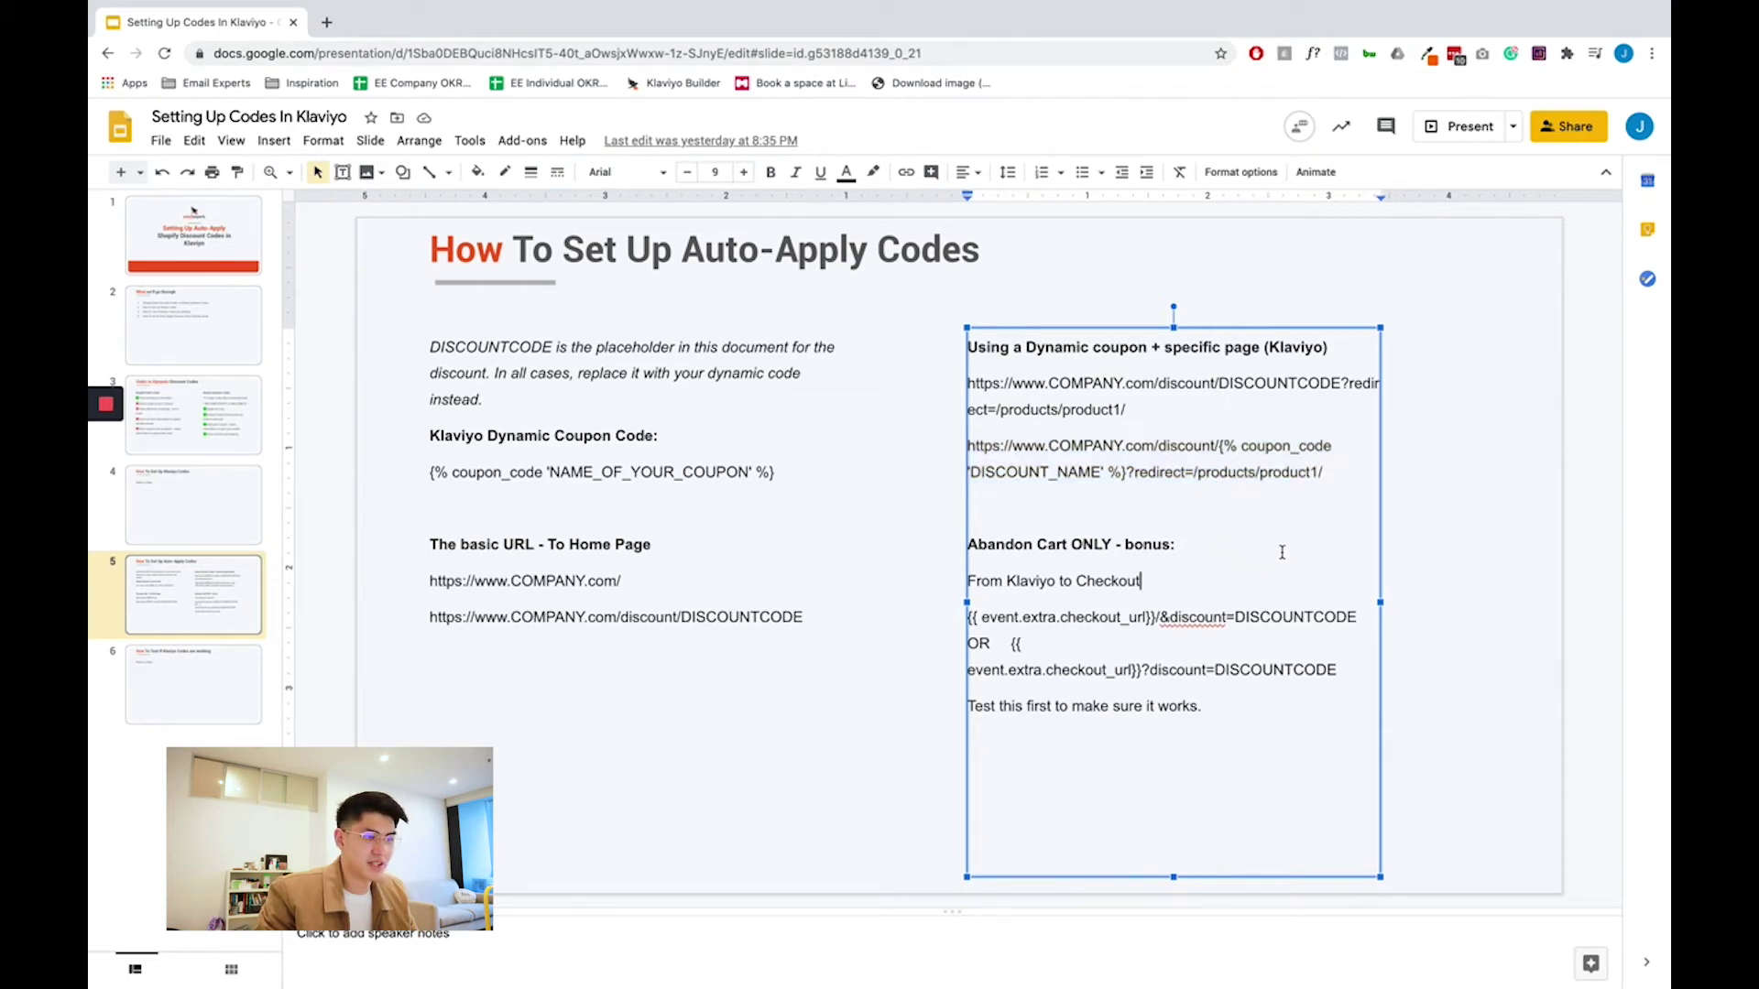
{"action": "left_click_drag", "start_coordinate": [1156, 616], "coordinate": [1323, 620]}
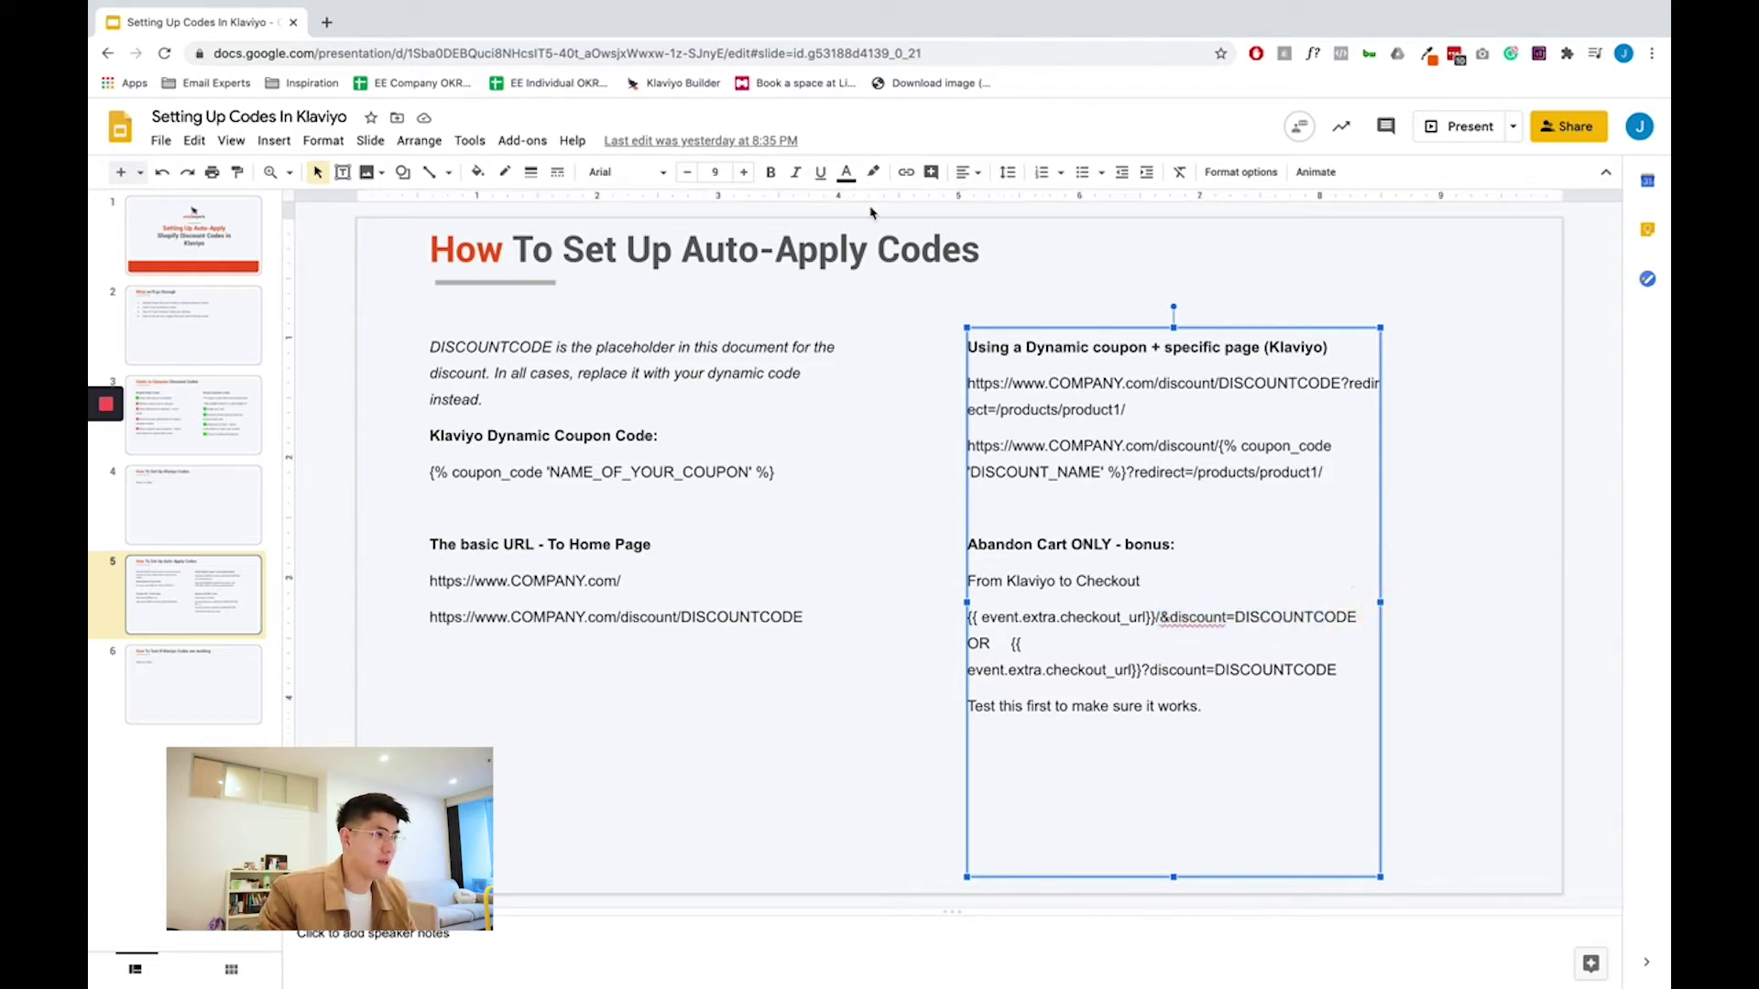
{"action": "key", "text": "ctrl+Right"}
{"action": "scroll", "coordinate": [1250, 450], "scroll_direction": "down", "scroll_amount": 3}
{"action": "scroll", "coordinate": [1250, 451], "scroll_direction": "up", "scroll_amount": 1}
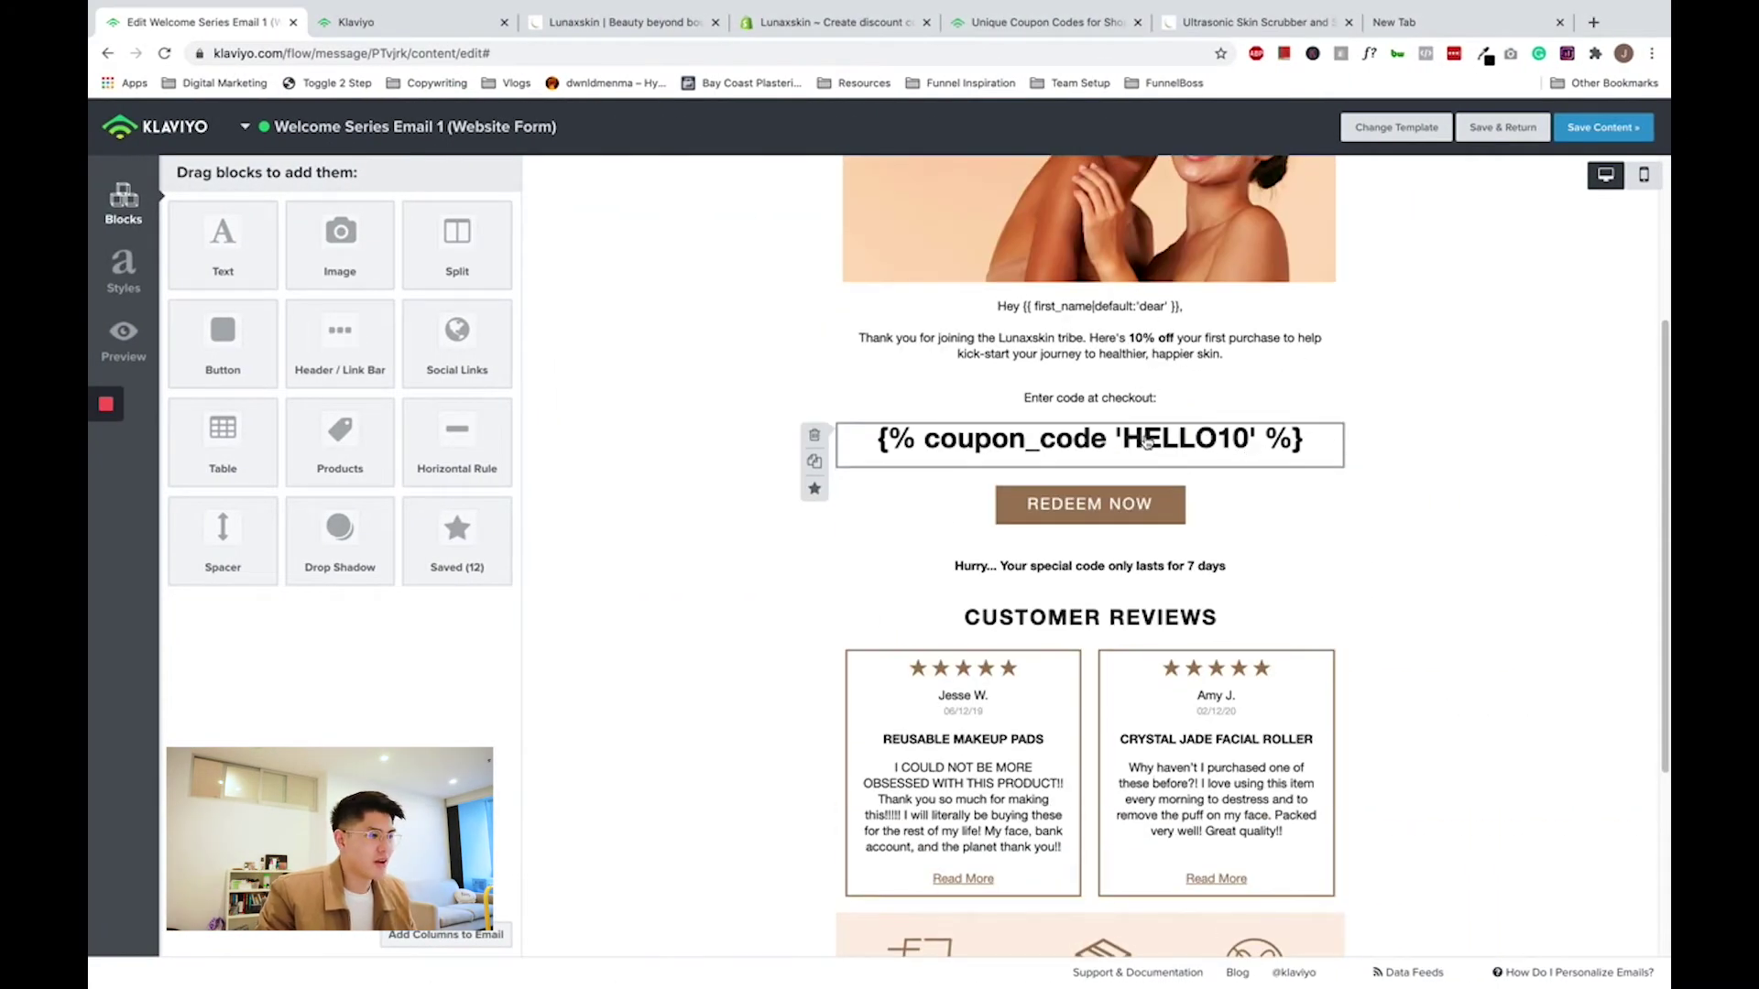
- Preview the welcome email in Klaviyo and confirm the coupon renders as HELLO10-PREVIEW
{"action": "left_click", "coordinate": [121, 341]}
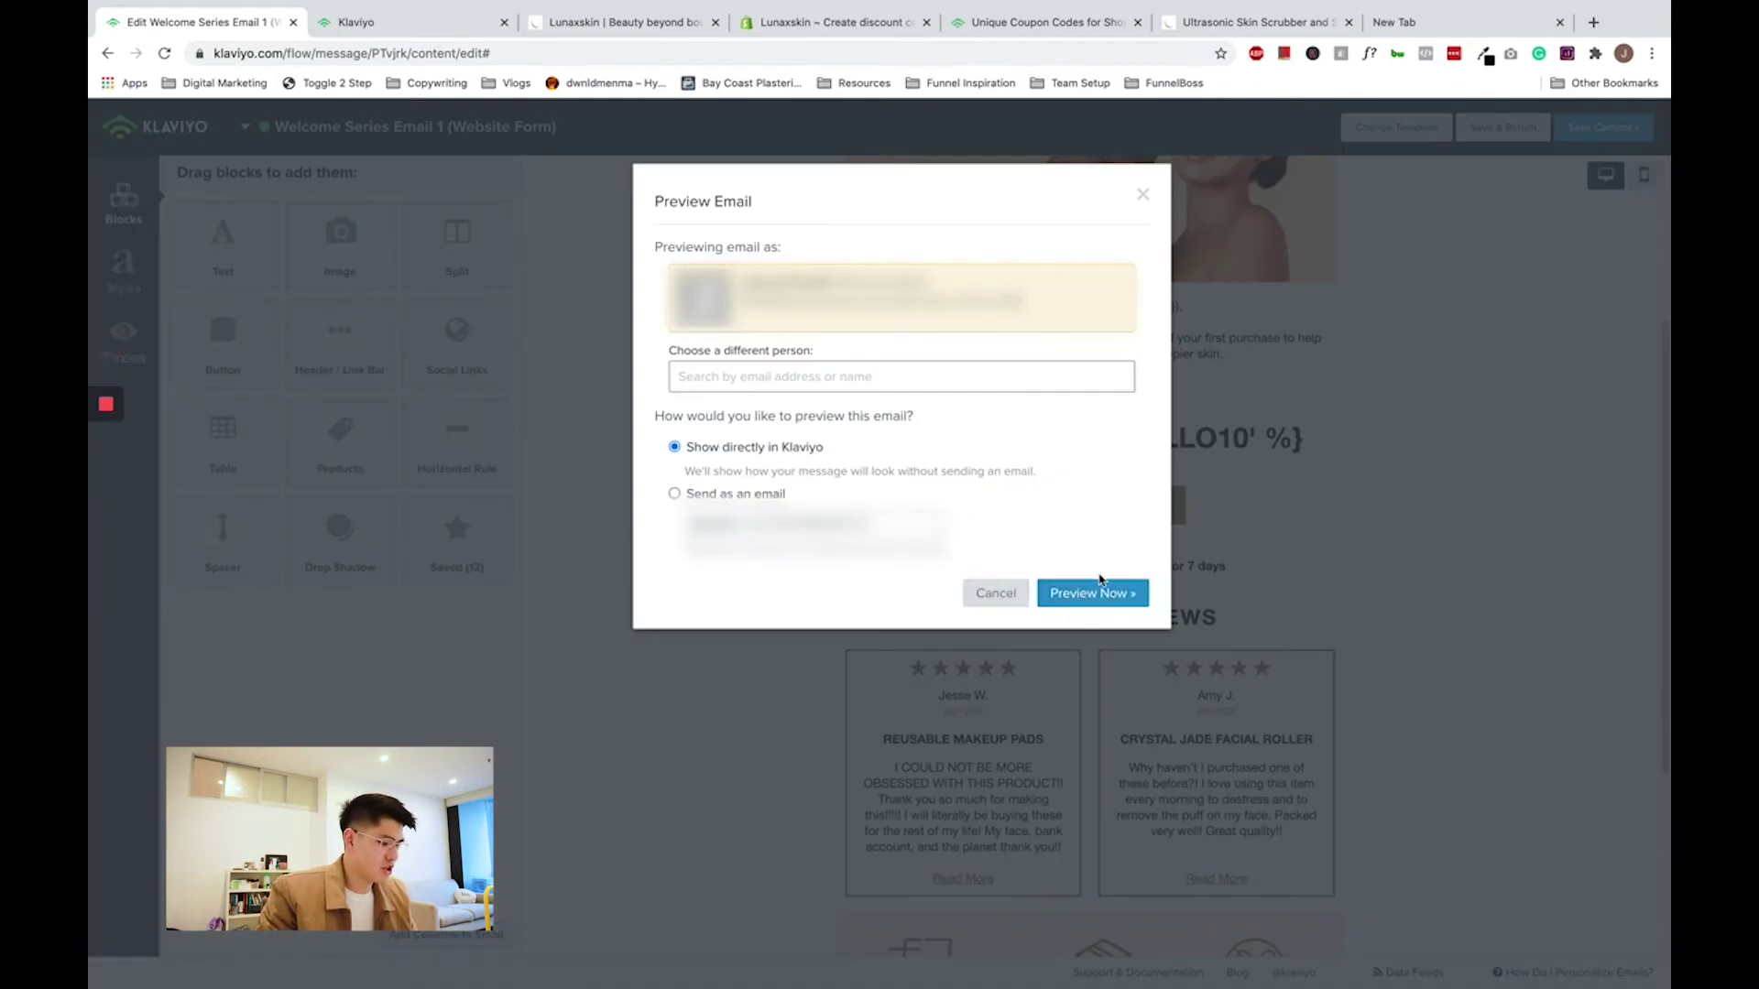
{"action": "left_click", "coordinate": [764, 448]}
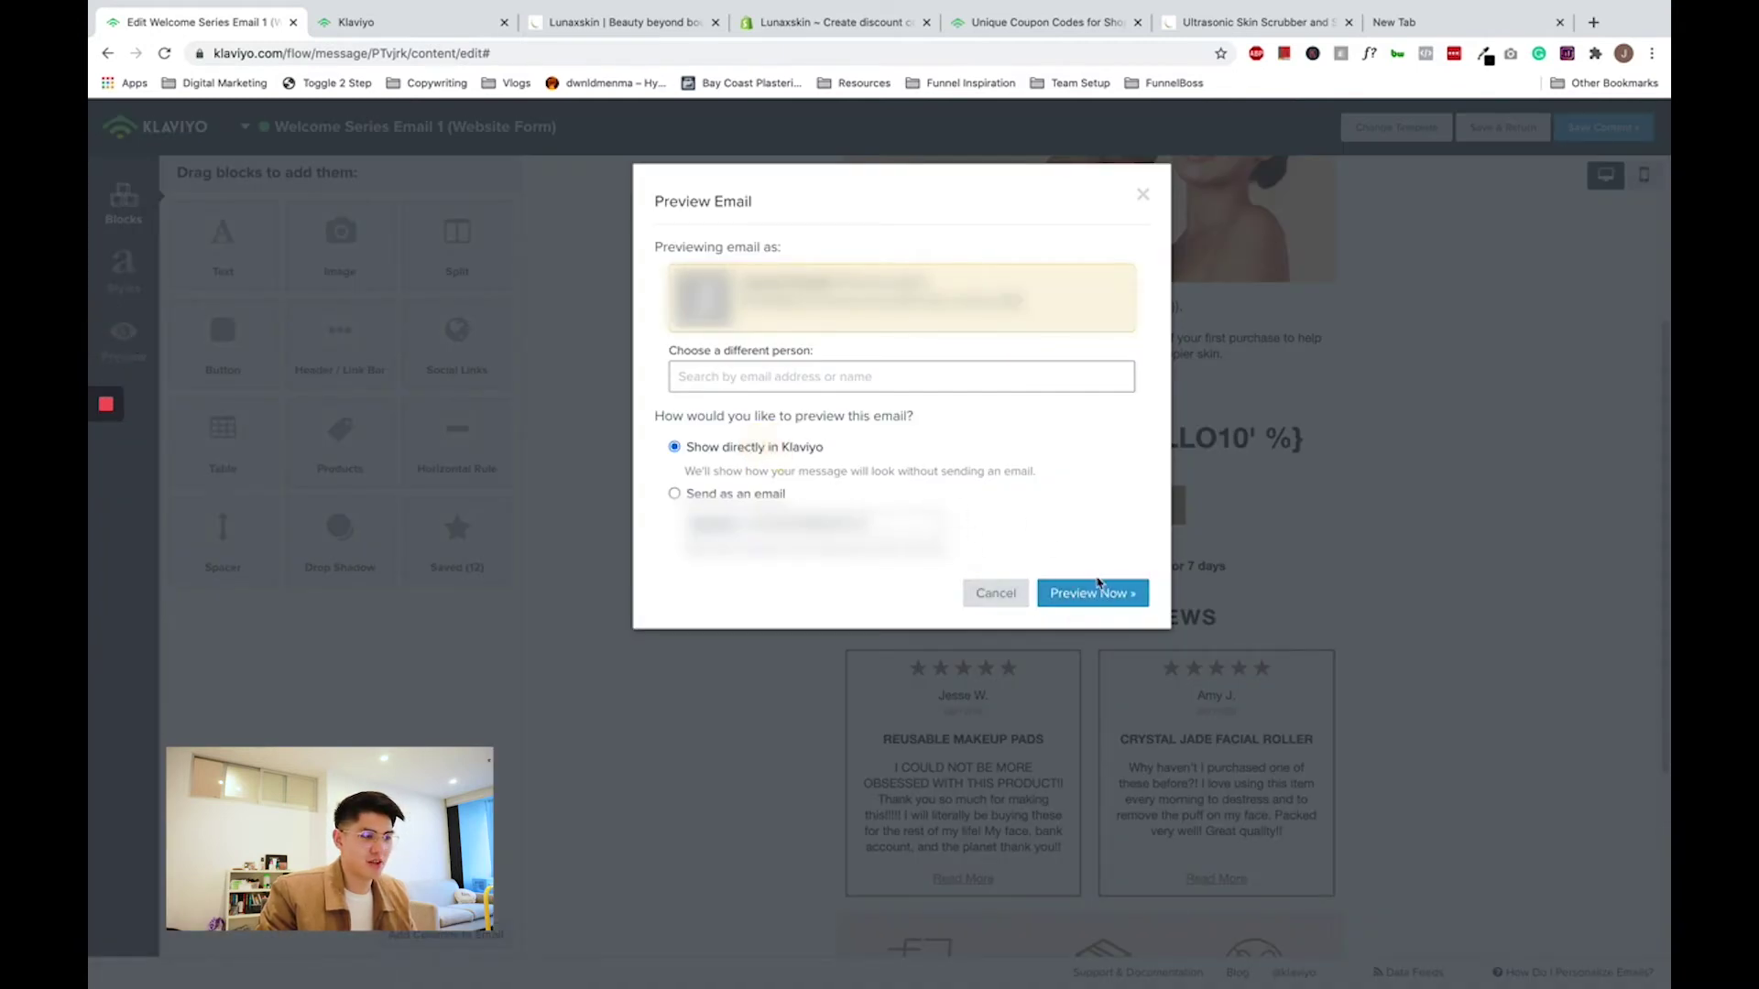
{"action": "left_click", "coordinate": [1098, 587]}
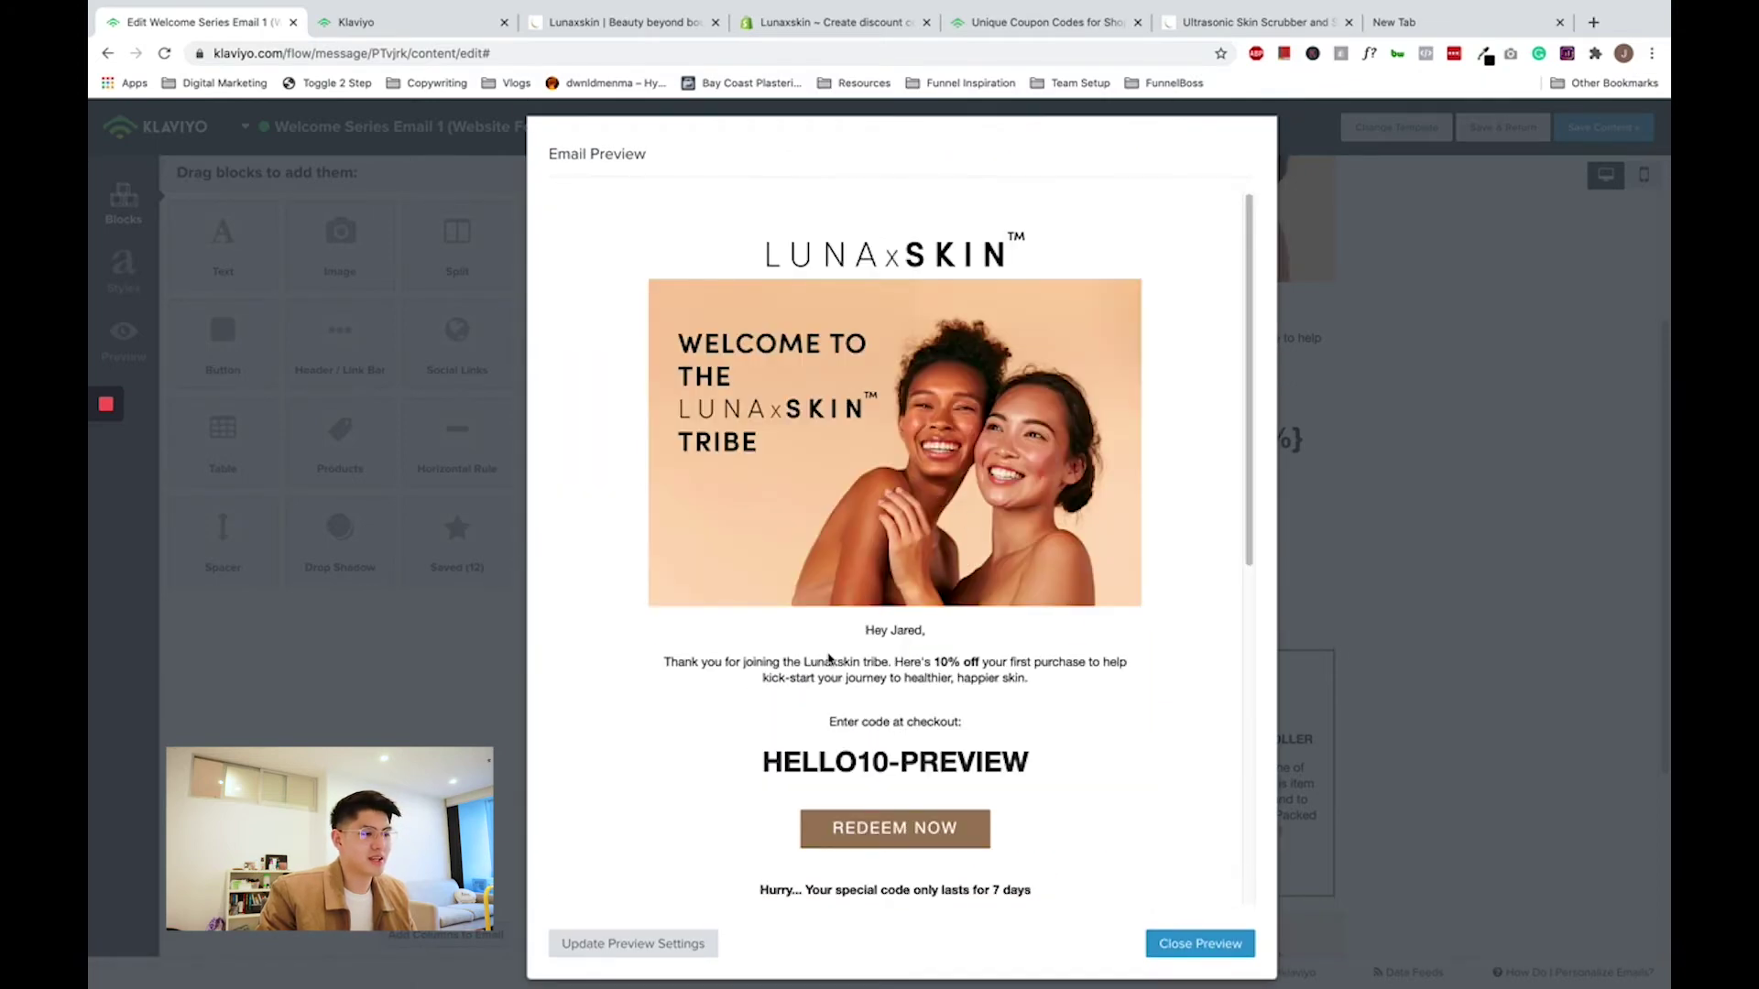
{"action": "left_click_drag", "start_coordinate": [778, 765], "coordinate": [1014, 769]}
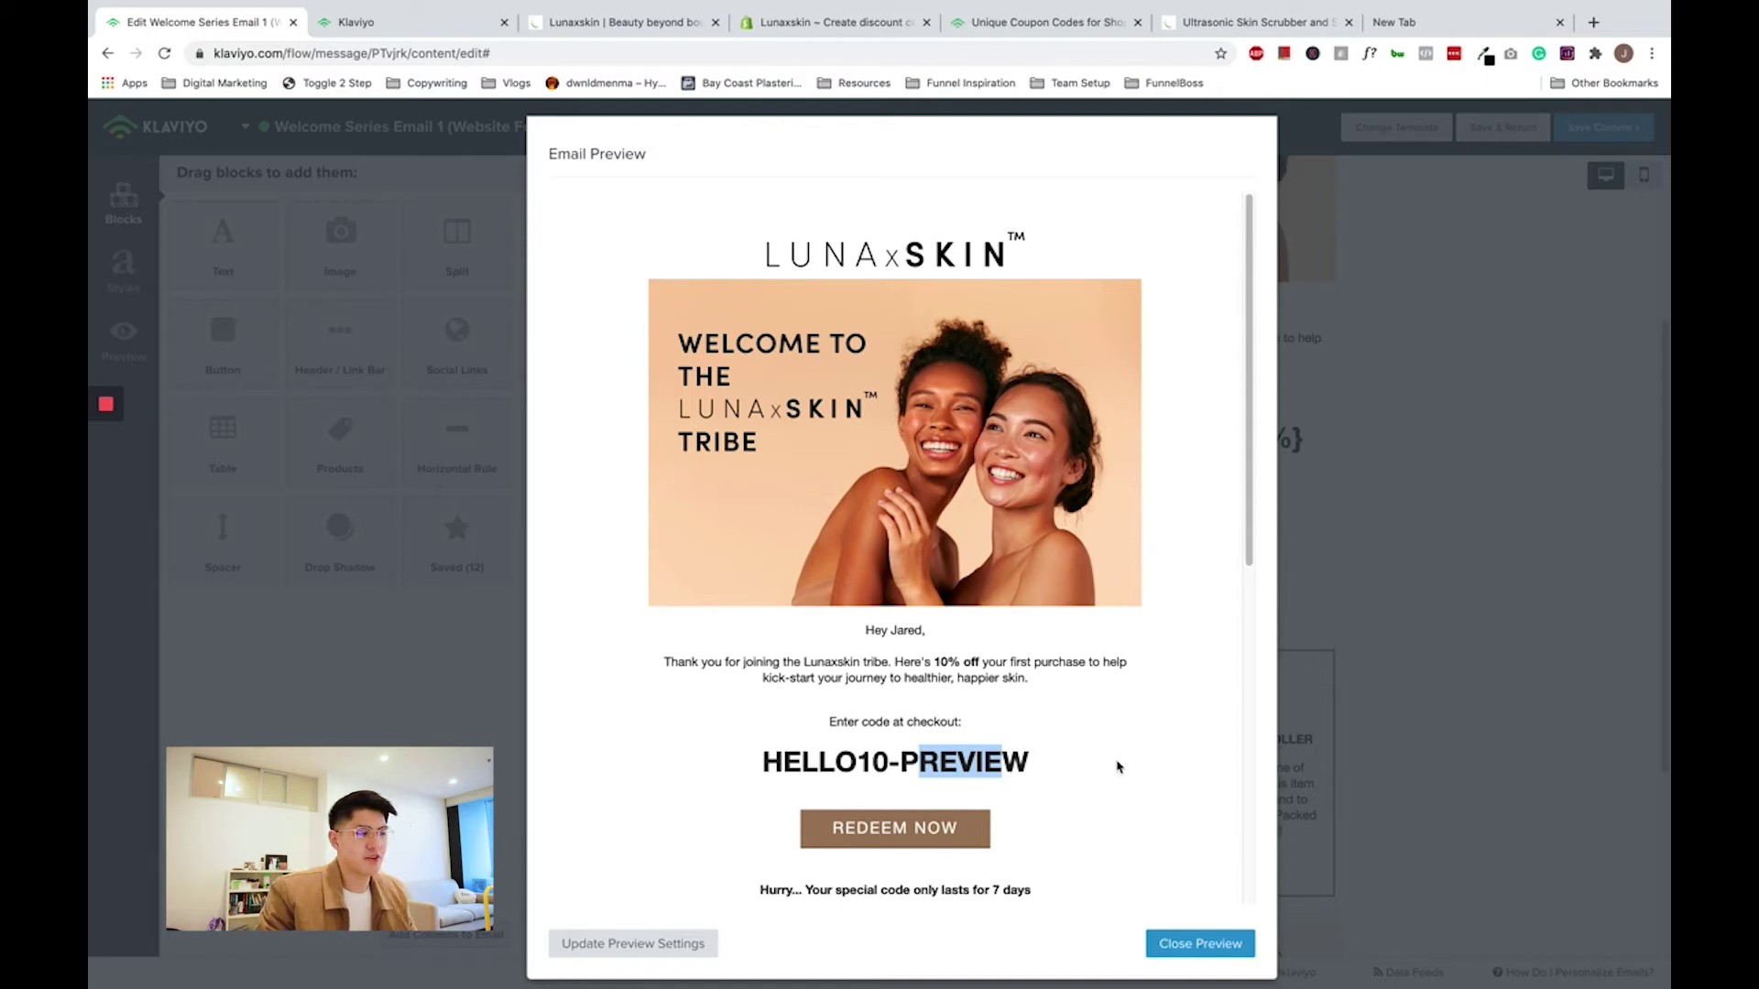
- Change the coupon block's tag from HELLO10 to HELO1 and save it
{"action": "left_click", "coordinate": [1319, 578]}
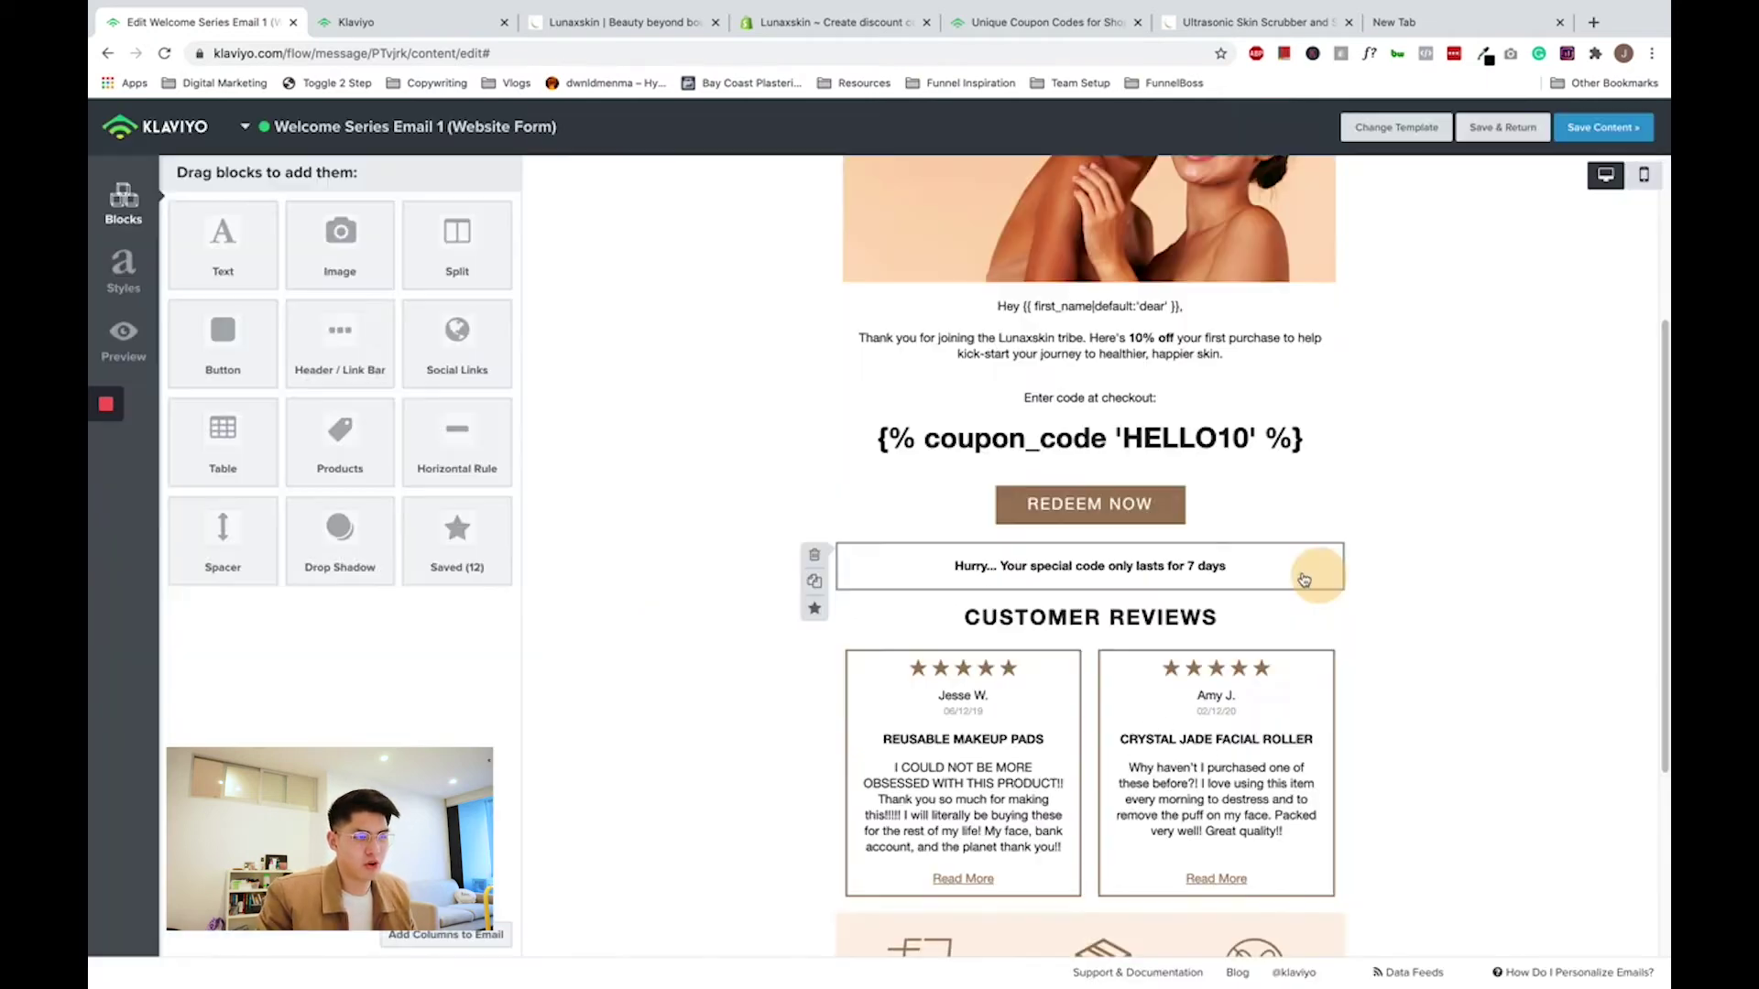
{"action": "left_click", "coordinate": [1131, 430]}
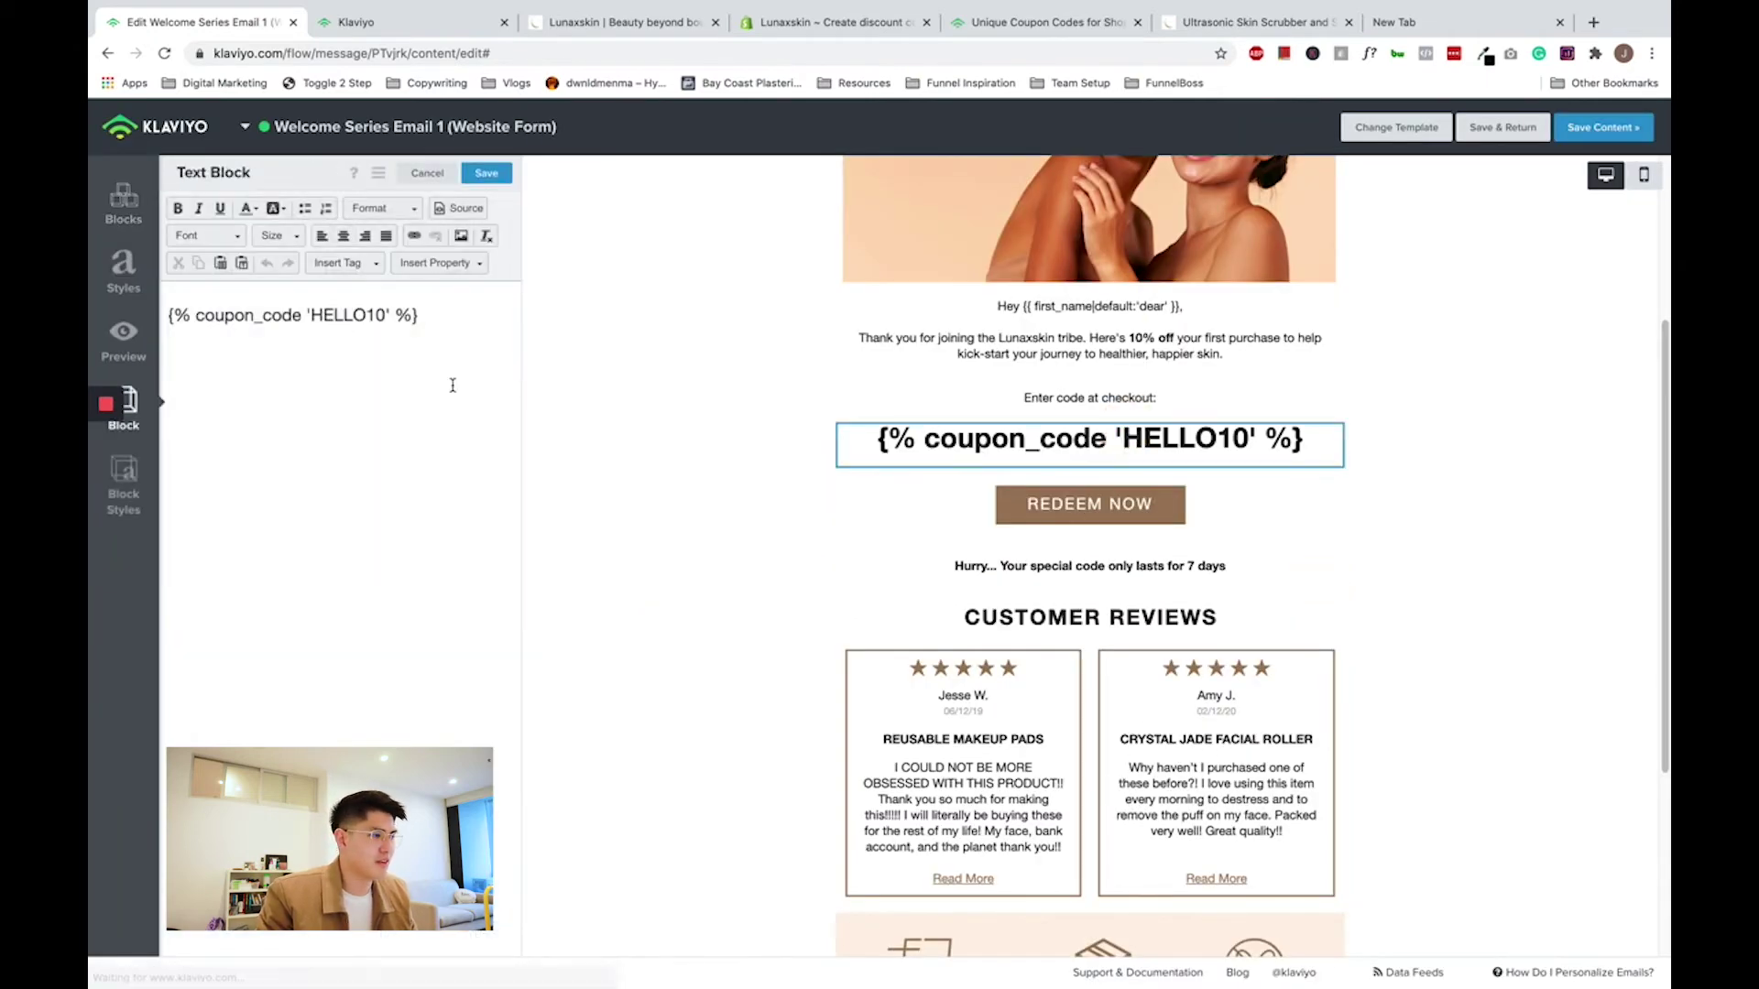
{"action": "left_click", "coordinate": [417, 315]}
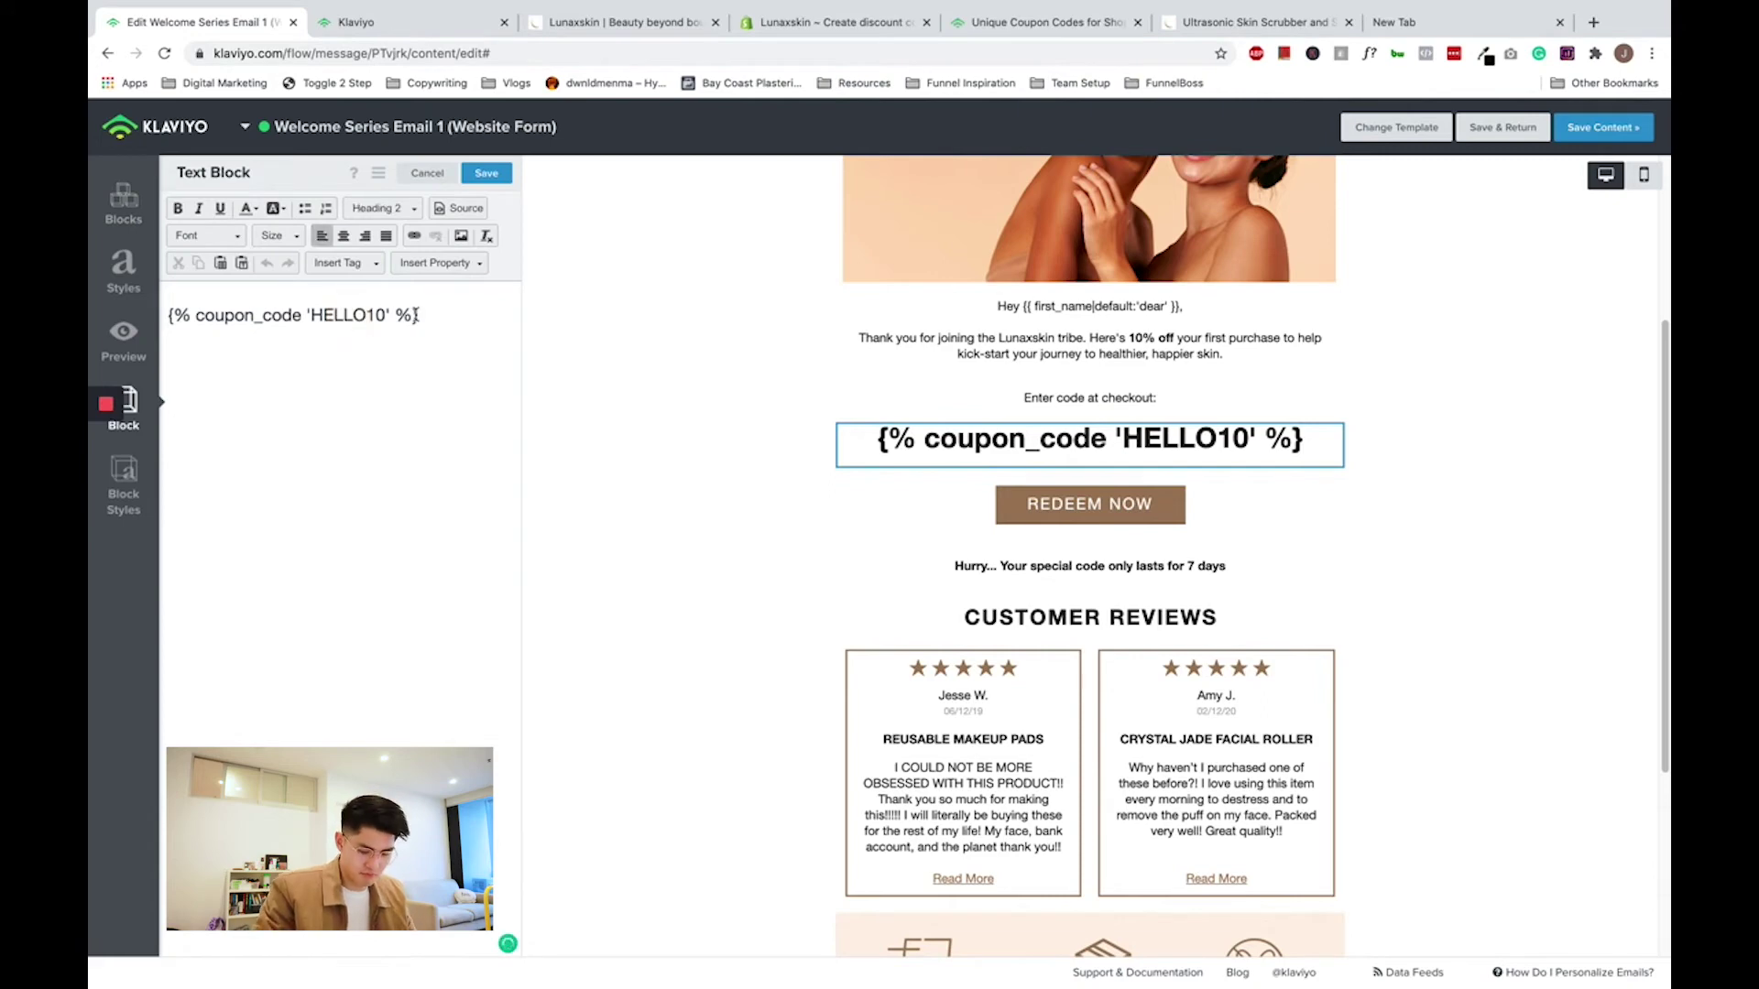
{"action": "key", "text": "BackSpace"}
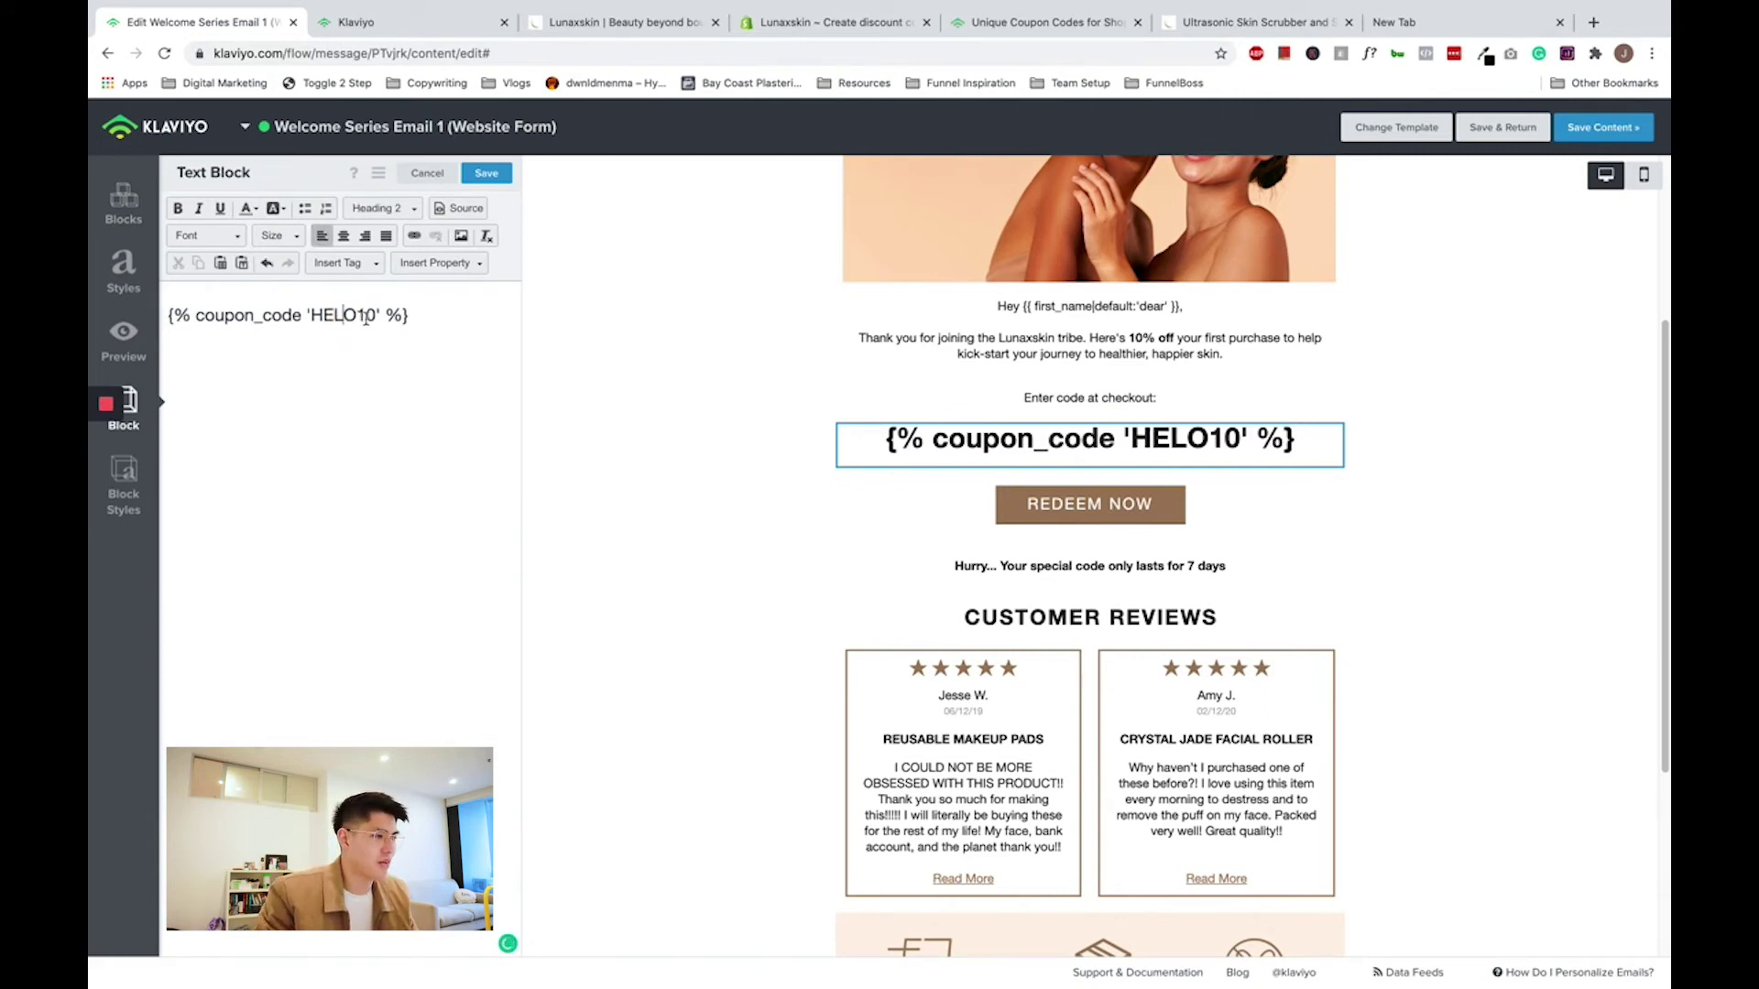
{"action": "key", "text": "BackSpace"}
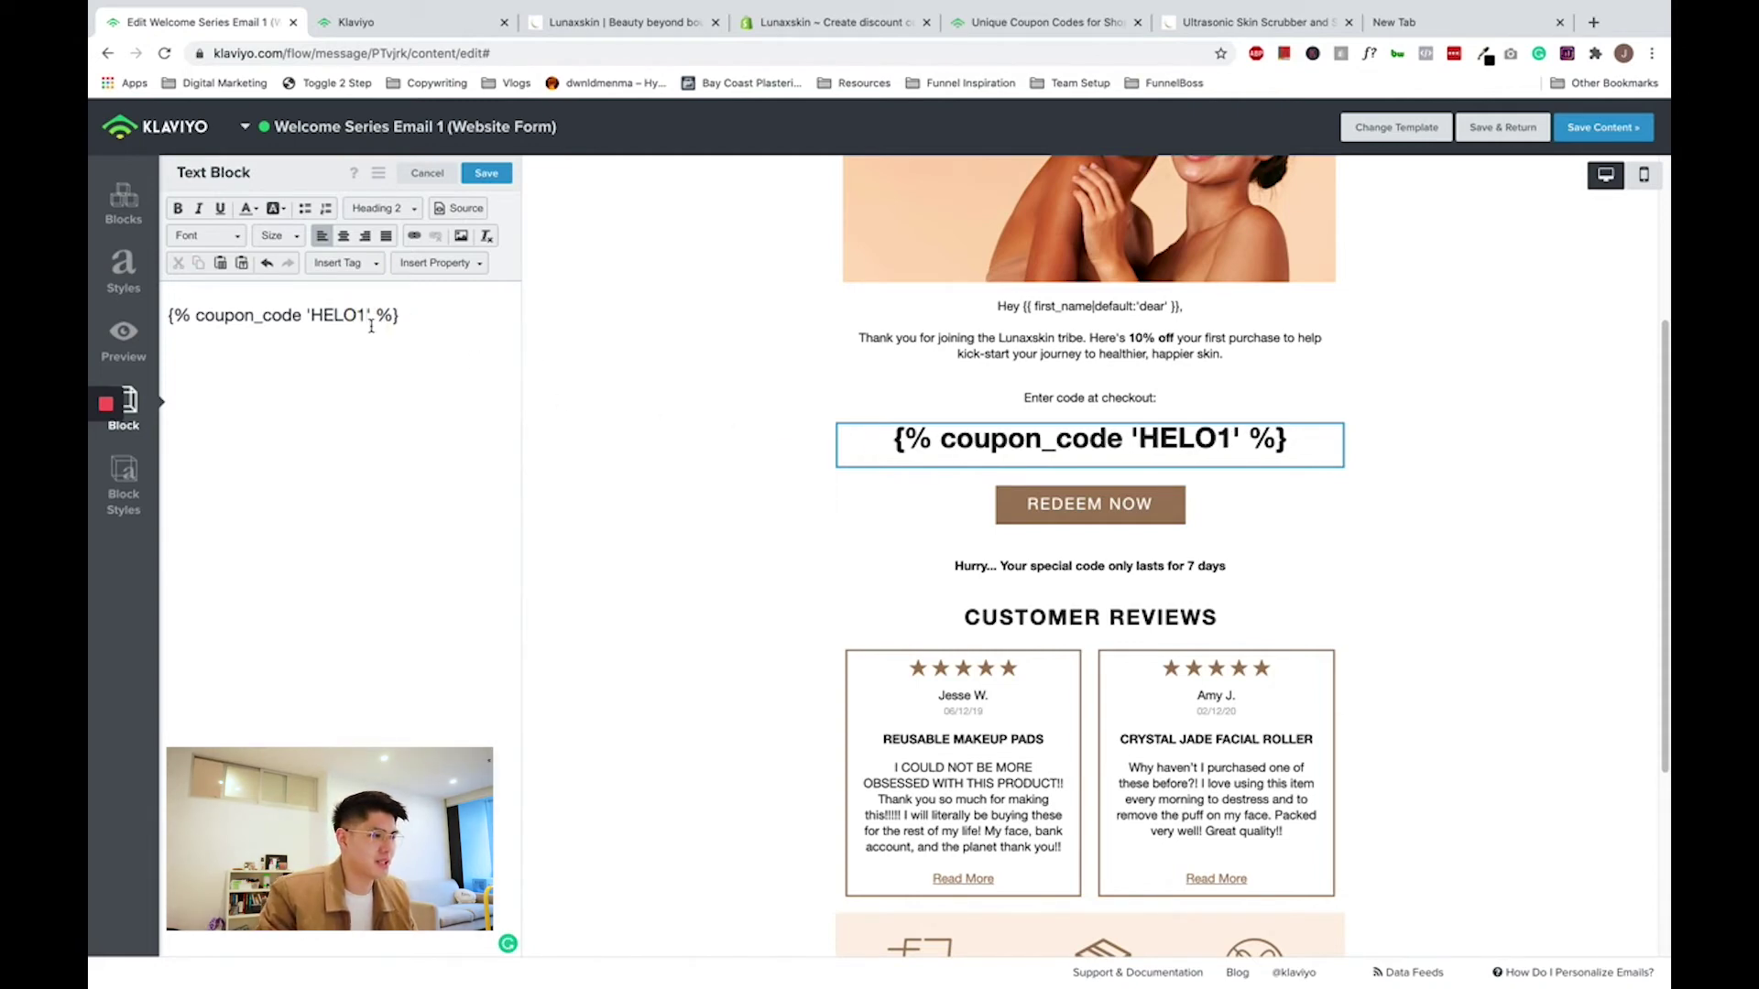
{"action": "left_click", "coordinate": [486, 173]}
- Preview the email to see the 'Unable to find coupon with code: HELO1' error
{"action": "left_click", "coordinate": [114, 337]}
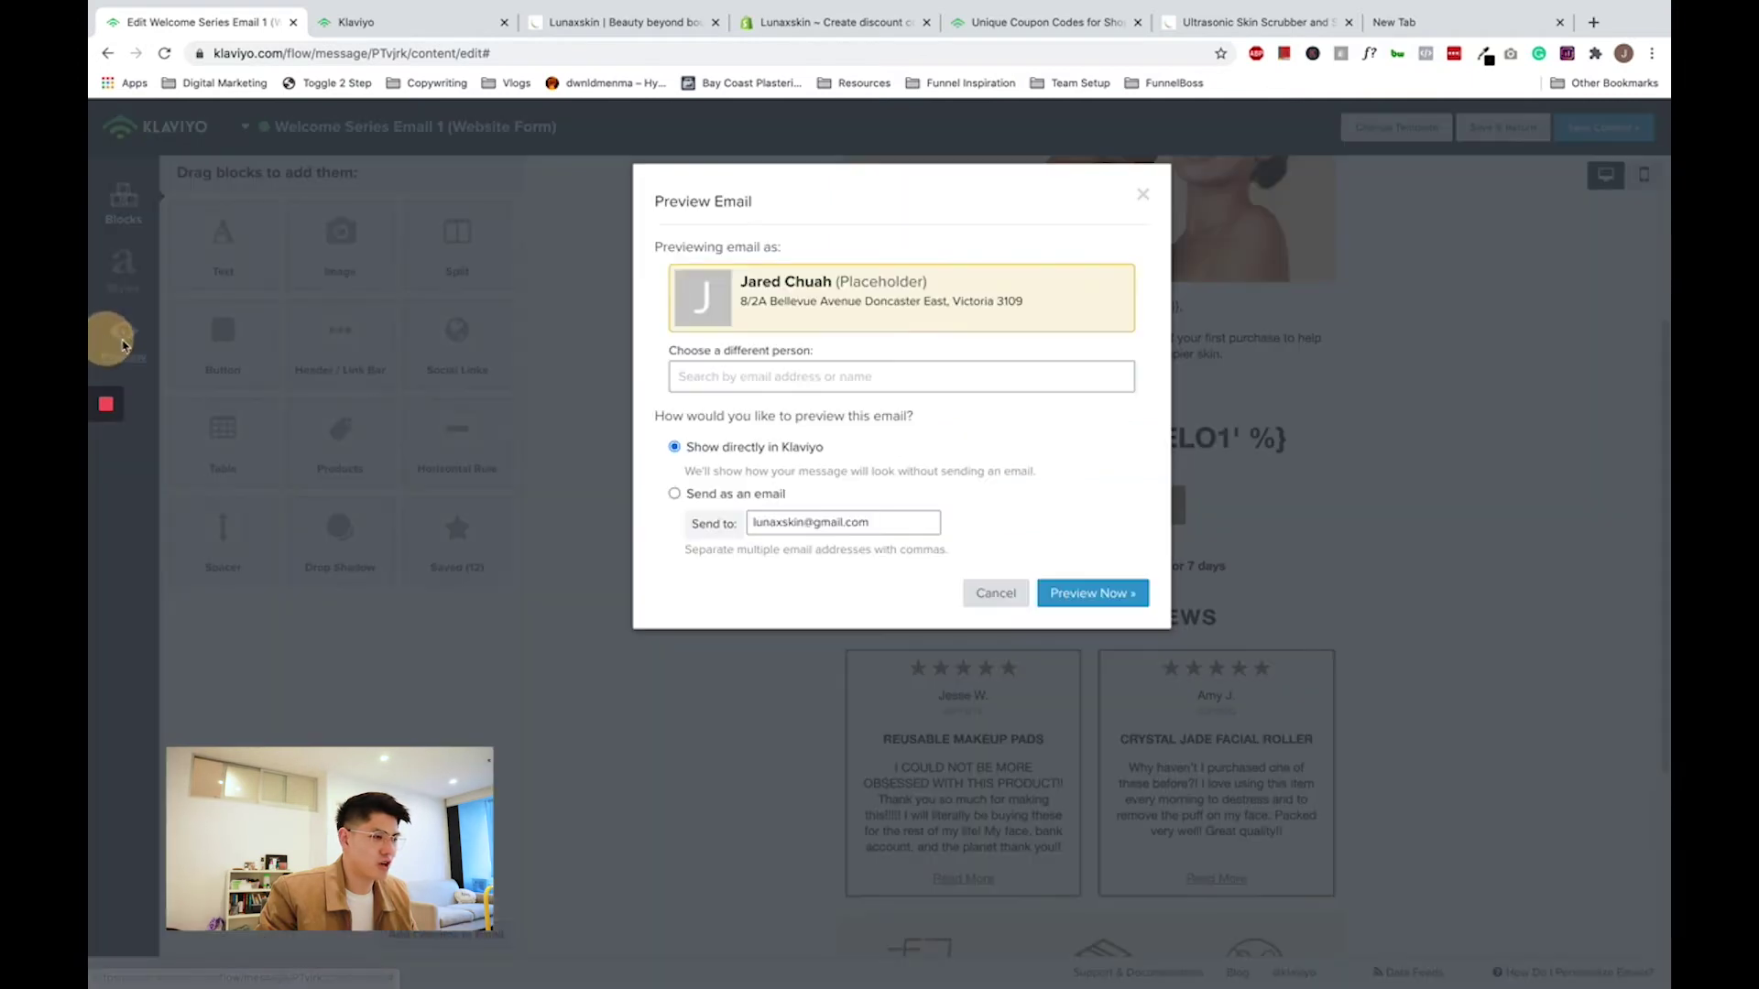
{"action": "left_click", "coordinate": [1067, 591]}
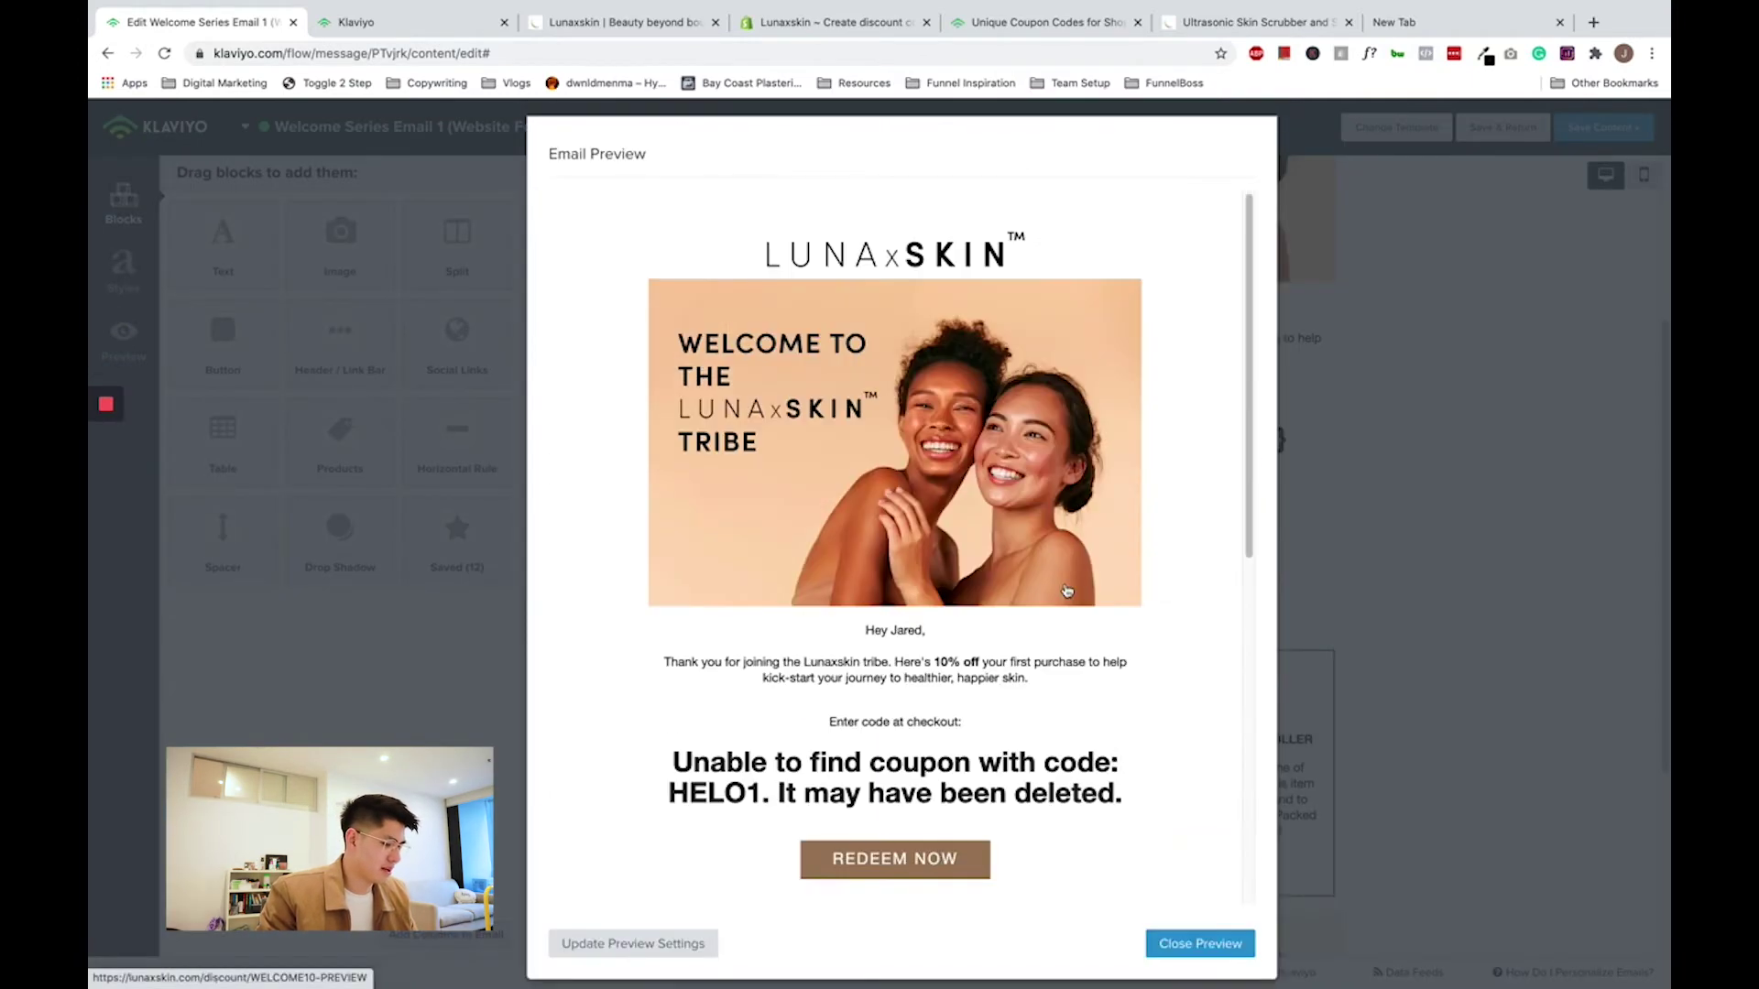
{"action": "scroll", "coordinate": [1053, 623], "scroll_direction": "down", "scroll_amount": 1}
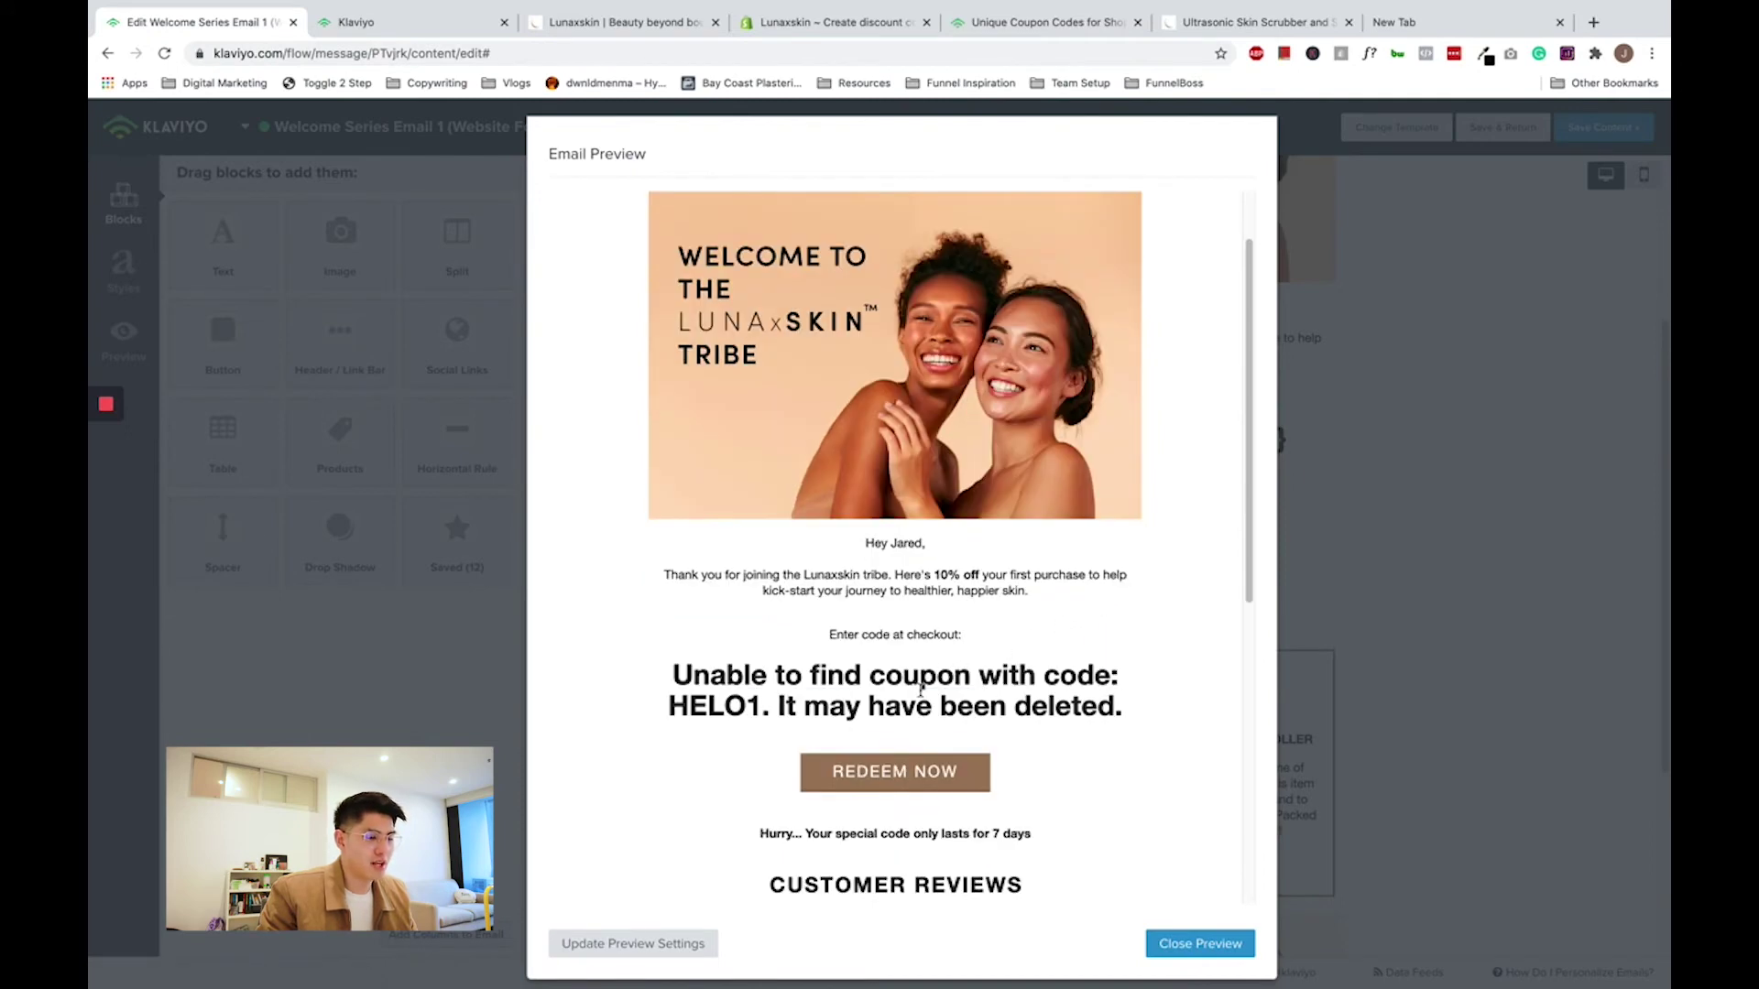
{"action": "left_click_drag", "start_coordinate": [746, 705], "coordinate": [973, 706]}
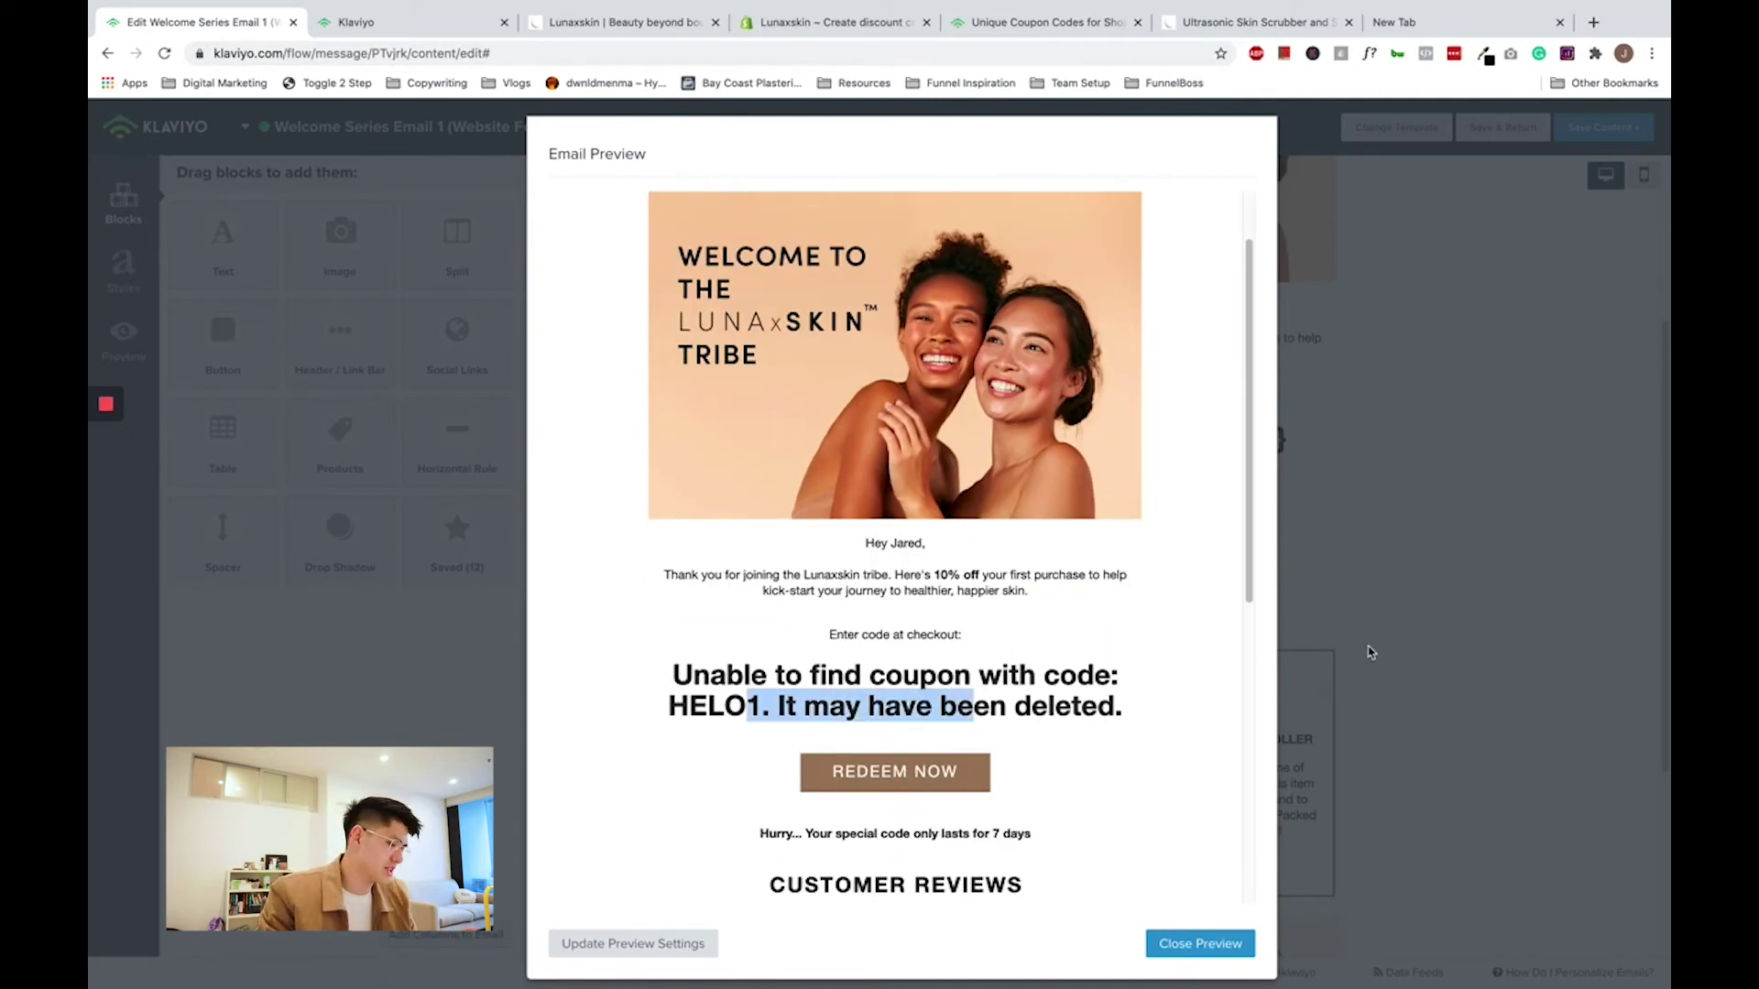
- Restore the coupon block's tag from HELO1 to HELLO10 and save it
{"action": "left_click", "coordinate": [1424, 652]}
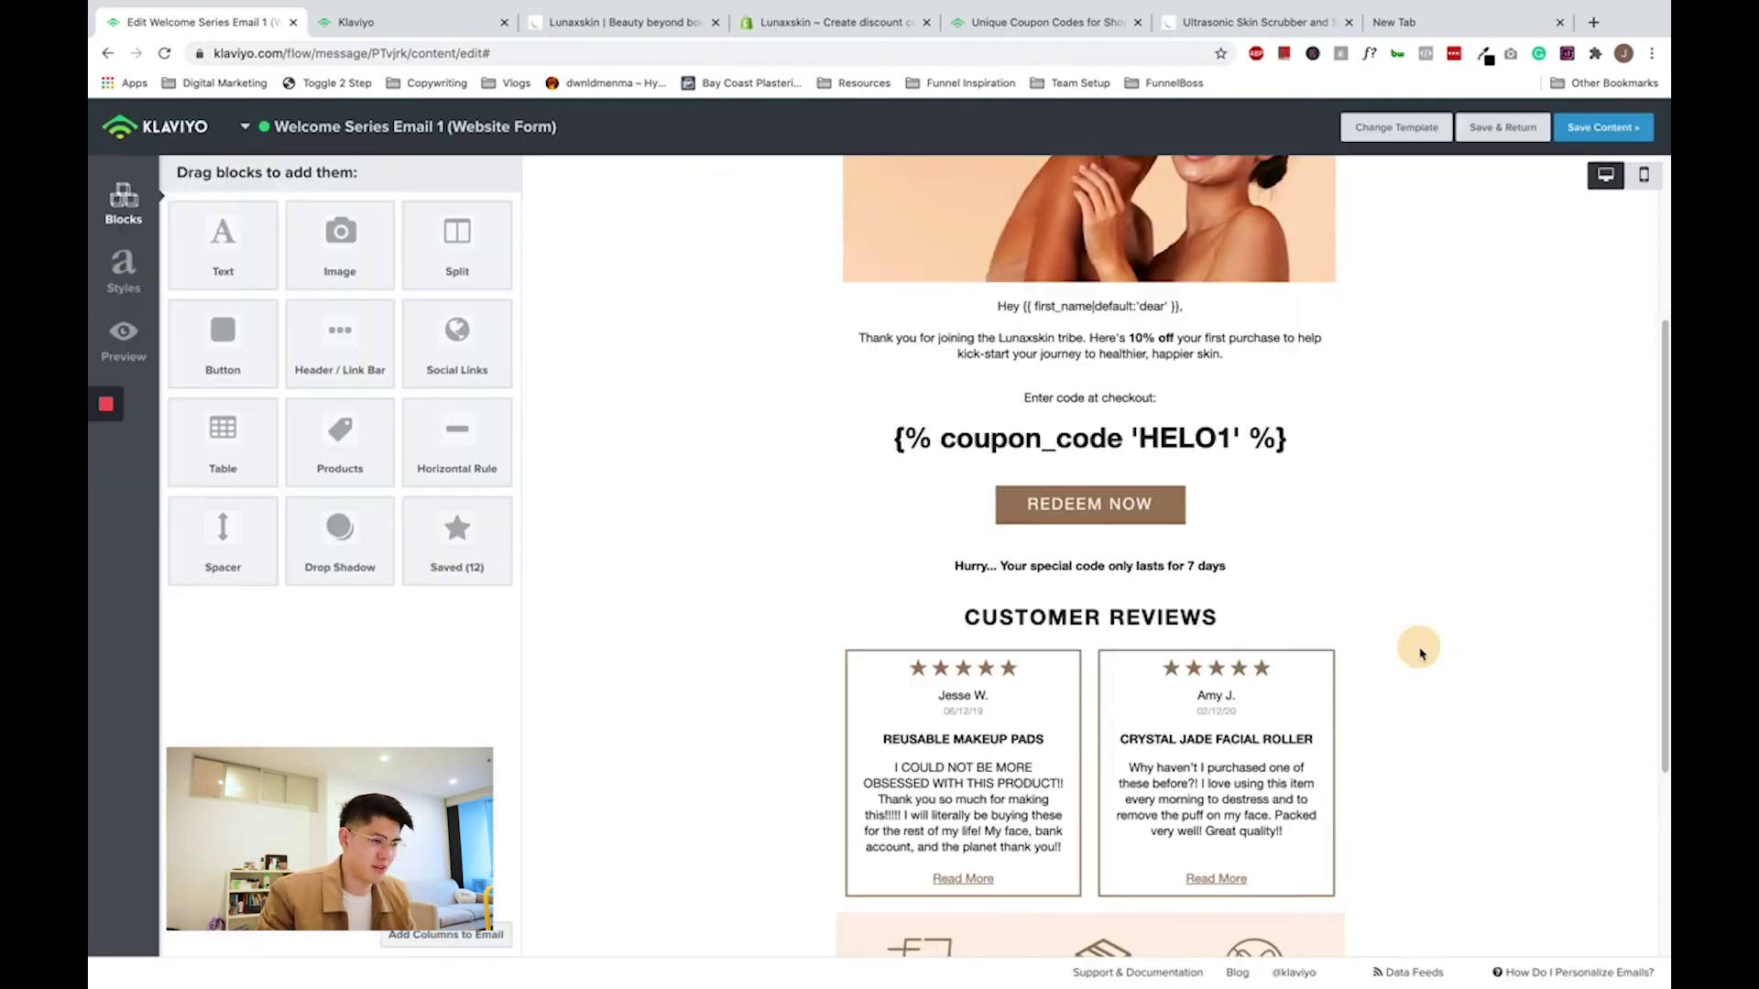
{"action": "left_click", "coordinate": [1190, 474]}
{"action": "left_click", "coordinate": [343, 314]}
{"action": "type", "text": "L"}
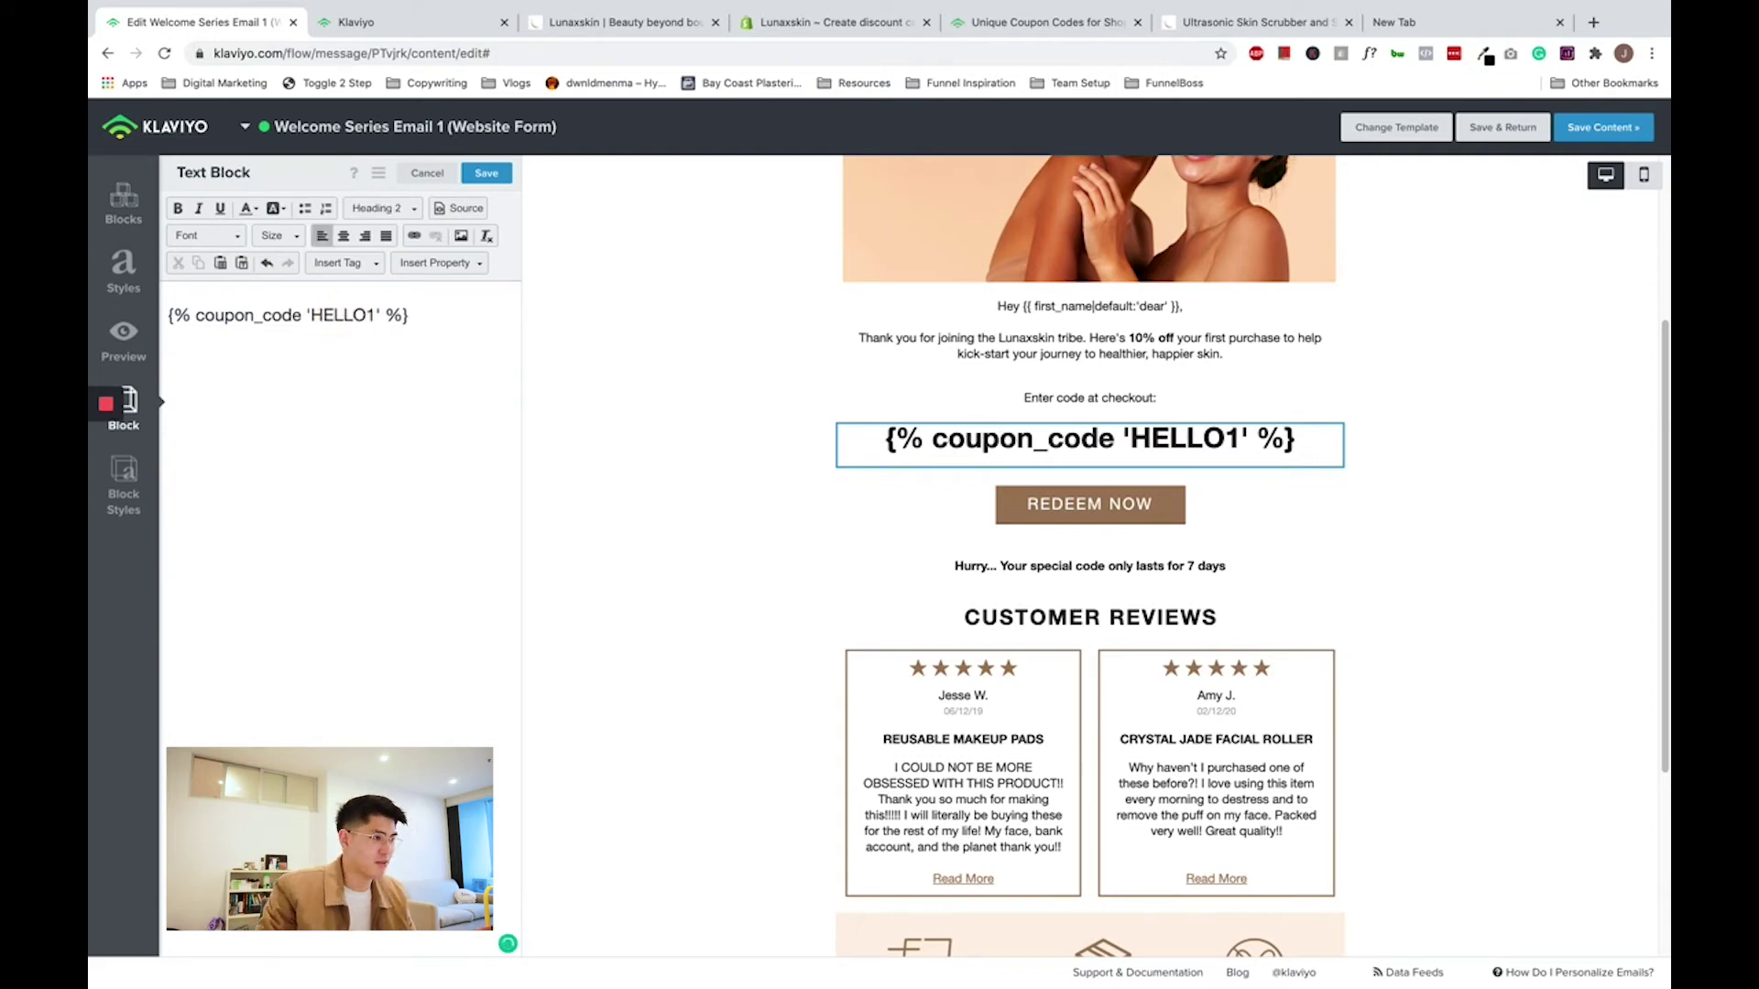
{"action": "left_click", "coordinate": [373, 316]}
{"action": "type", "text": "0"}
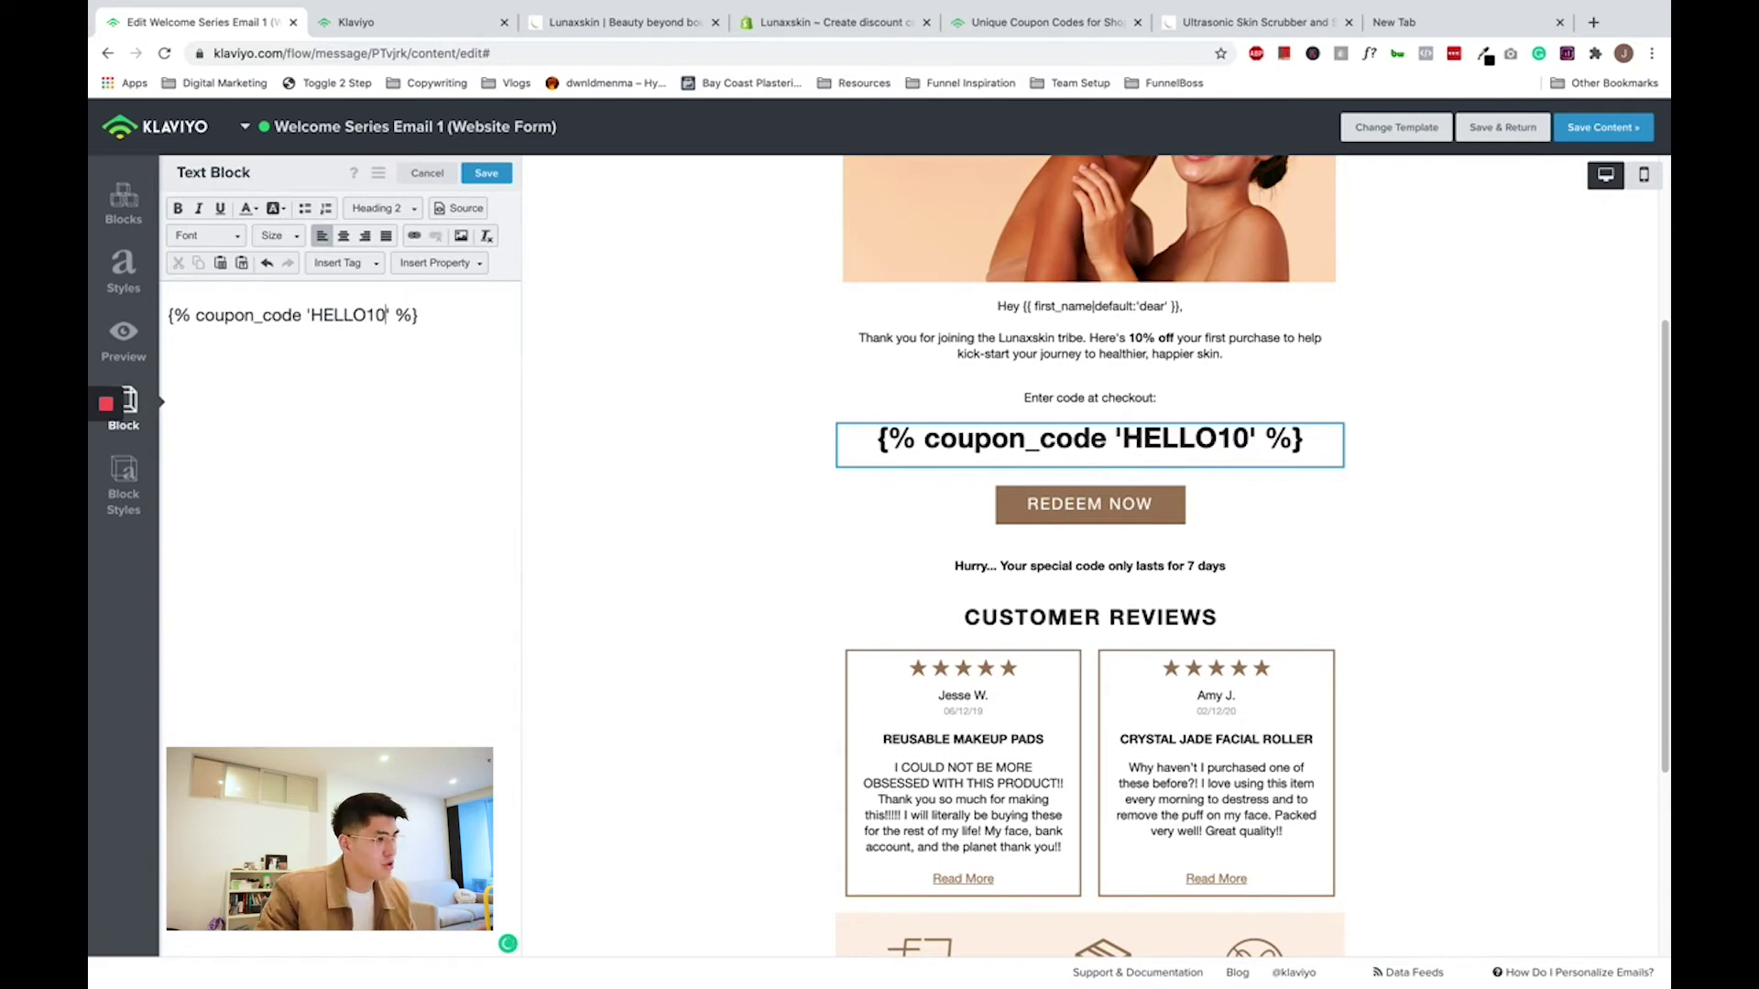
{"action": "left_click", "coordinate": [473, 174]}
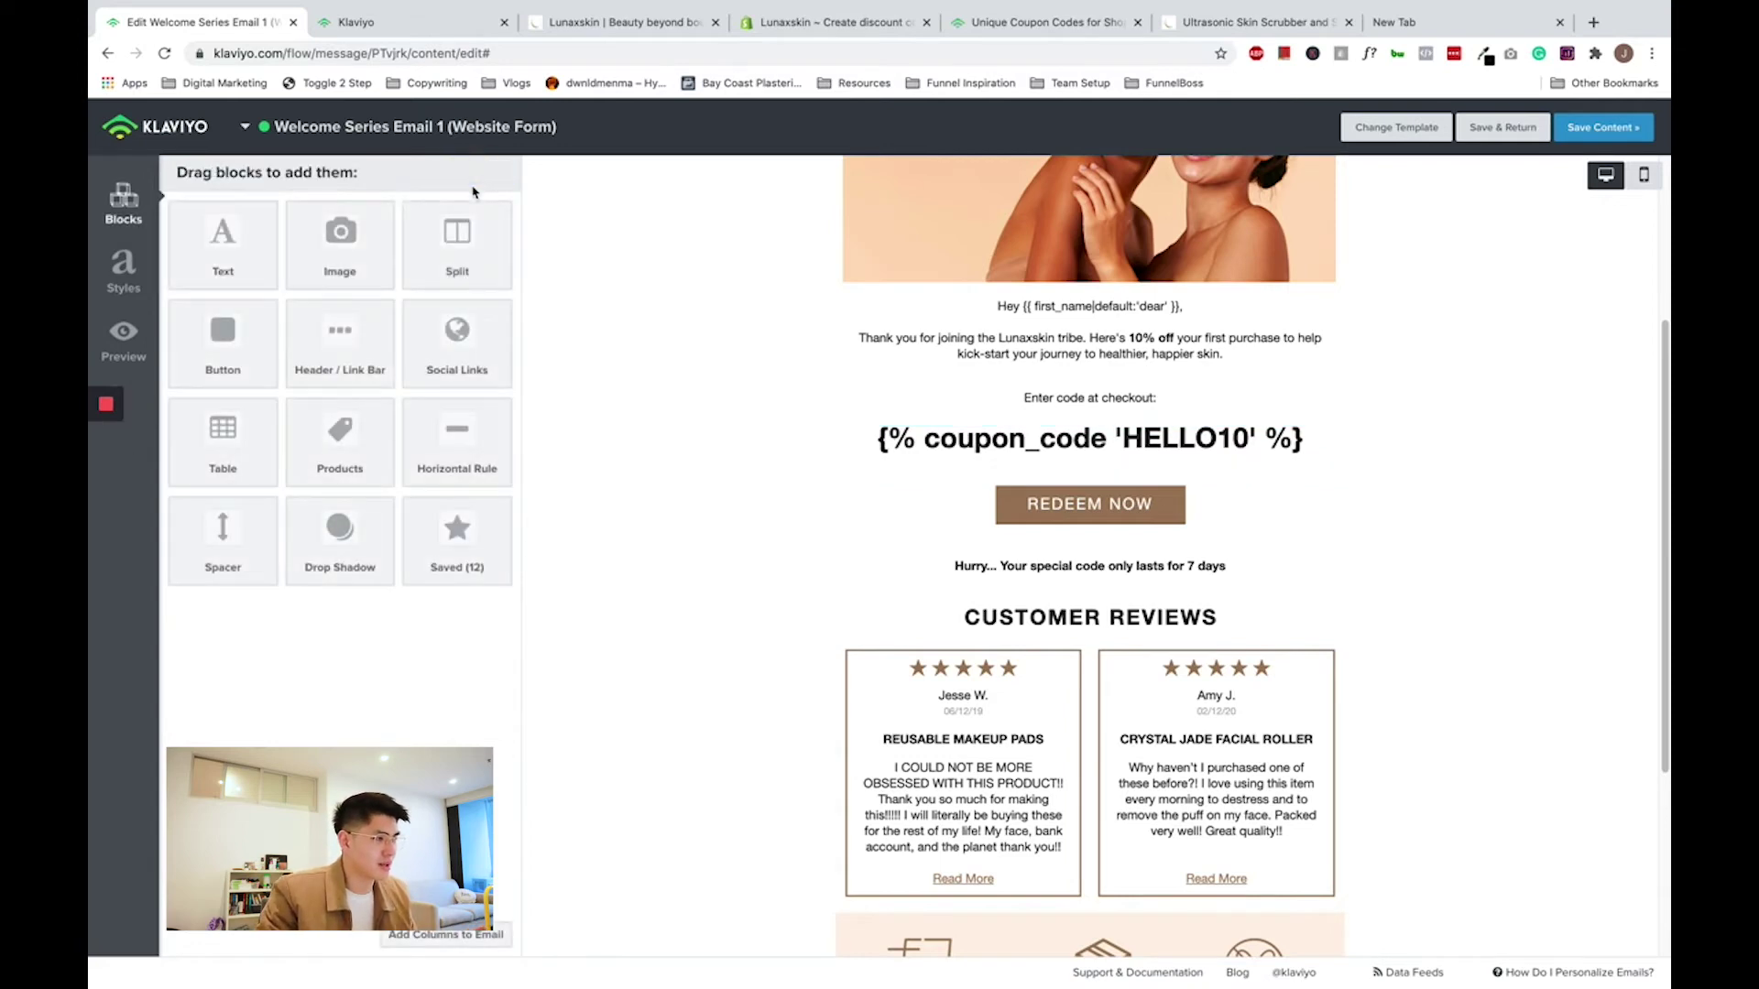
- Preview the email again, showing the code HELLO10-PREVIEW above Redeem Now
{"action": "left_click", "coordinate": [128, 343]}
{"action": "left_click", "coordinate": [1055, 591]}
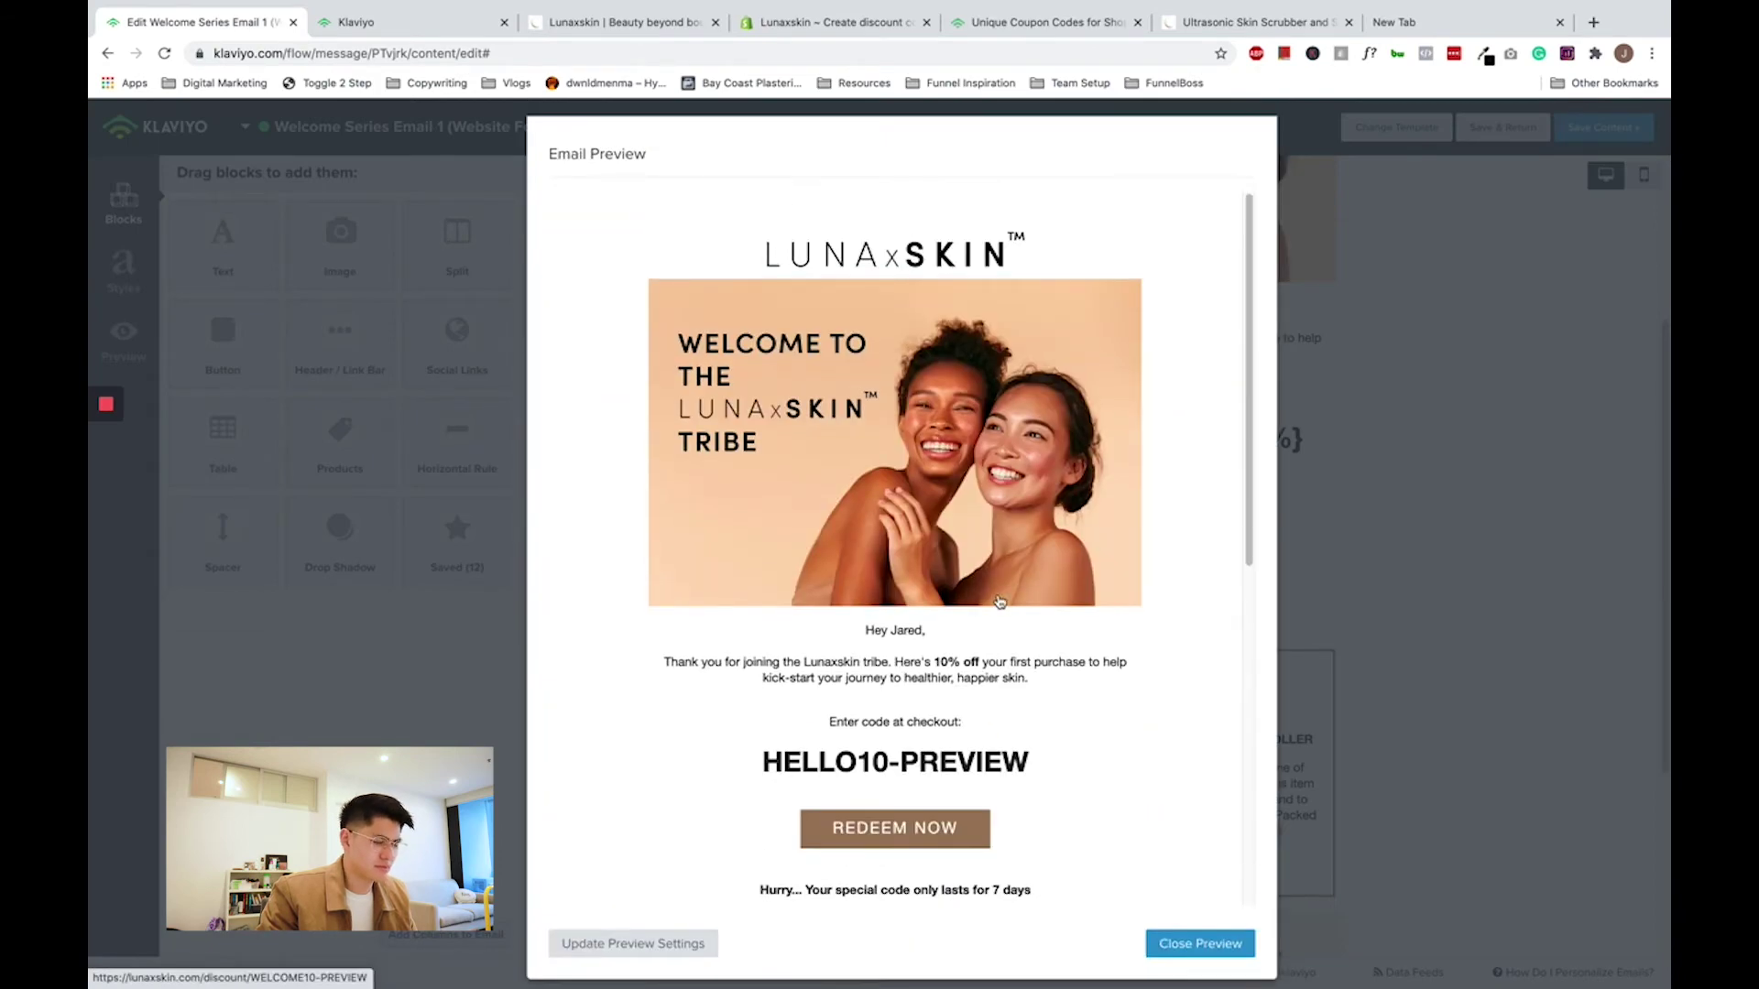
{"action": "scroll", "coordinate": [1000, 602], "scroll_direction": "down", "scroll_amount": 2}
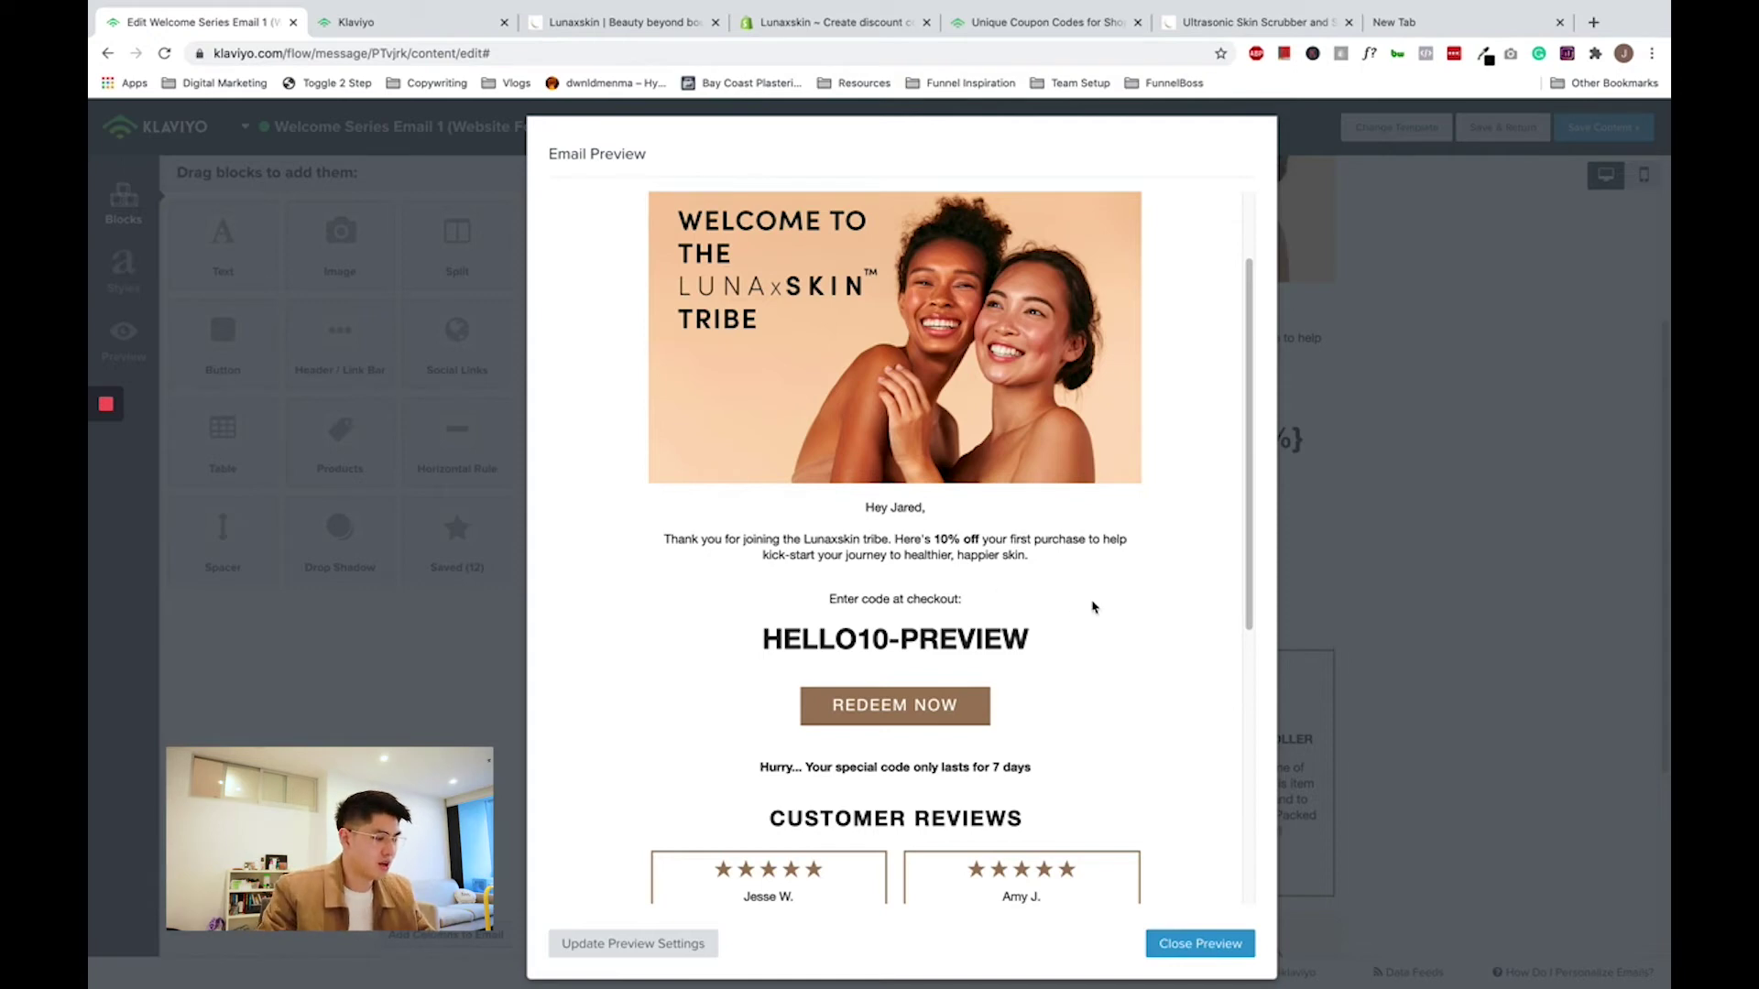
- Close the preview and open the Website Opt-in list under Lists & Segments
{"action": "left_click", "coordinate": [1342, 618]}
{"action": "left_click", "coordinate": [414, 22]}
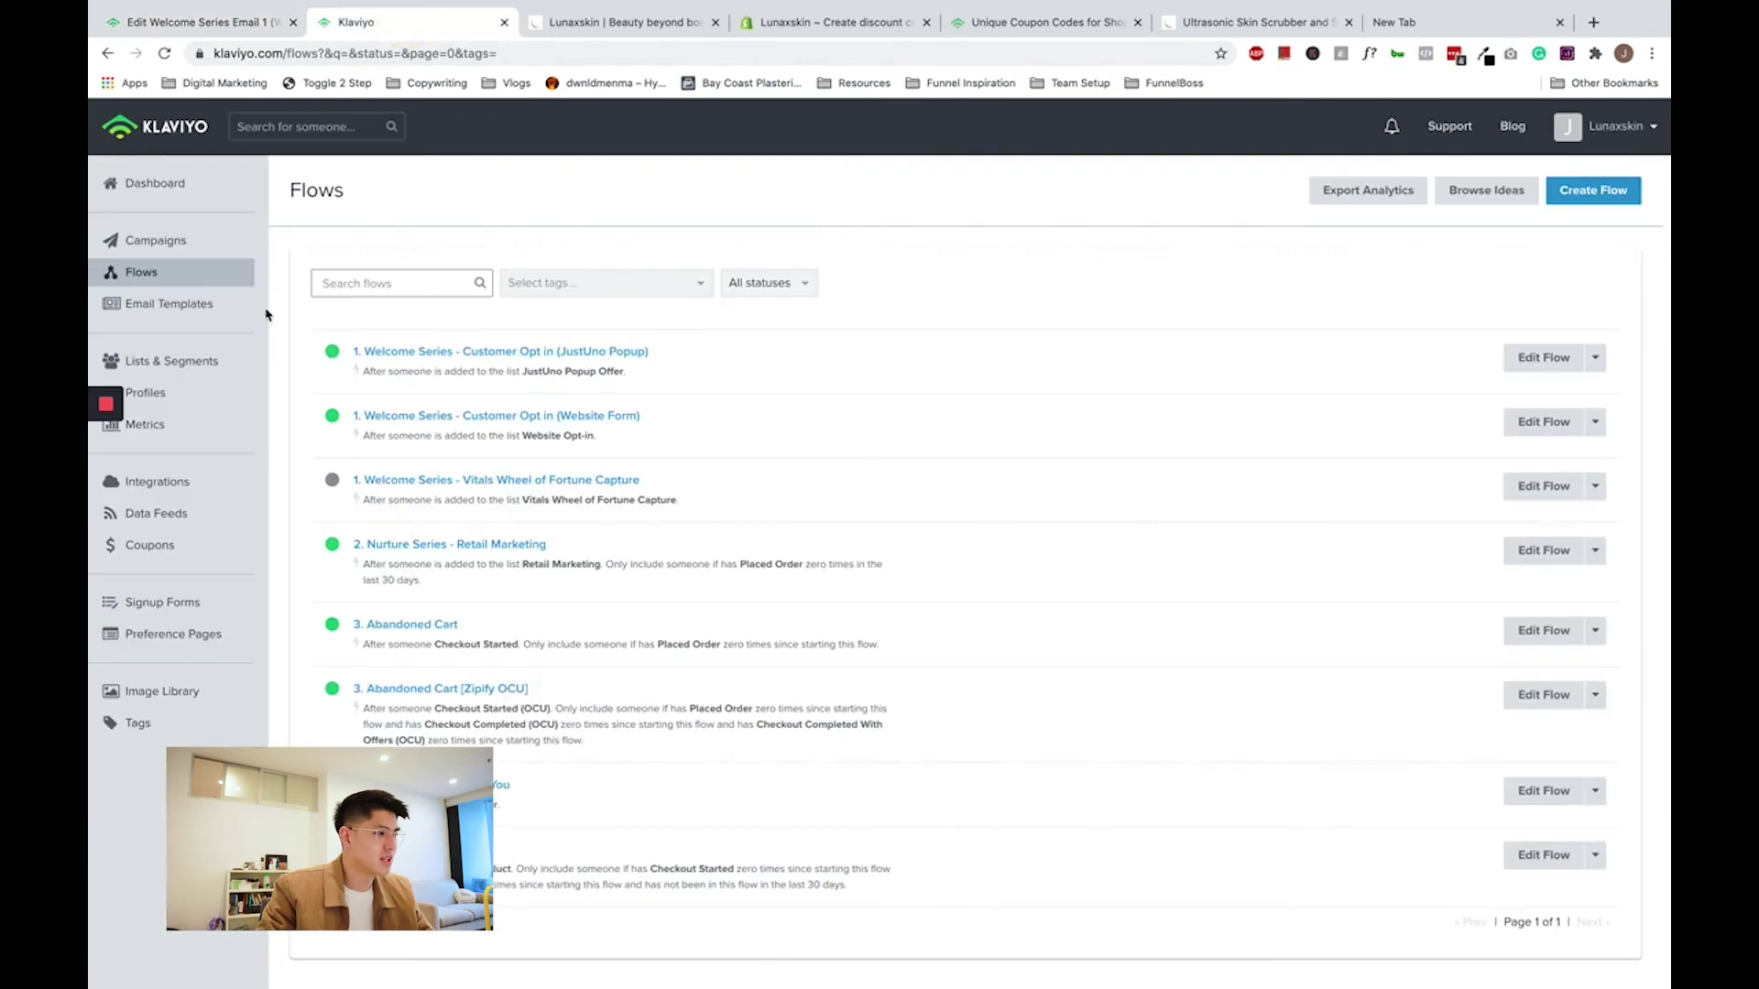
{"action": "left_click", "coordinate": [172, 363]}
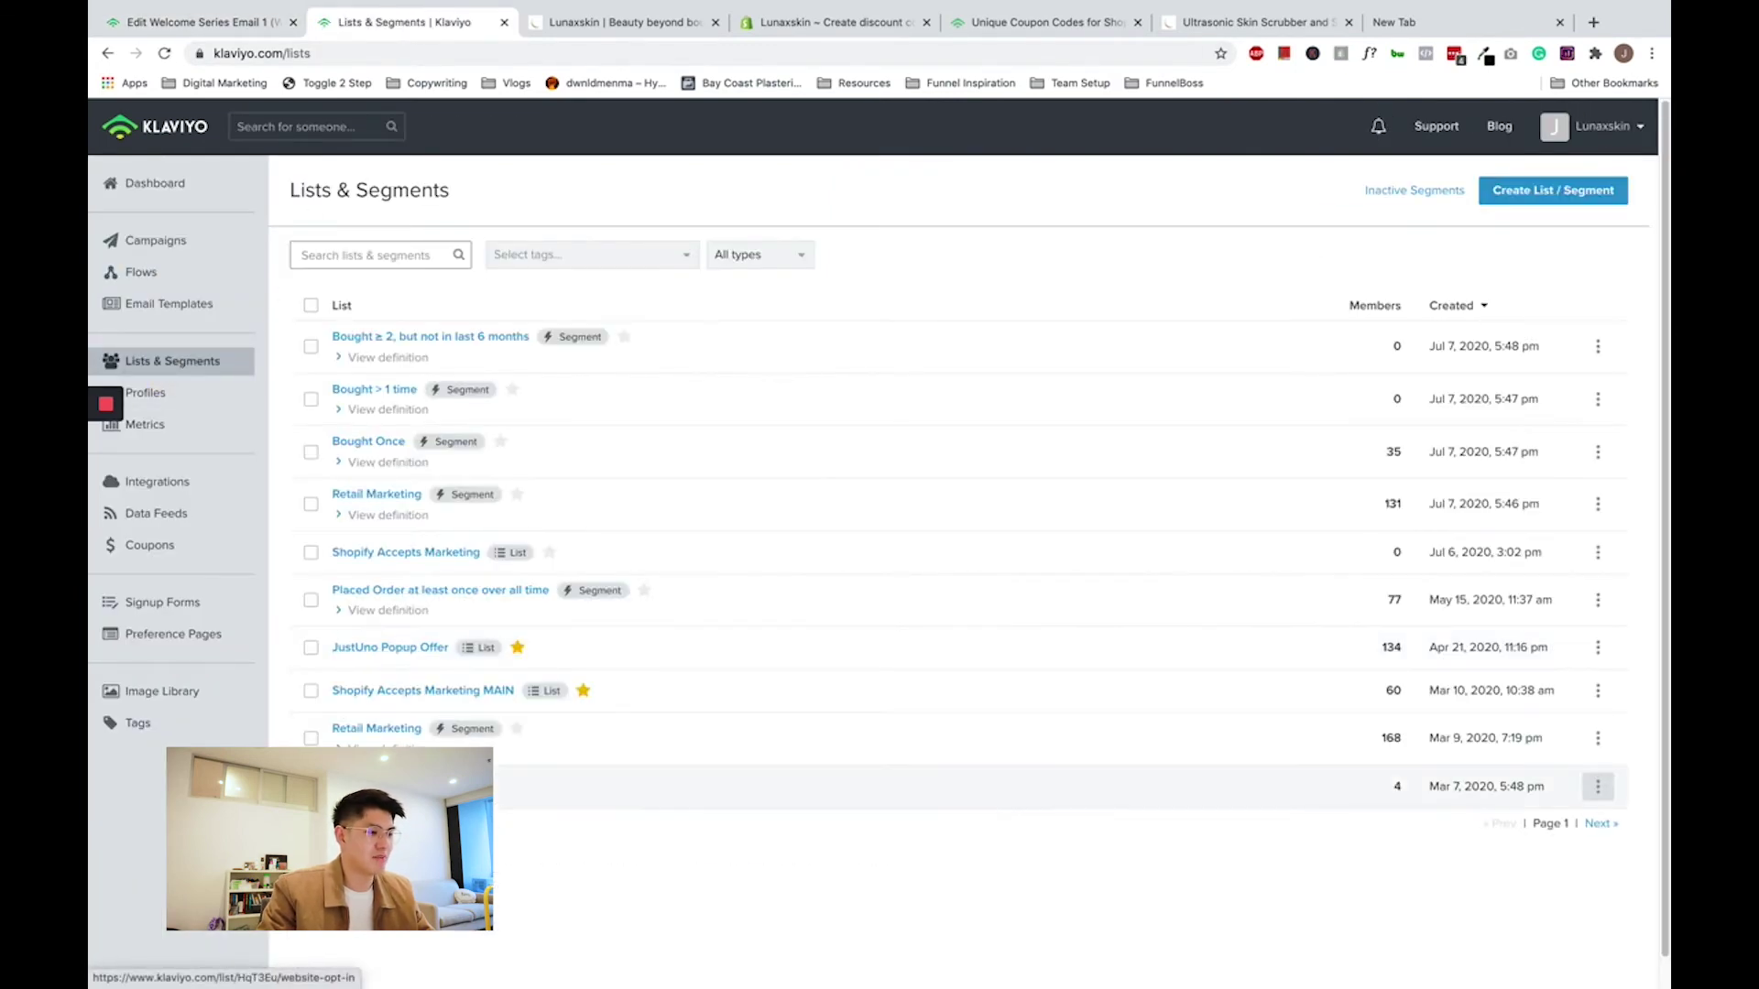
{"action": "left_click", "coordinate": [371, 777]}
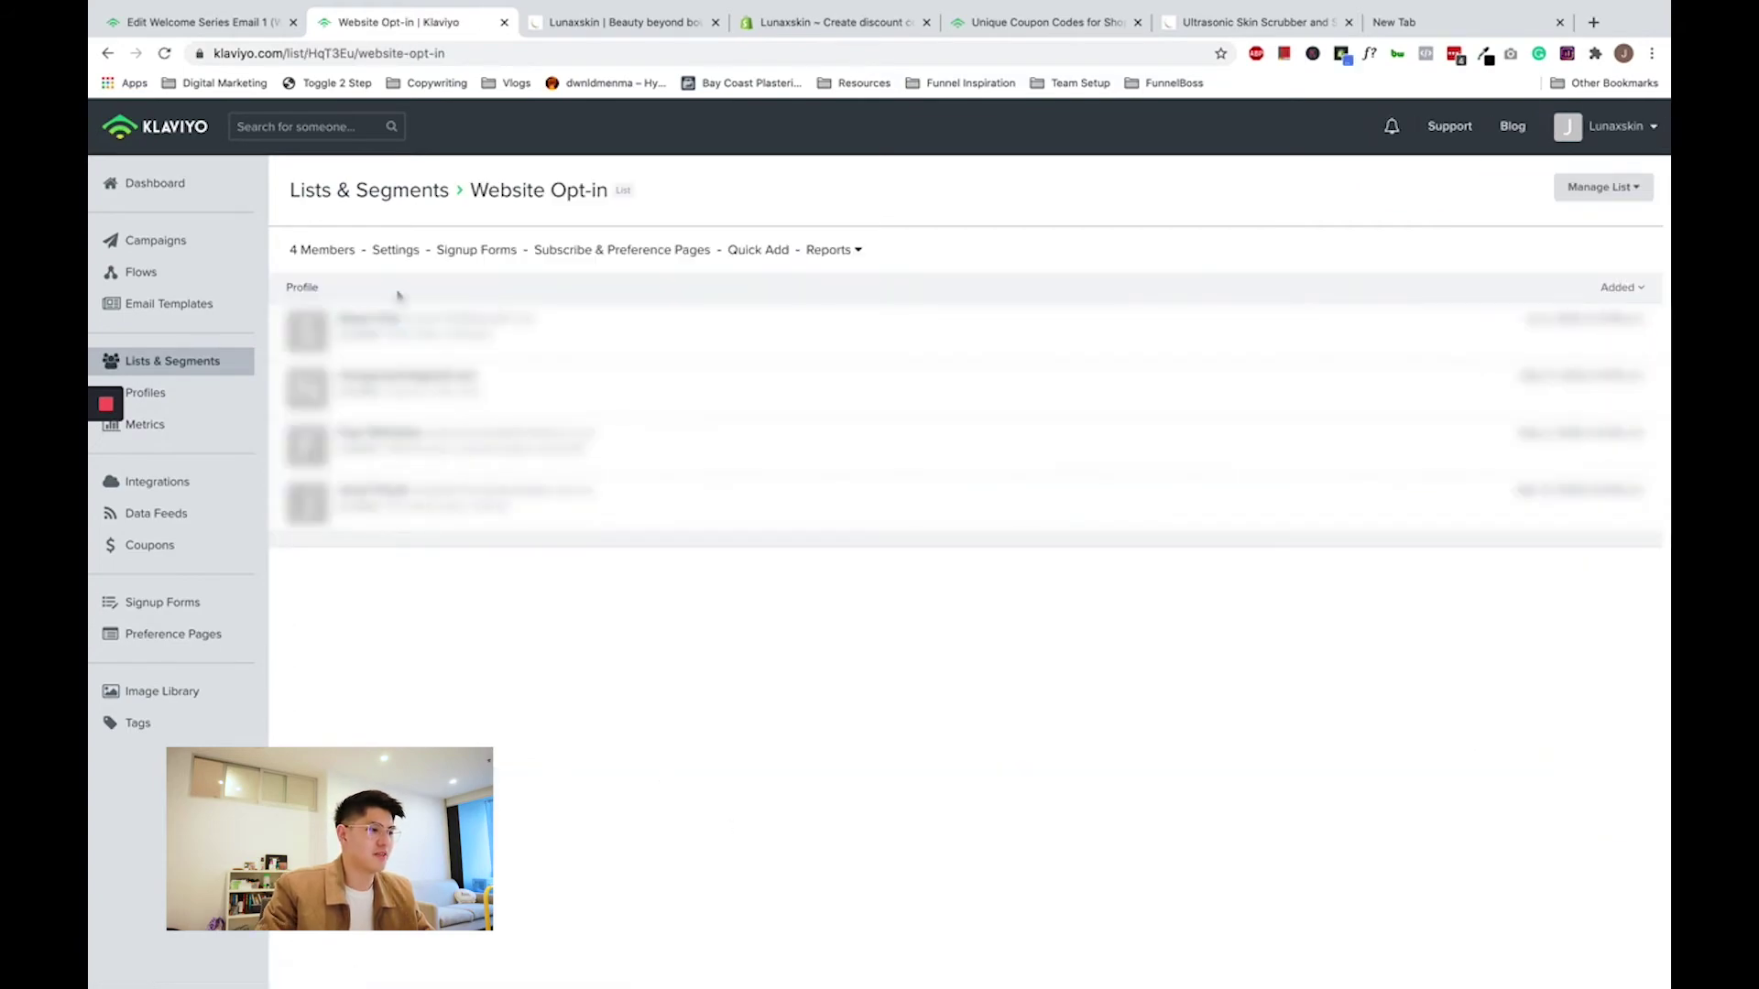
{"action": "key", "text": "ctrl+Left"}
{"action": "key", "text": "ctrl+Left"}
{"action": "key", "text": "ctrl+Left"}
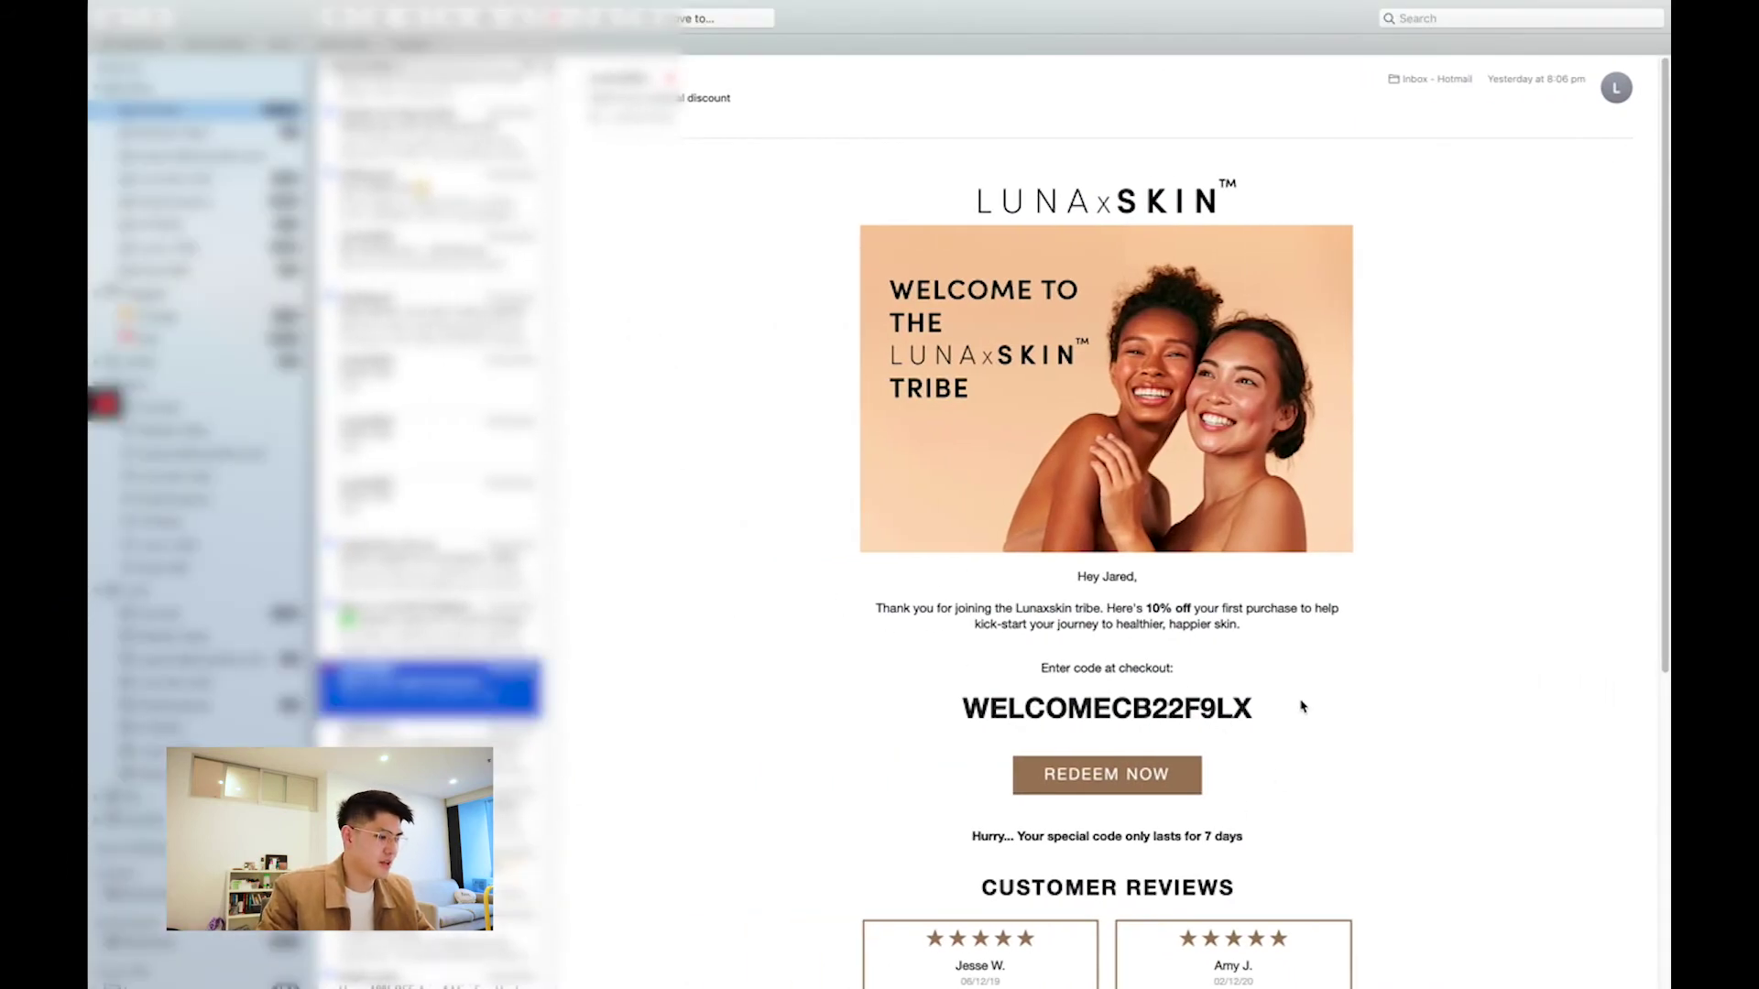
- Inspect the WELCOME-prefixed unique code in the received Lunaxskin welcome email
{"action": "left_click", "coordinate": [1295, 703]}
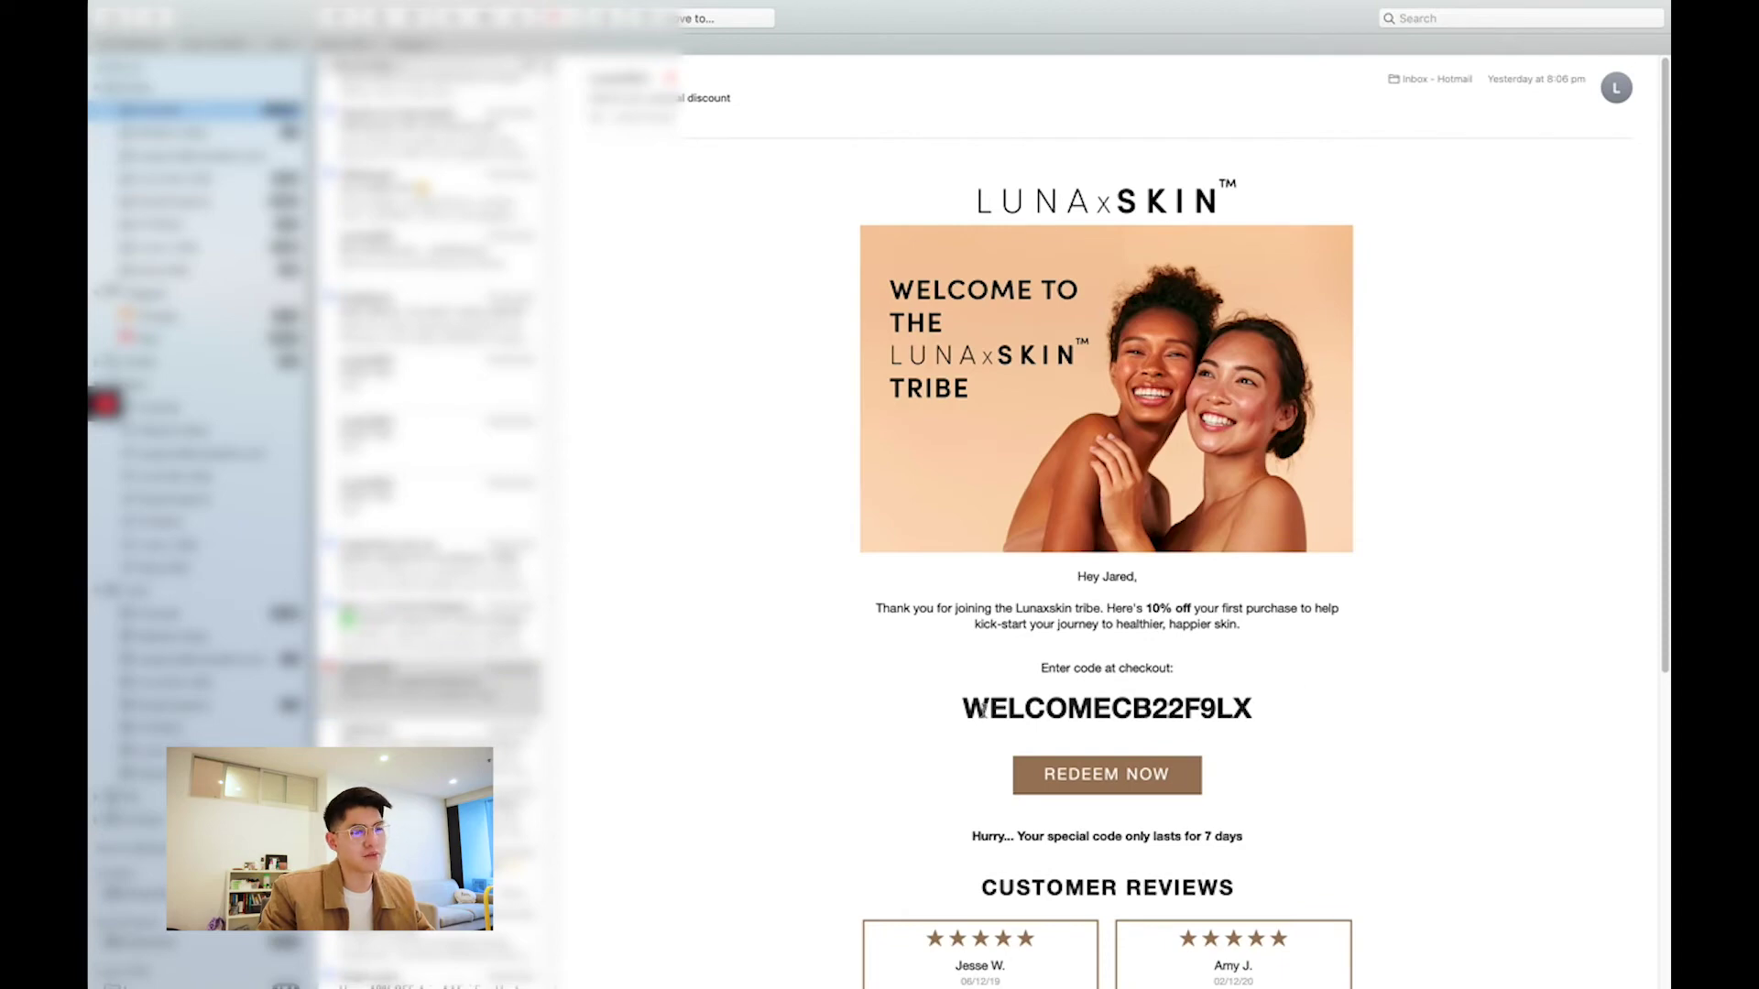
{"action": "left_click_drag", "start_coordinate": [966, 710], "coordinate": [1137, 714]}
{"action": "left_click", "coordinate": [1137, 714]}
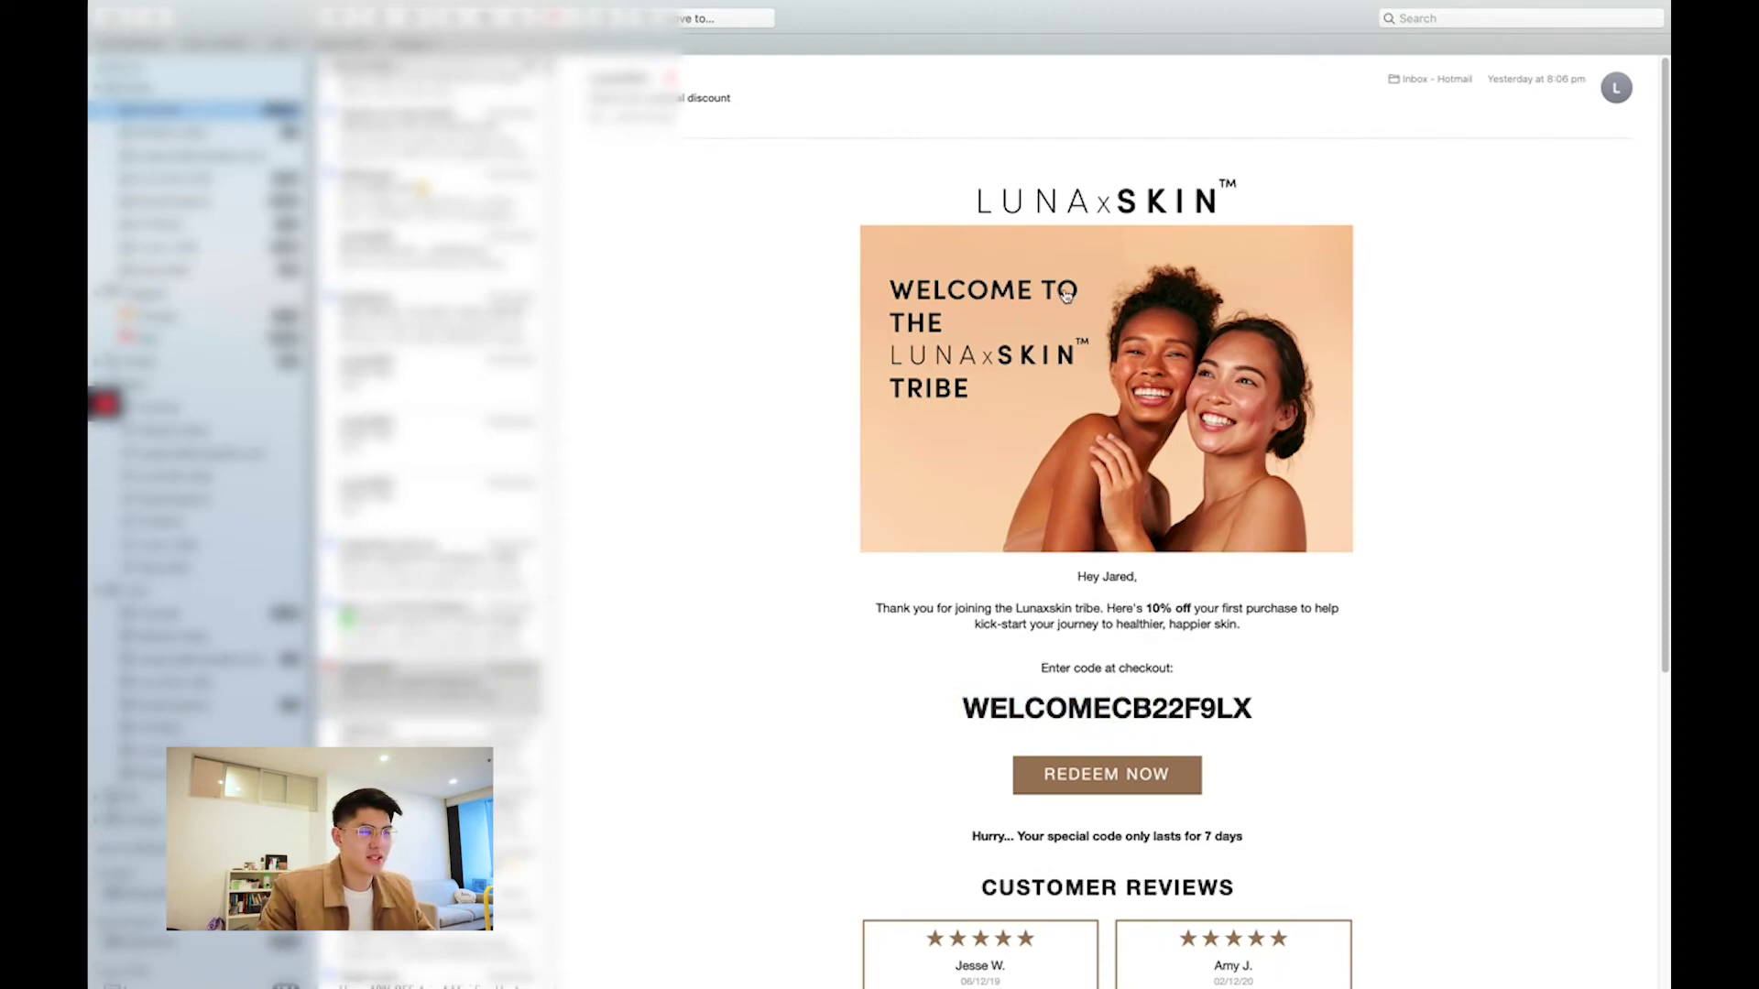
{"action": "scroll", "coordinate": [1302, 566], "scroll_direction": "down", "scroll_amount": 2}
{"action": "scroll", "coordinate": [1327, 622], "scroll_direction": "down", "scroll_amount": 1}
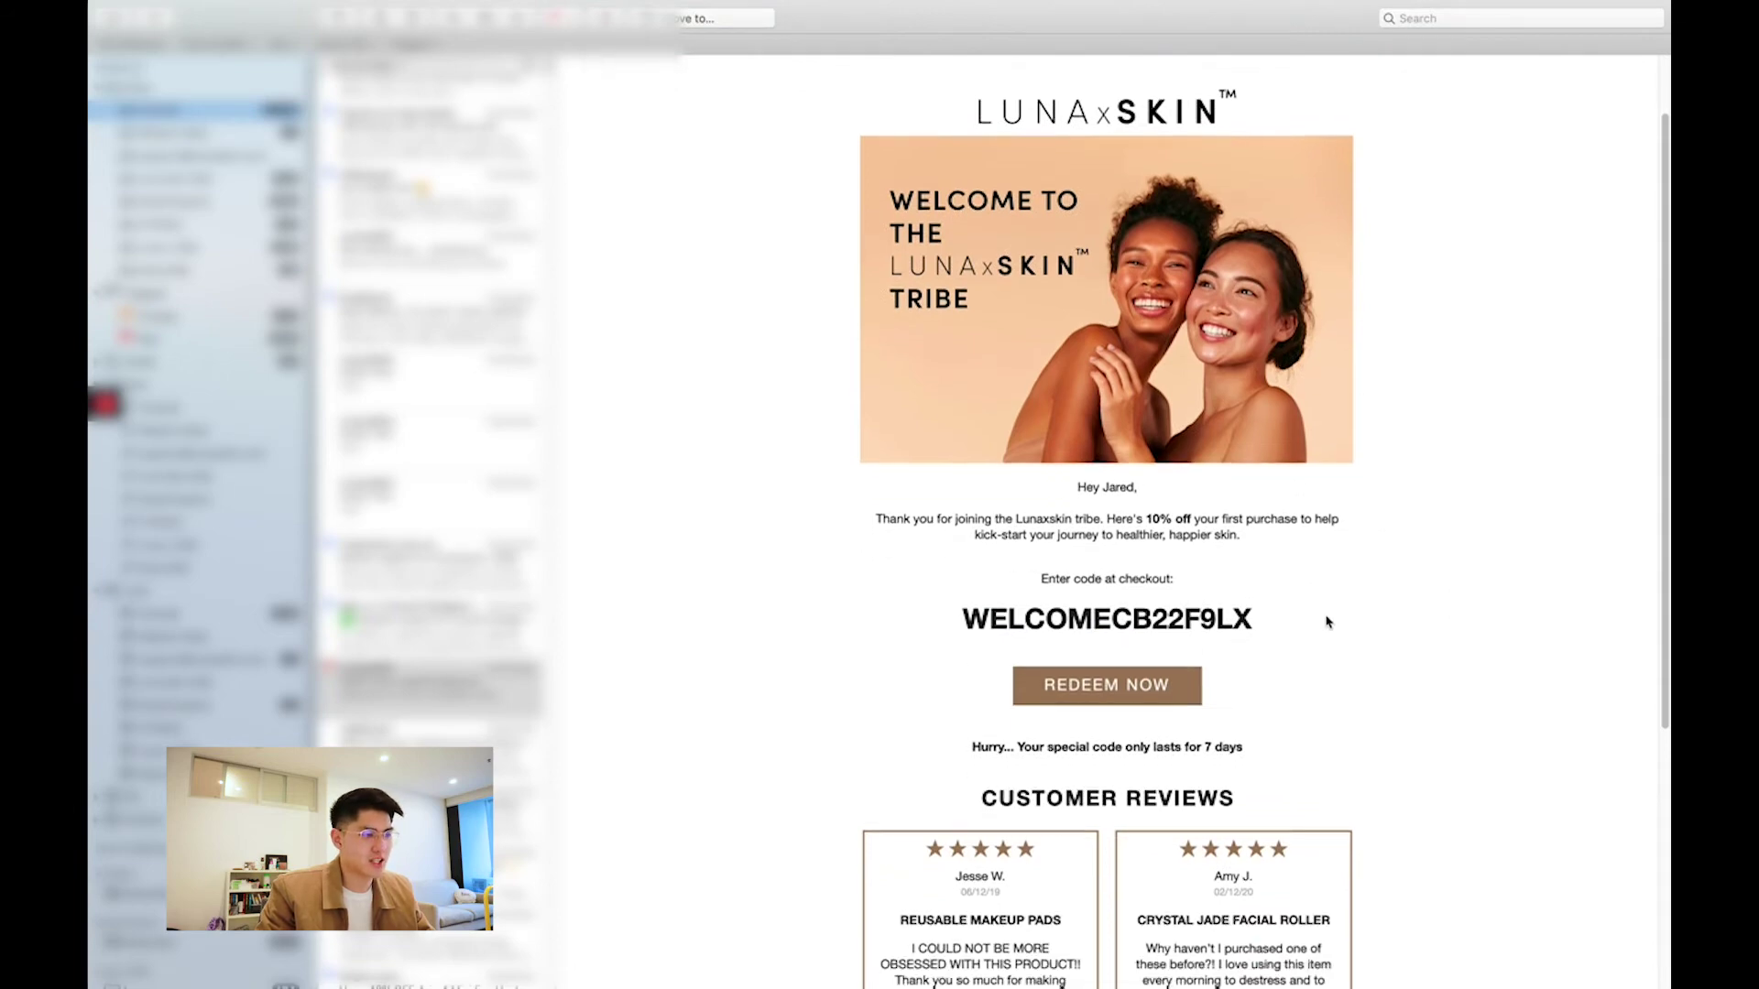
{"action": "left_click_drag", "start_coordinate": [962, 634], "coordinate": [1111, 619]}
{"action": "left_click", "coordinate": [1042, 620]}
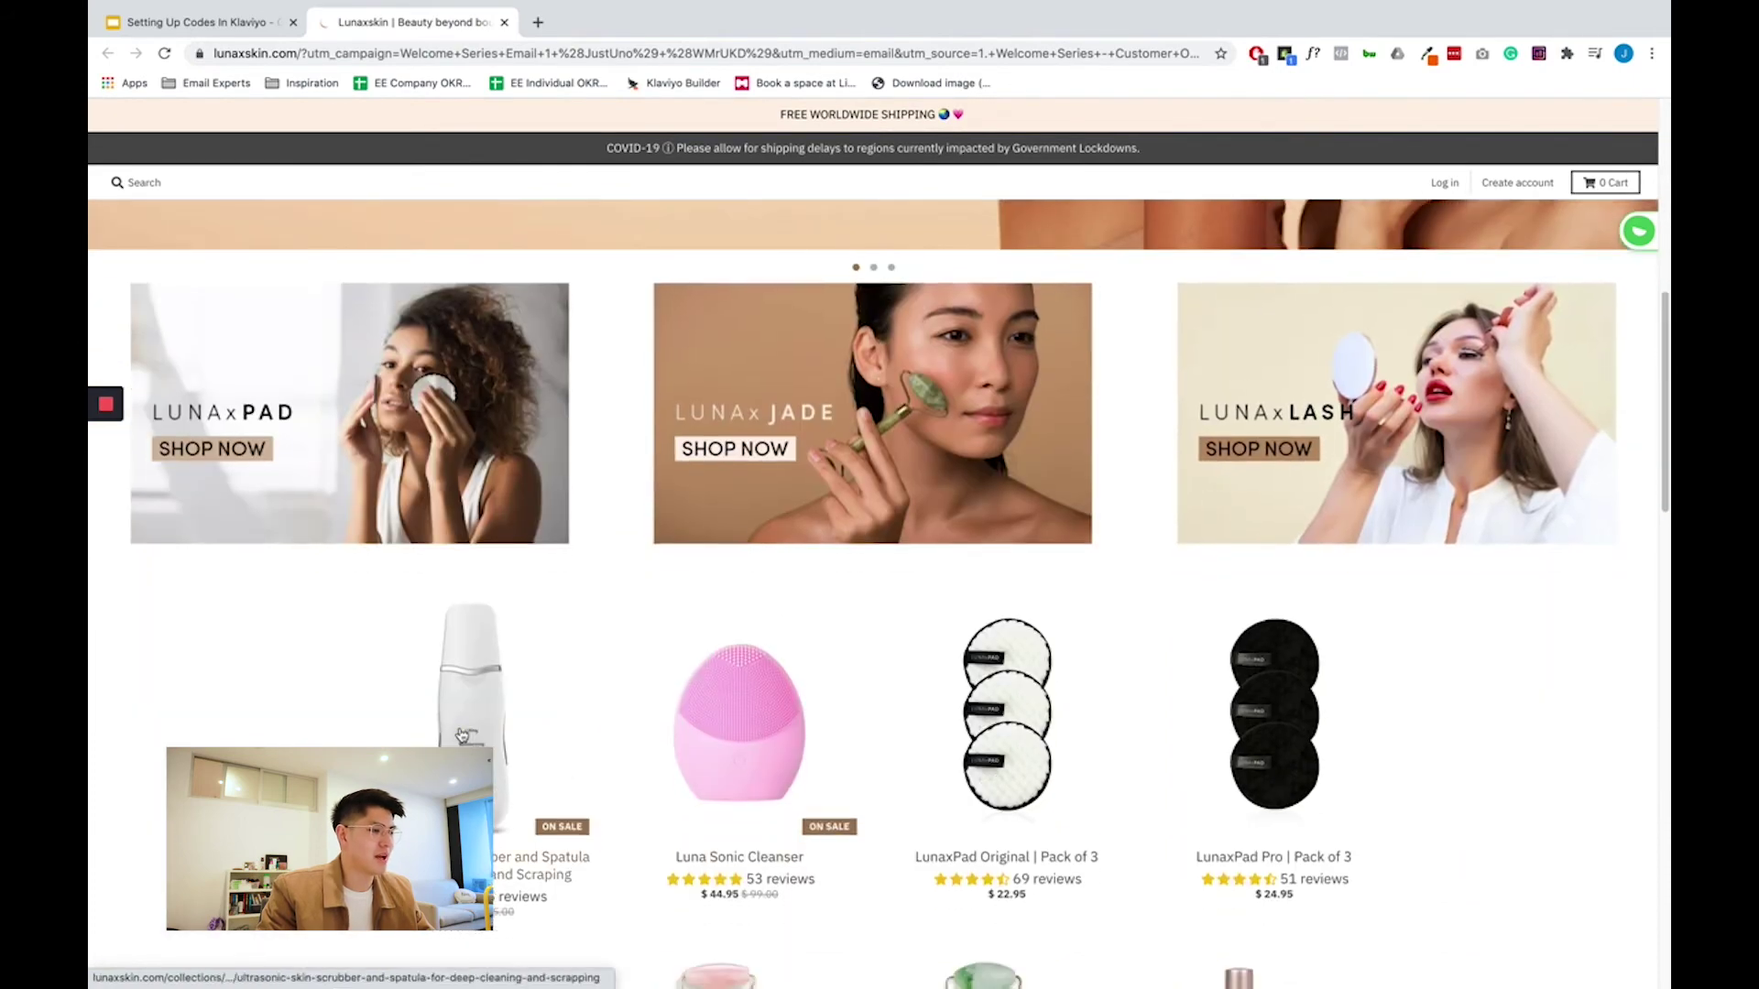
- Buy the Ultrasonic Skin Scrubber to reach checkout with the welcome code auto-applied
{"action": "left_click", "coordinate": [462, 736]}
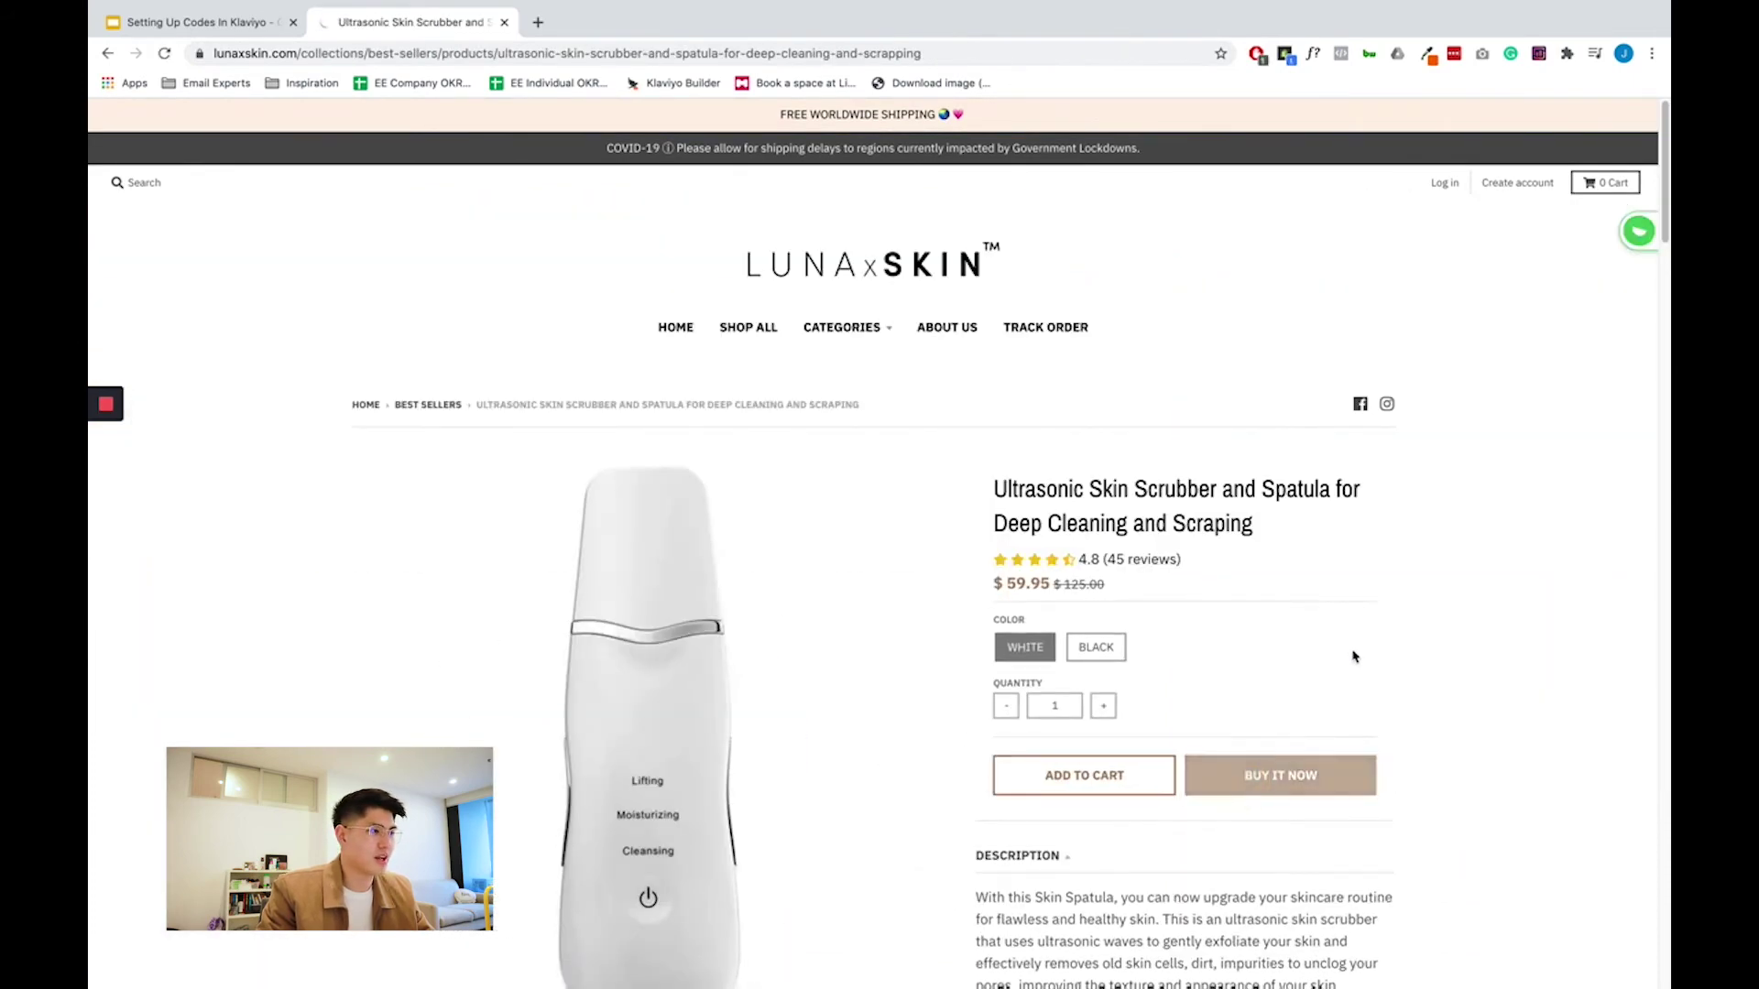
{"action": "left_click", "coordinate": [1280, 775]}
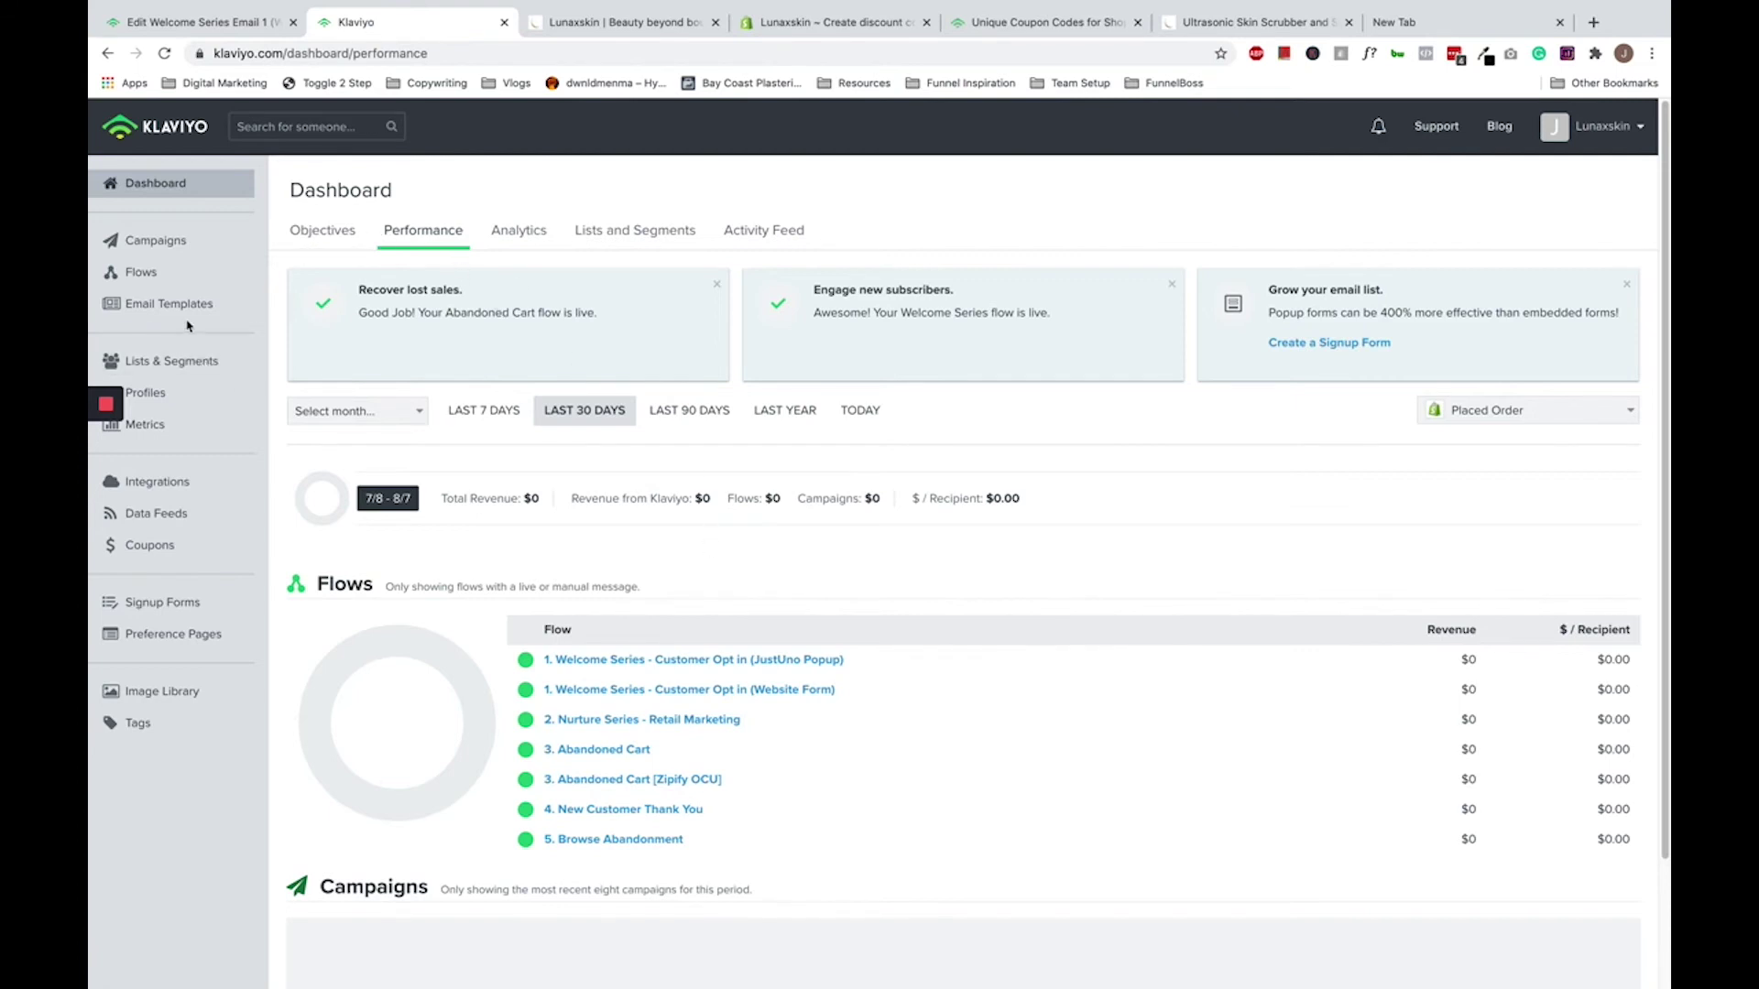
- In Coupons, name the new coupon BLACKFRIDAY with code prefix BF
{"action": "left_click", "coordinate": [195, 544]}
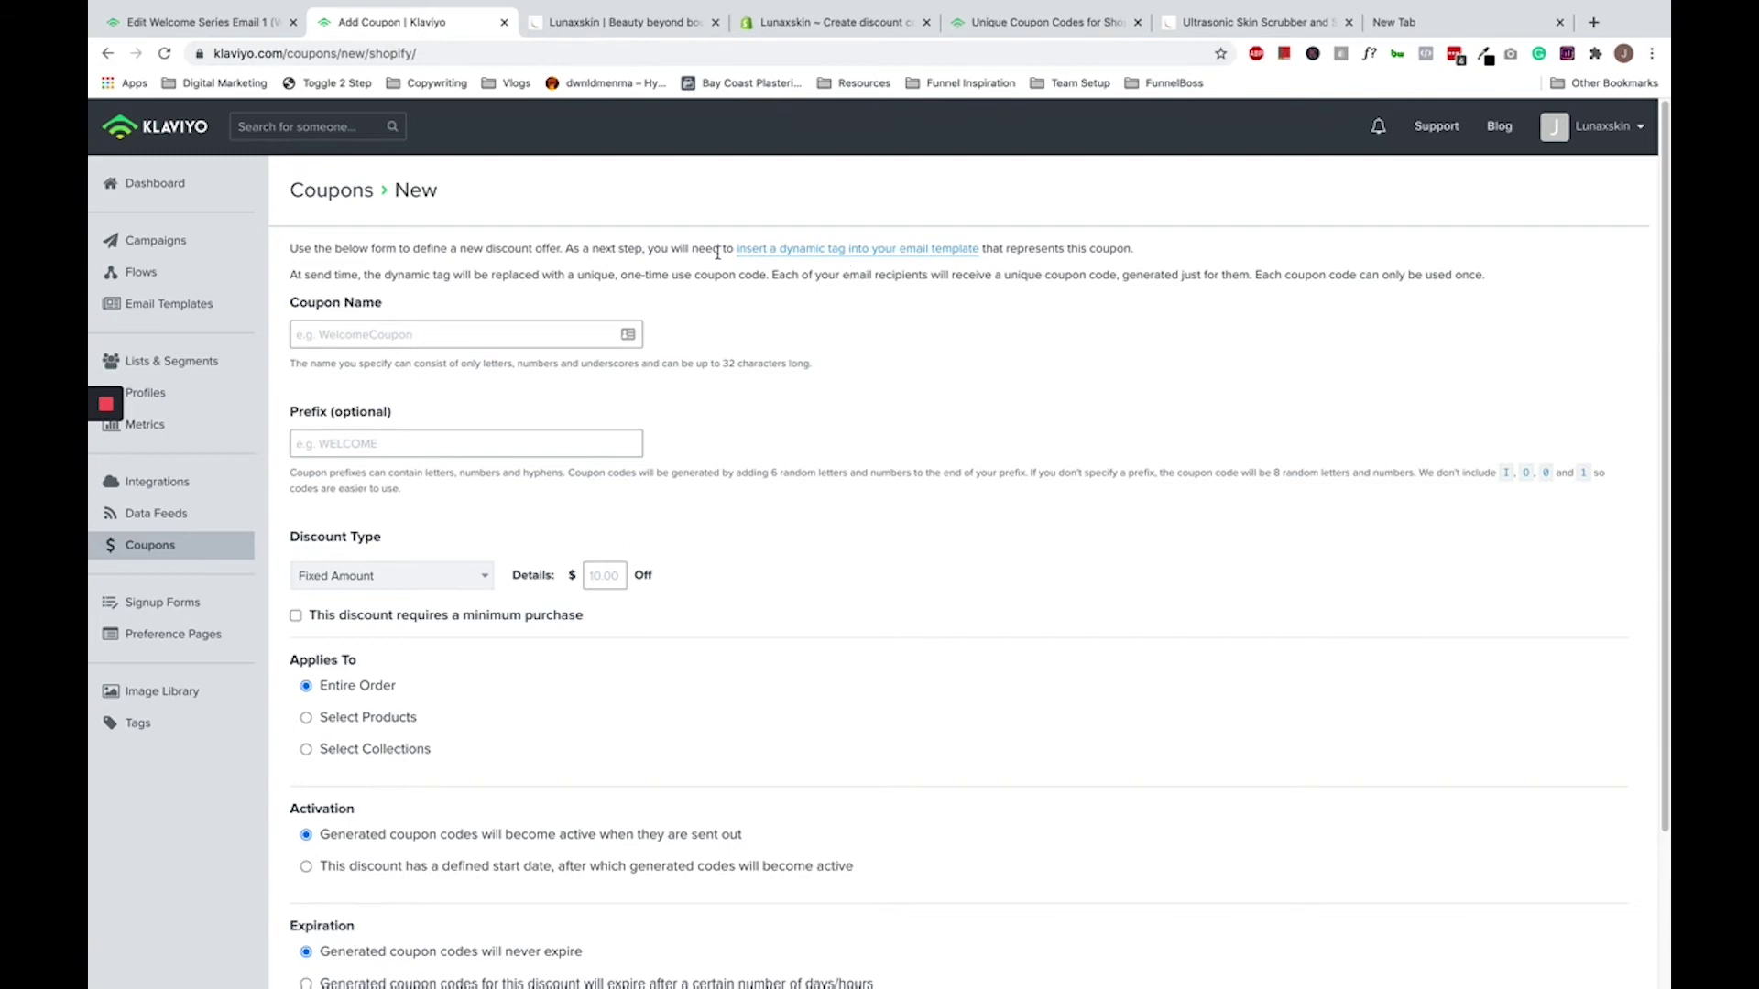
{"action": "left_click", "coordinate": [527, 326]}
{"action": "type", "text": "BLACKFRIDAY"}
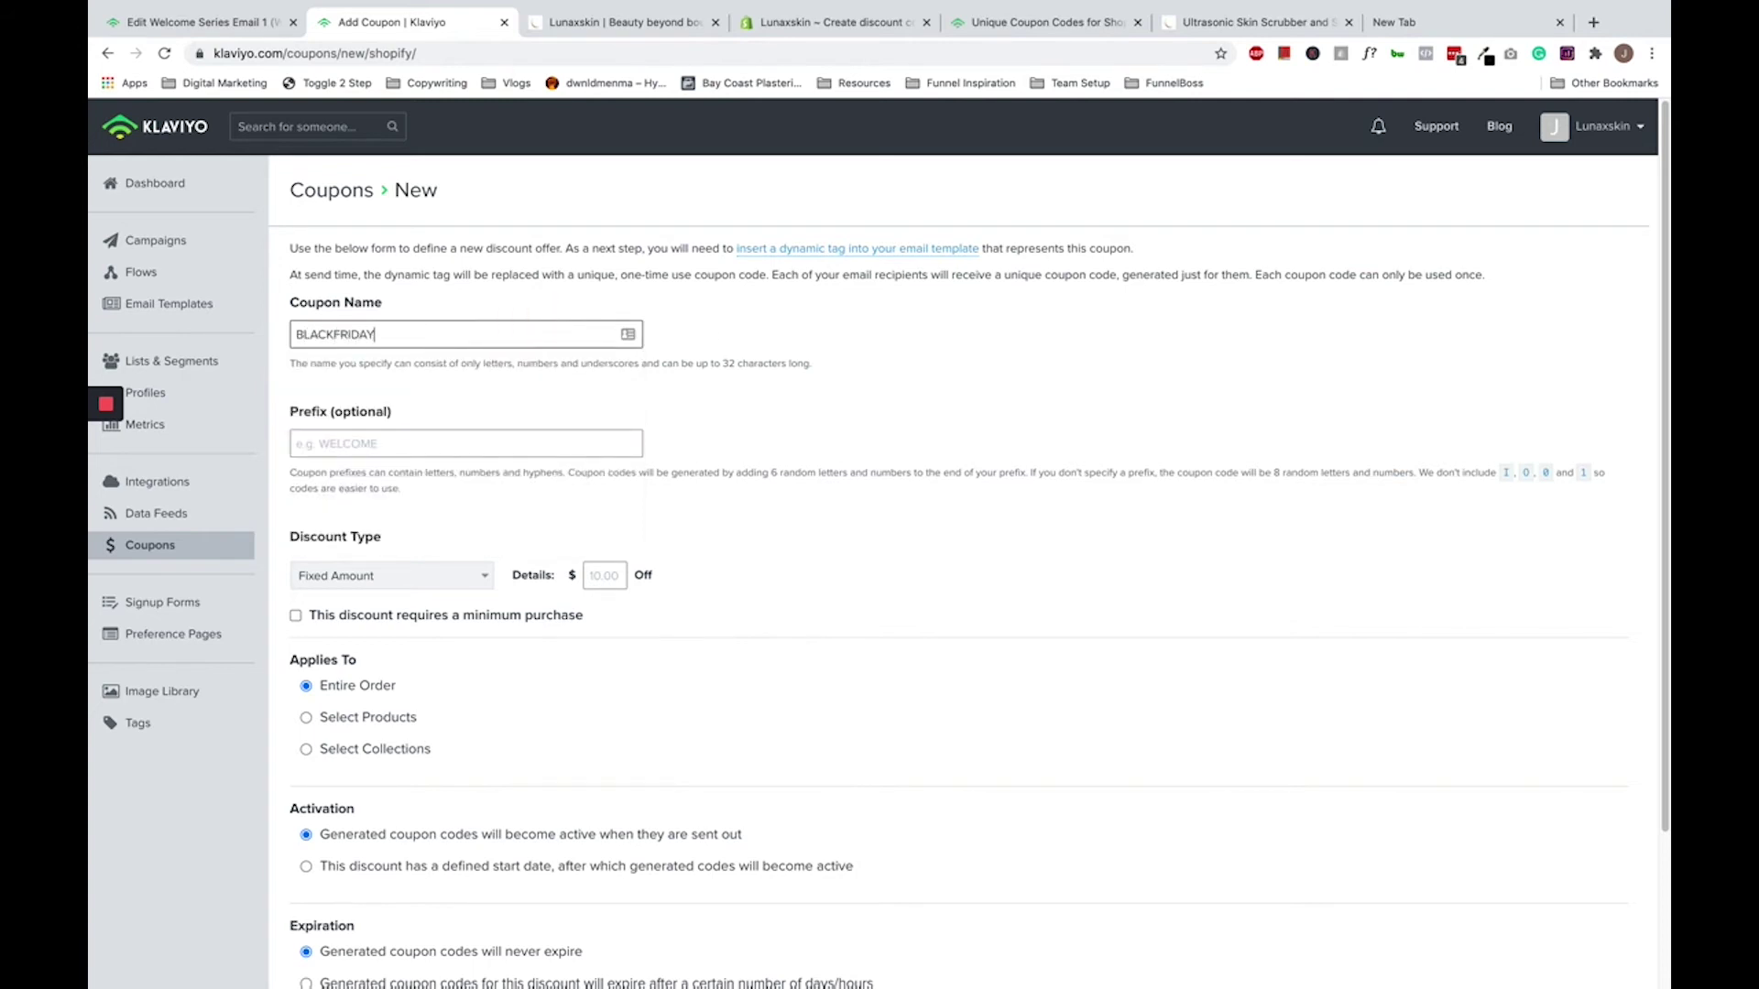
{"action": "left_click", "coordinate": [367, 443]}
{"action": "type", "text": "BF"}
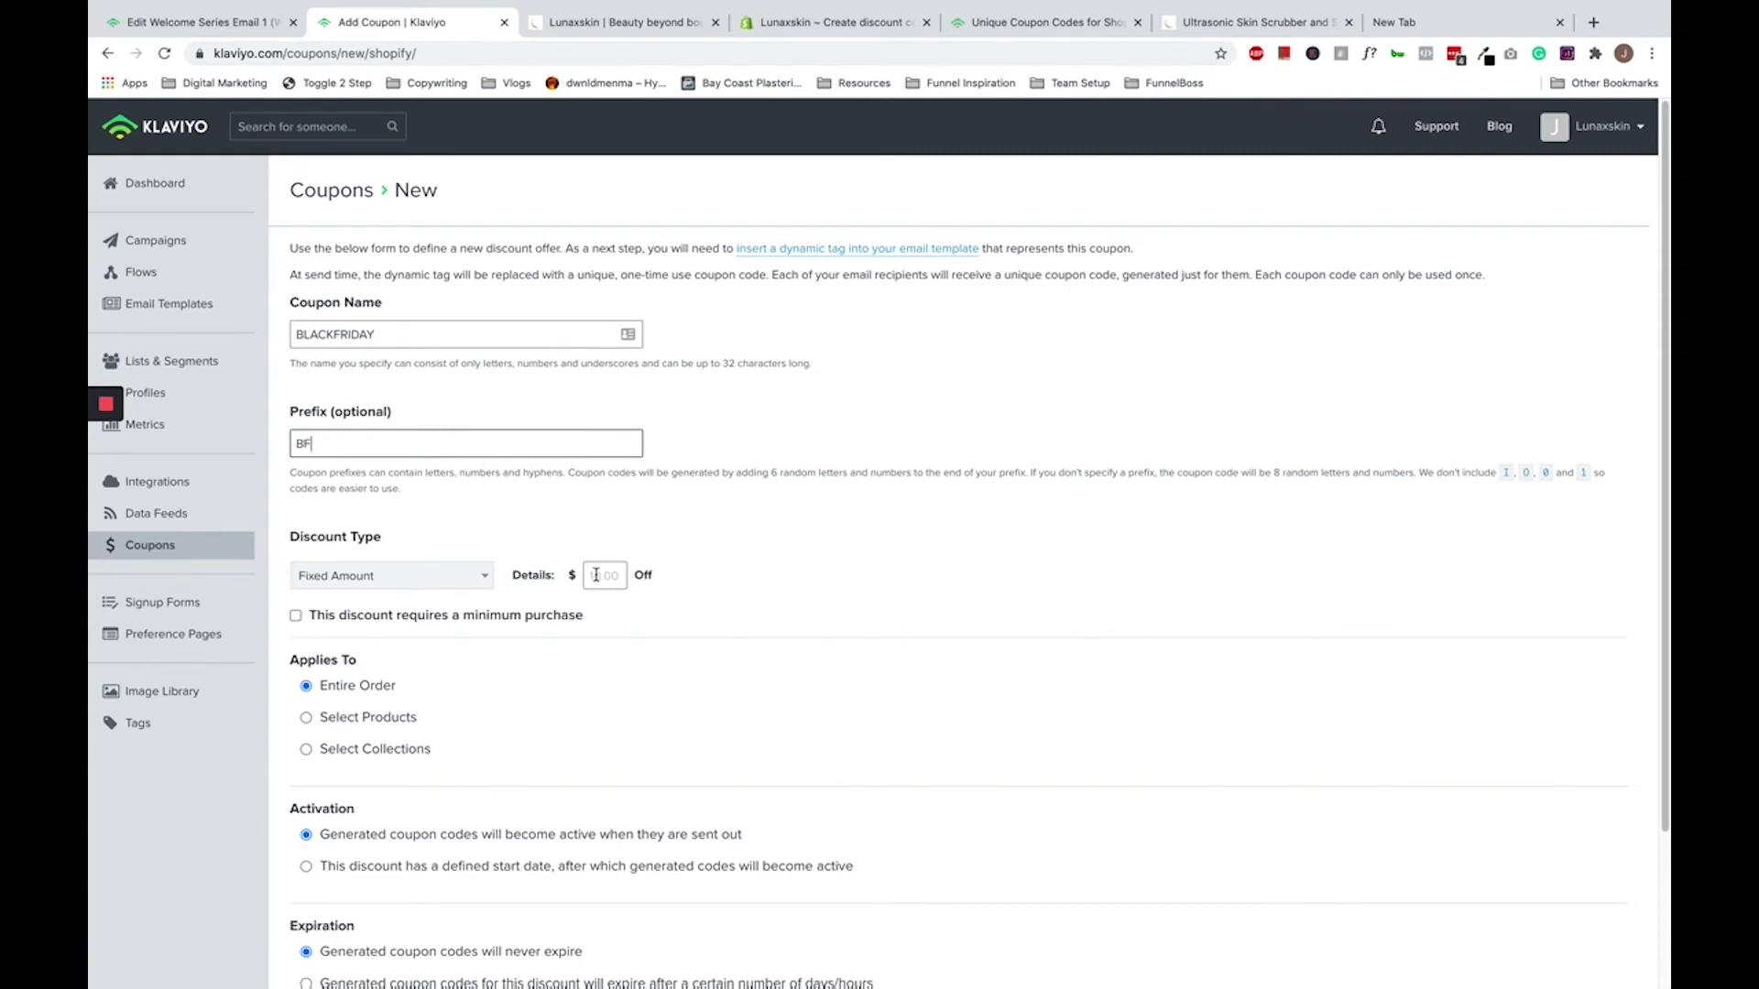
- Set a $10 fixed-amount discount with a $50 minimum purchase
{"action": "left_click", "coordinate": [596, 575]}
{"action": "type", "text": "10"}
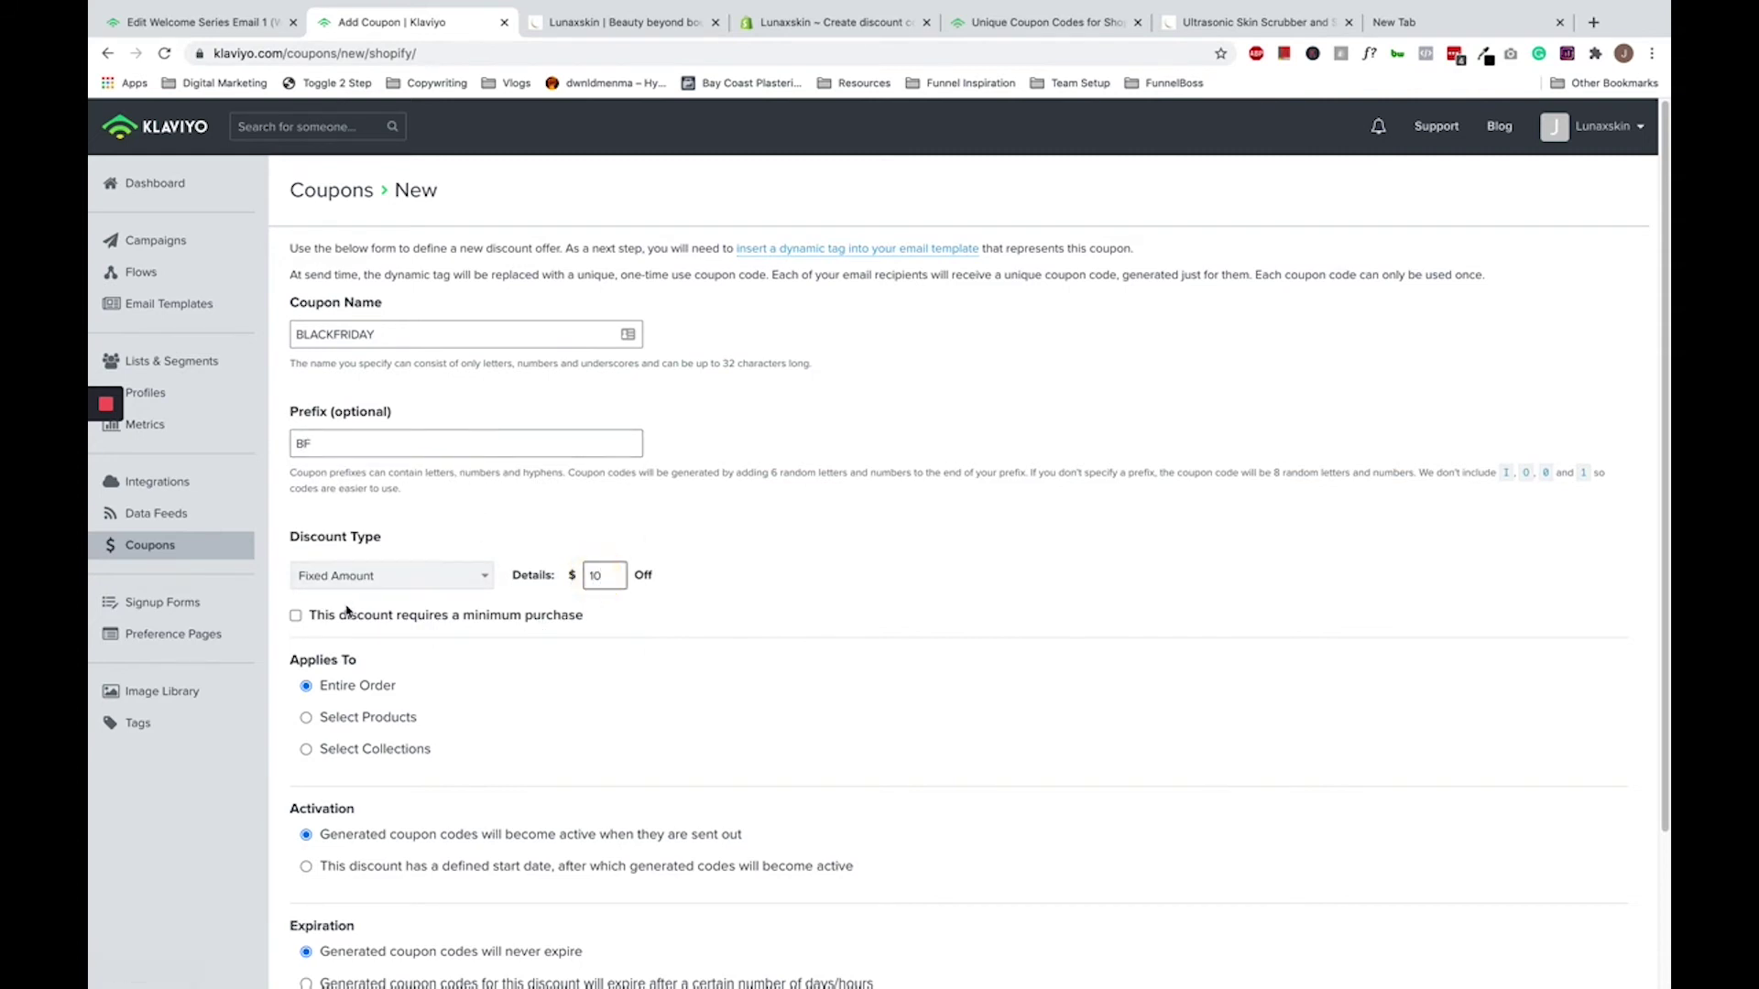
{"action": "left_click", "coordinate": [295, 615]}
{"action": "left_click", "coordinate": [398, 653]}
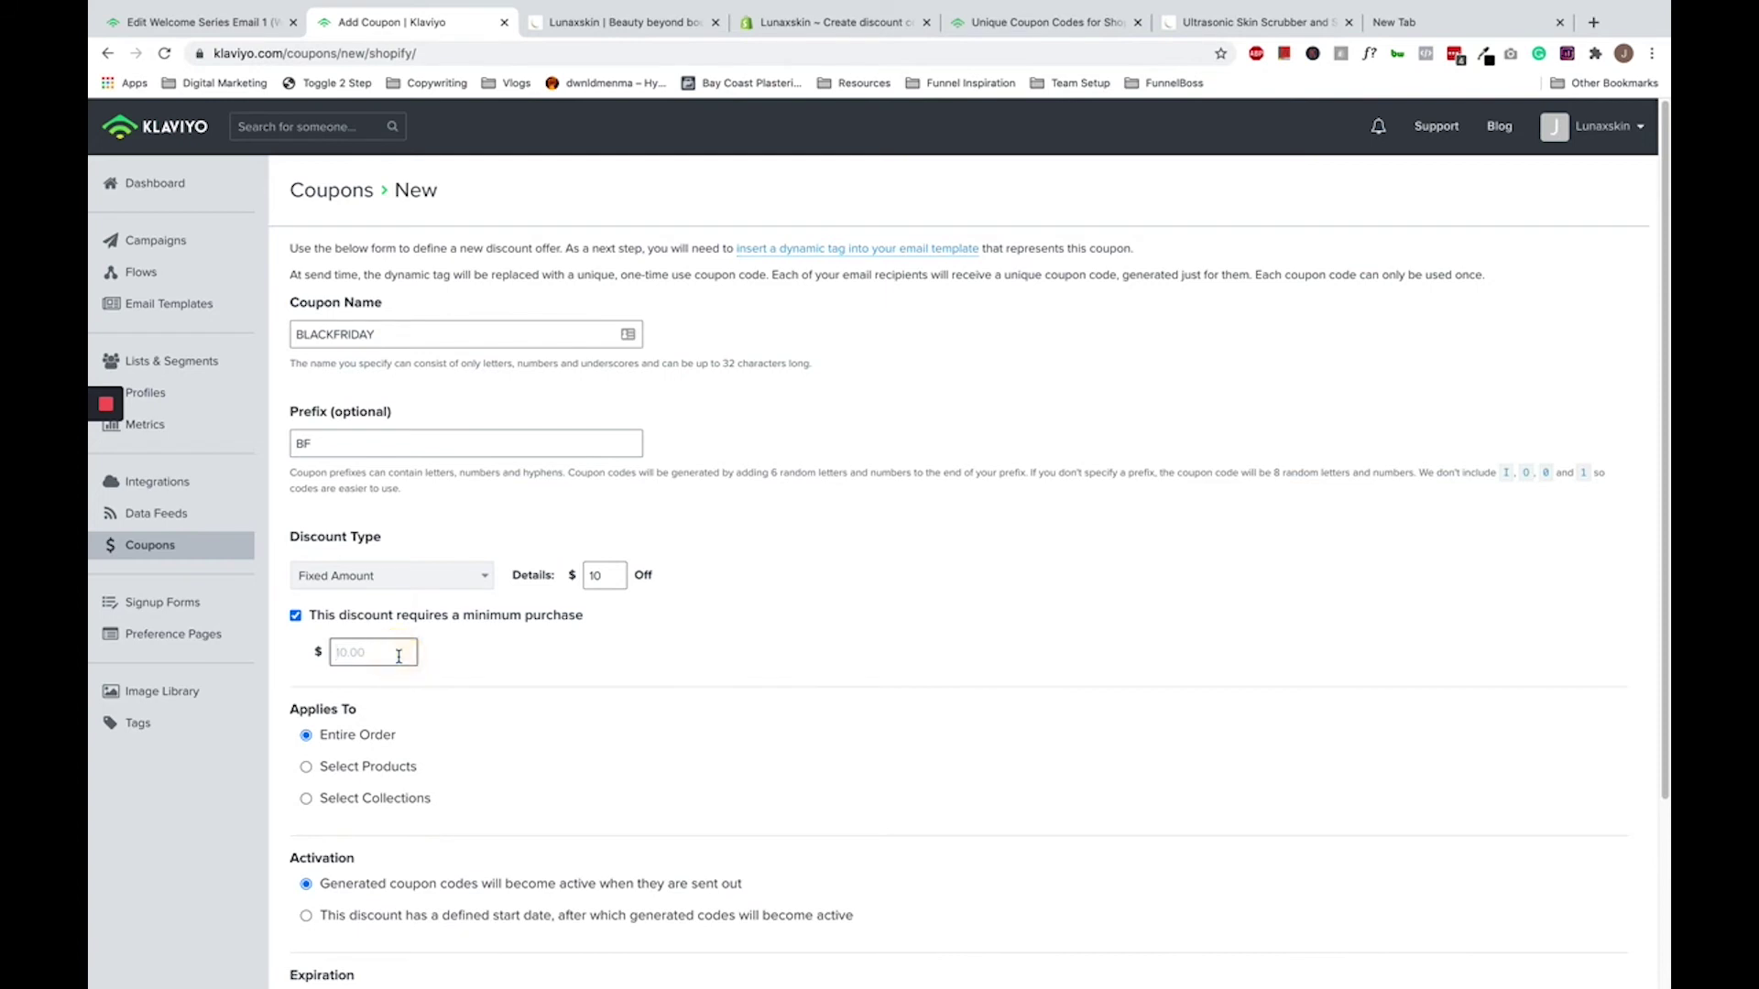
{"action": "type", "text": "50"}
{"action": "scroll", "coordinate": [382, 638], "scroll_direction": "down", "scroll_amount": 1}
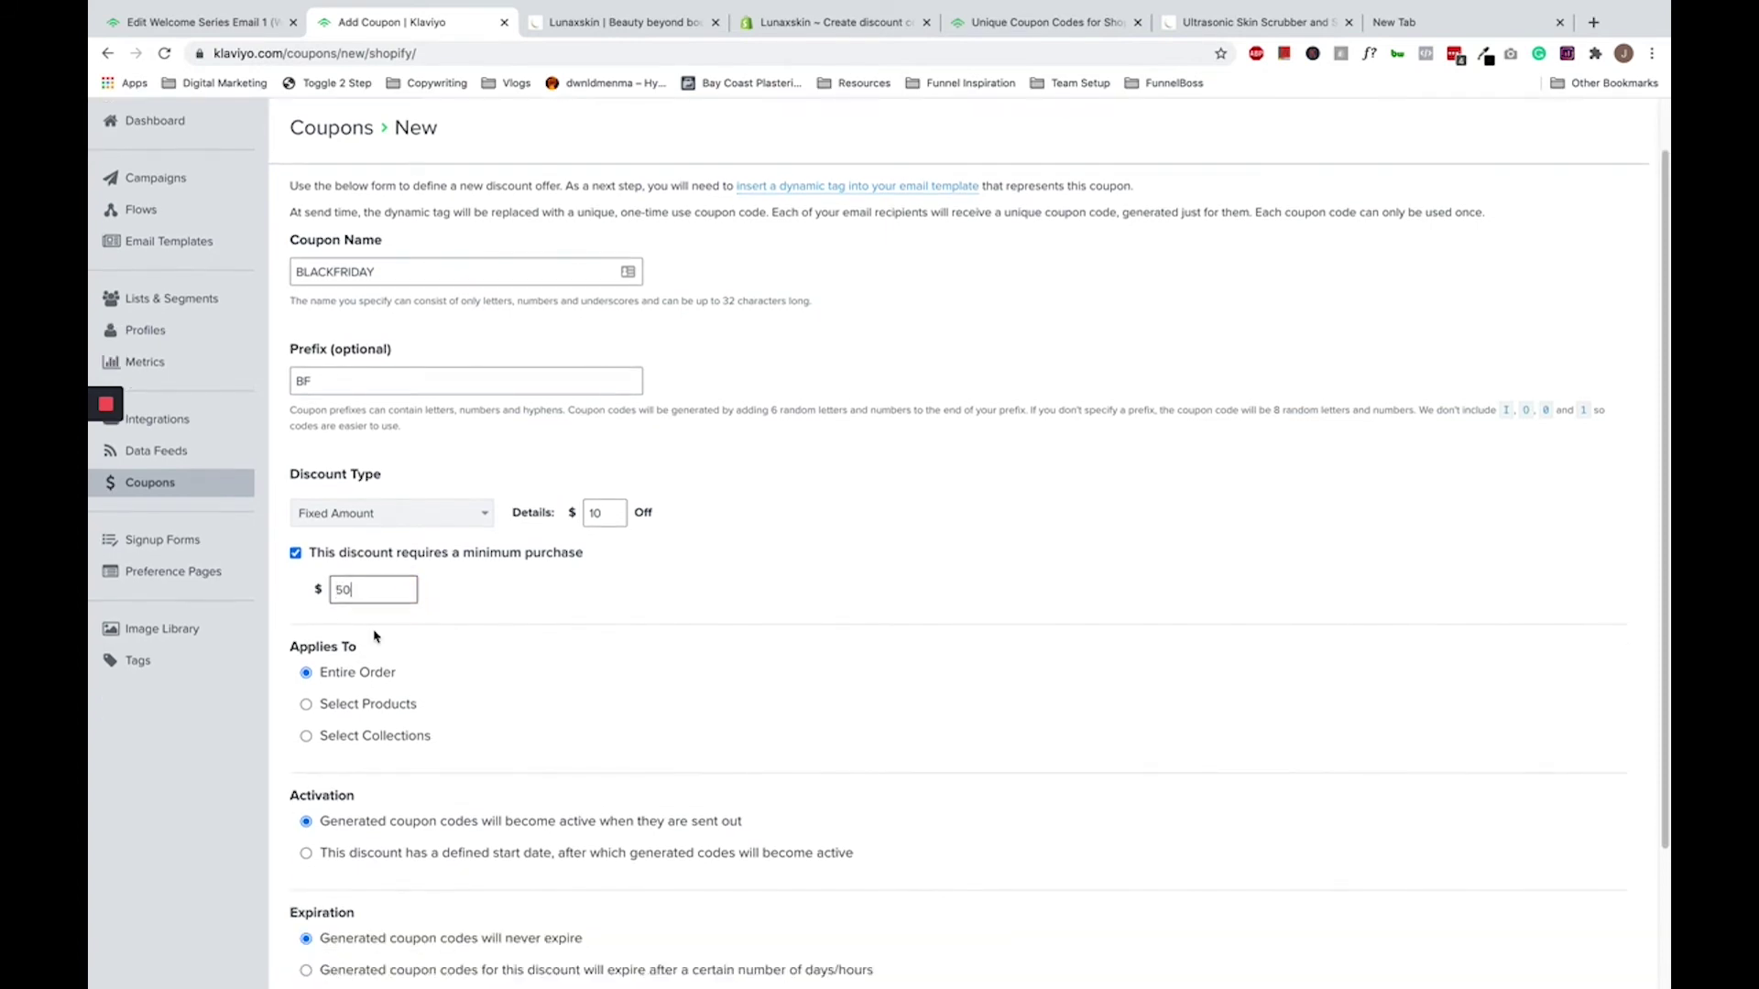
{"action": "left_click", "coordinate": [404, 515]}
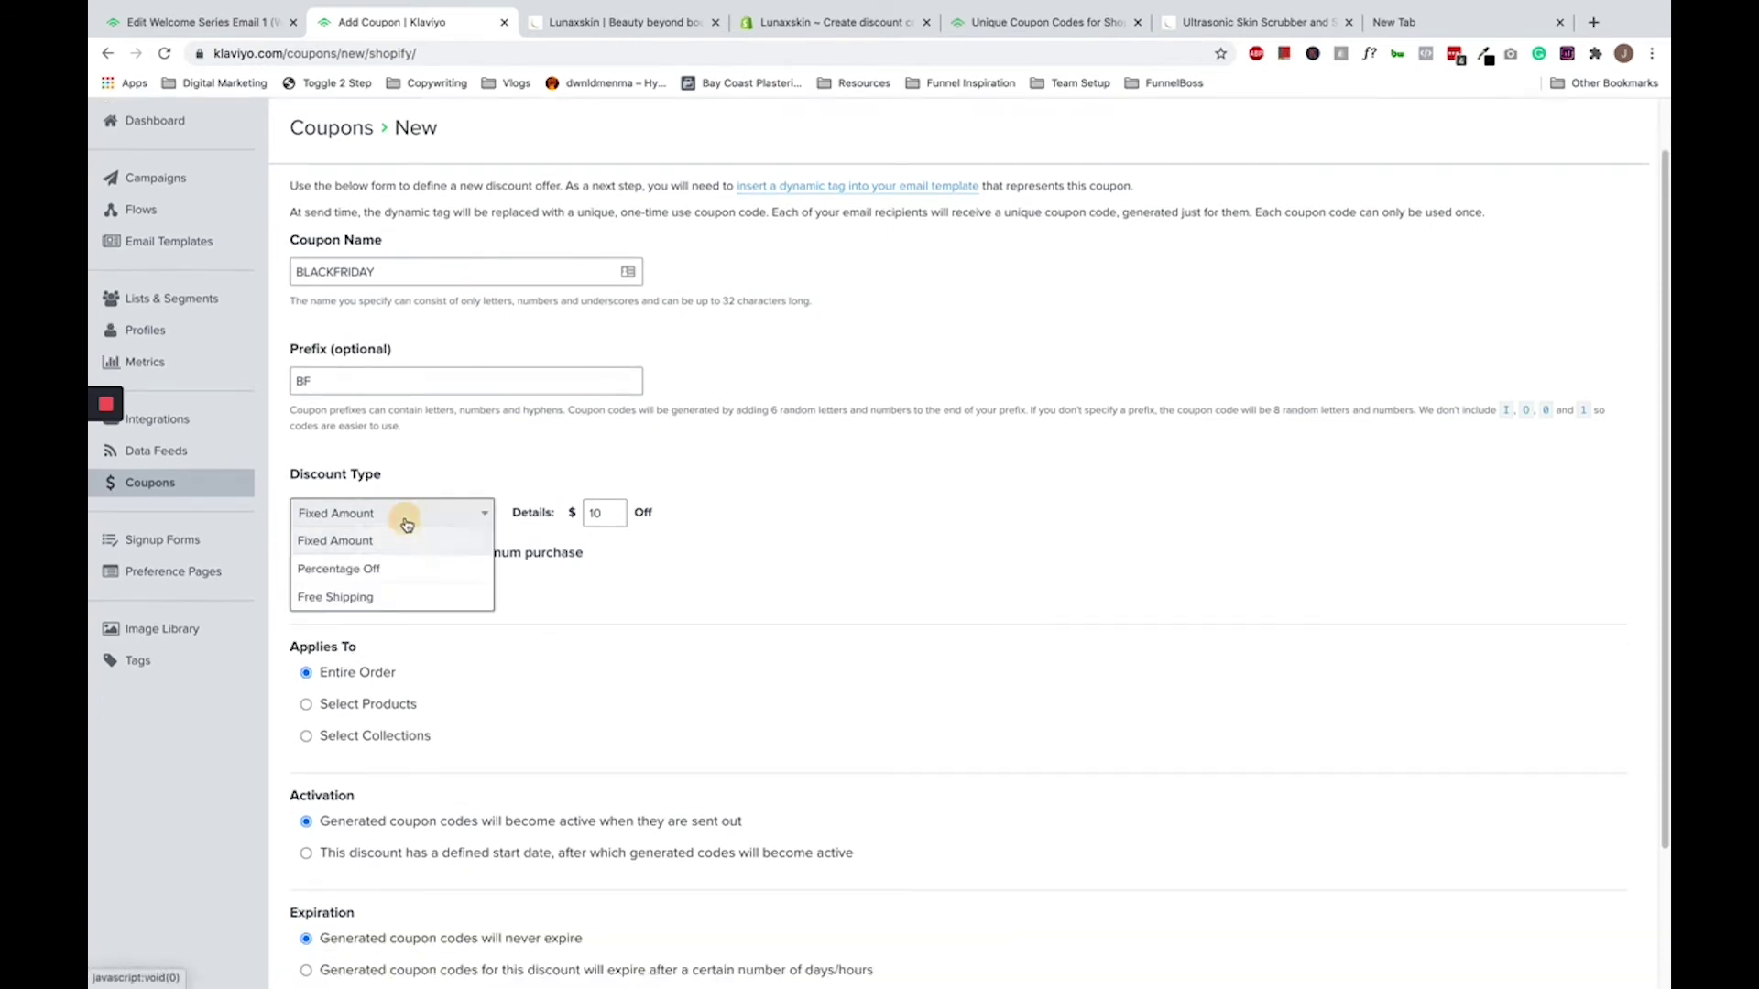
{"action": "left_click", "coordinate": [577, 453]}
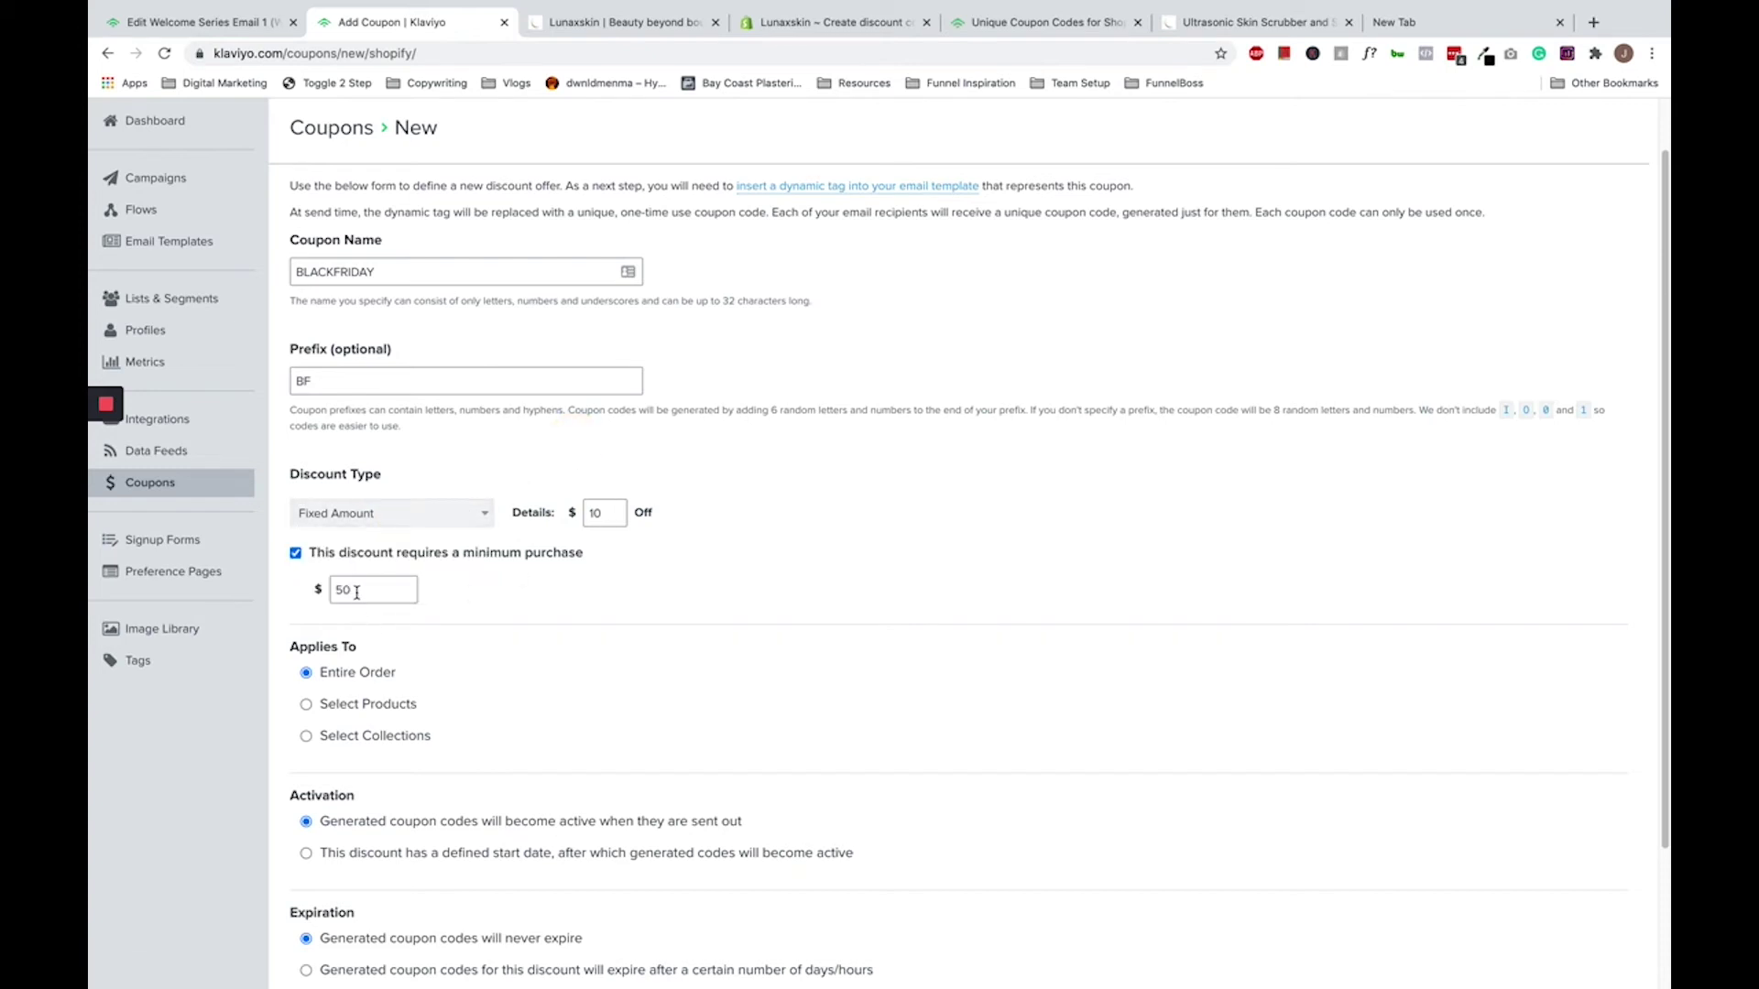
{"action": "scroll", "coordinate": [391, 600], "scroll_direction": "down", "scroll_amount": 1}
{"action": "scroll", "coordinate": [392, 595], "scroll_direction": "down", "scroll_amount": 1}
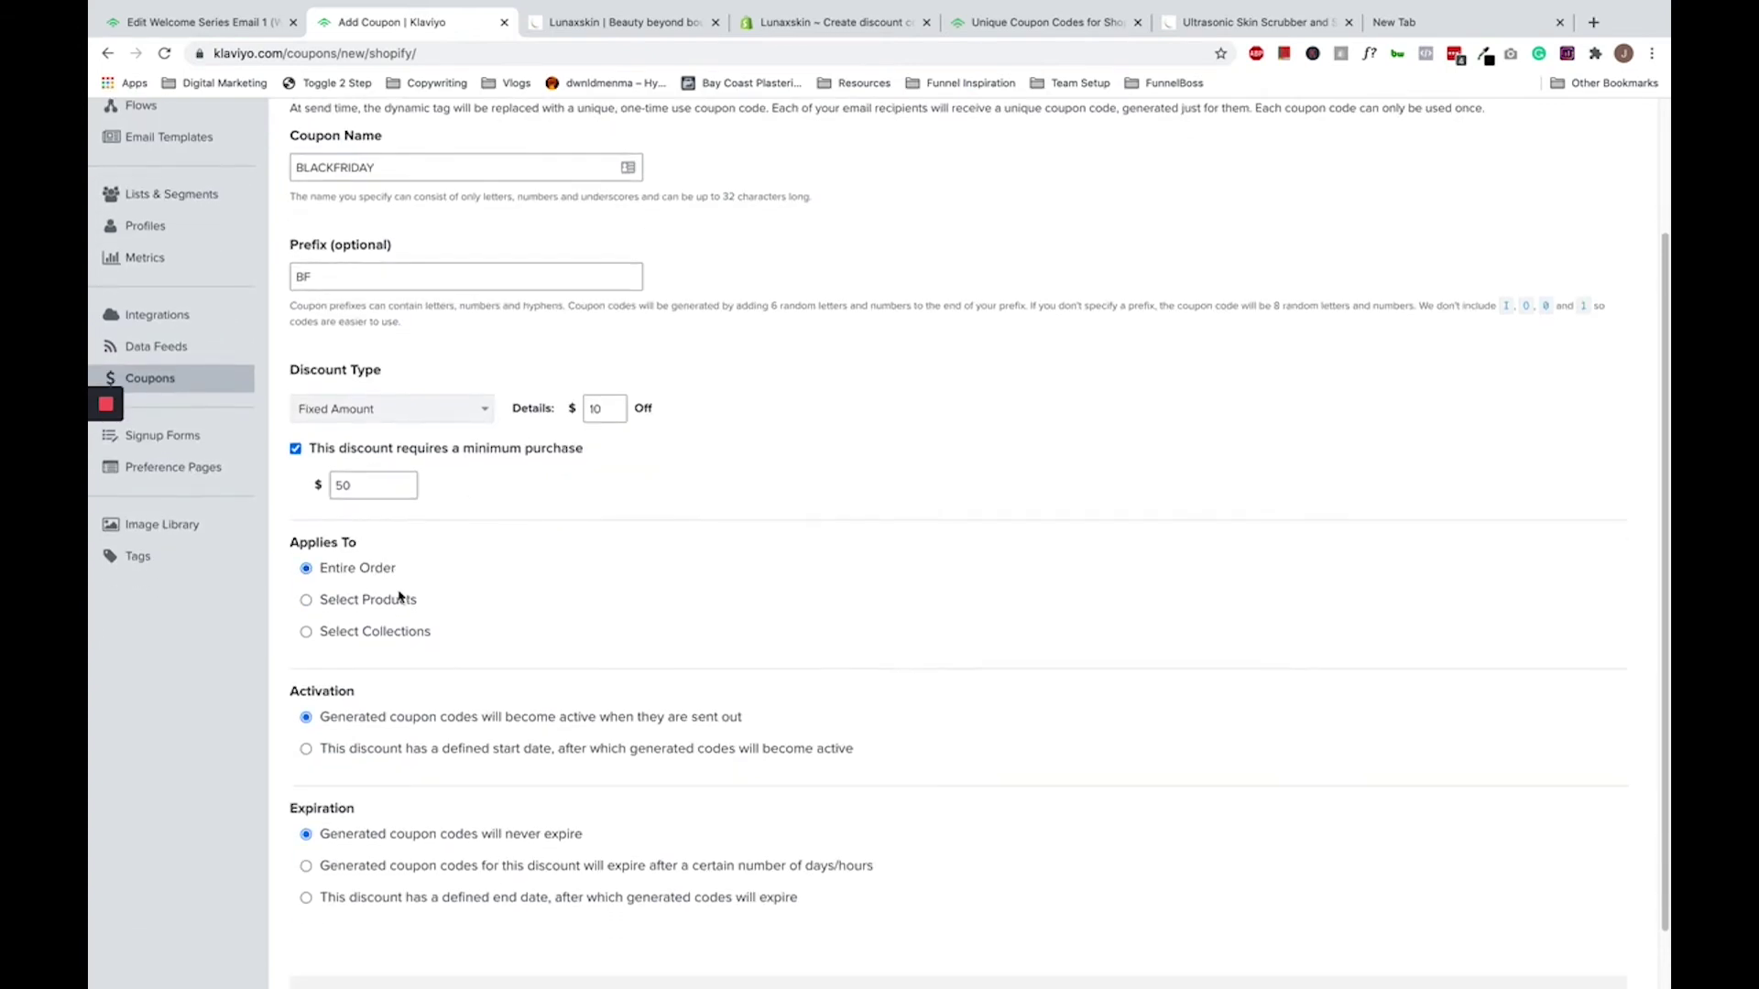
- Give the BLACKFRIDAY coupon a defined start date and an Aug 11 2020 expiration date
{"action": "left_click", "coordinate": [406, 701]}
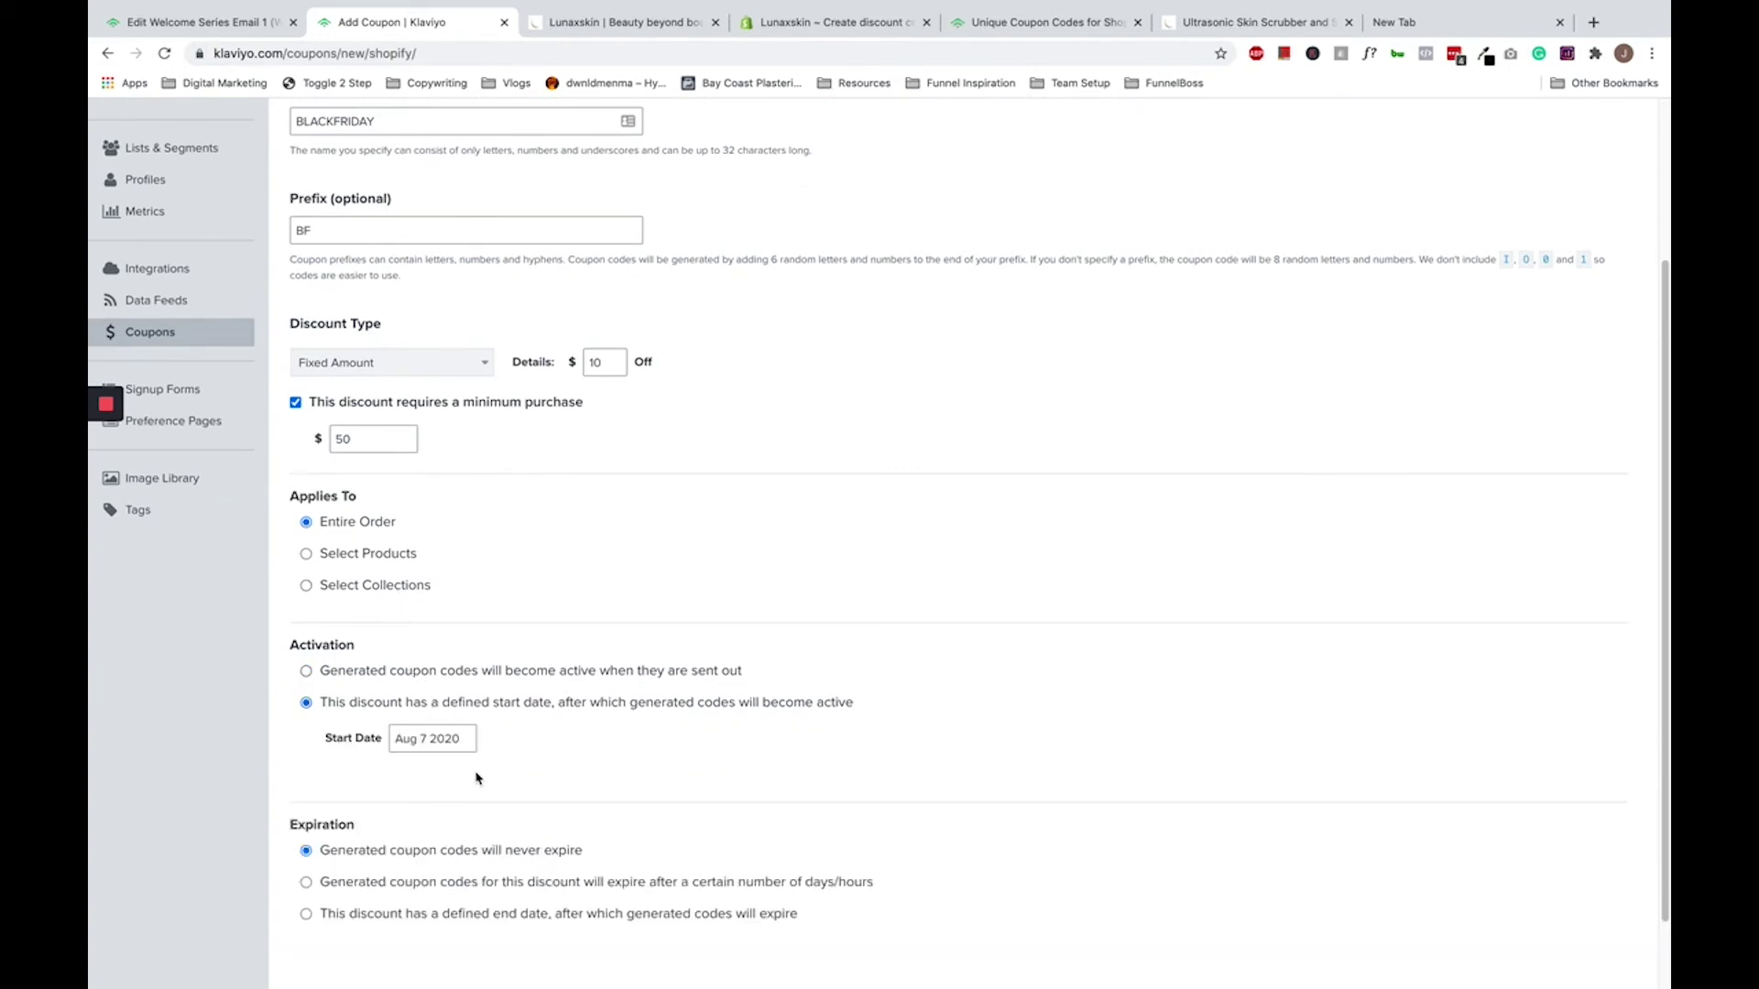
{"action": "left_click", "coordinate": [408, 701]}
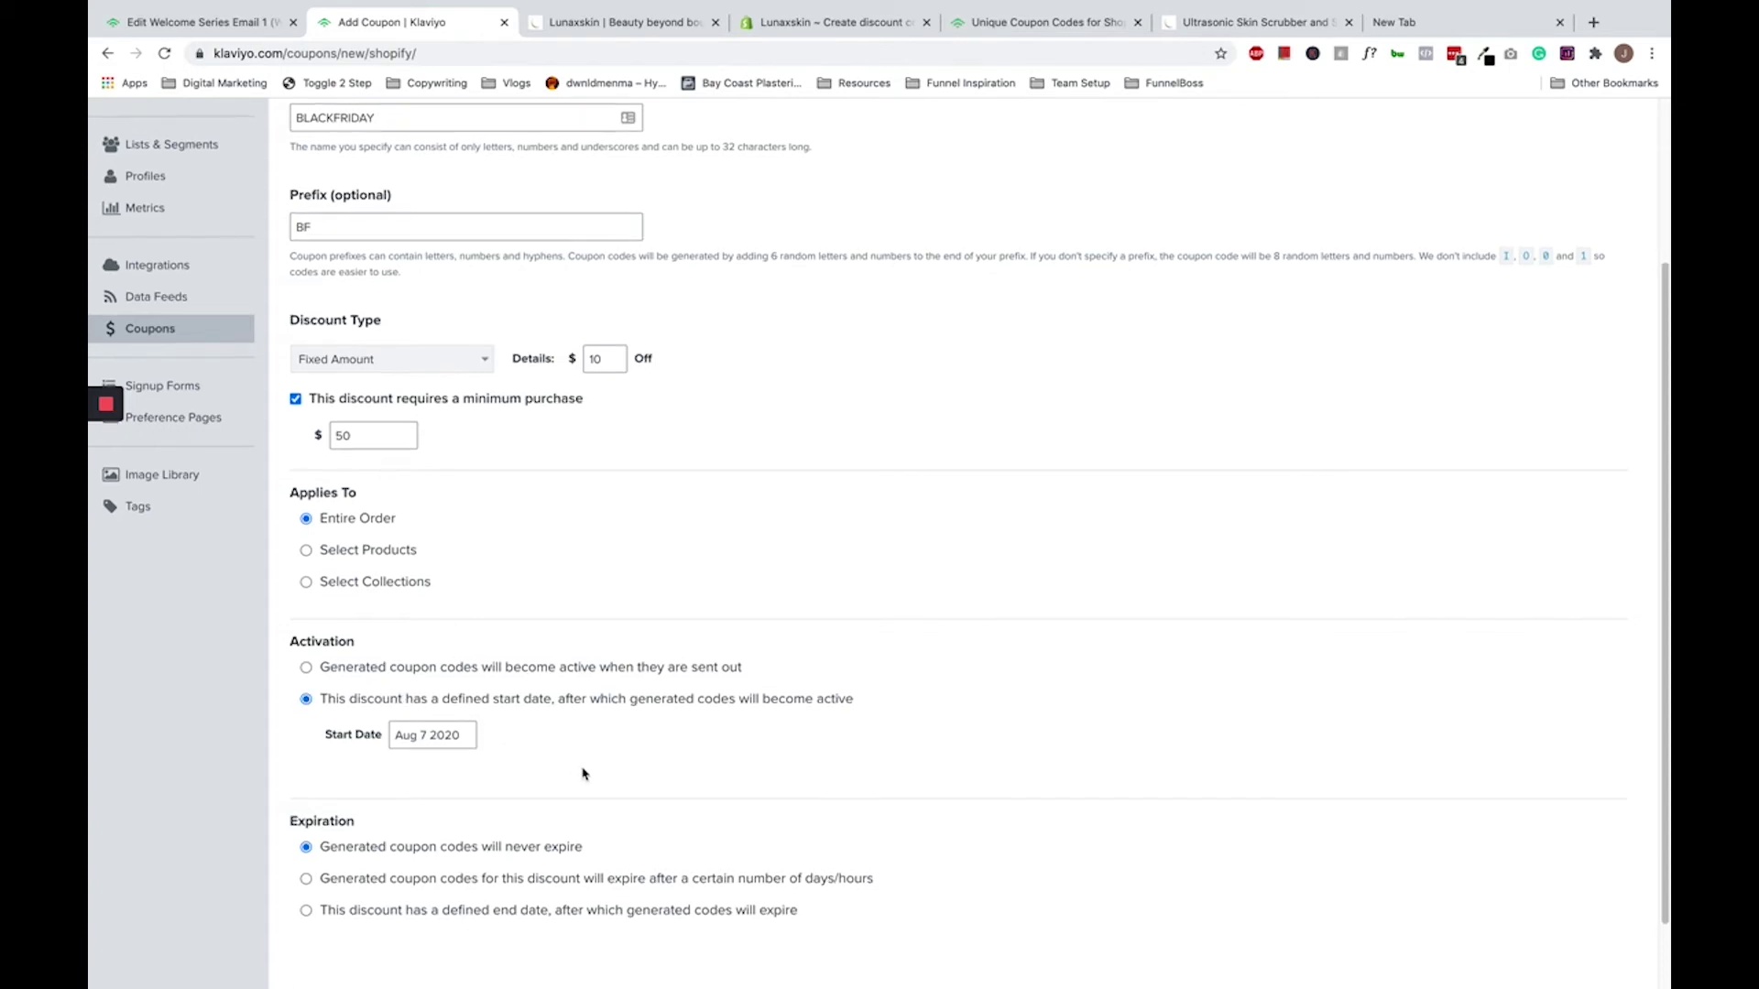
{"action": "scroll", "coordinate": [583, 774], "scroll_direction": "down", "scroll_amount": 2}
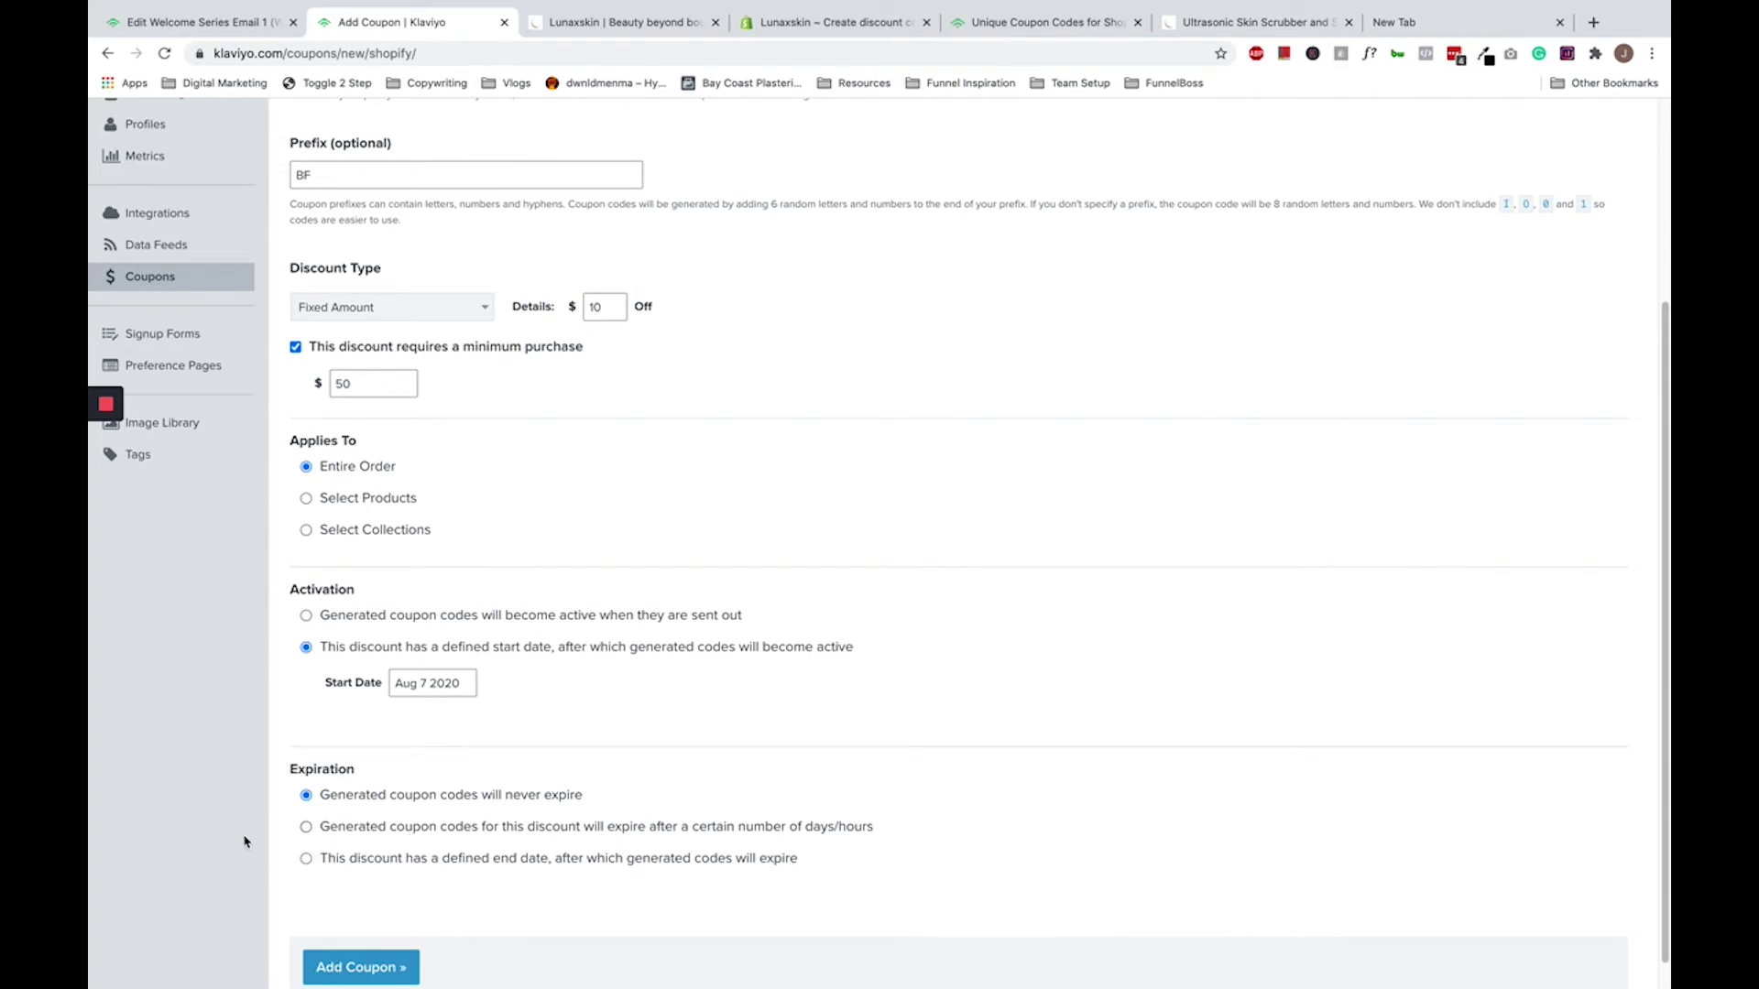
{"action": "left_click", "coordinate": [404, 858]}
{"action": "scroll", "coordinate": [462, 848], "scroll_direction": "down", "scroll_amount": 2}
{"action": "left_click", "coordinate": [424, 818]}
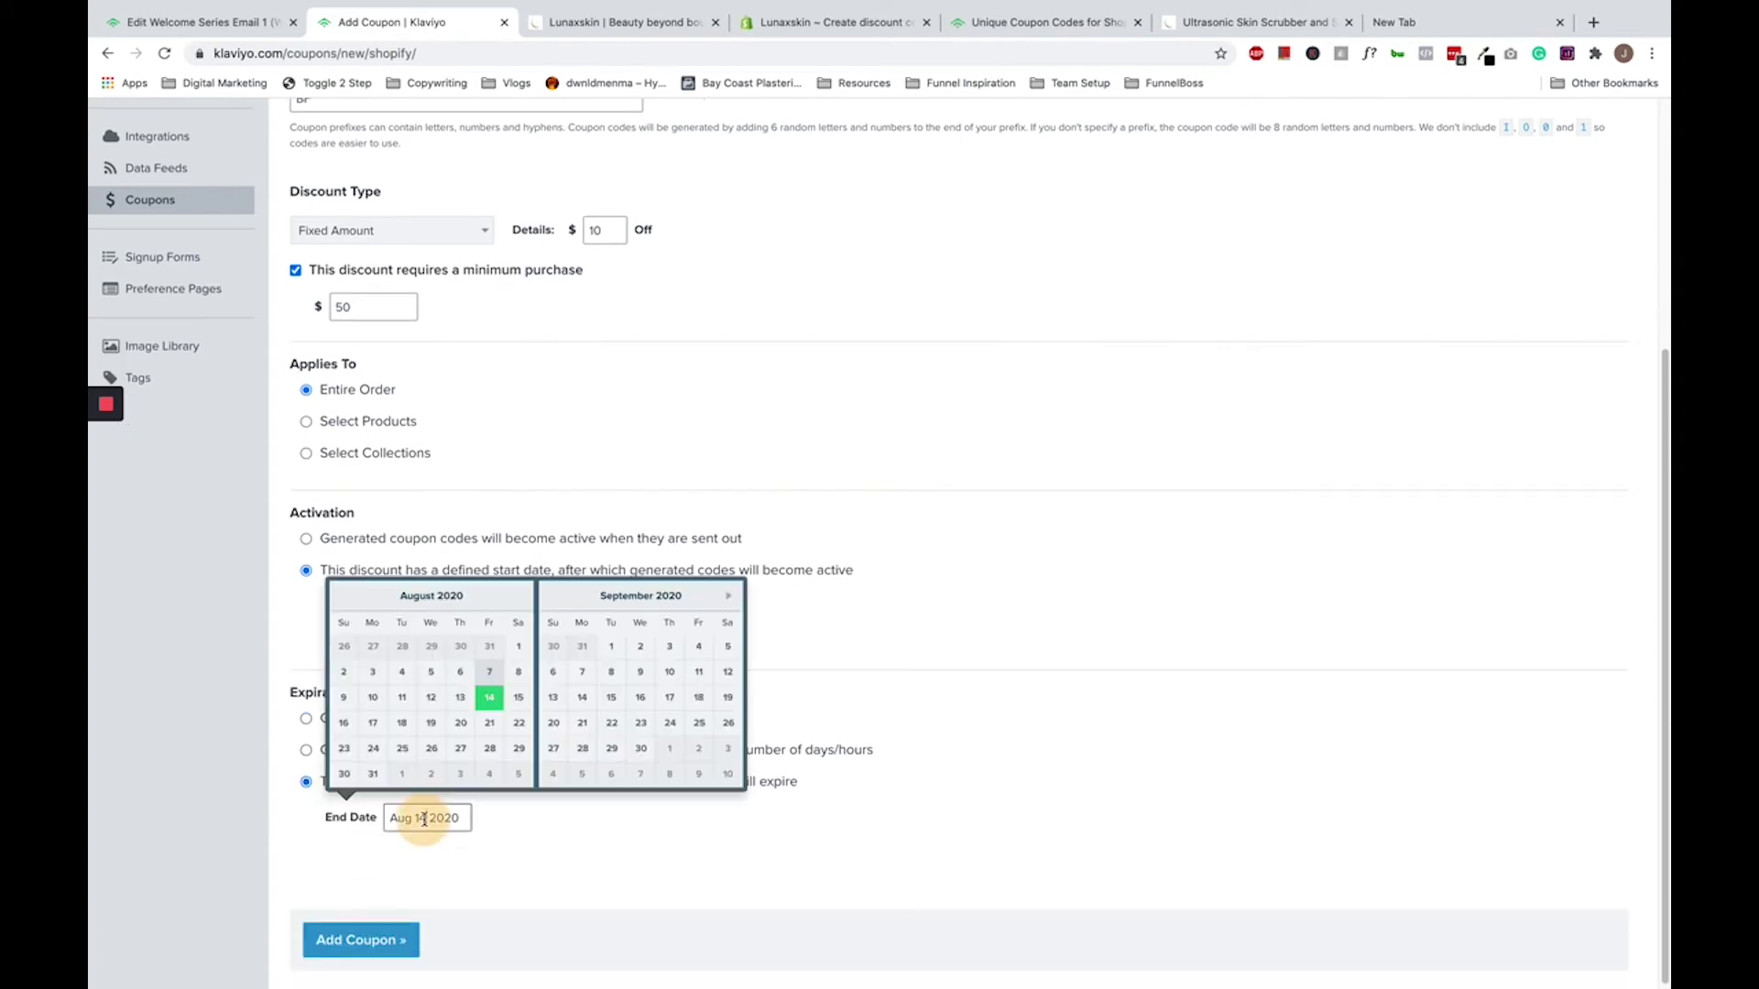
{"action": "left_click", "coordinate": [400, 700]}
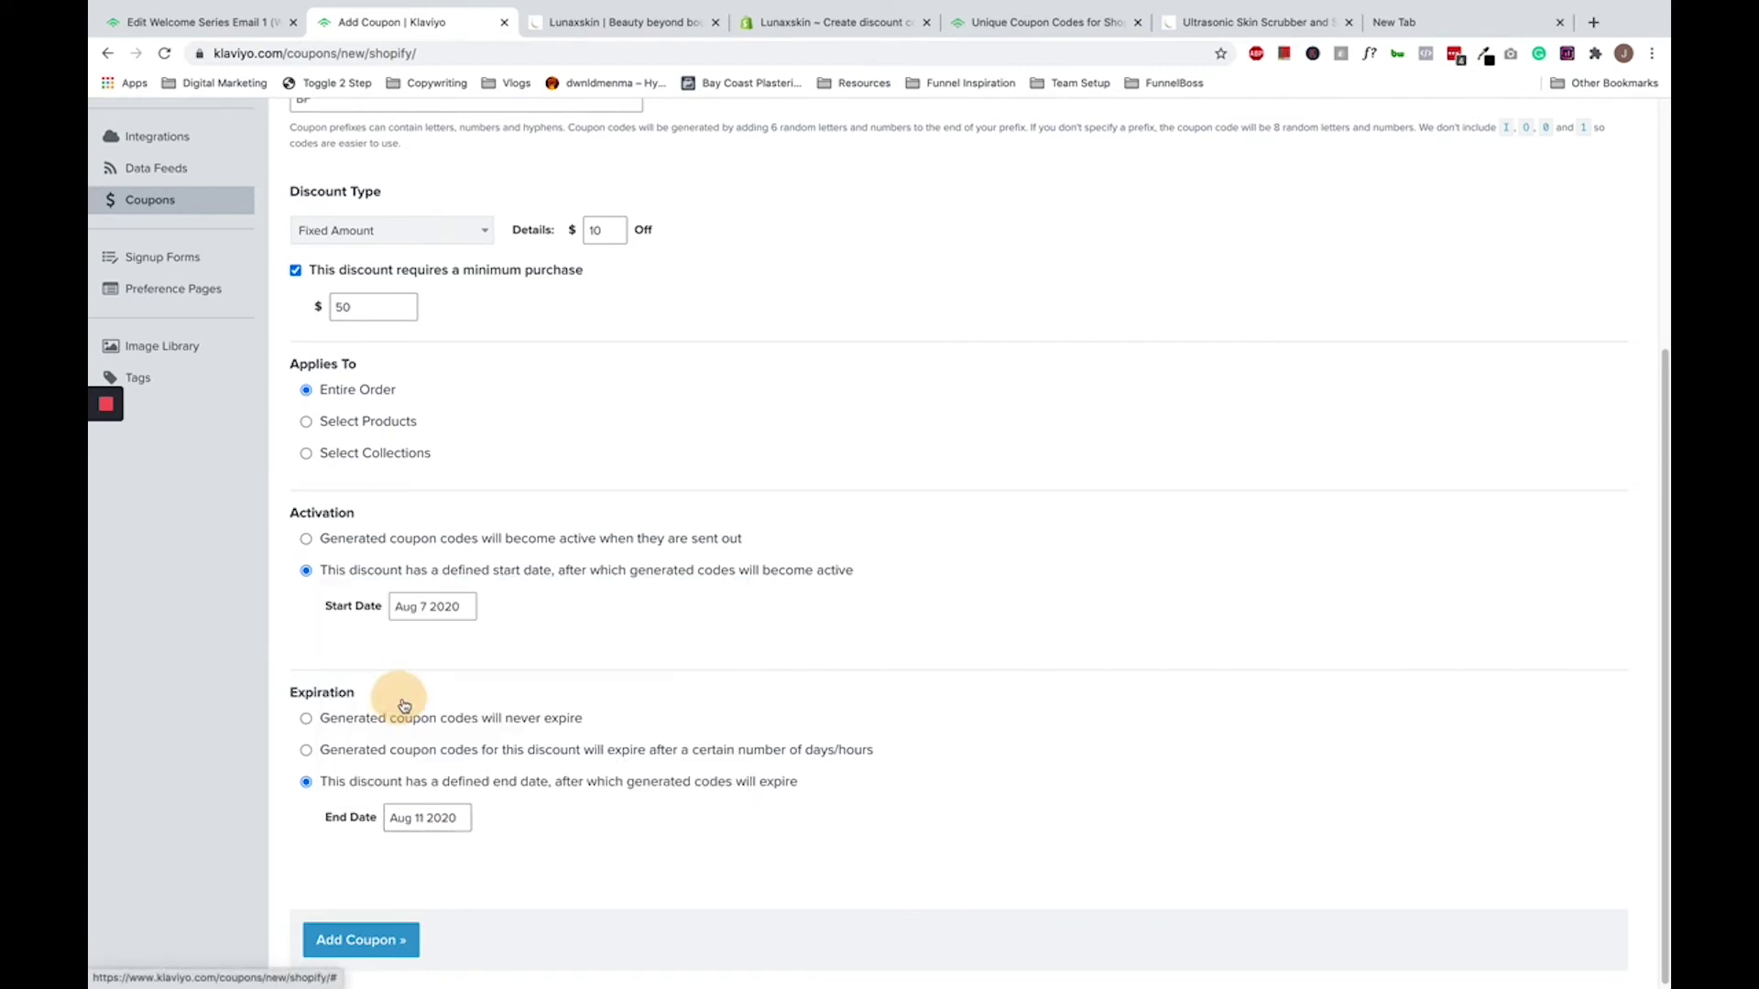
- Save the new BLACKFRIDAY coupon with Add Coupon
{"action": "left_click", "coordinate": [396, 943]}
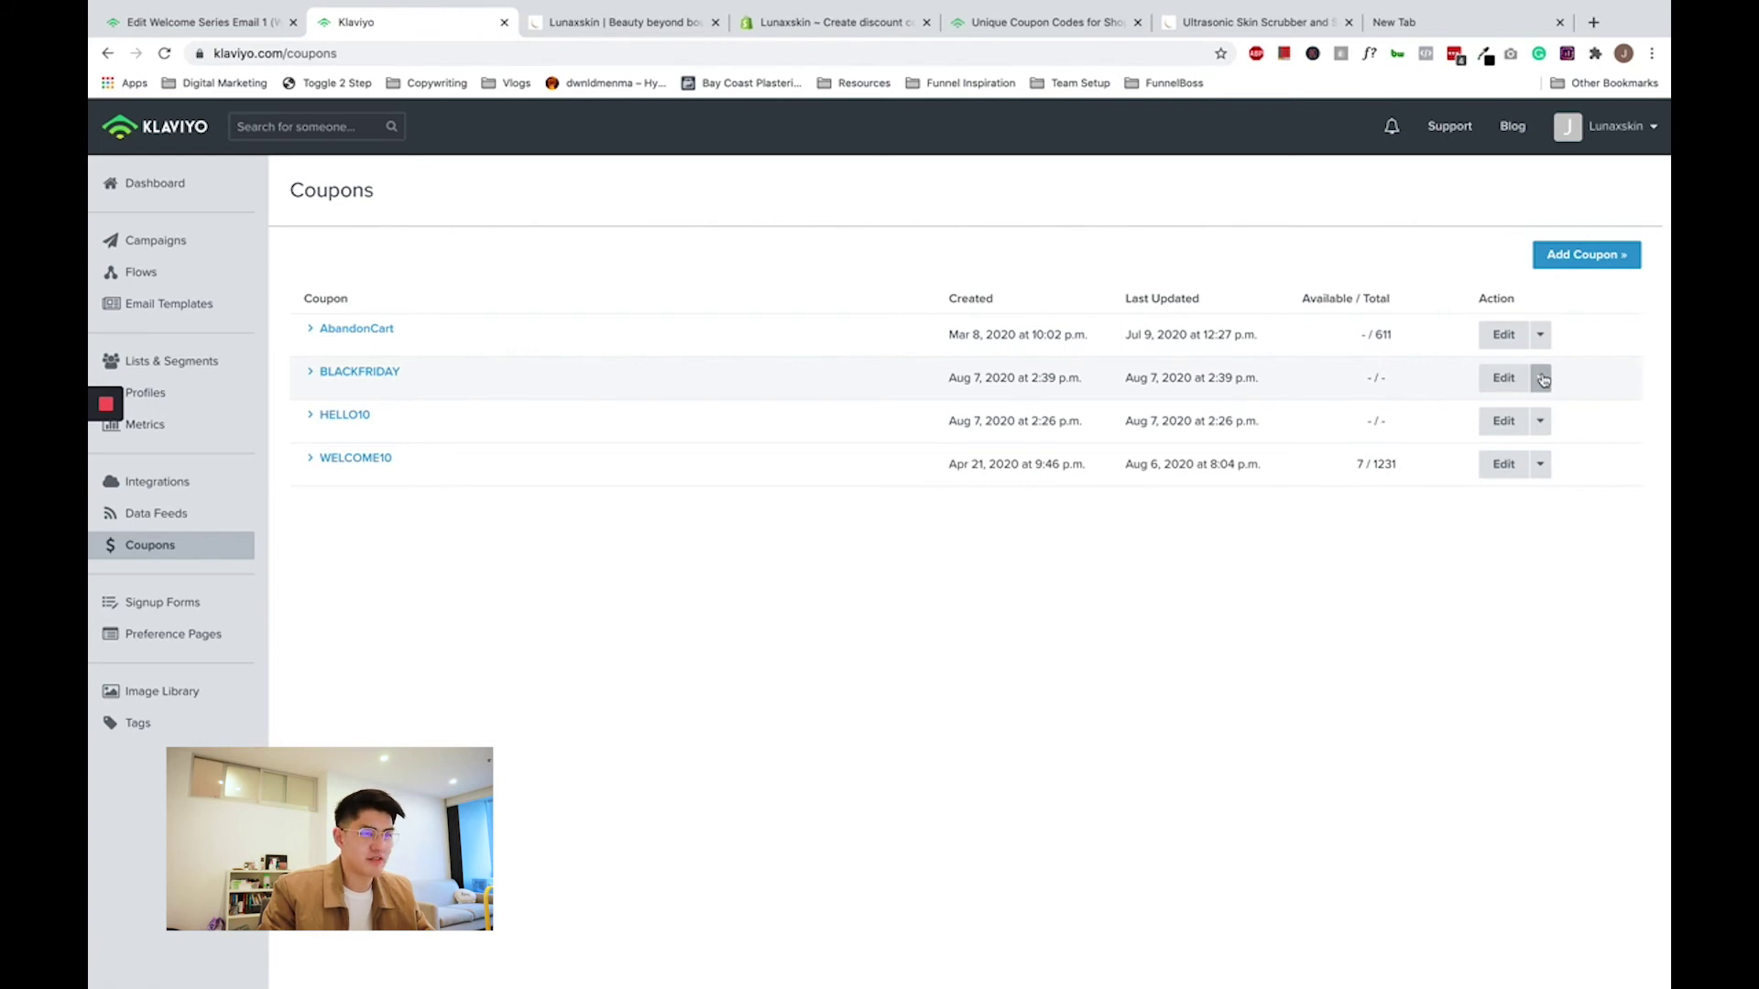
- Generate 2 codes for BLACKFRIDAY via Add Codes and confirm the 2 / 2 count
{"action": "left_click", "coordinate": [1542, 379]}
{"action": "left_click", "coordinate": [1516, 414]}
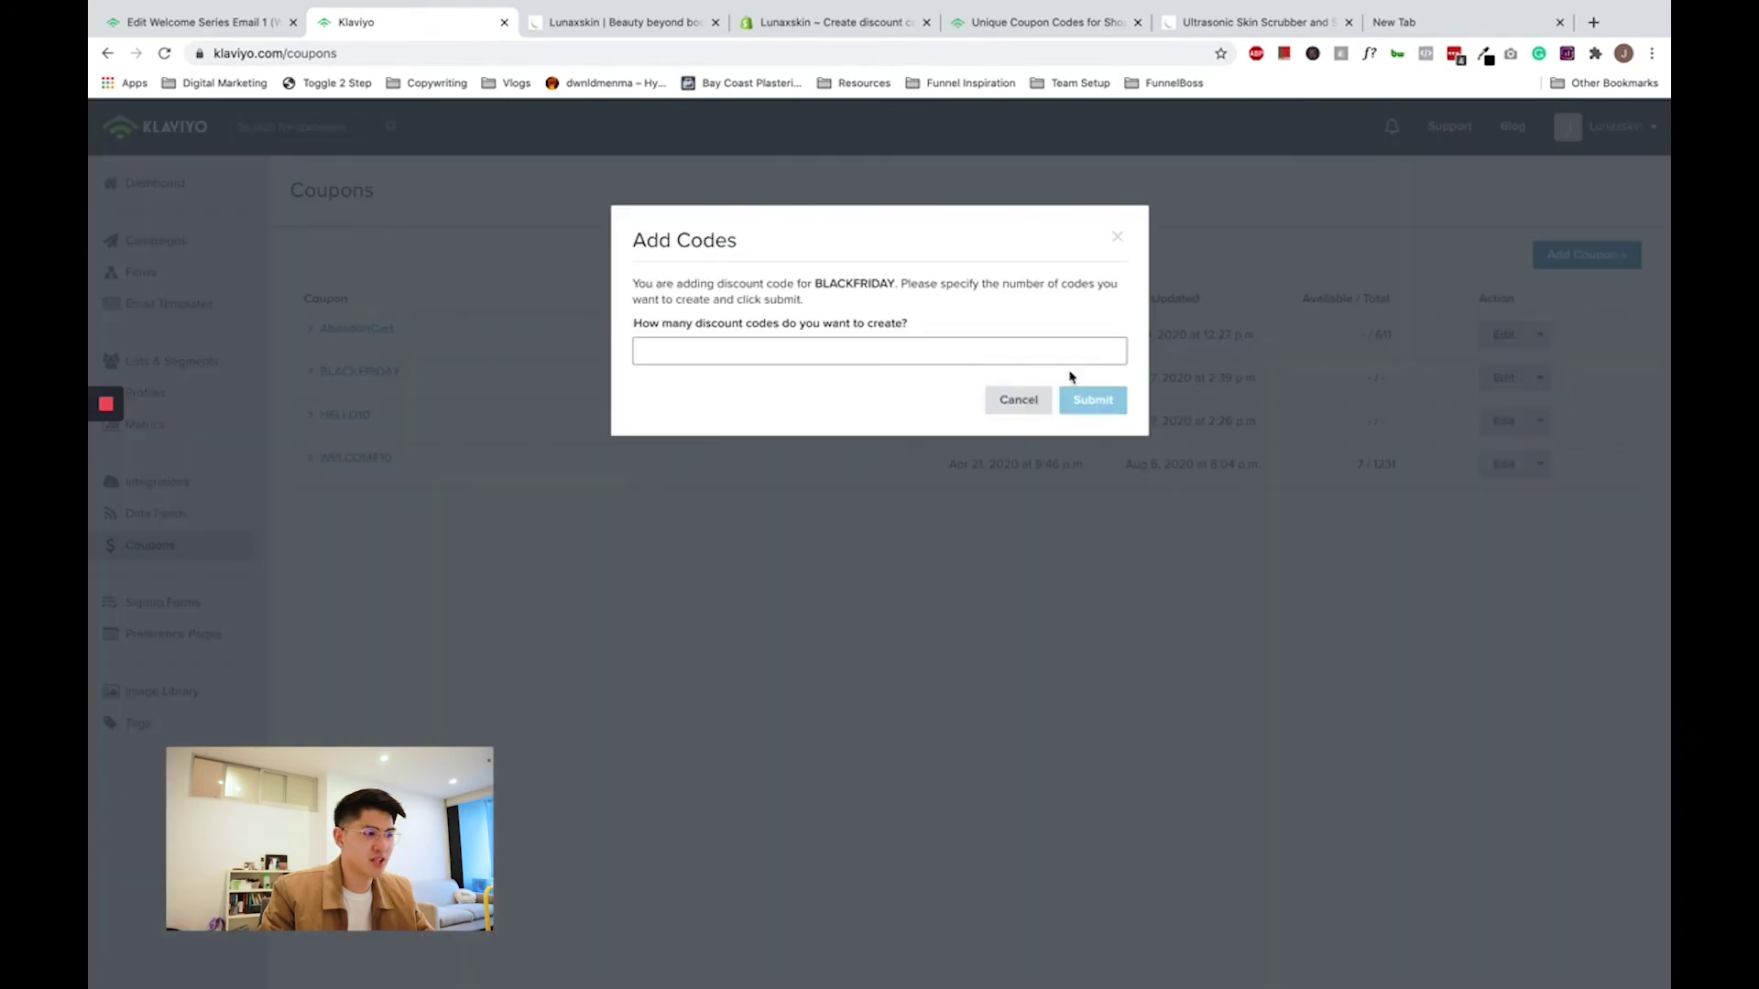
{"action": "left_click", "coordinate": [821, 357]}
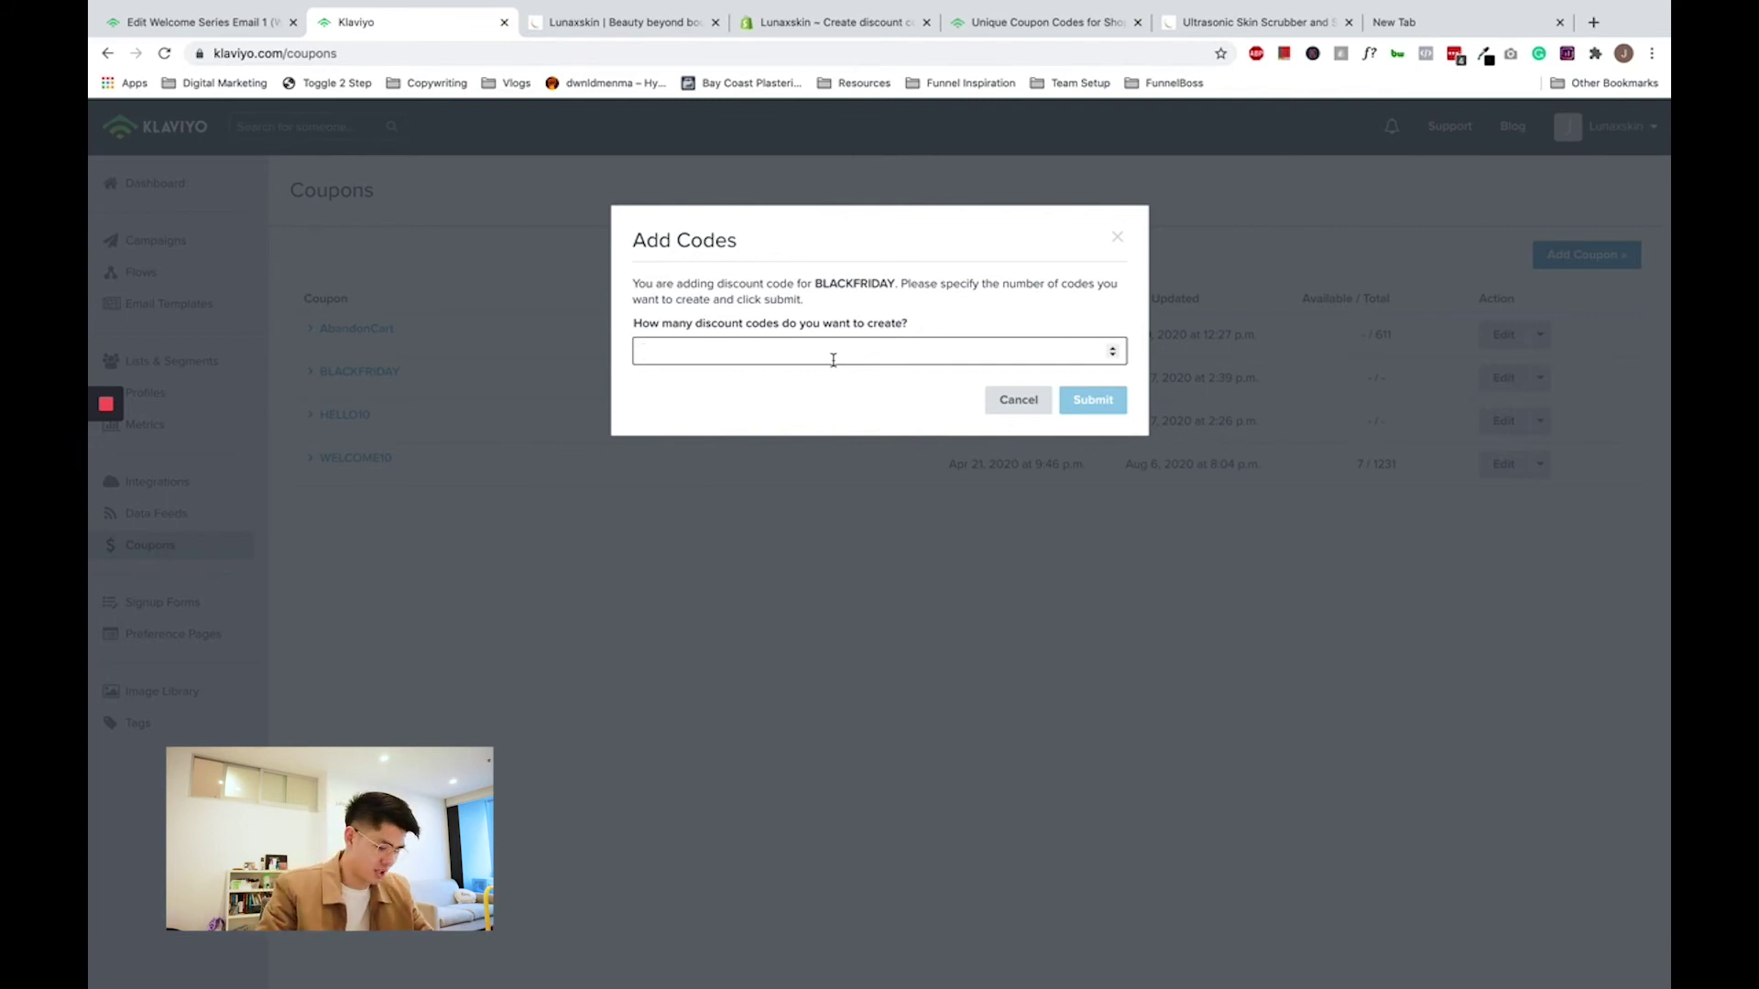
{"action": "type", "text": "2"}
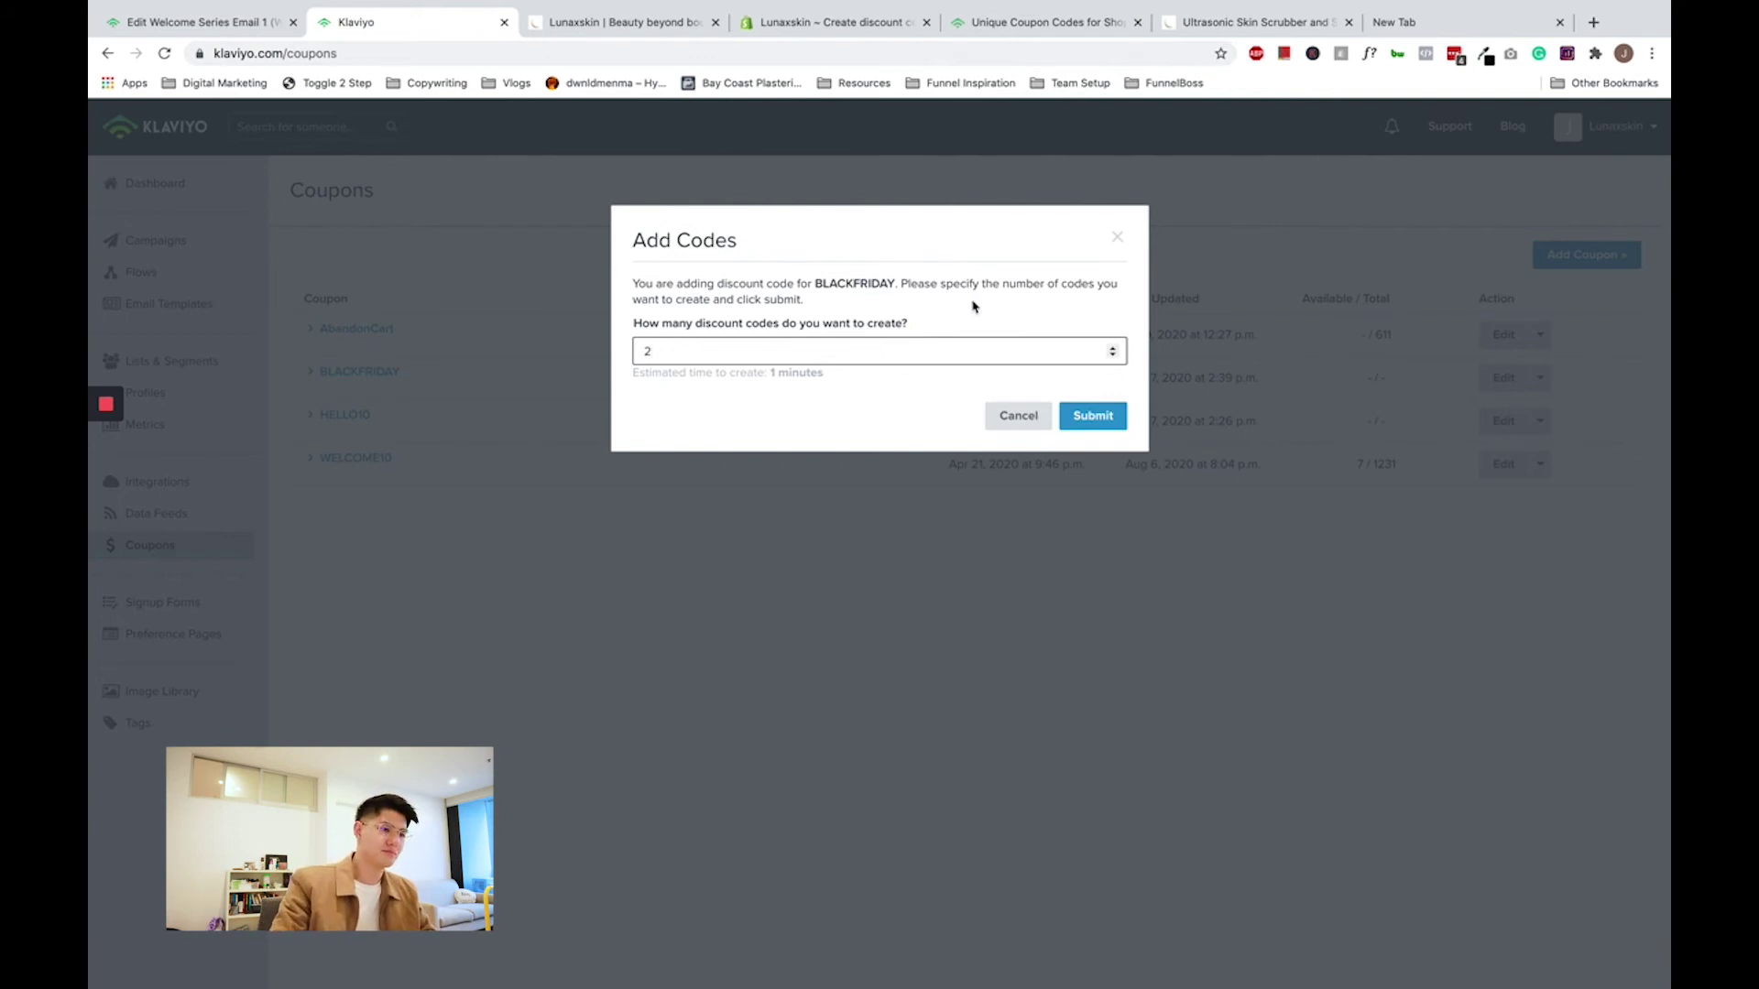
{"action": "left_click", "coordinate": [1092, 416]}
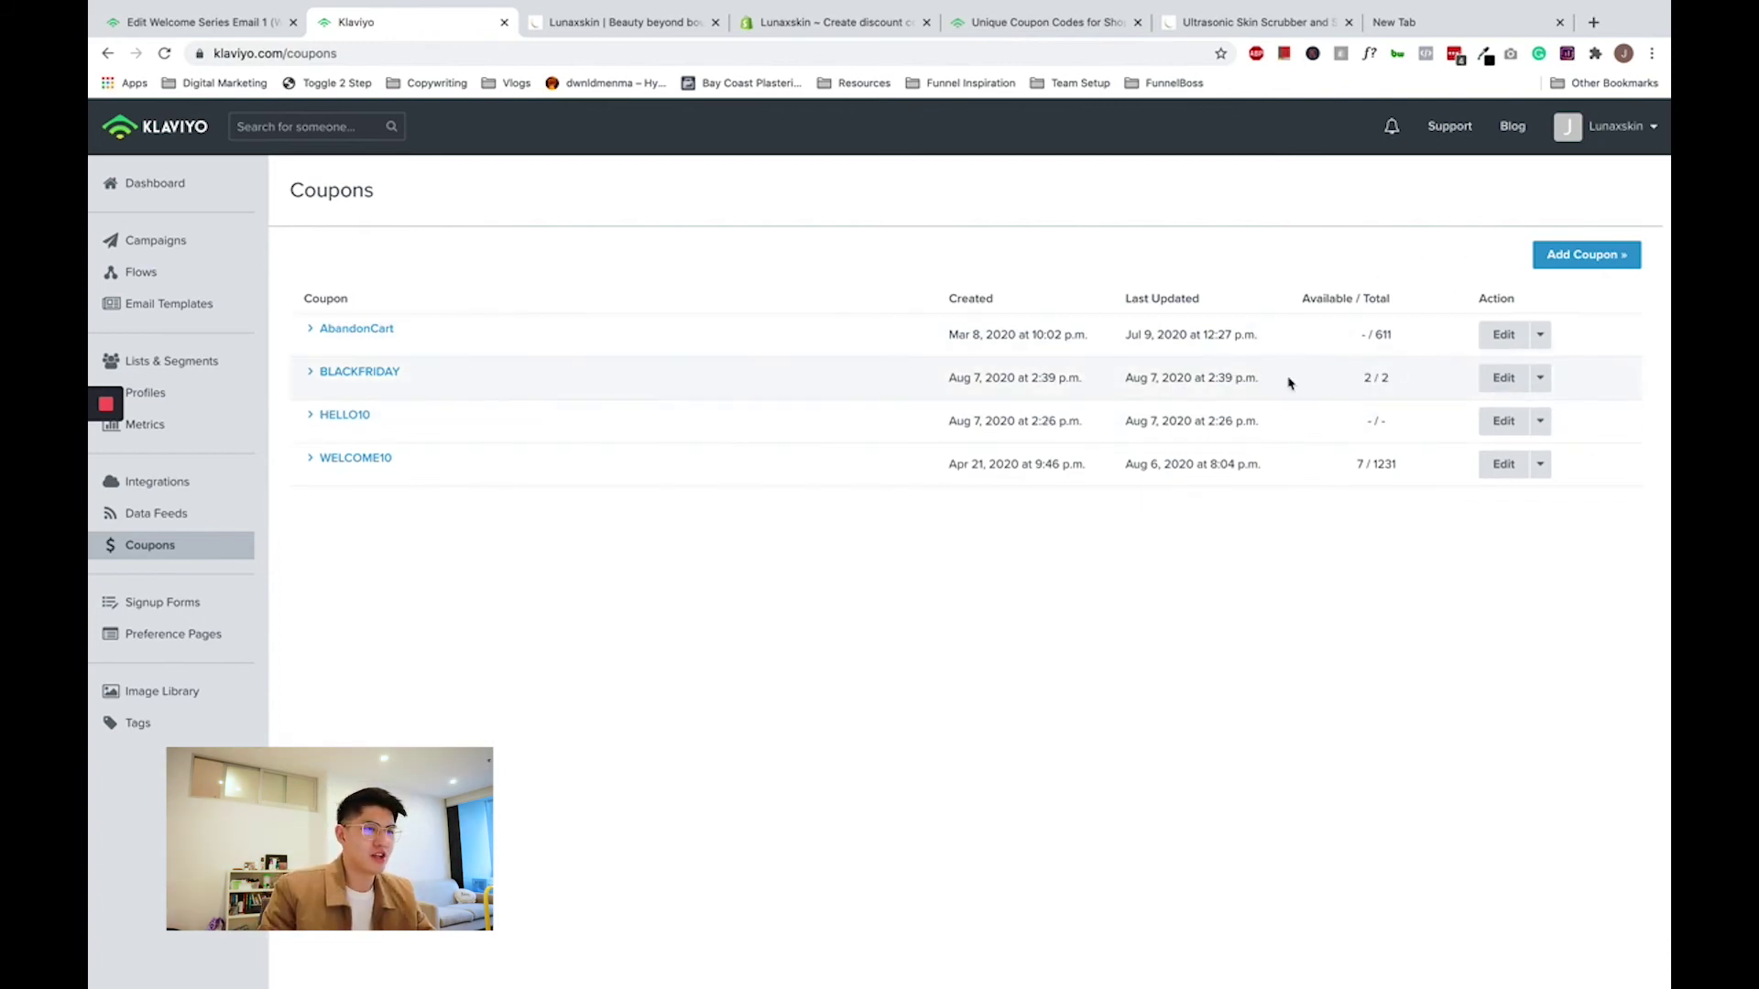
{"action": "left_click", "coordinate": [1357, 384]}
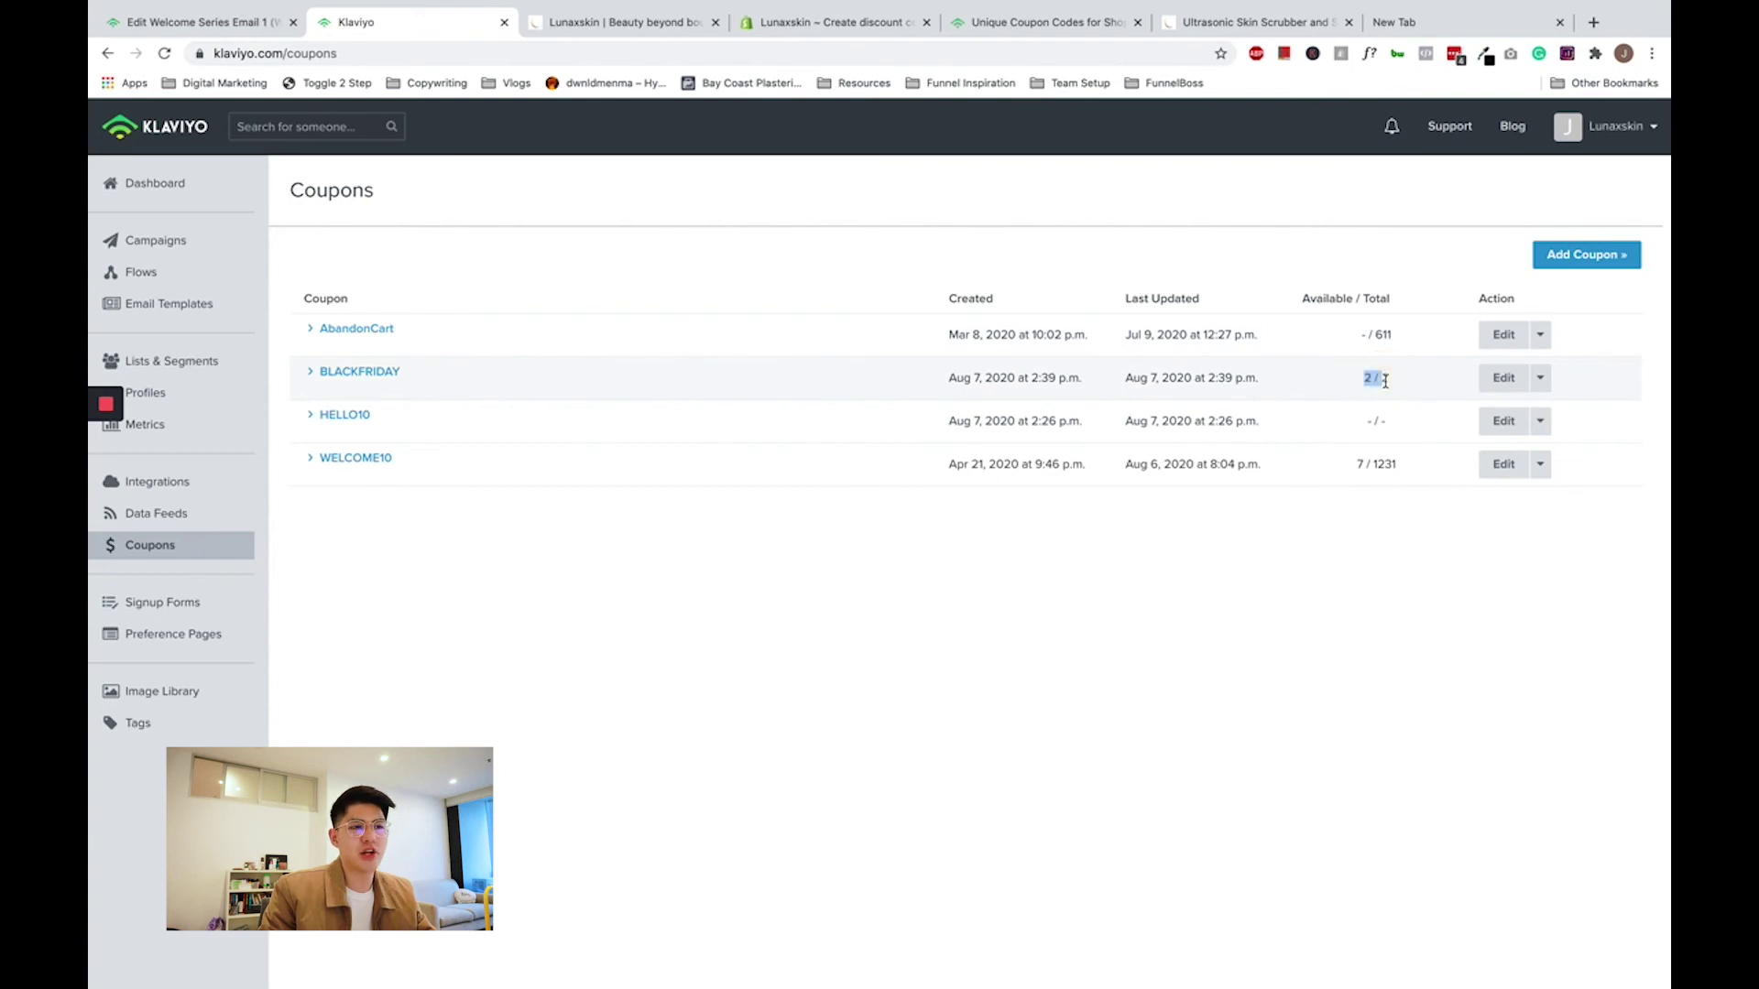
{"action": "left_click", "coordinate": [1362, 385]}
{"action": "left_click", "coordinate": [1383, 380]}
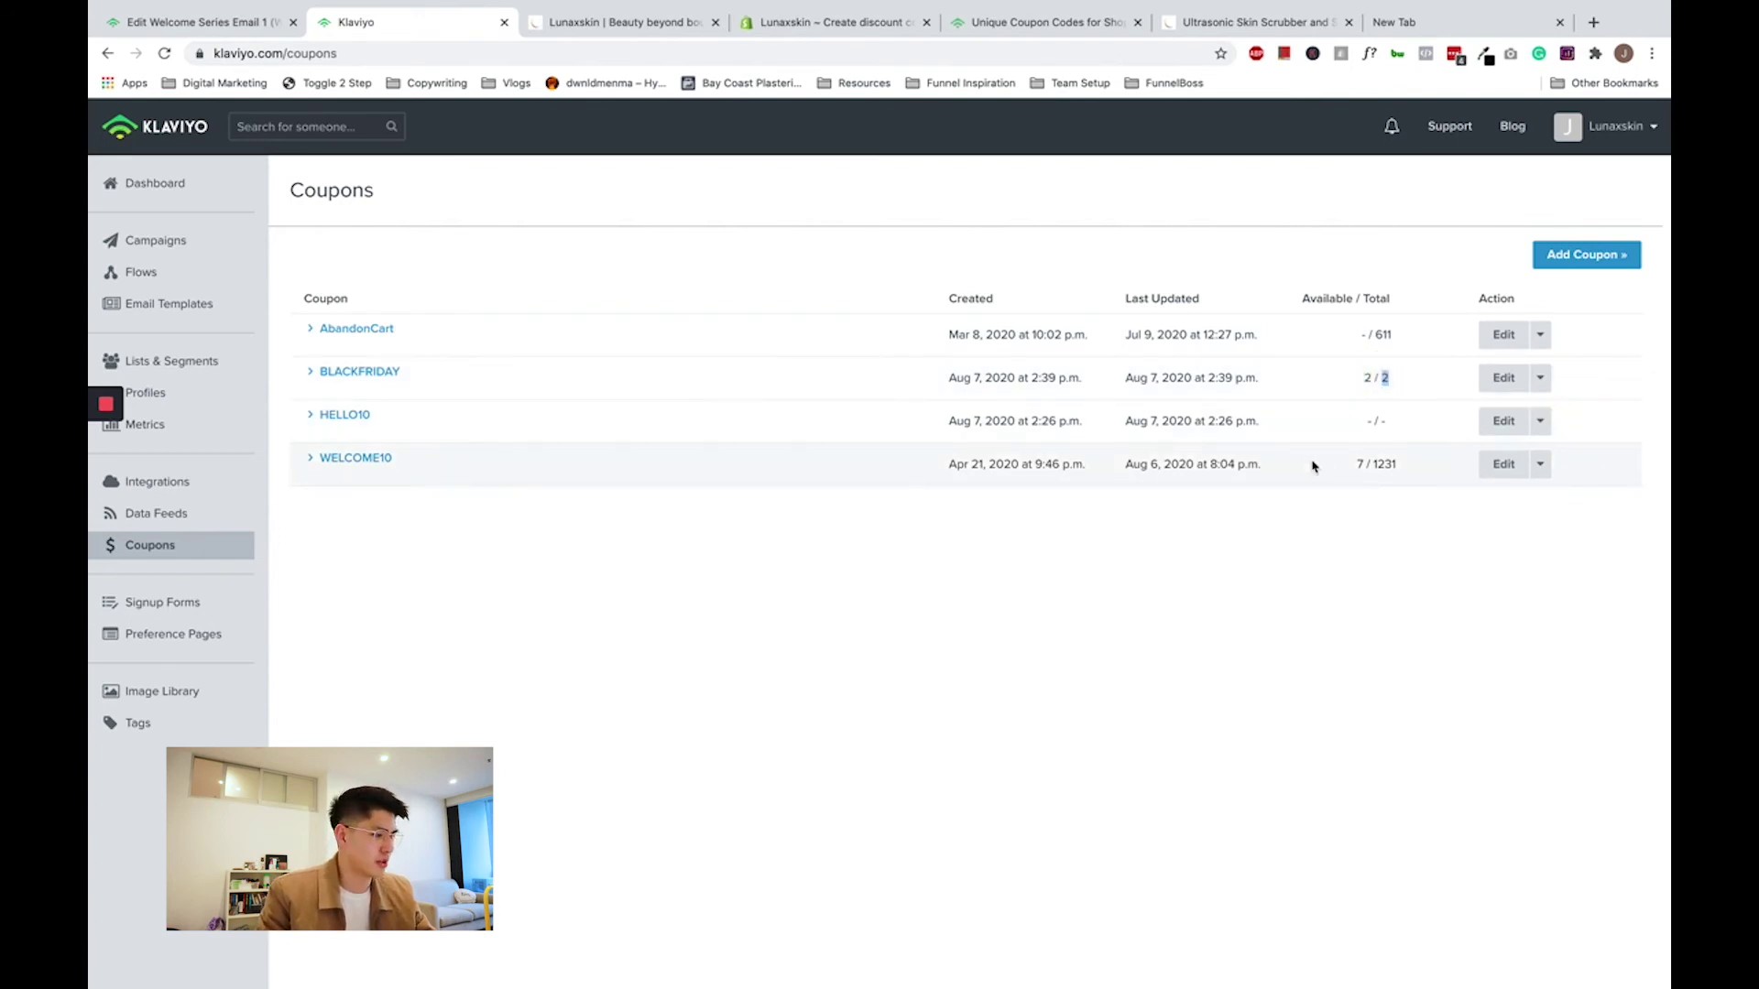
- Open the Campaign Test email, then bring up the coupon snippet on the auto-apply codes slide
{"action": "left_click", "coordinate": [183, 241]}
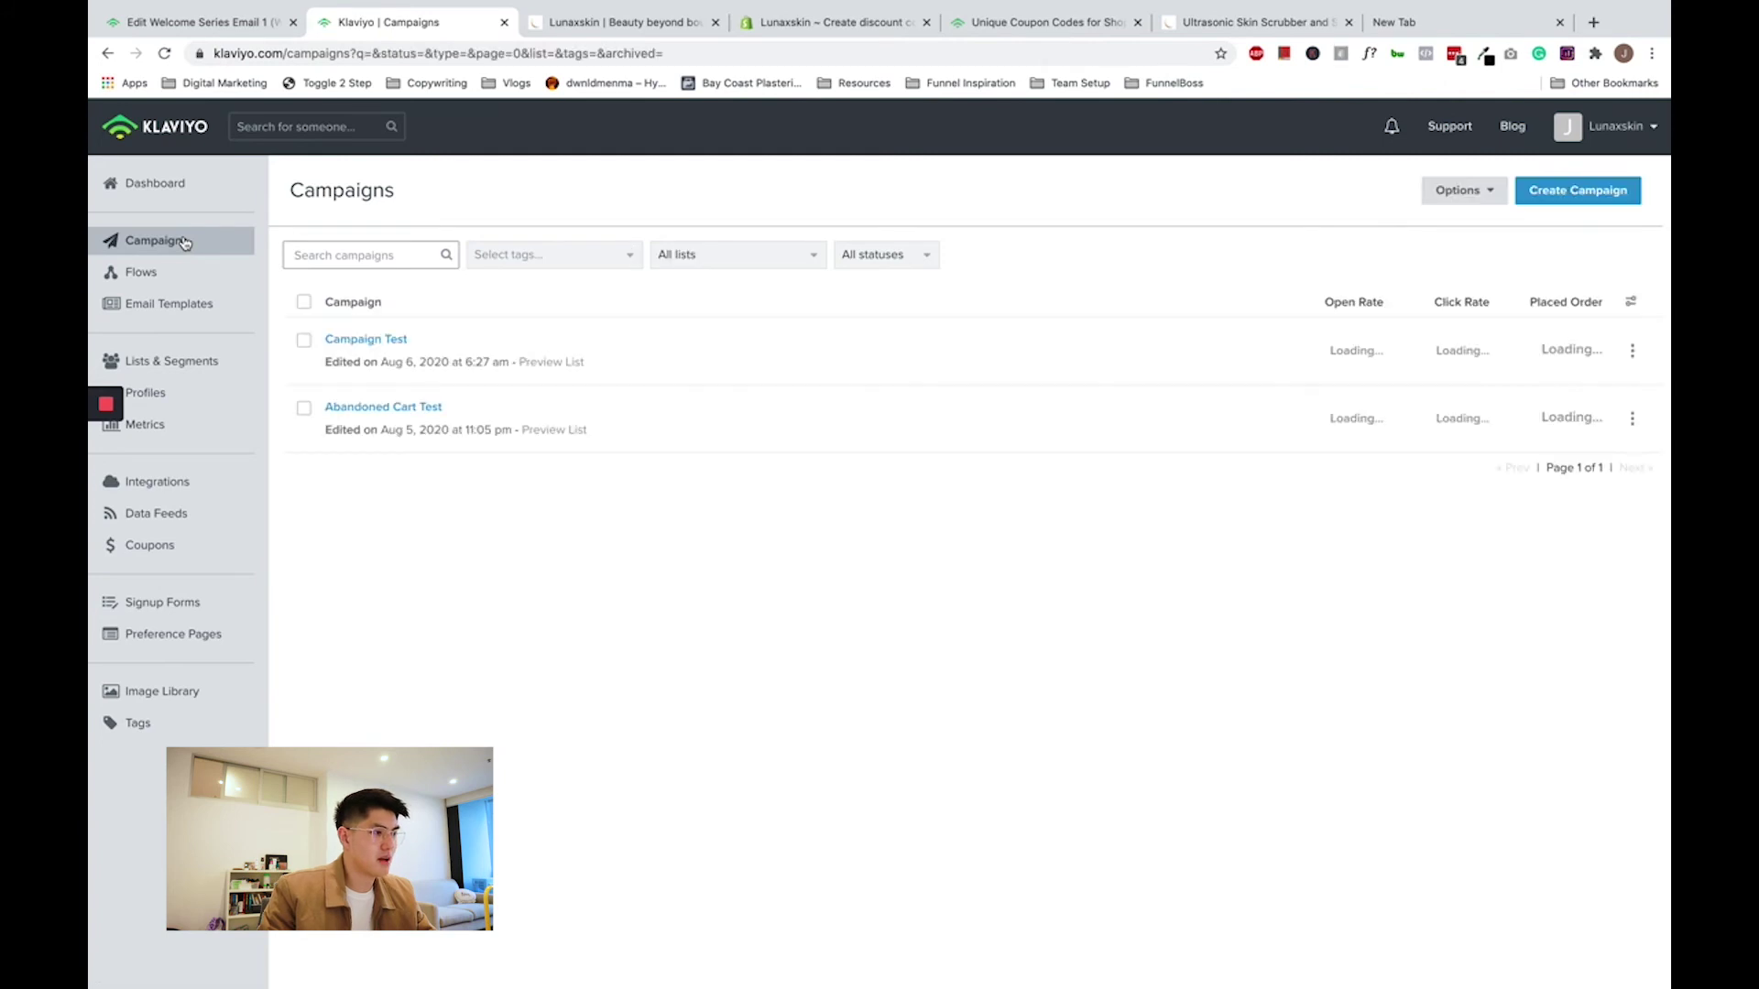
{"action": "left_click", "coordinate": [382, 340]}
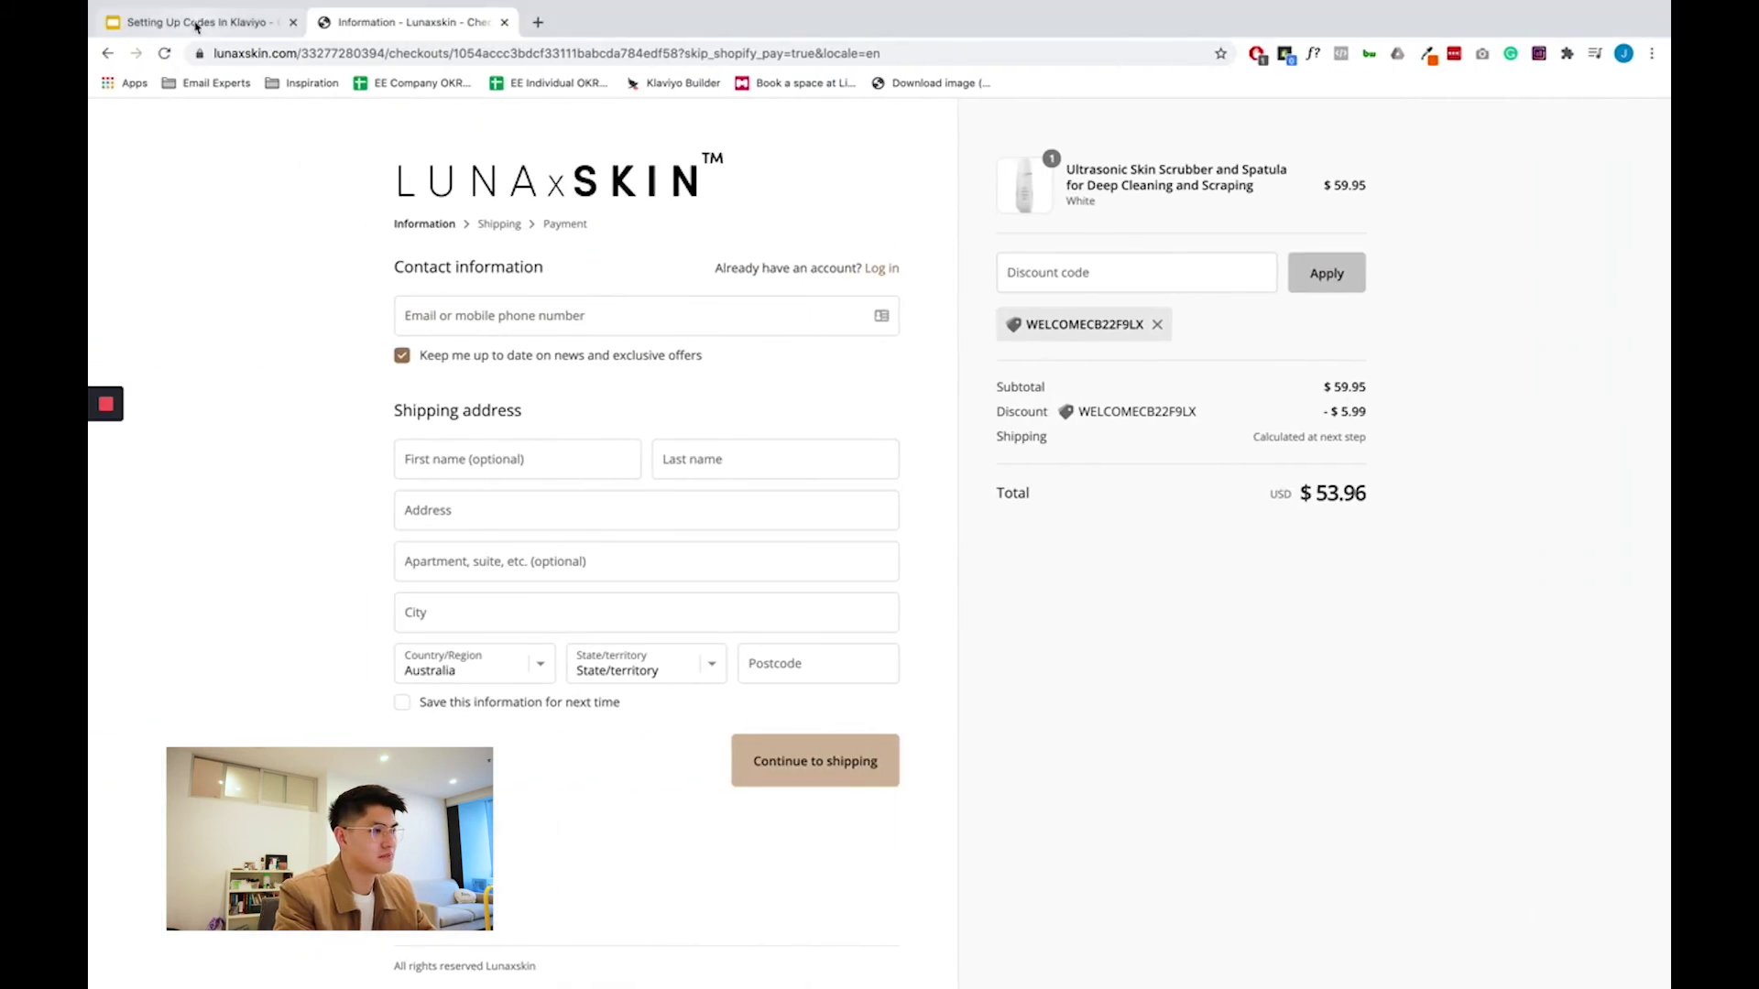
{"action": "left_click", "coordinate": [188, 22]}
{"action": "left_click", "coordinate": [796, 748]}
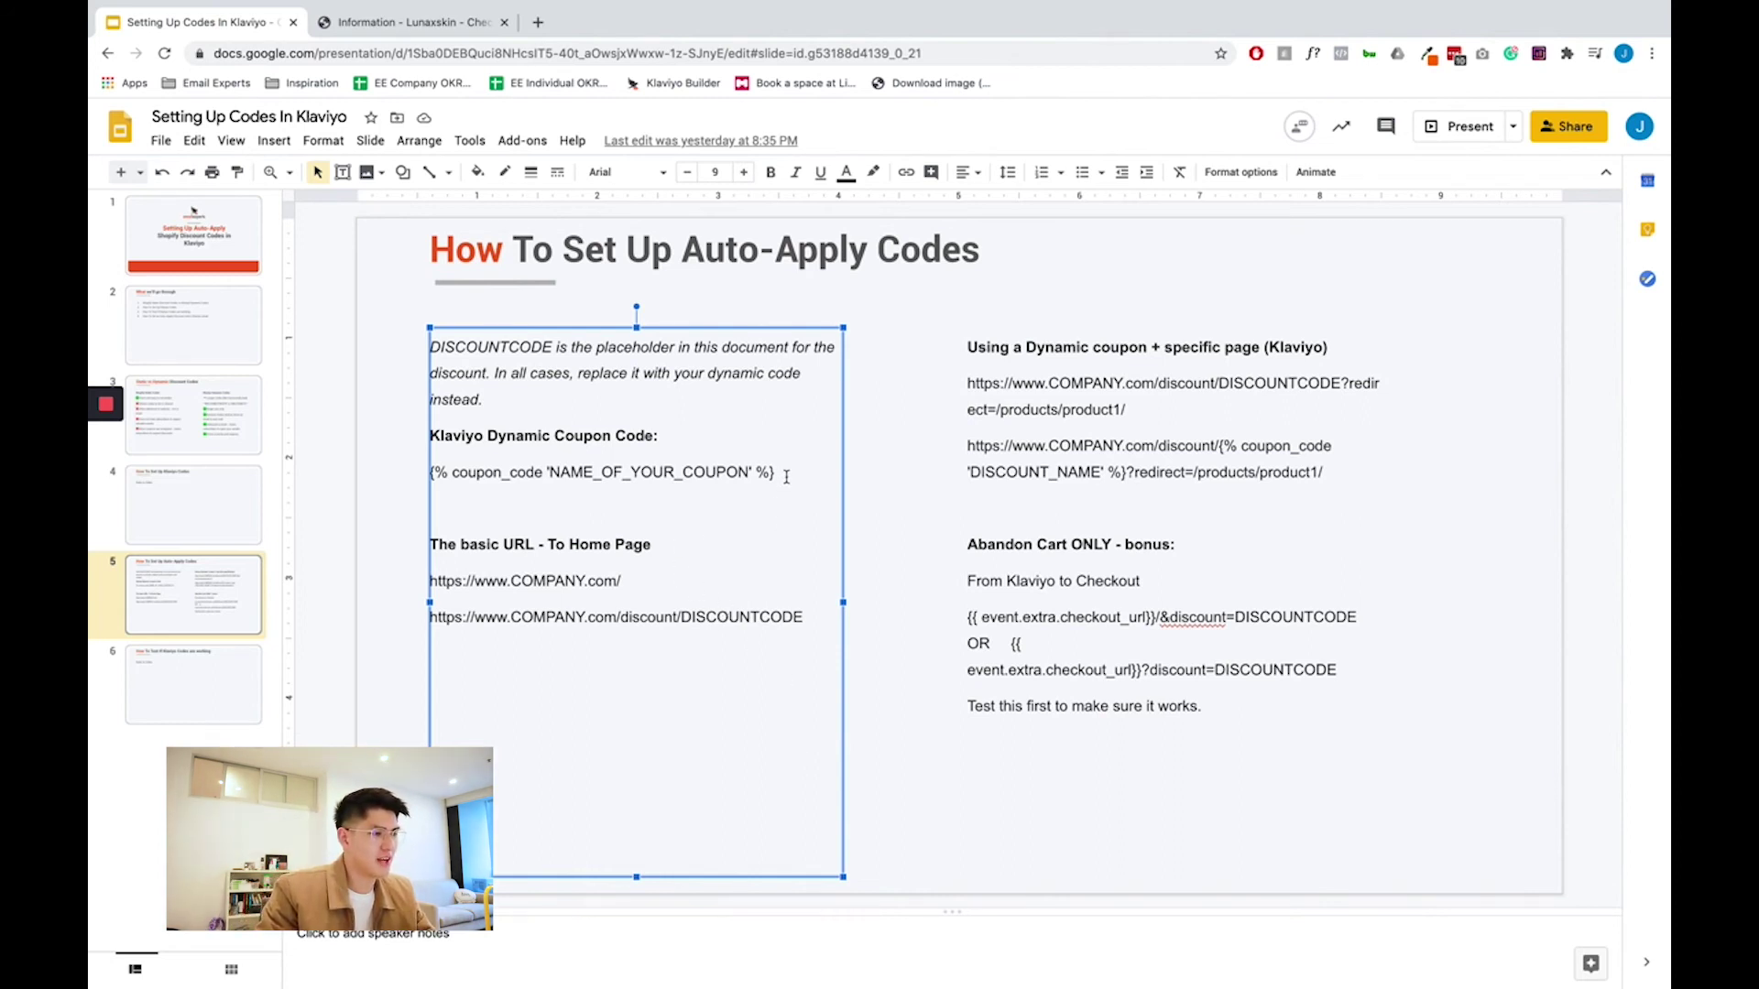
- Select the NAME_OF_YOUR_COUPON placeholder in the snippet, then return to the Klaviyo editor
{"action": "left_click_drag", "start_coordinate": [753, 475], "coordinate": [696, 482]}
{"action": "left_click", "coordinate": [538, 469]}
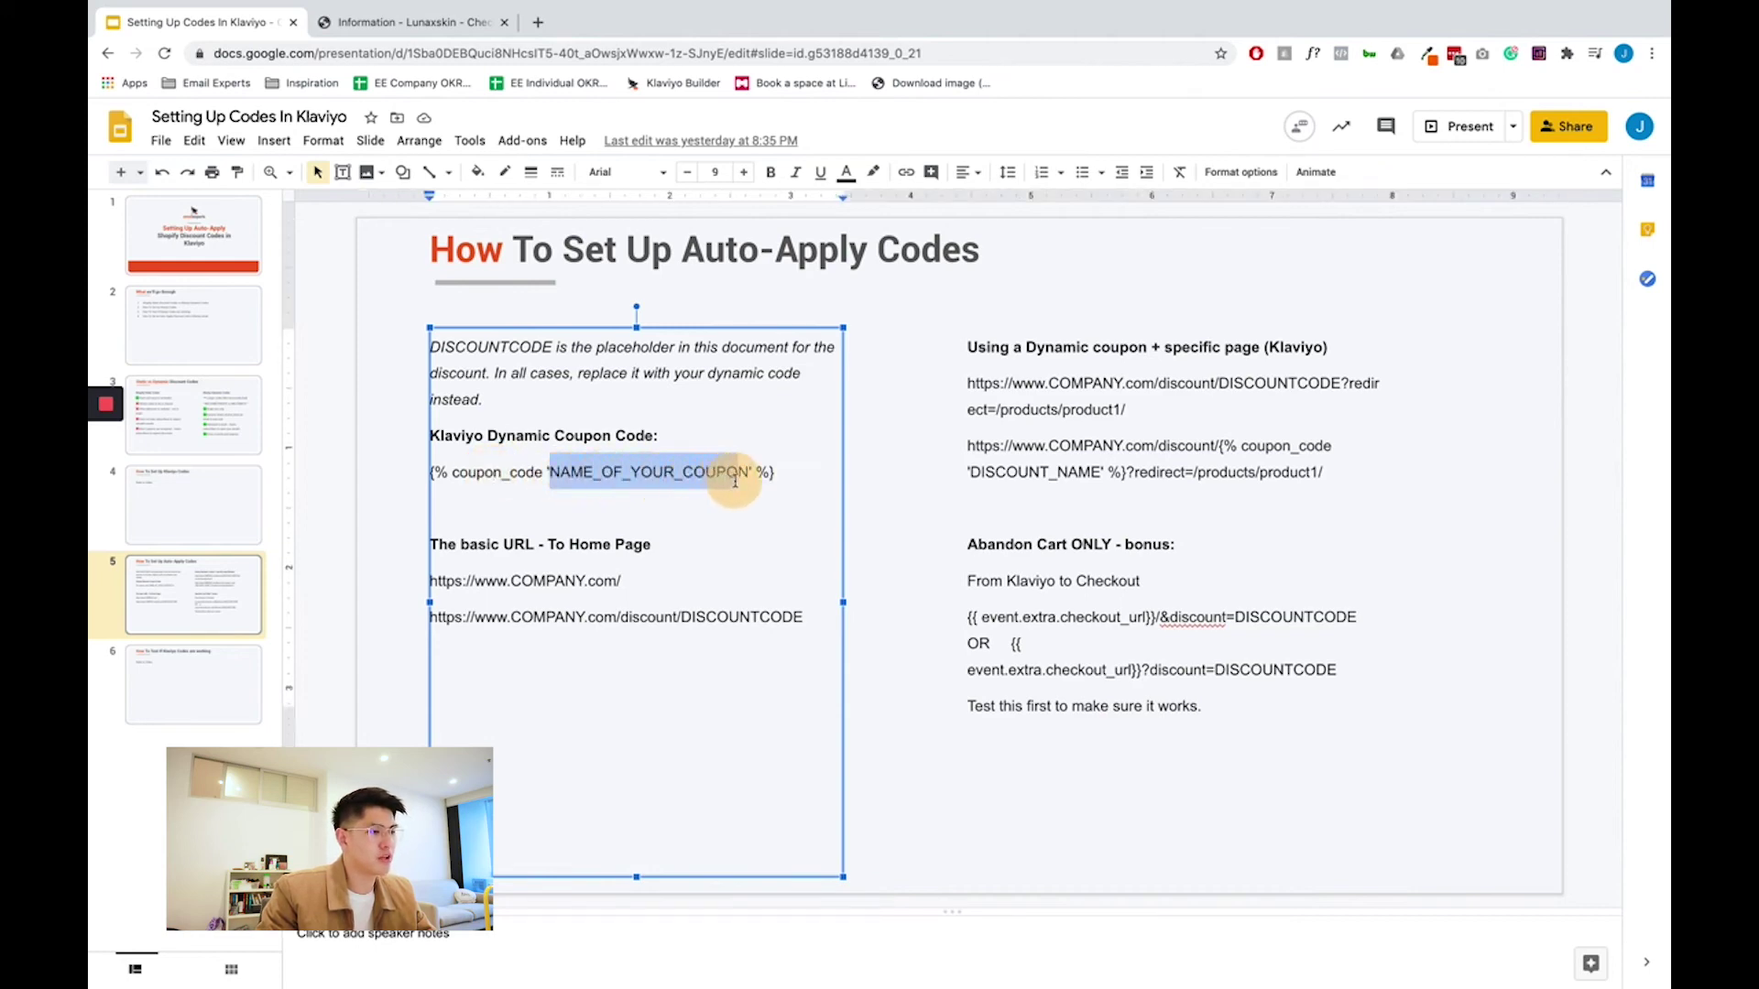
{"action": "left_click_drag", "start_coordinate": [737, 480], "coordinate": [743, 482]}
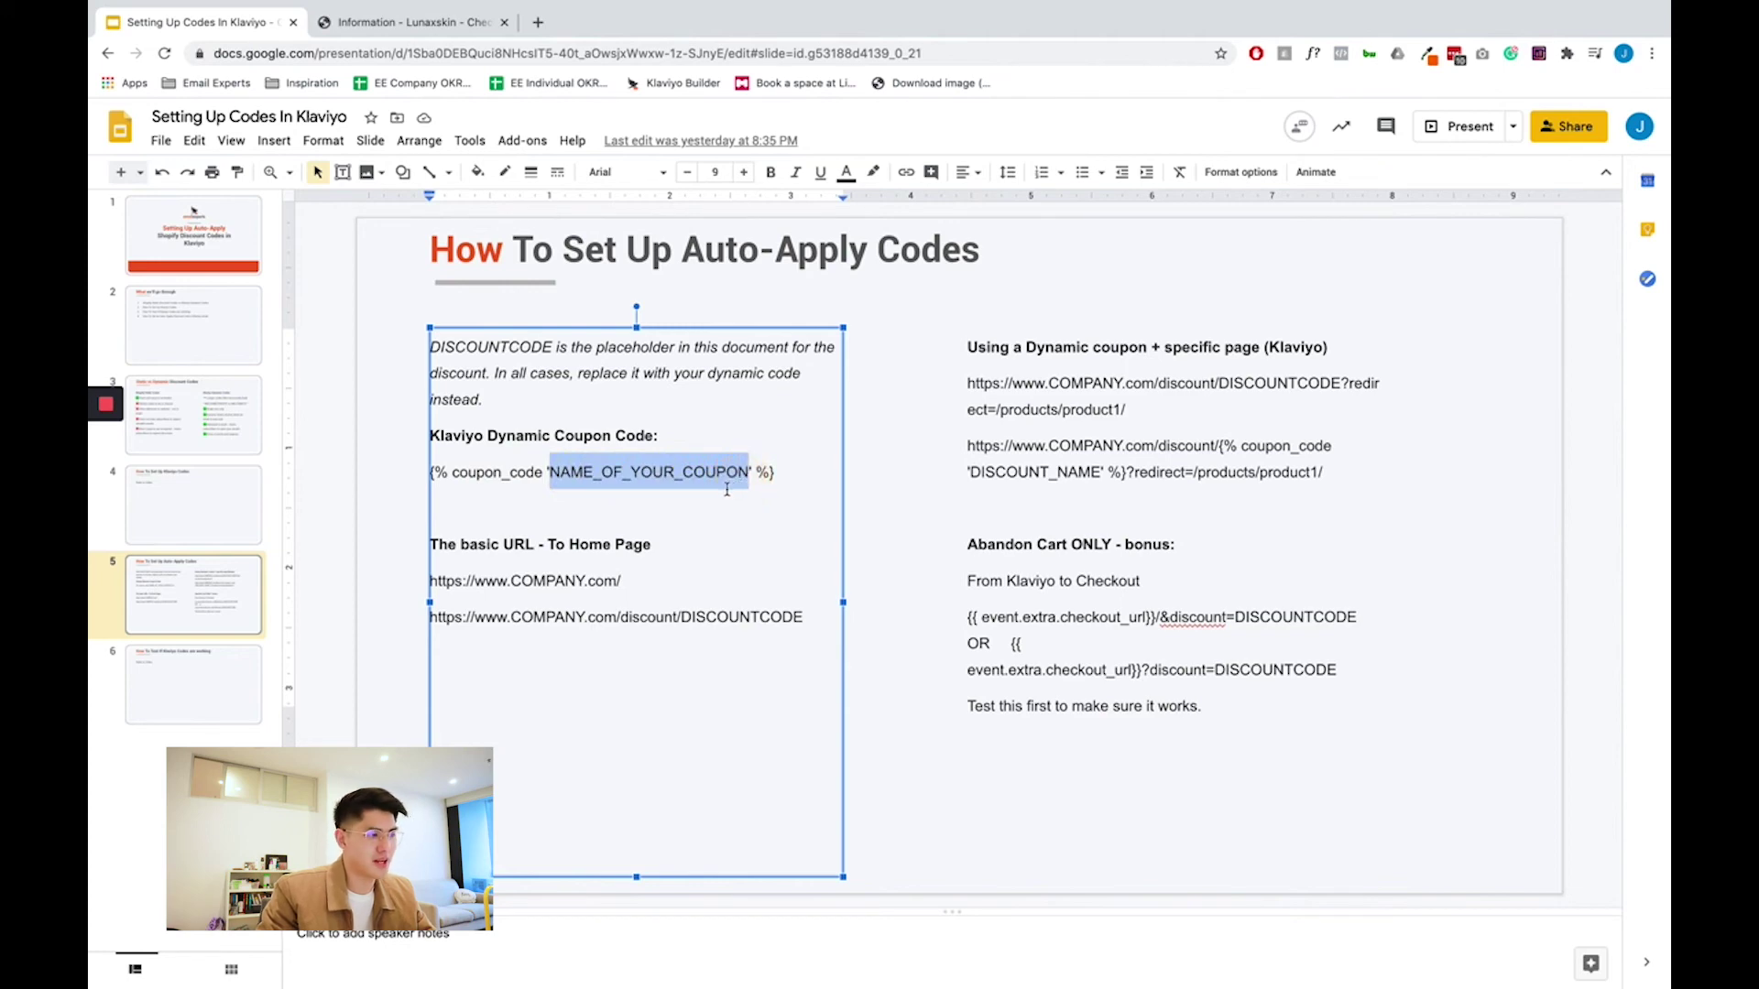
{"action": "key", "text": "super+grave"}
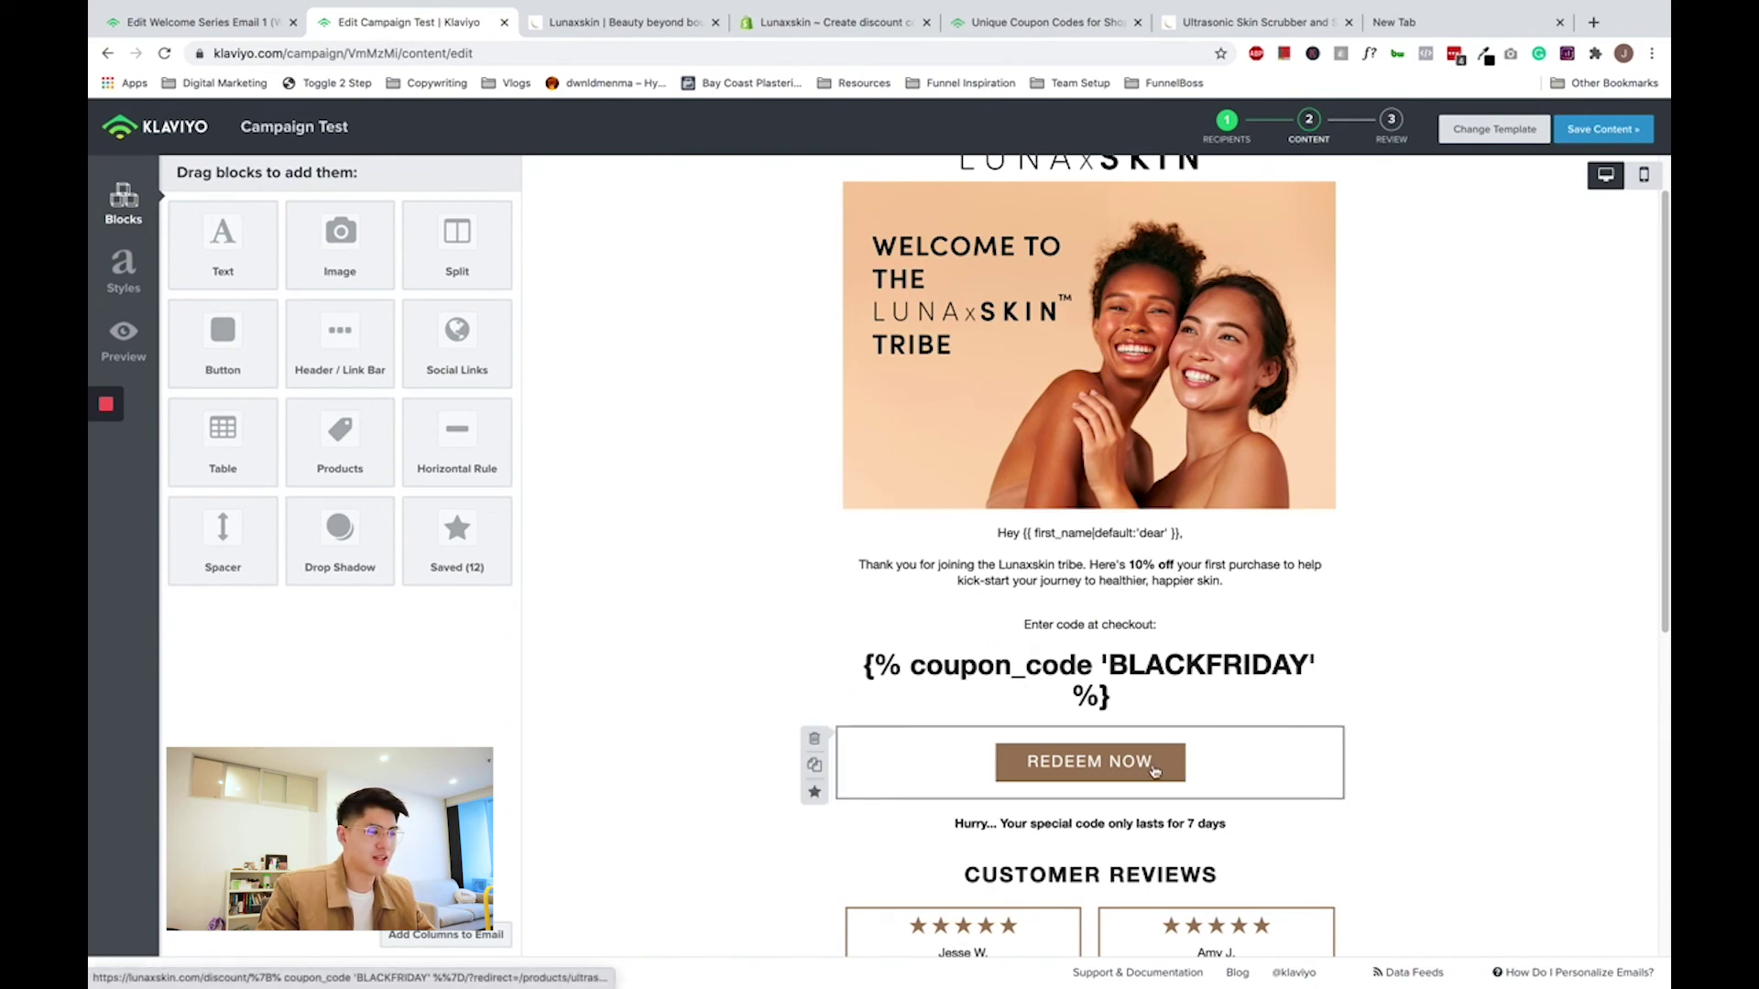
- Open the REDEEM NOW button block and inspect its discount Link URL
{"action": "left_click", "coordinate": [1097, 772]}
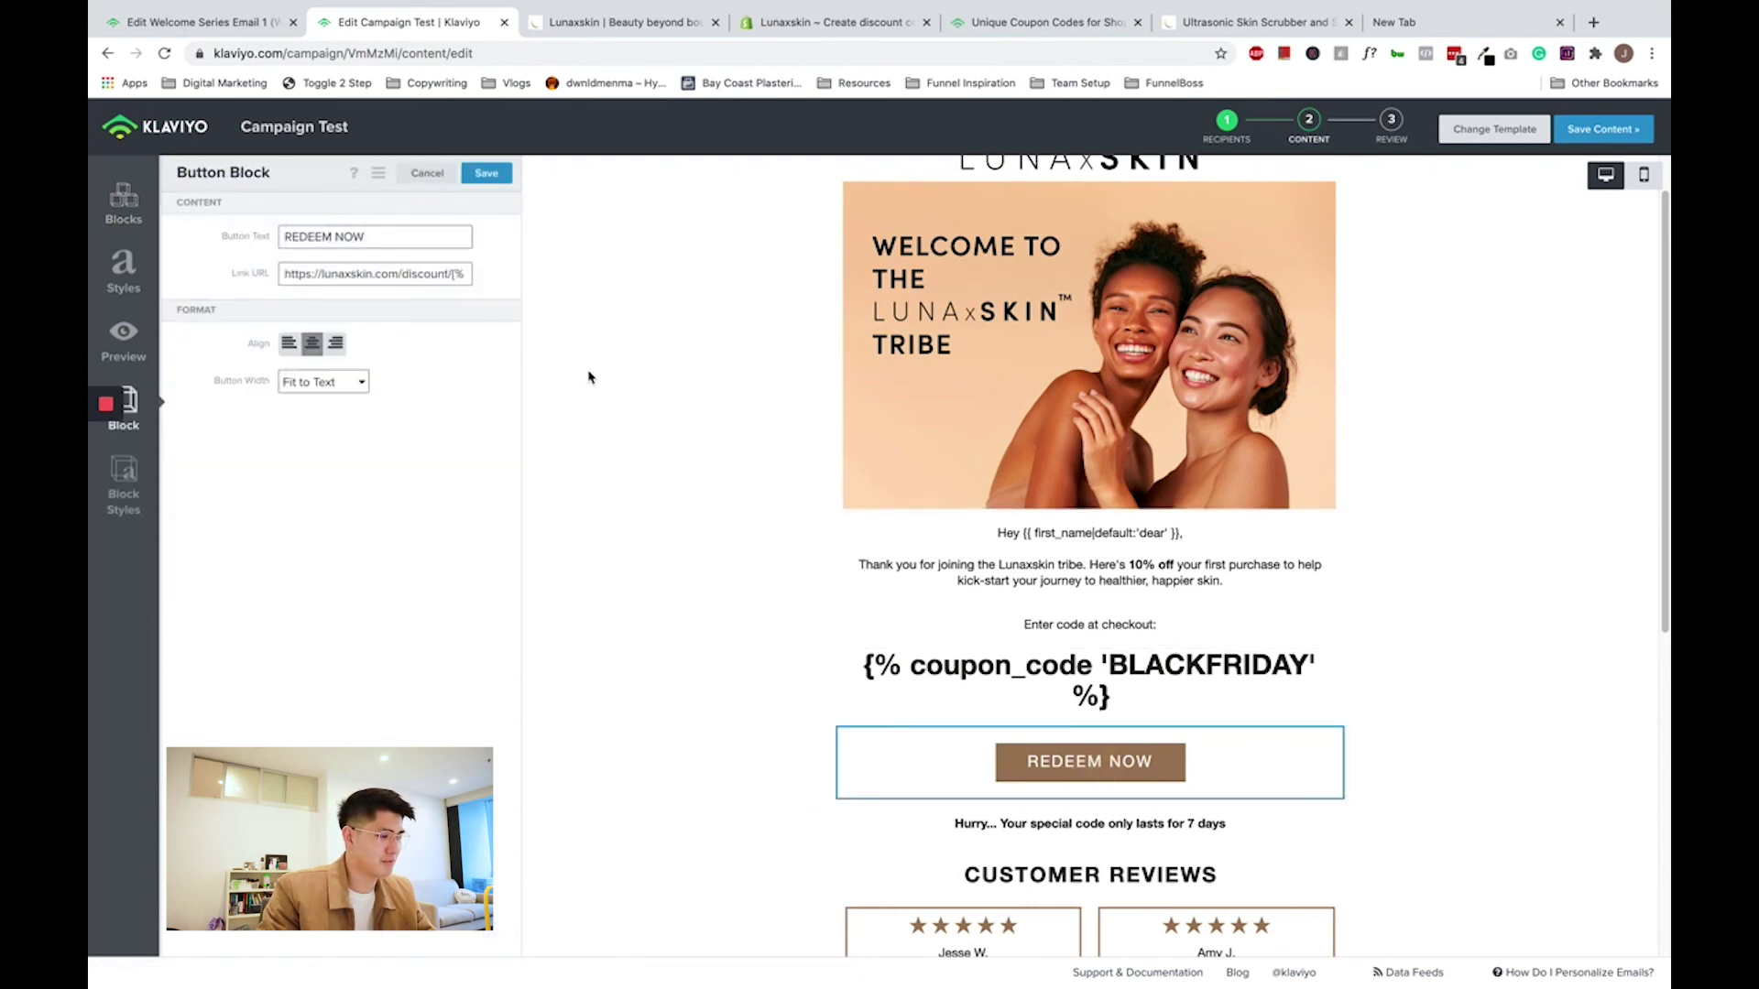
{"action": "left_click", "coordinate": [412, 274]}
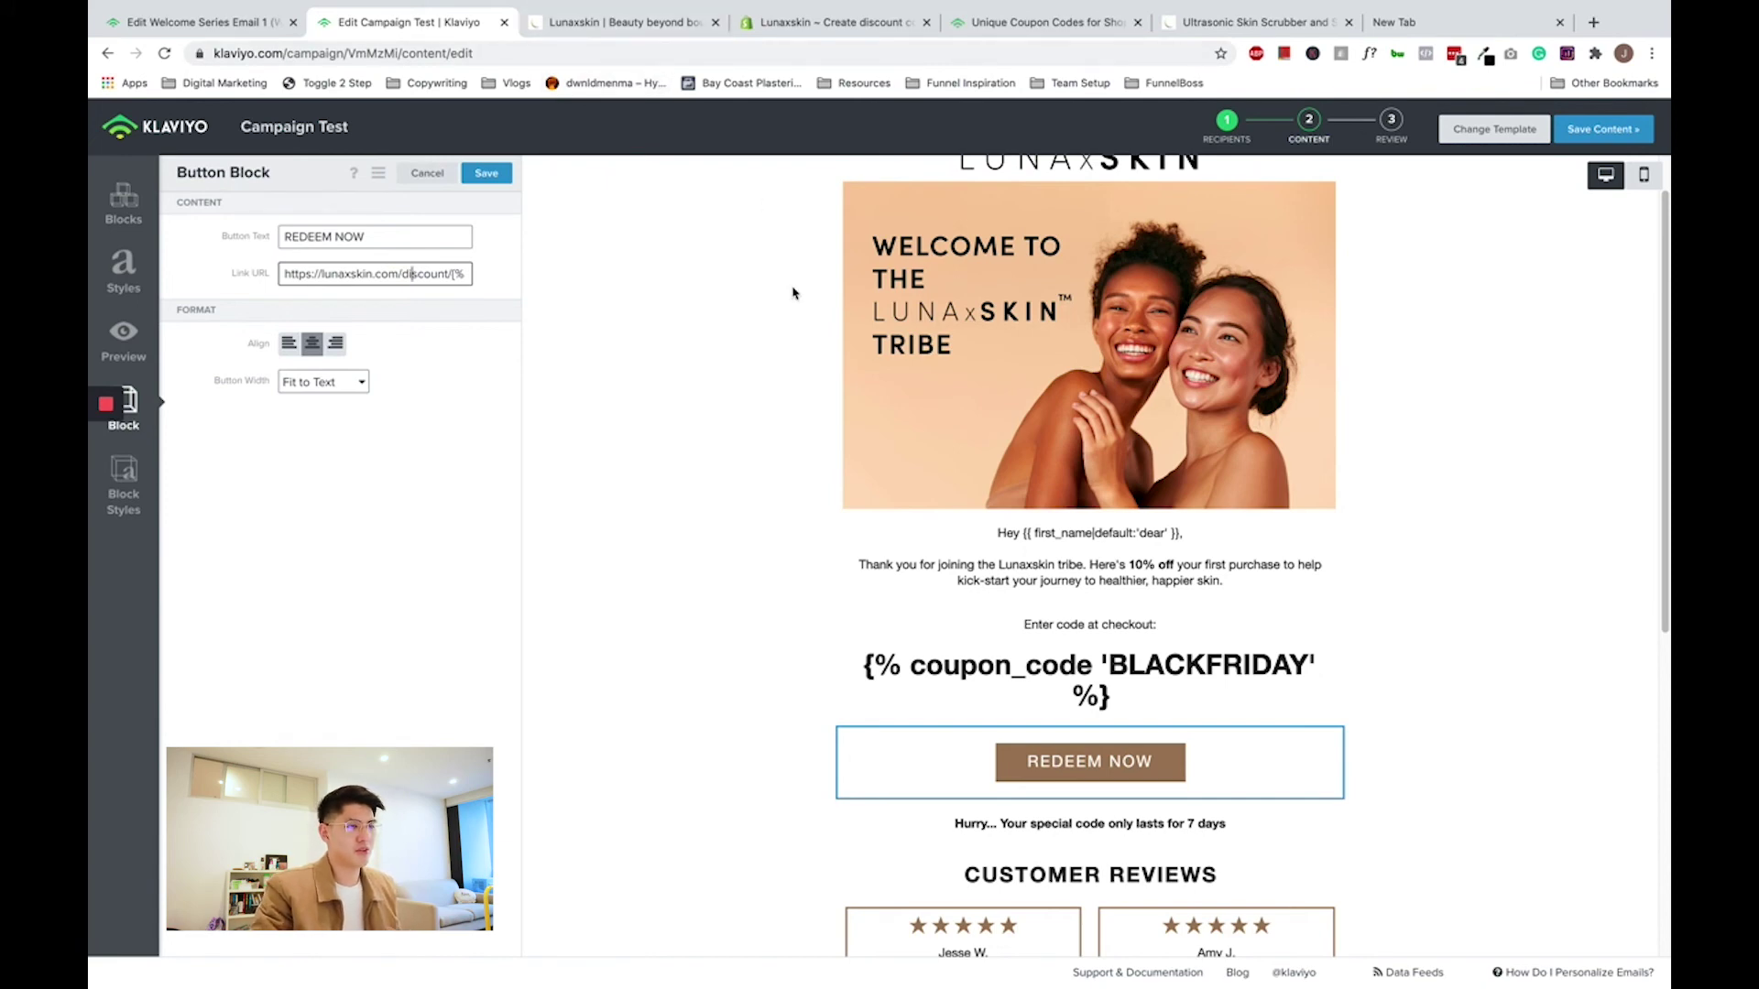
- Copy the dynamic coupon link template and paste it into the new tab's address bar
{"action": "left_click", "coordinate": [1436, 7]}
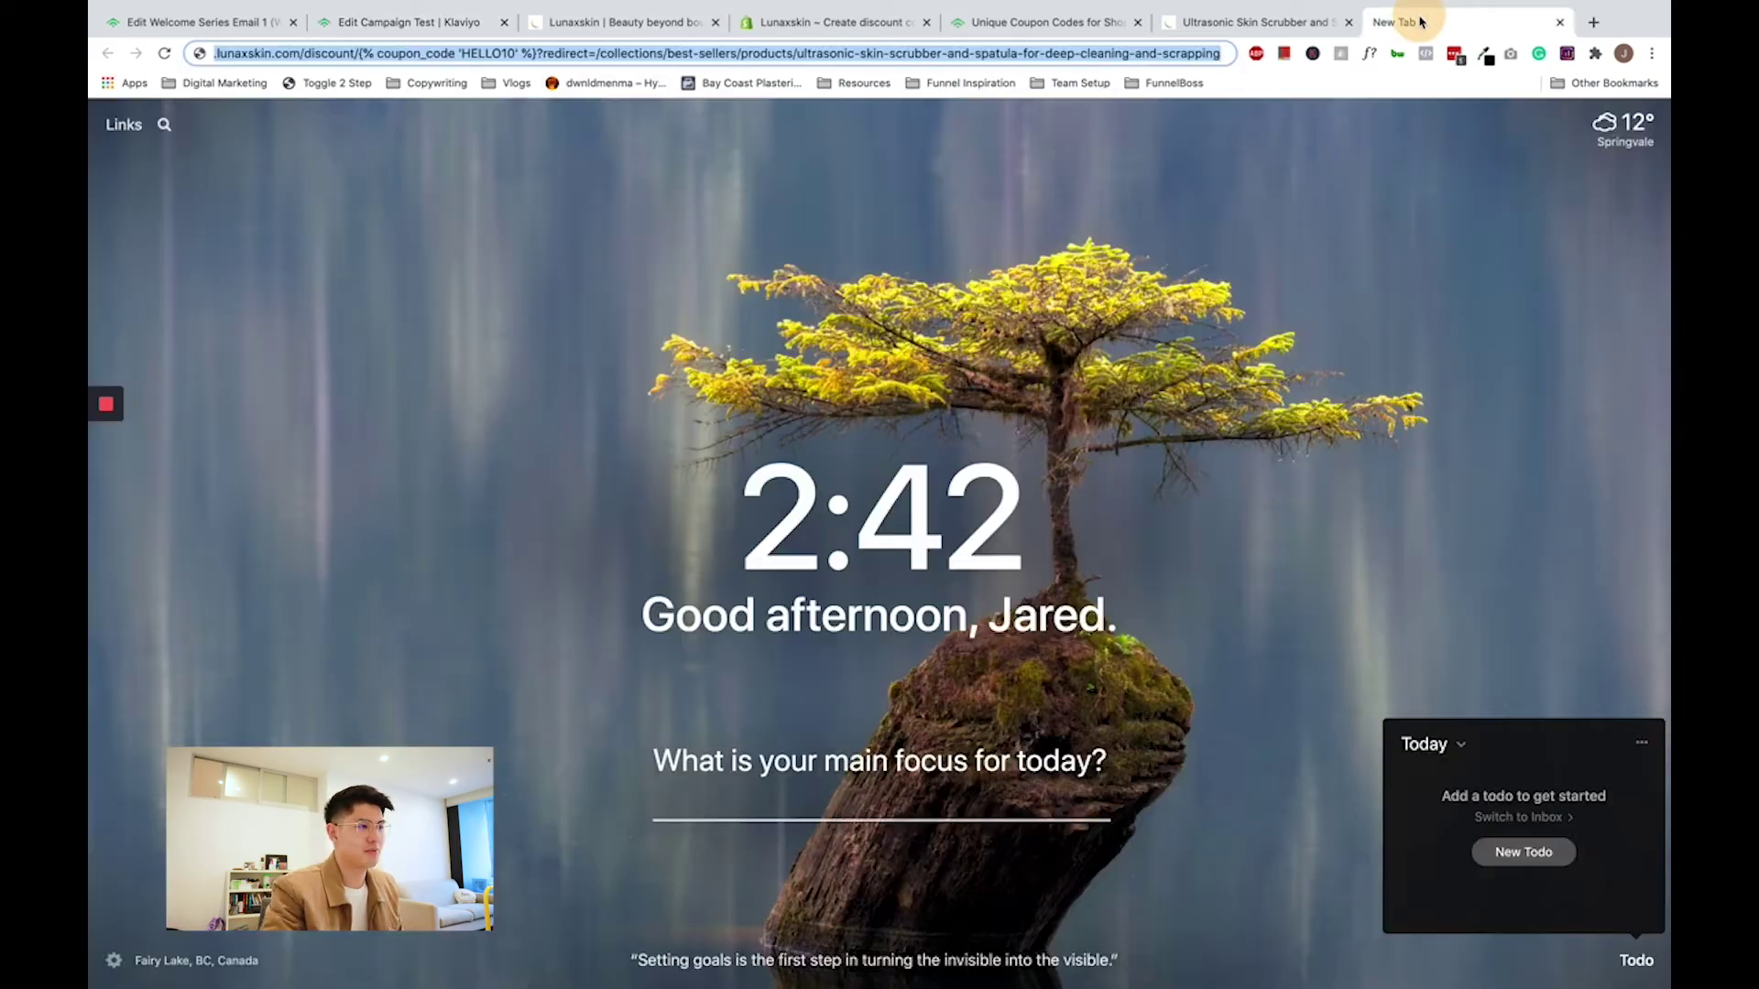
{"action": "left_click", "coordinate": [1224, 20]}
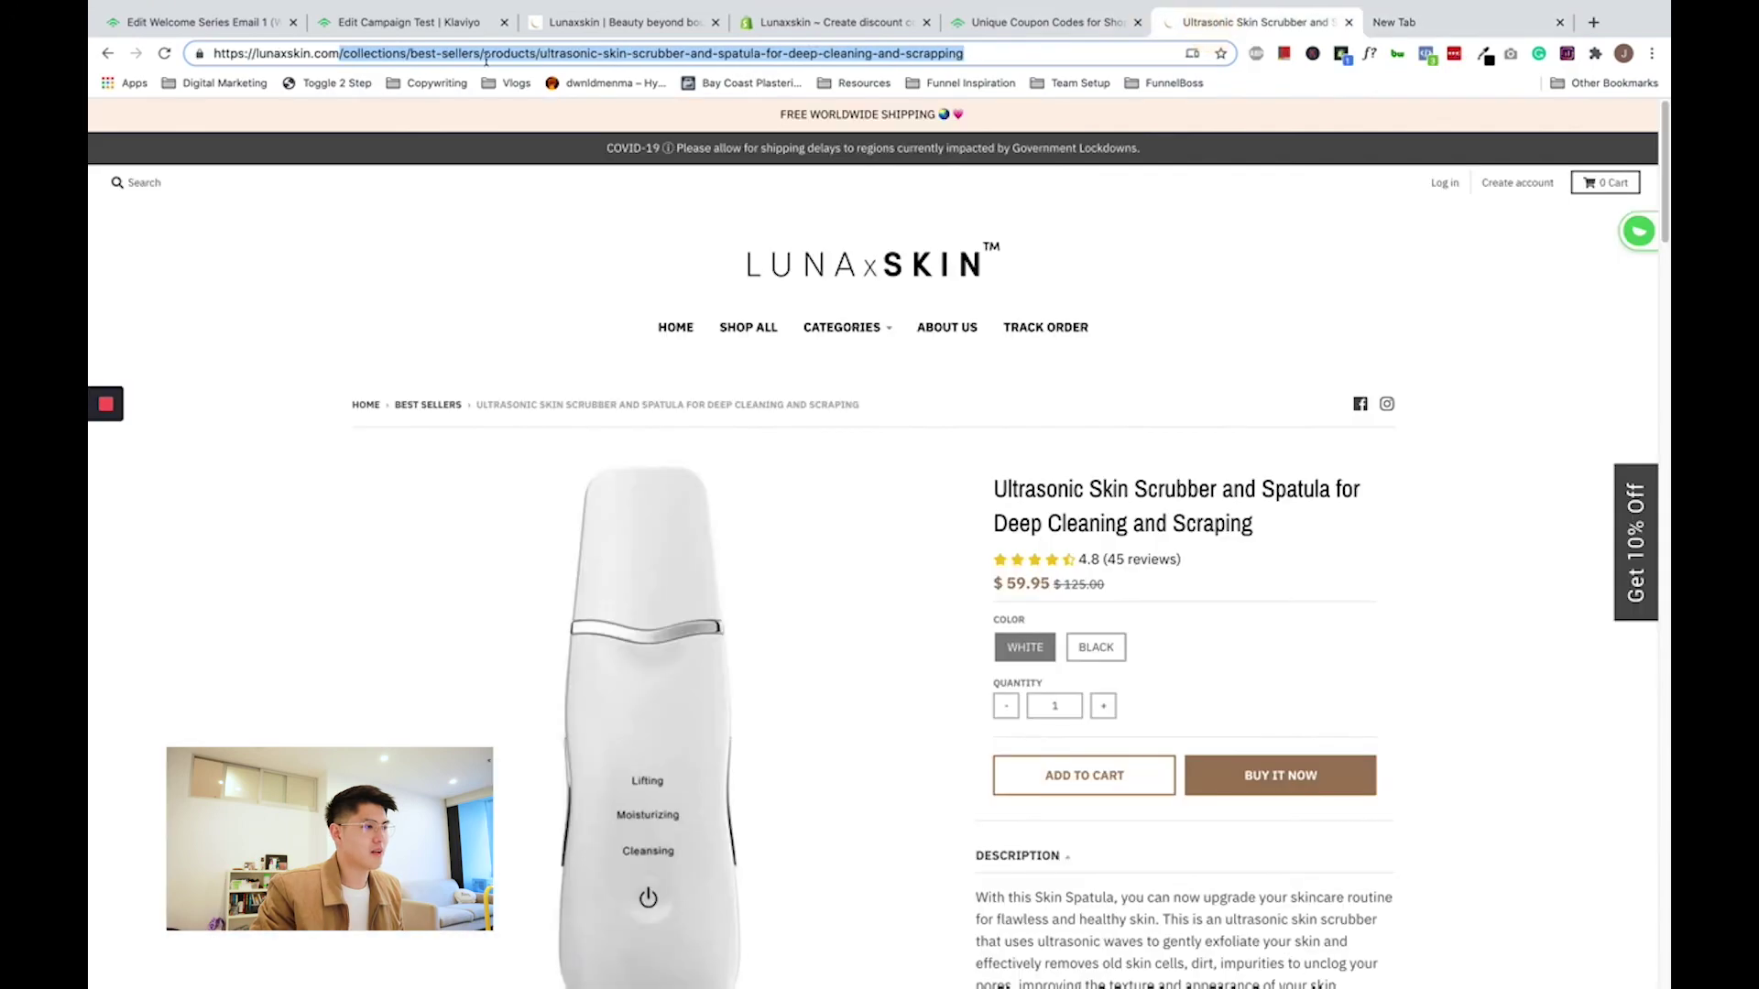
{"action": "left_click", "coordinate": [707, 53]}
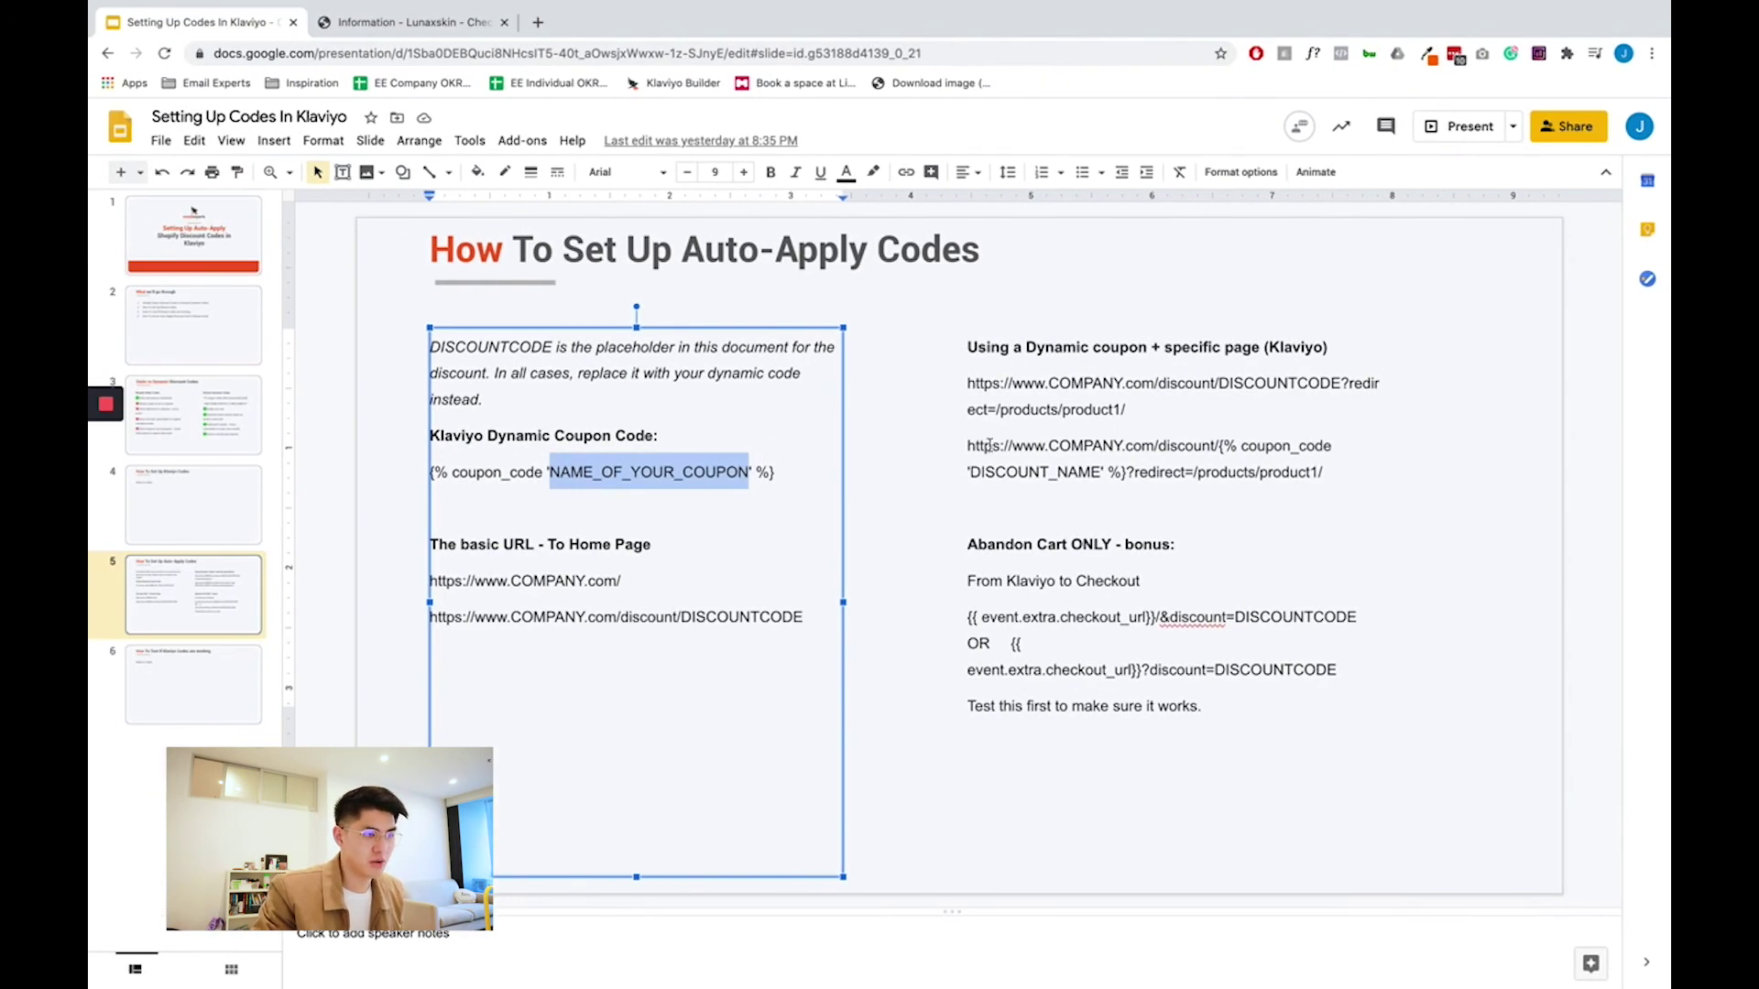
{"action": "triple_click", "coordinate": [969, 449]}
{"action": "key", "text": "super+c"}
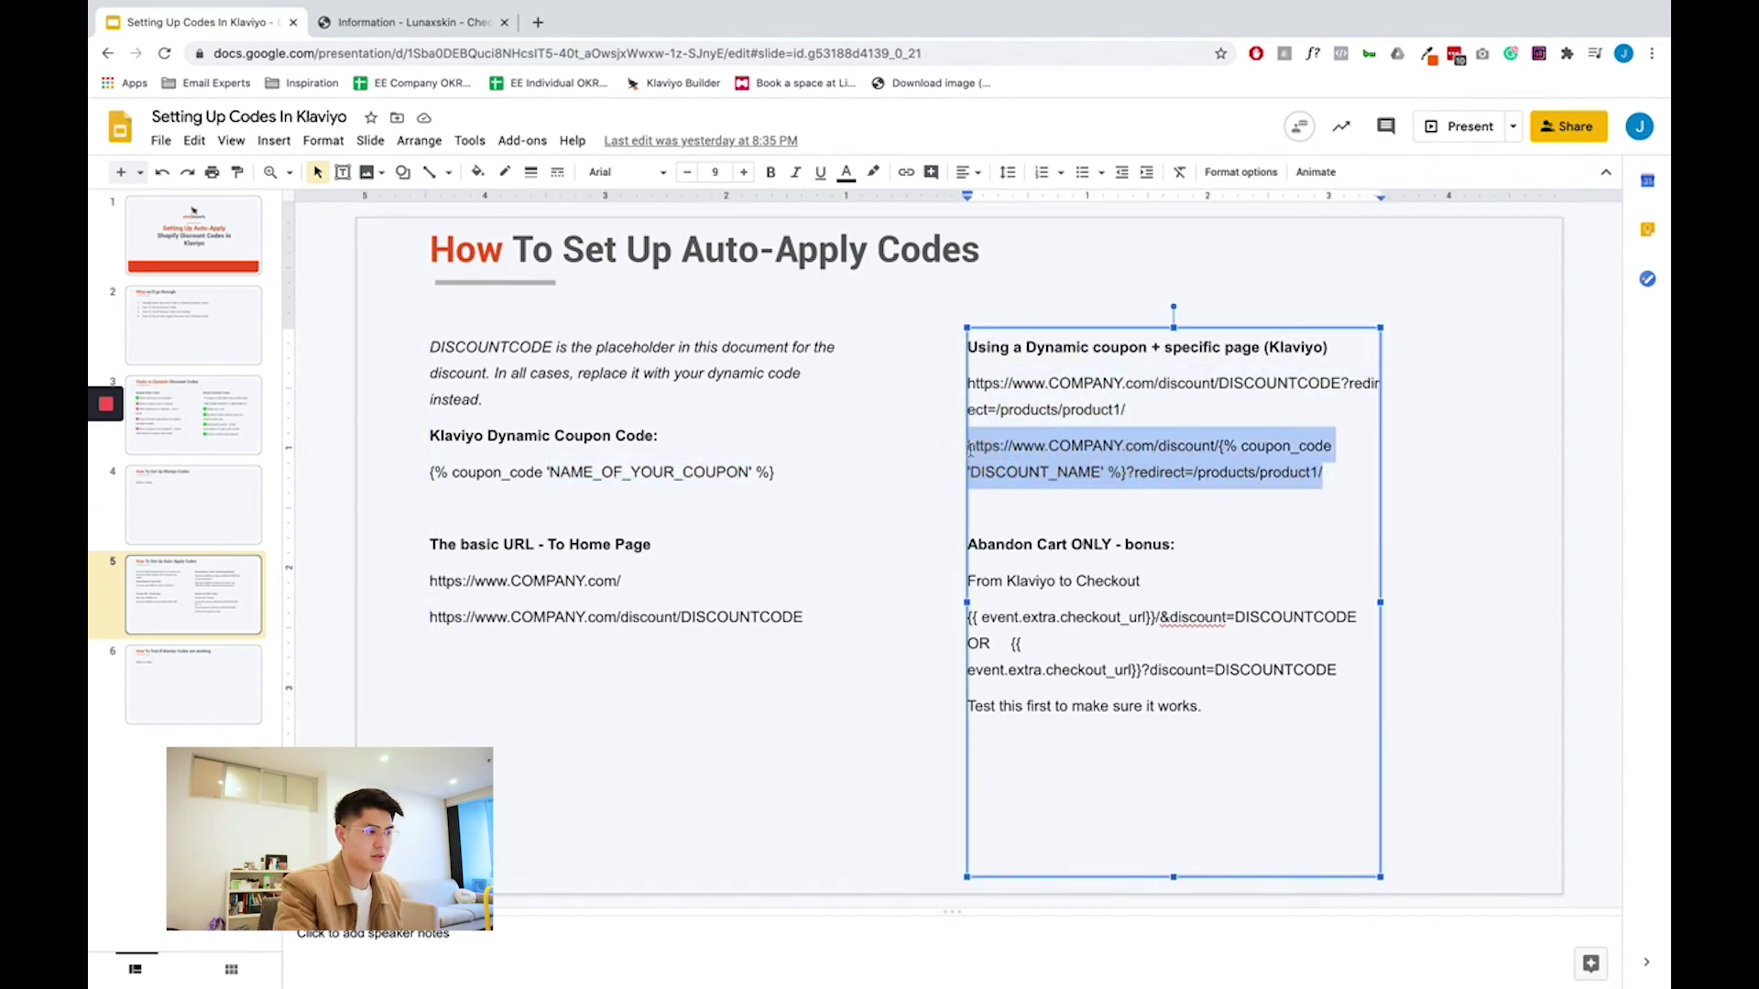
{"action": "key", "text": "ctrl+Right"}
{"action": "left_click", "coordinate": [1415, 22]}
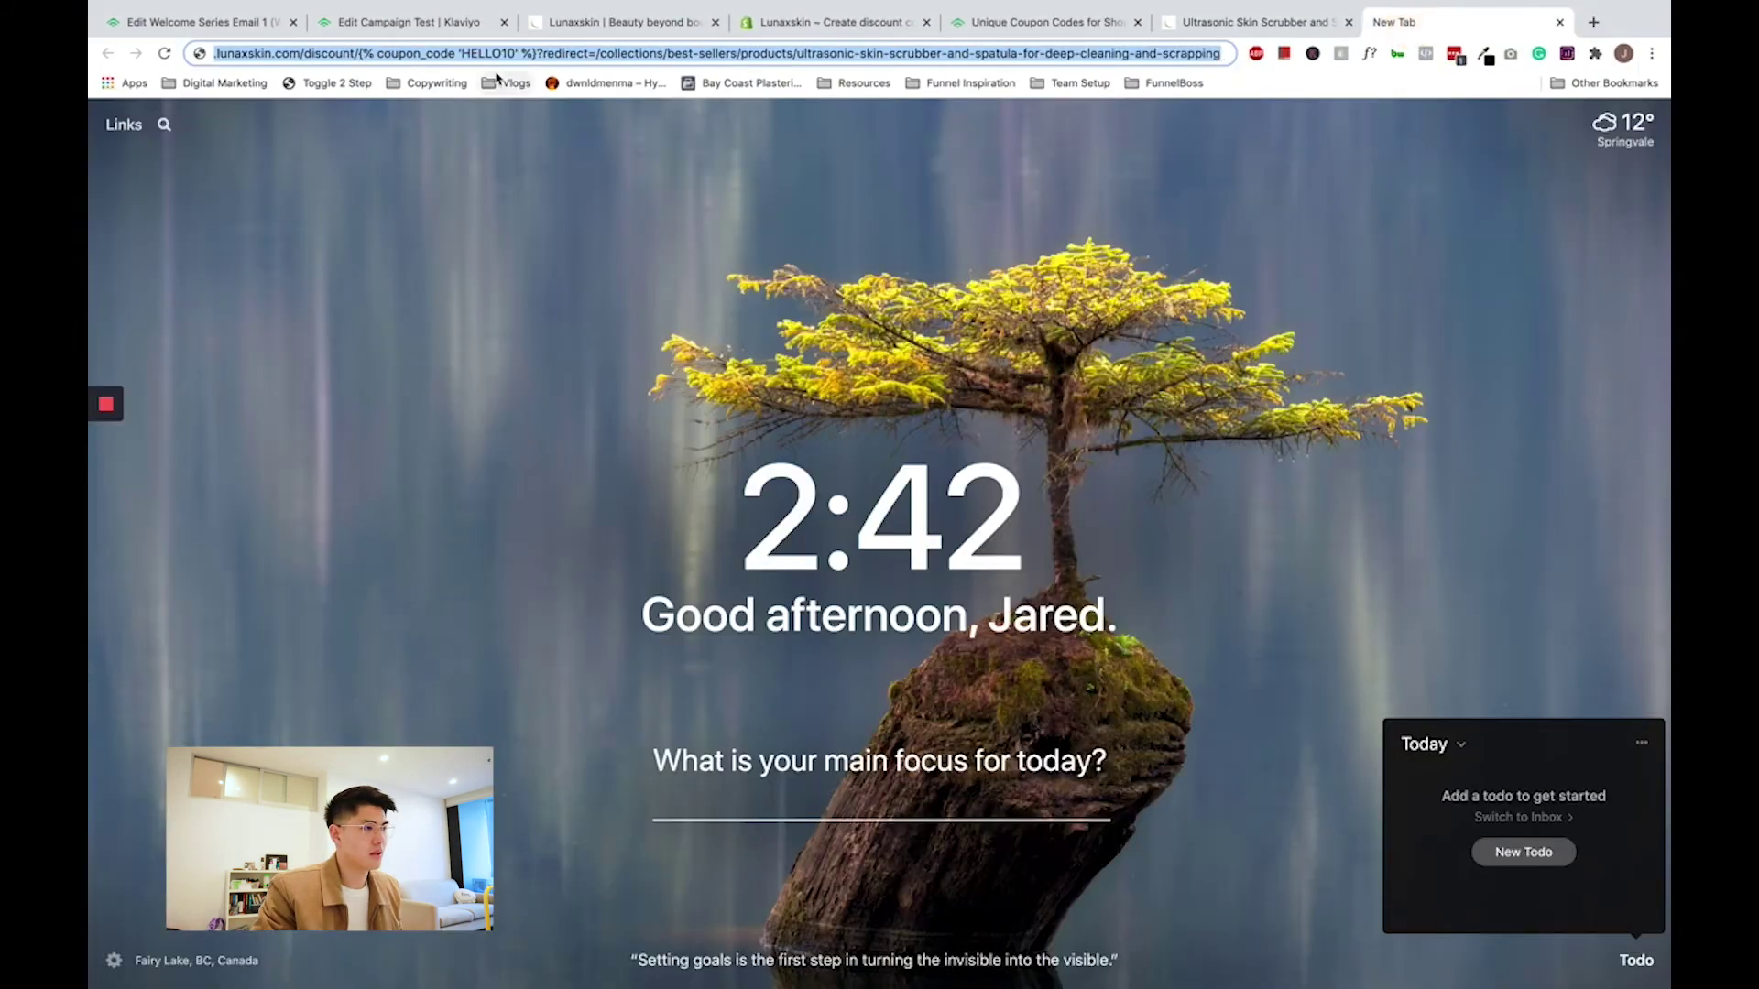
{"action": "key", "text": "super+v"}
- Replace COMPANY with lunaxskin and DISCOUNT_NAME with BLACKFRIDAY in the link
{"action": "double_click", "coordinate": [325, 55]}
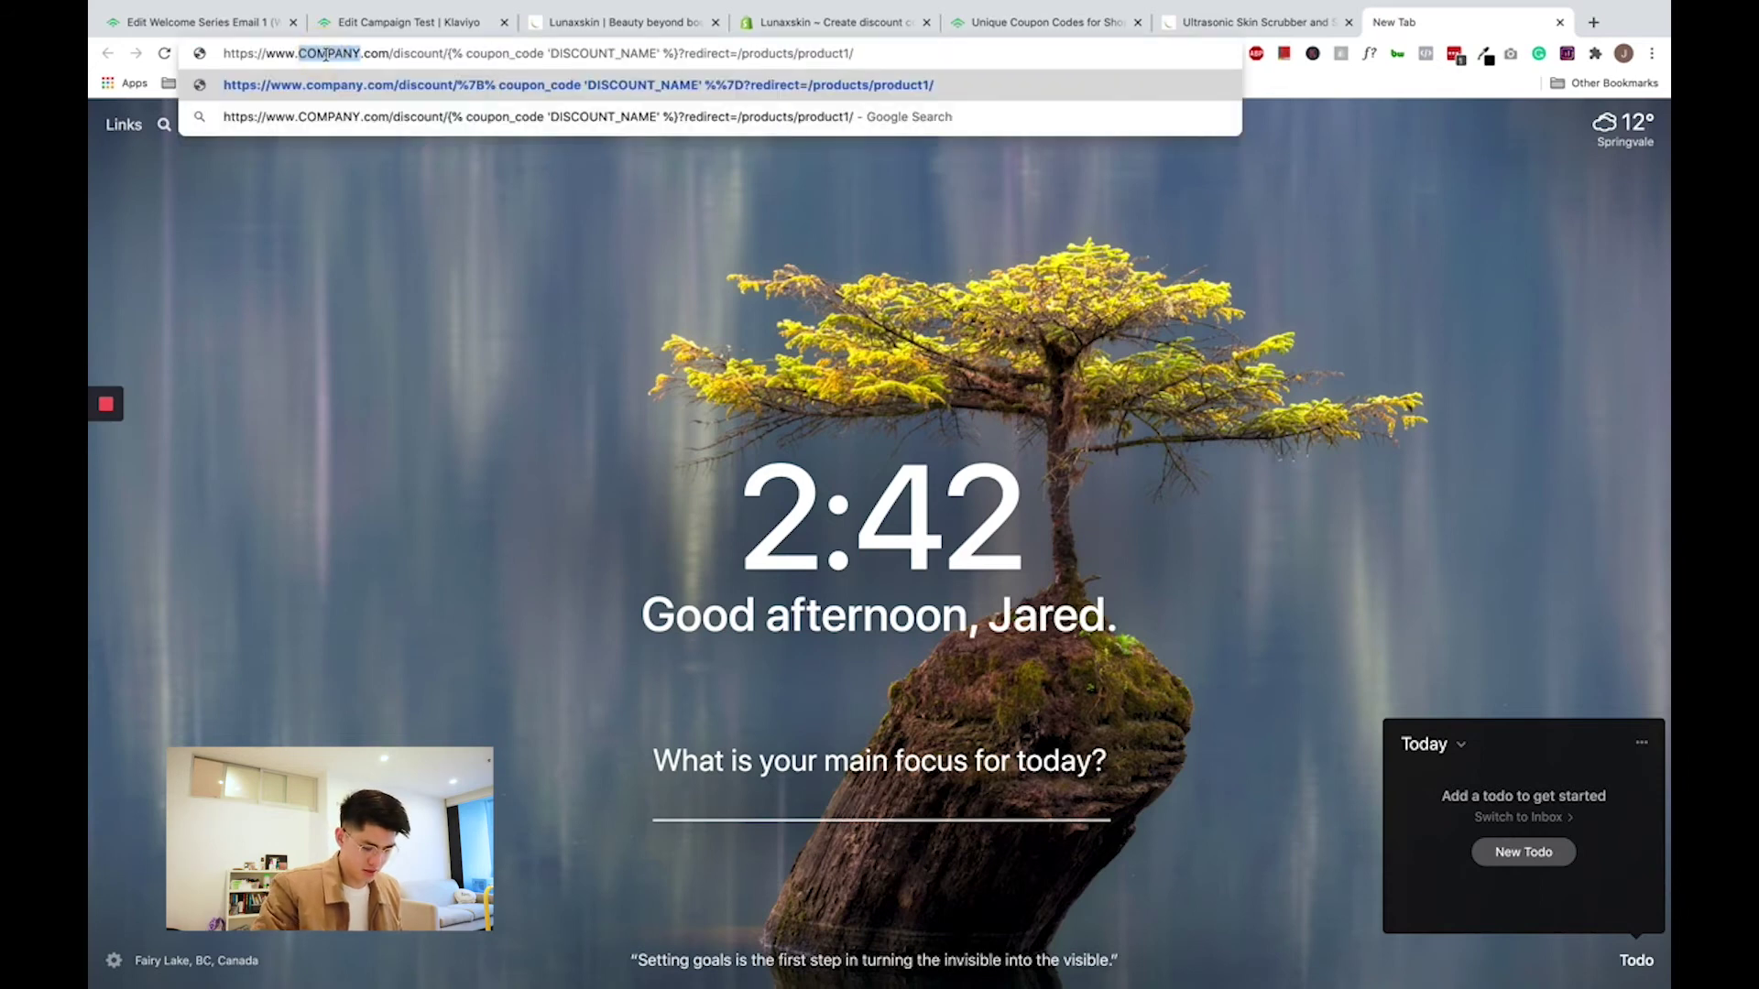
{"action": "type", "text": "lunaxskin"}
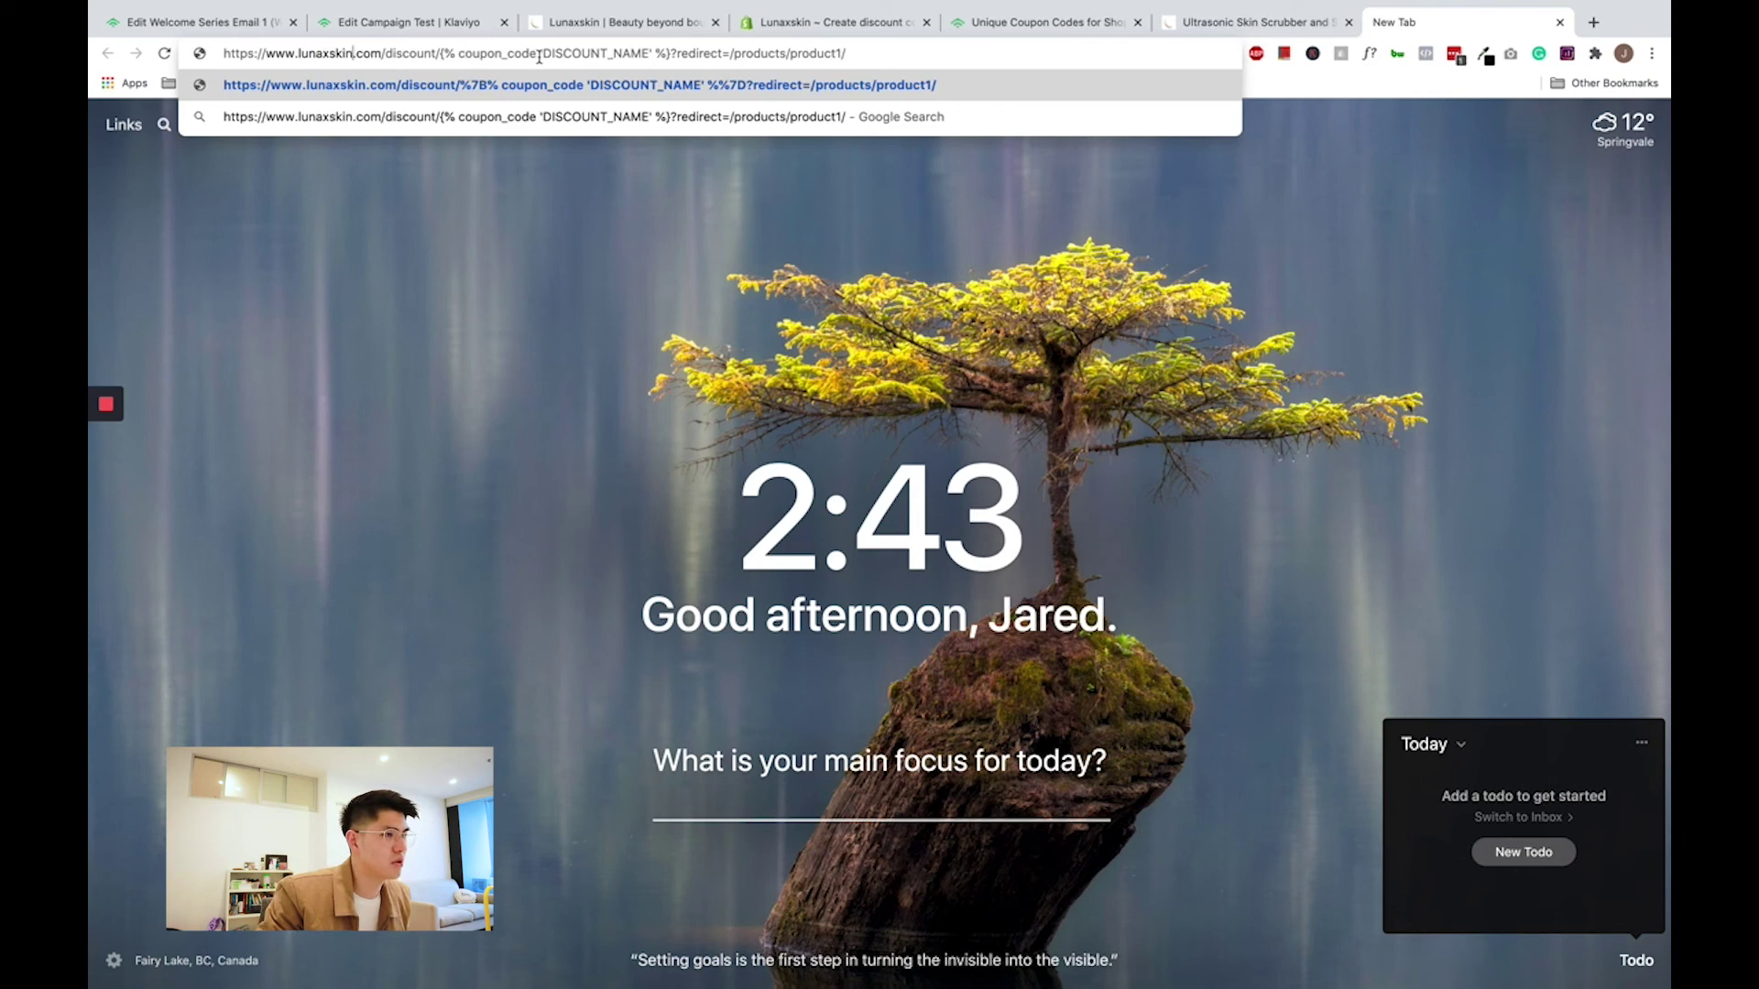
{"action": "left_click_drag", "start_coordinate": [546, 55], "coordinate": [647, 57]}
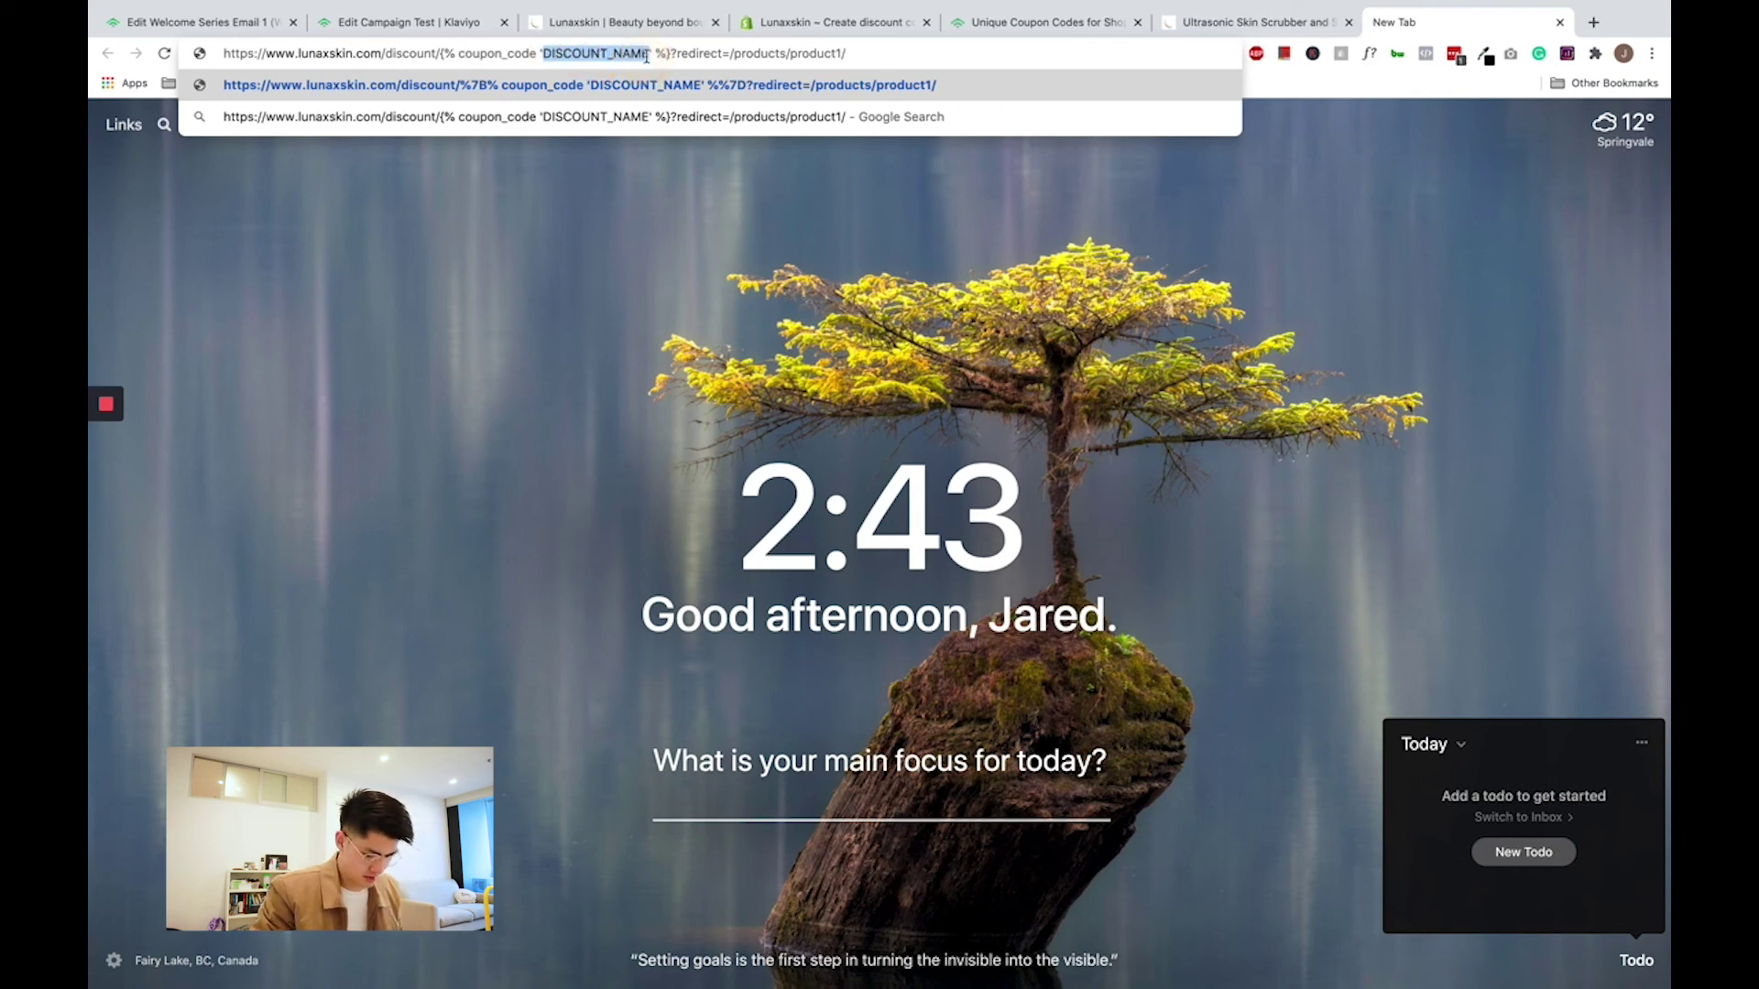
{"action": "type", "text": "BLACKFI"}
{"action": "key", "text": "BackSpace"}
{"action": "type", "text": "RIDAY"}
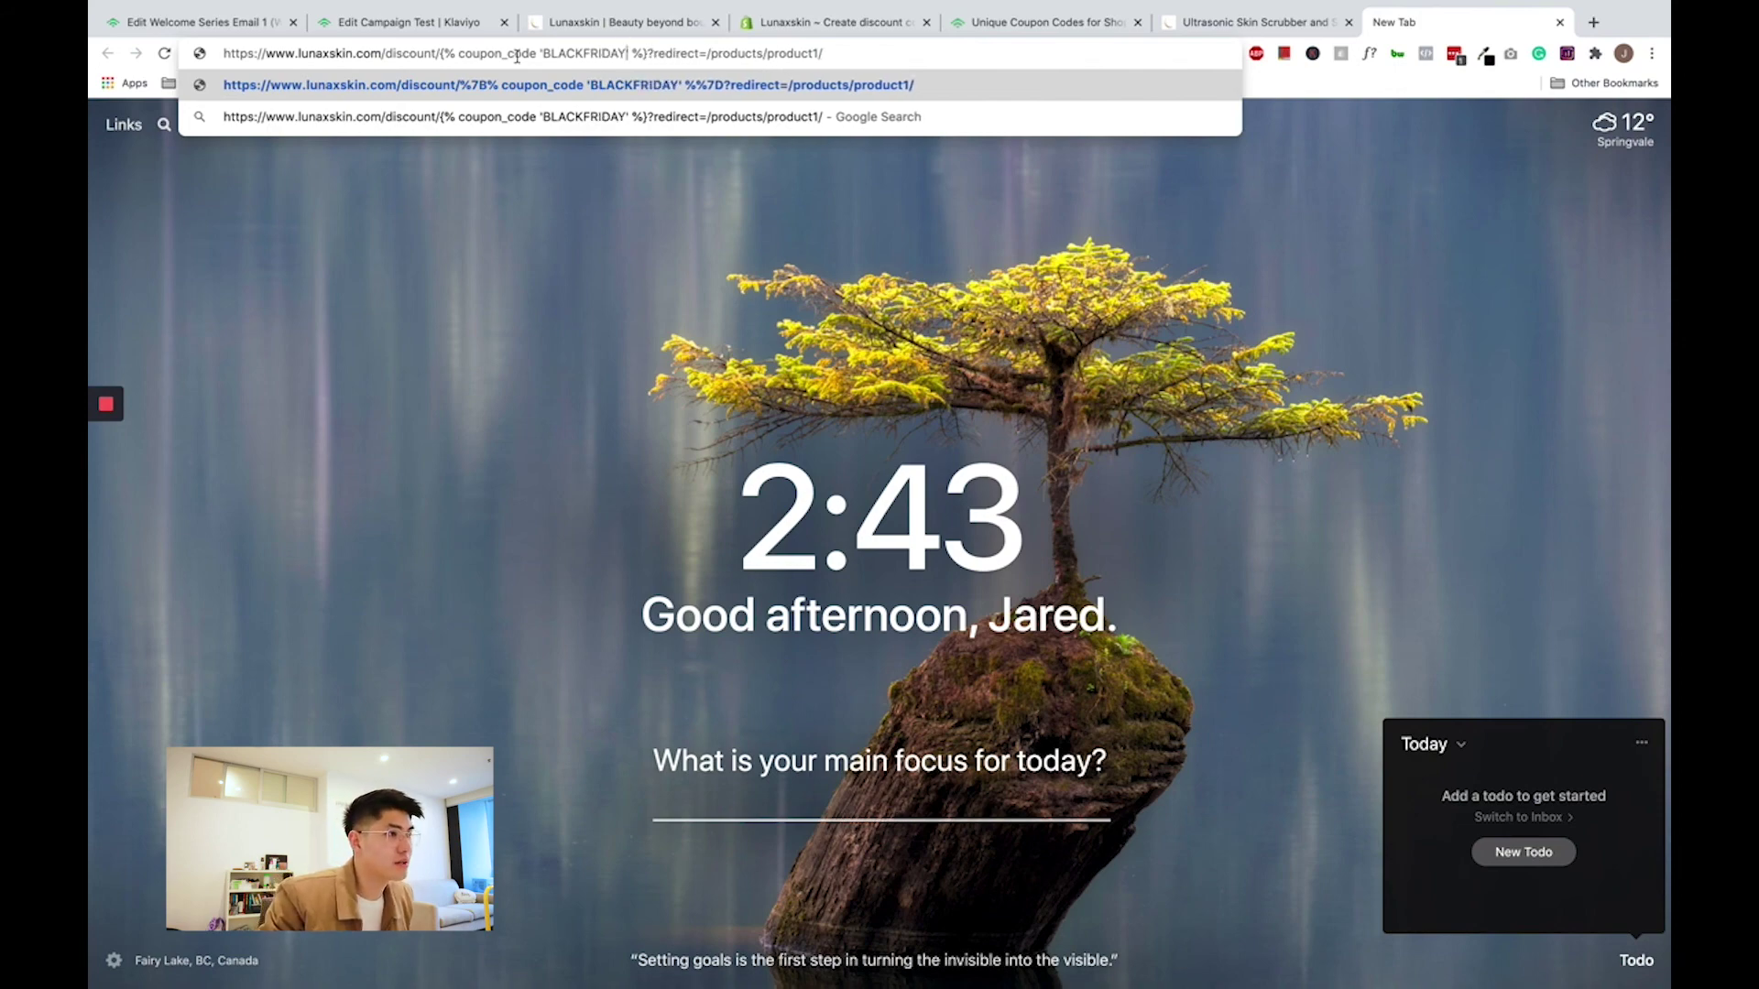
- Swap the products/product1/ redirect for the Ultrasonic Skin Scrubber's product path
{"action": "left_click", "coordinate": [1224, 25]}
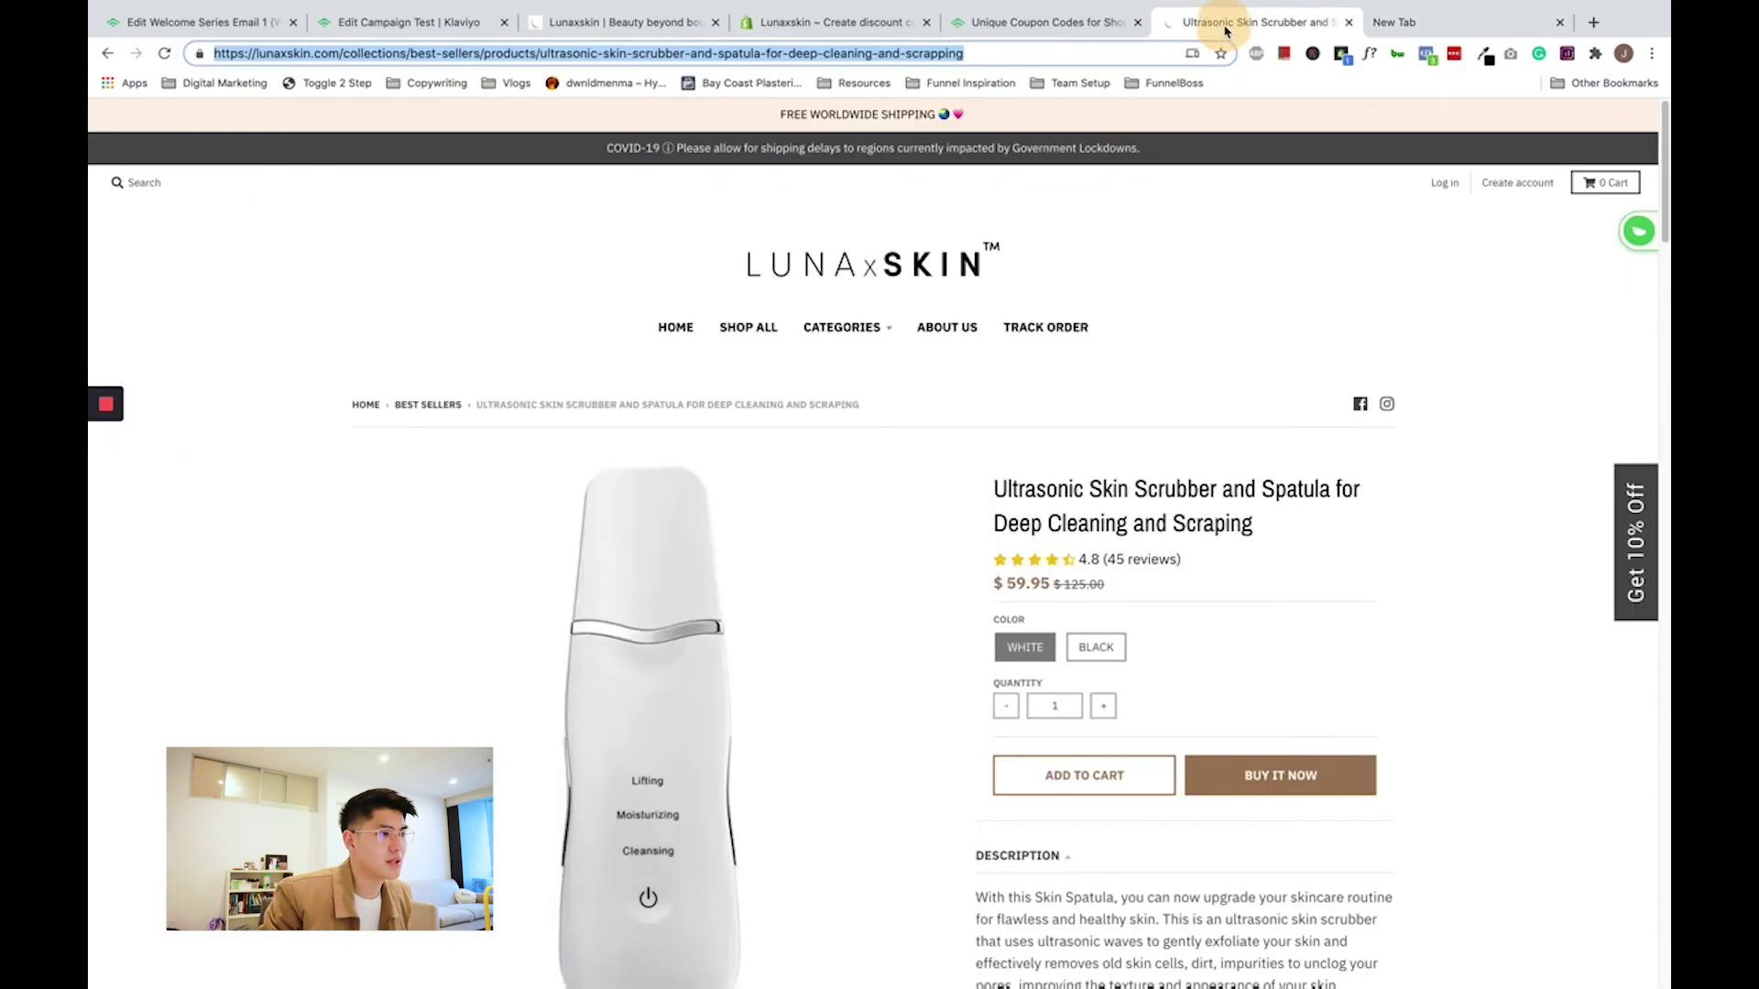
{"action": "left_click_drag", "start_coordinate": [341, 52], "coordinate": [1312, 48]}
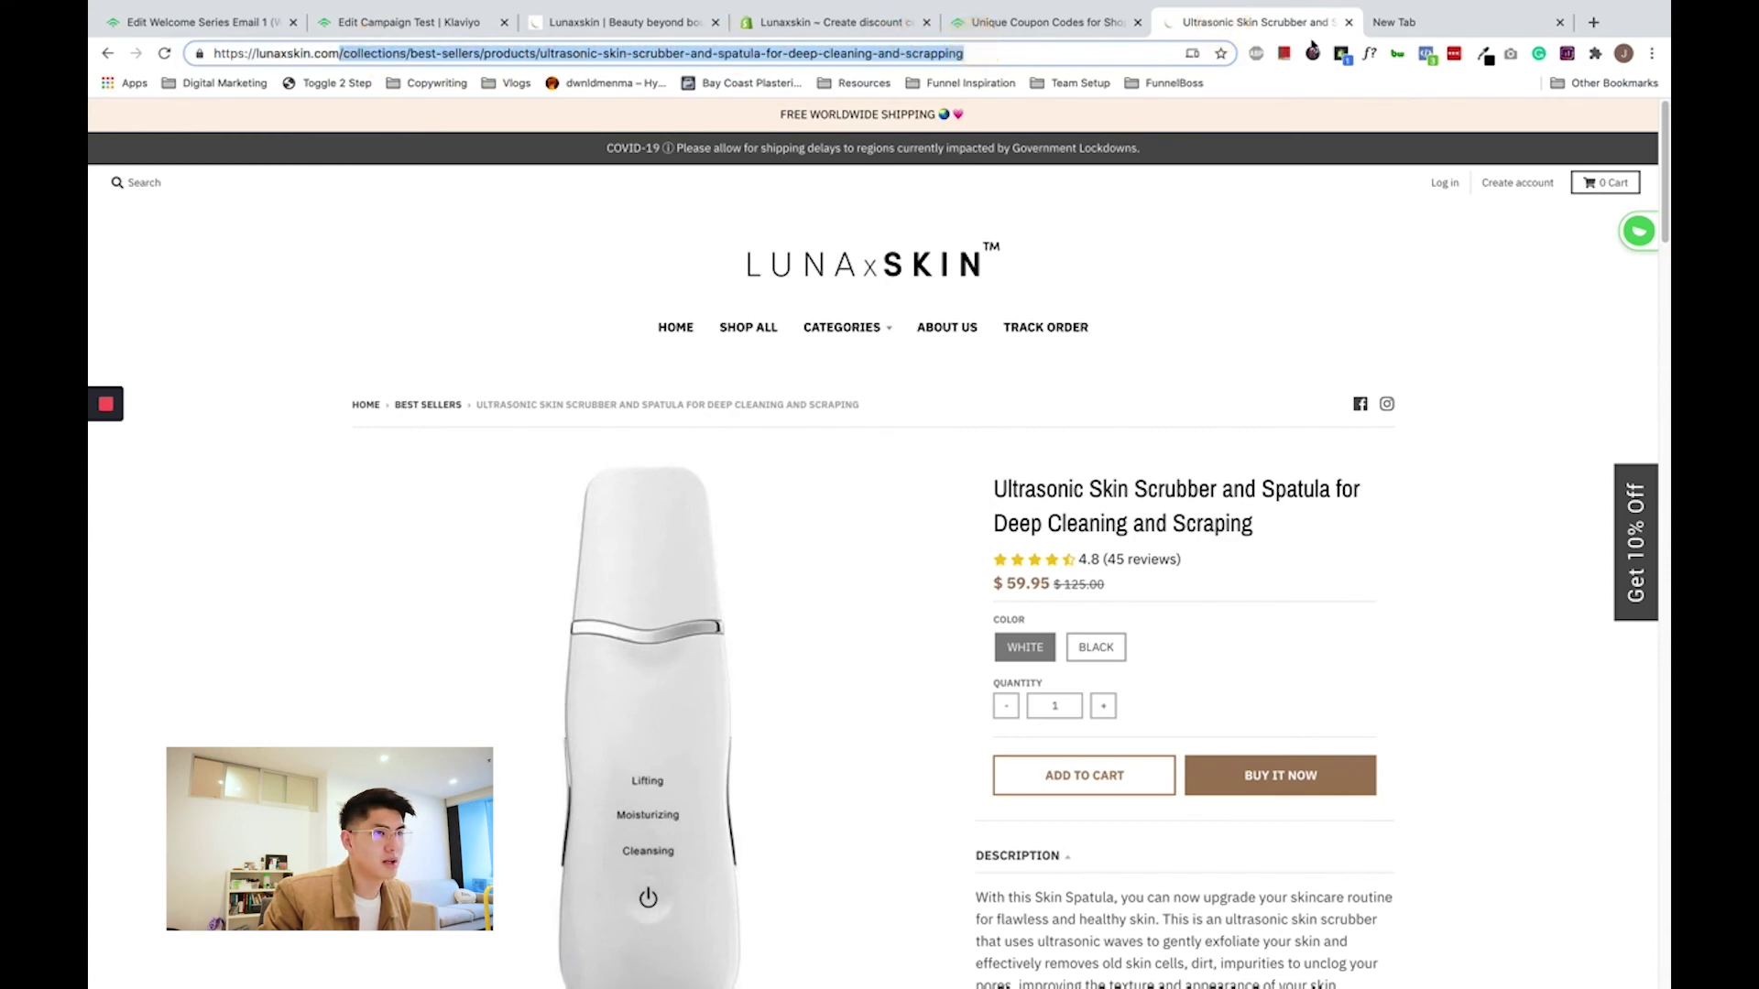
{"action": "left_click", "coordinate": [1401, 23]}
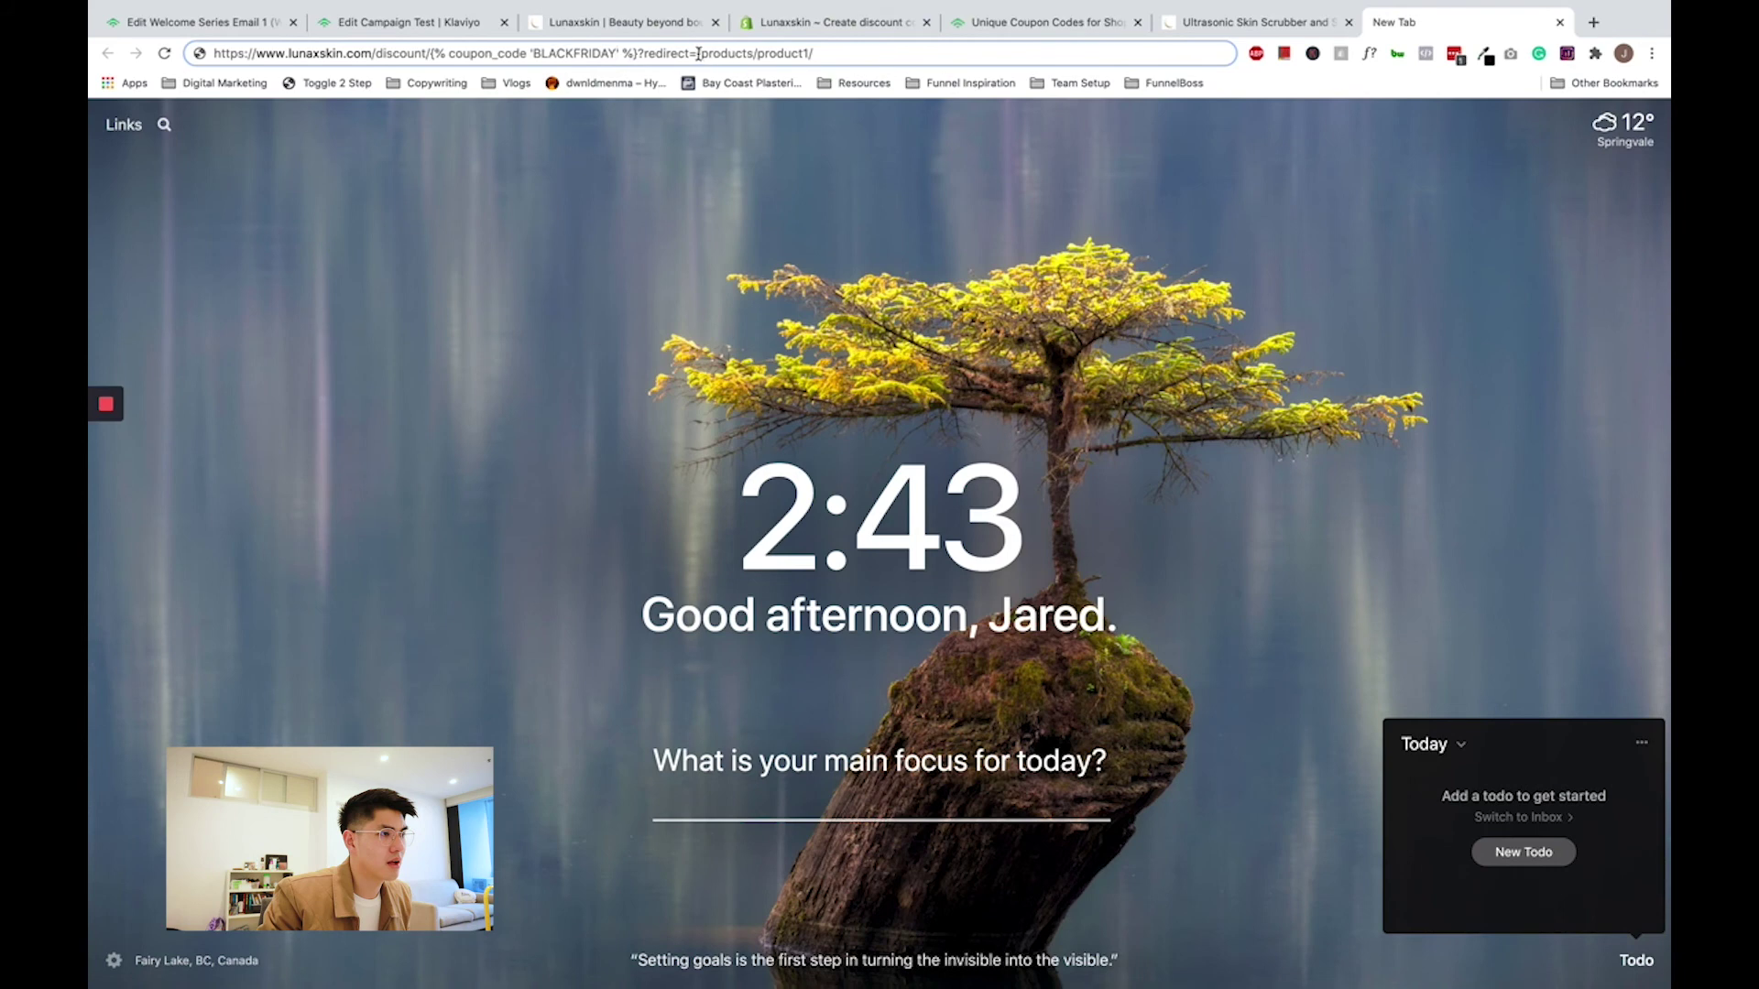
{"action": "left_click_drag", "start_coordinate": [698, 53], "coordinate": [830, 54]}
{"action": "key", "text": "super+v"}
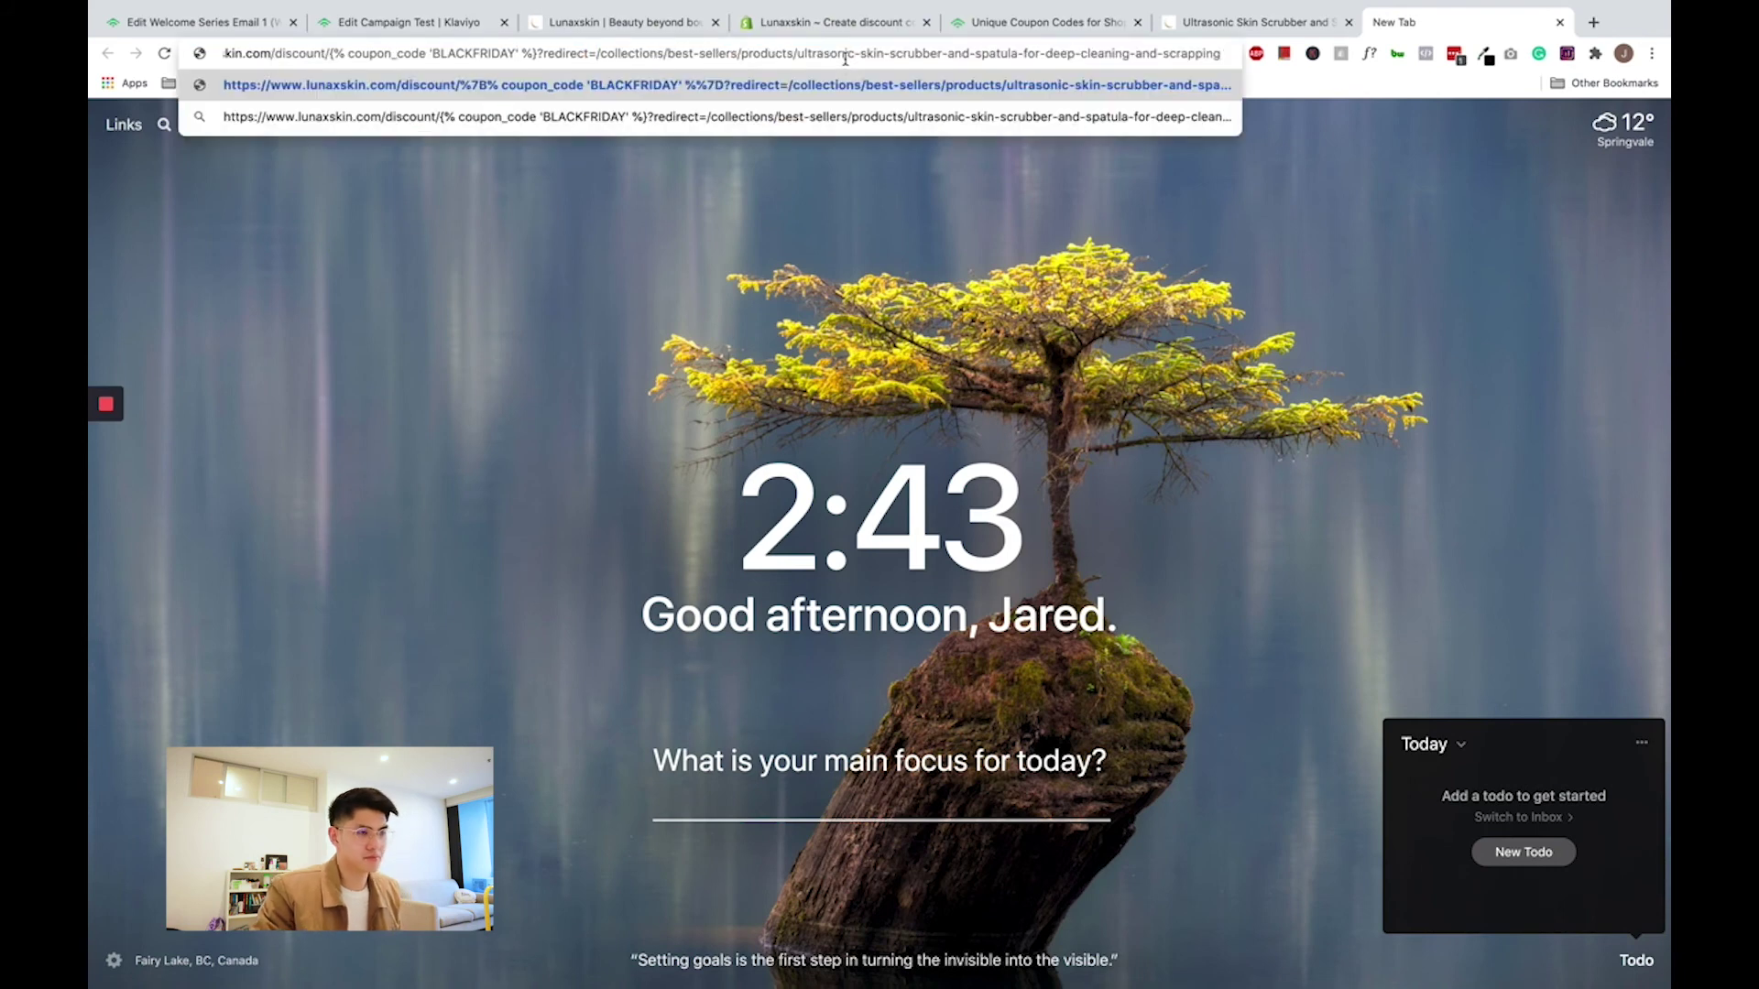
{"action": "key", "text": "super+a"}
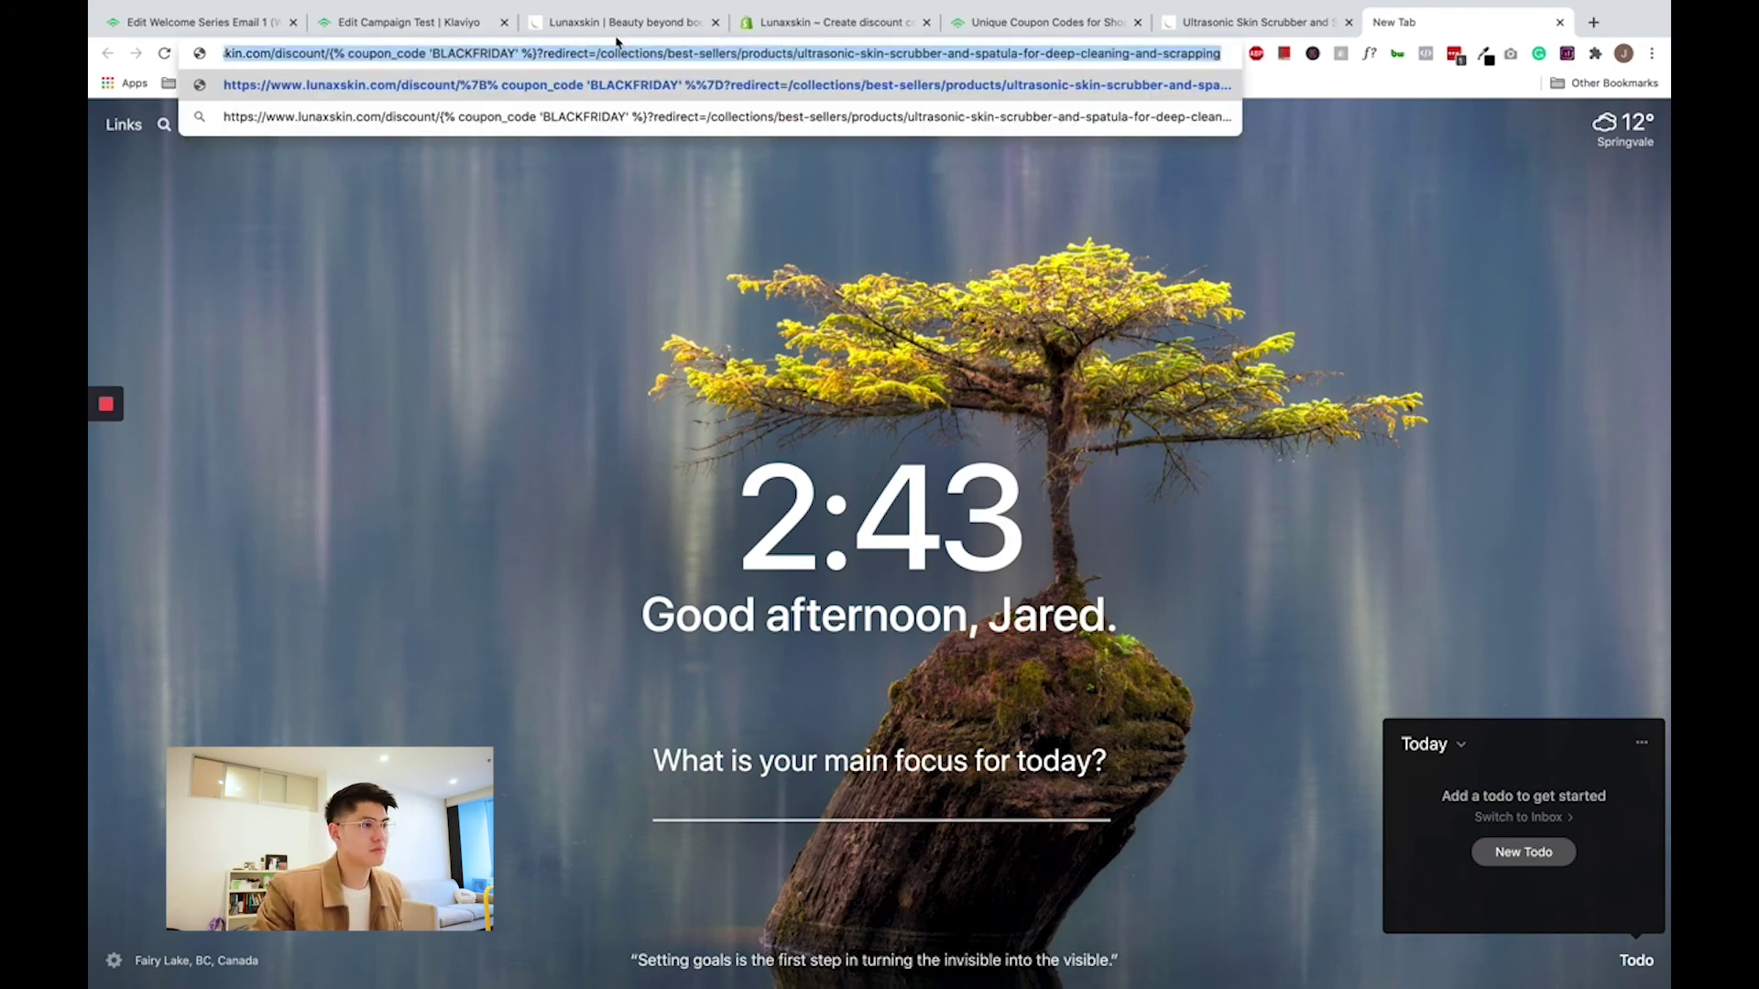
- Check and save the REDEEM NOW button link in the Welcome Series email
{"action": "left_click", "coordinate": [615, 28]}
{"action": "left_click", "coordinate": [234, 23]}
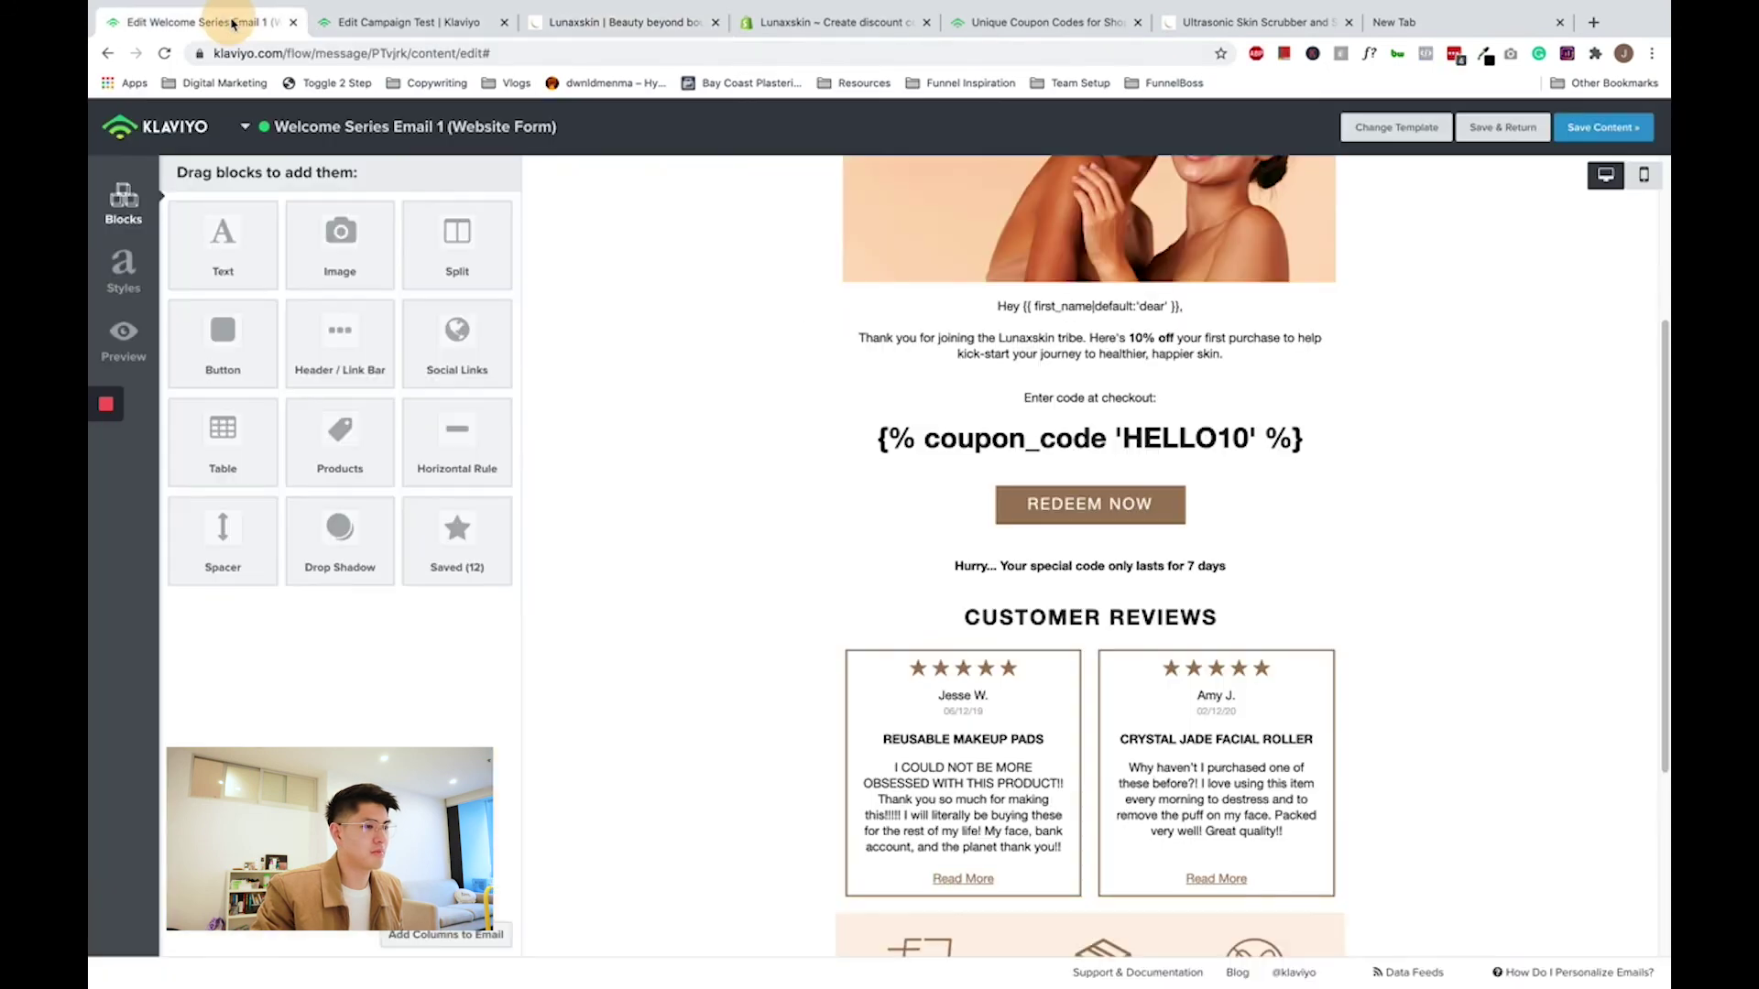
{"action": "left_click", "coordinate": [1085, 502]}
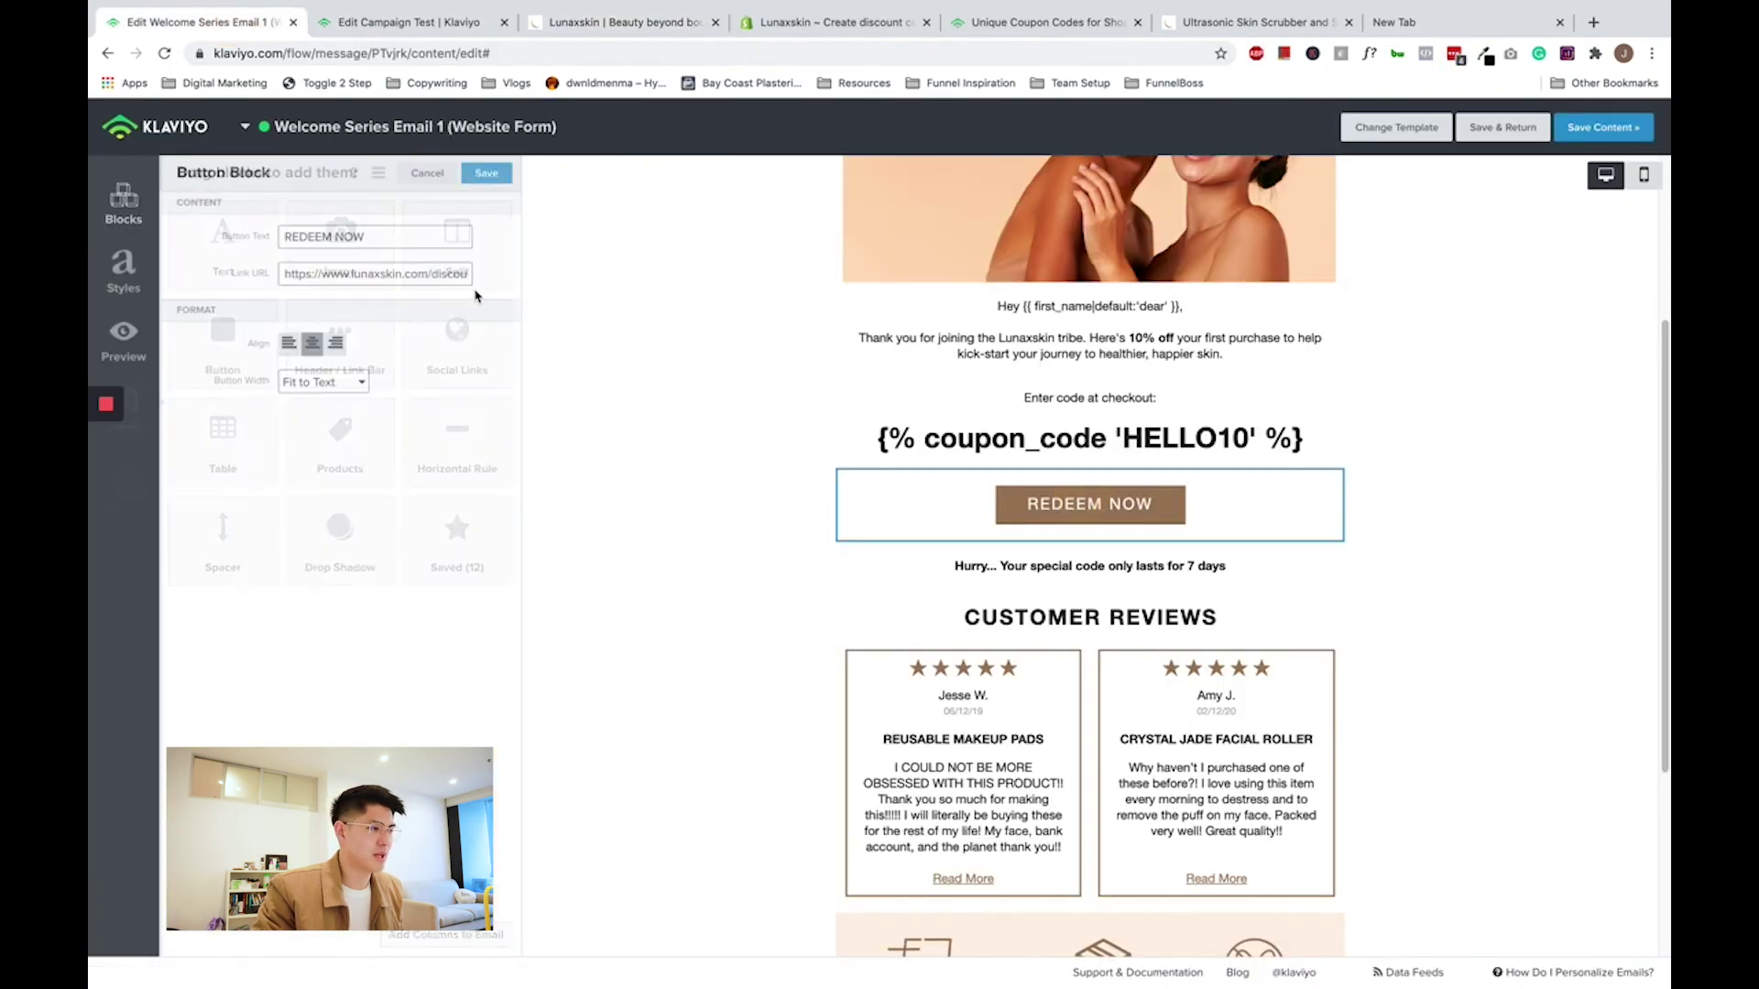
{"action": "left_click", "coordinate": [457, 274]}
{"action": "left_click", "coordinate": [495, 177]}
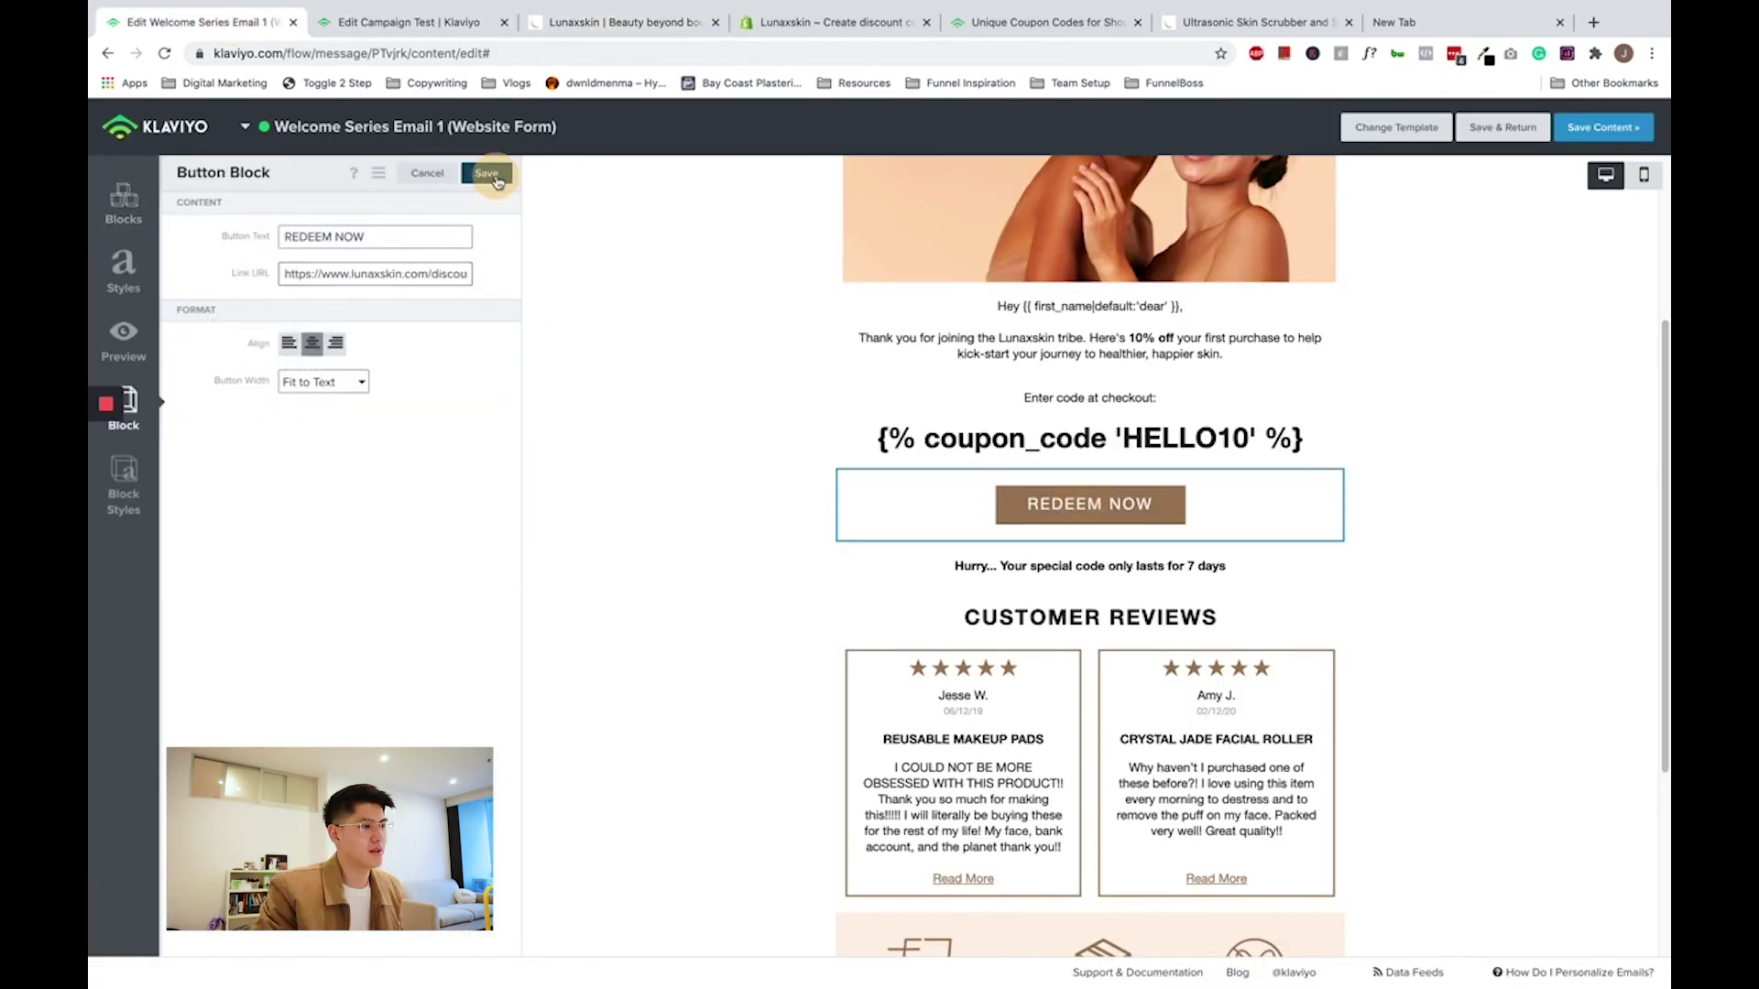
- Send a Campaign Test preview as an email to your own address
{"action": "key", "text": "ctrl+Tab"}
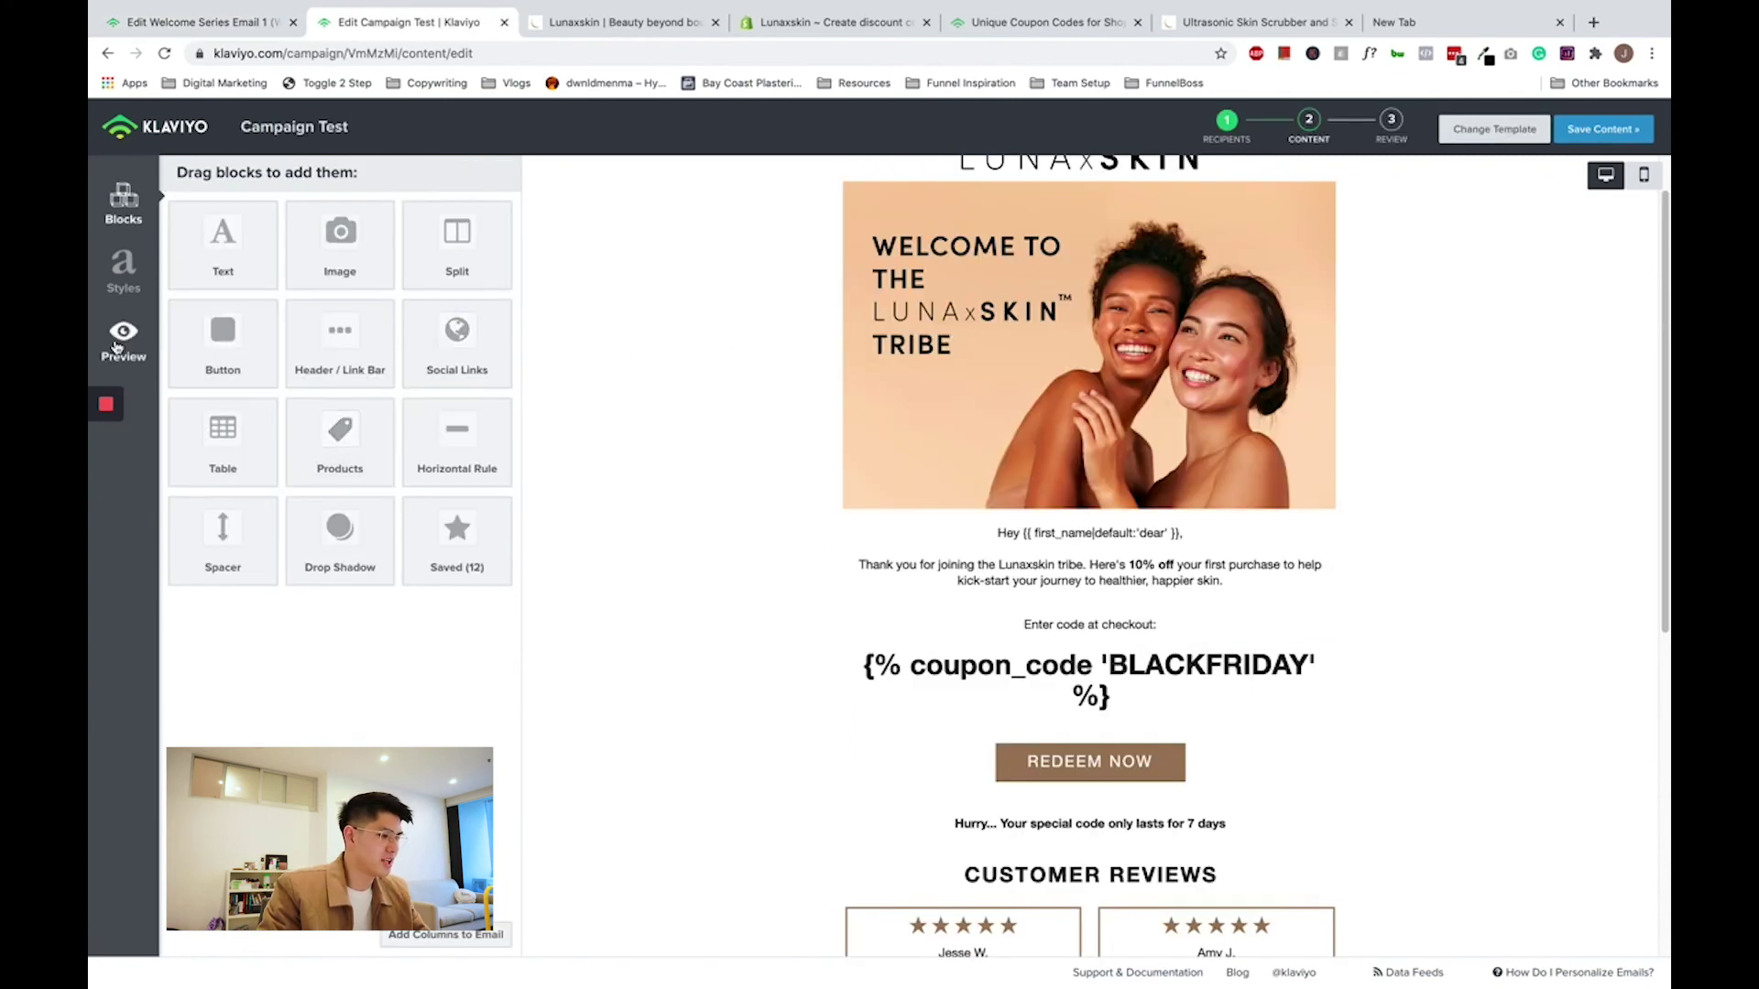
{"action": "left_click", "coordinate": [117, 350]}
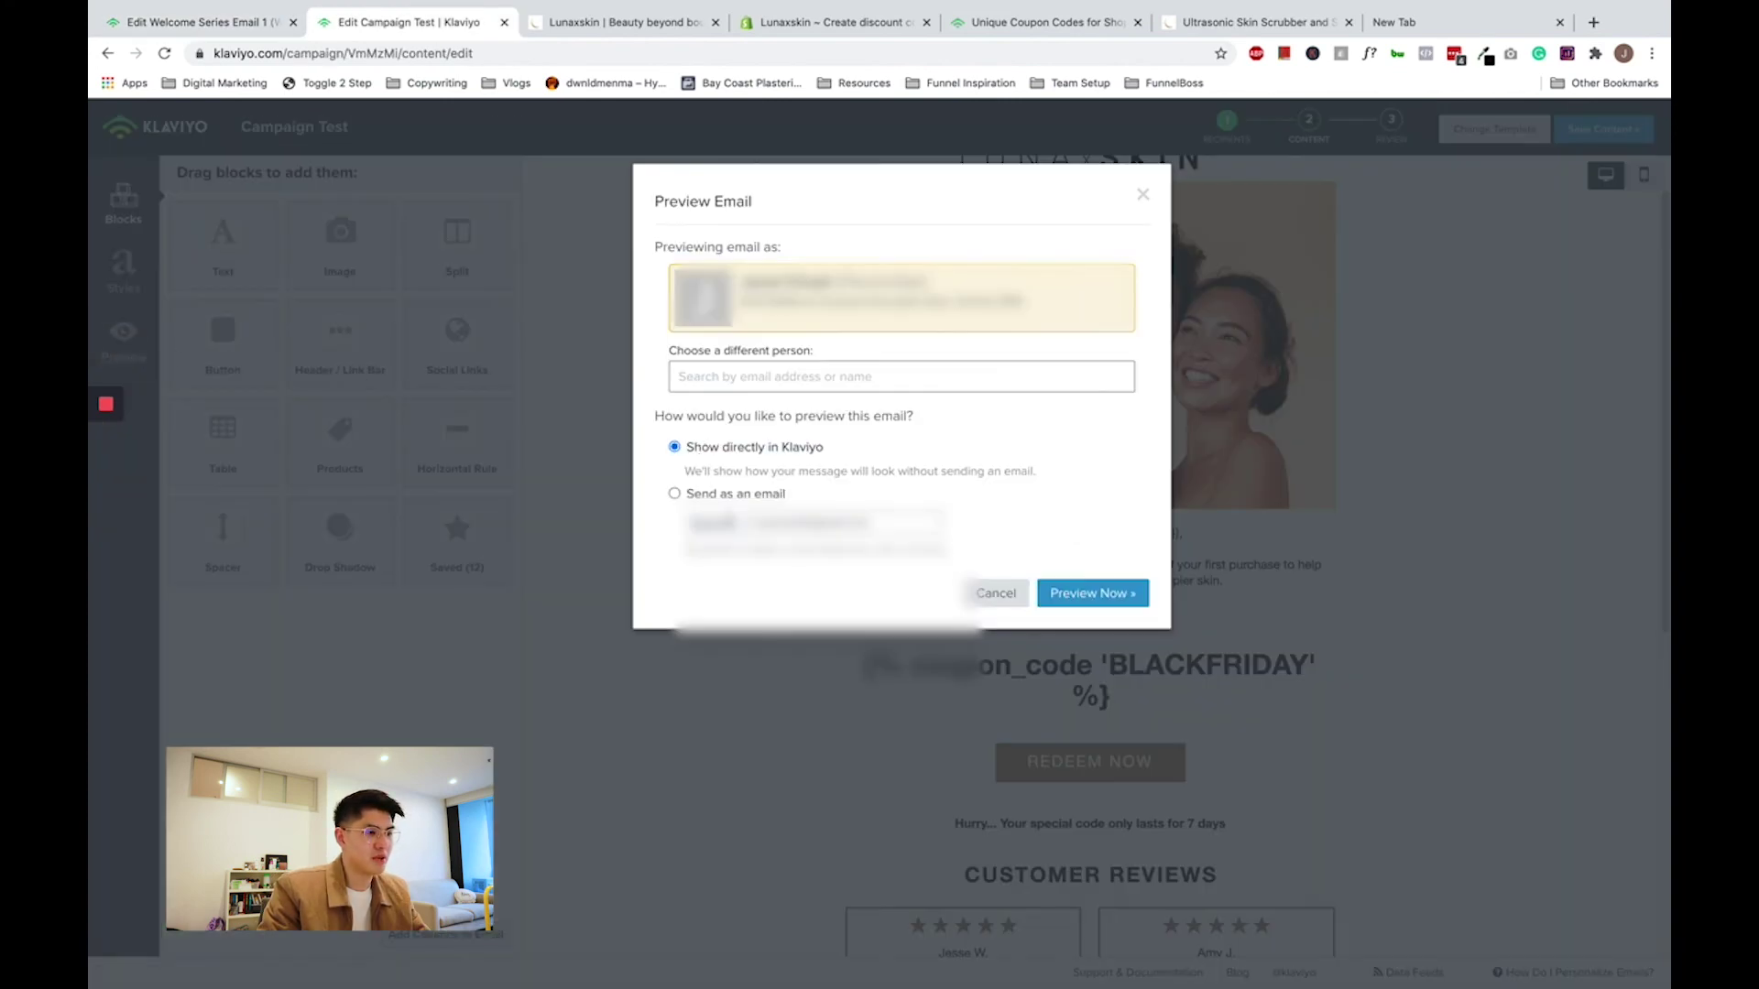
{"action": "left_click", "coordinate": [732, 491]}
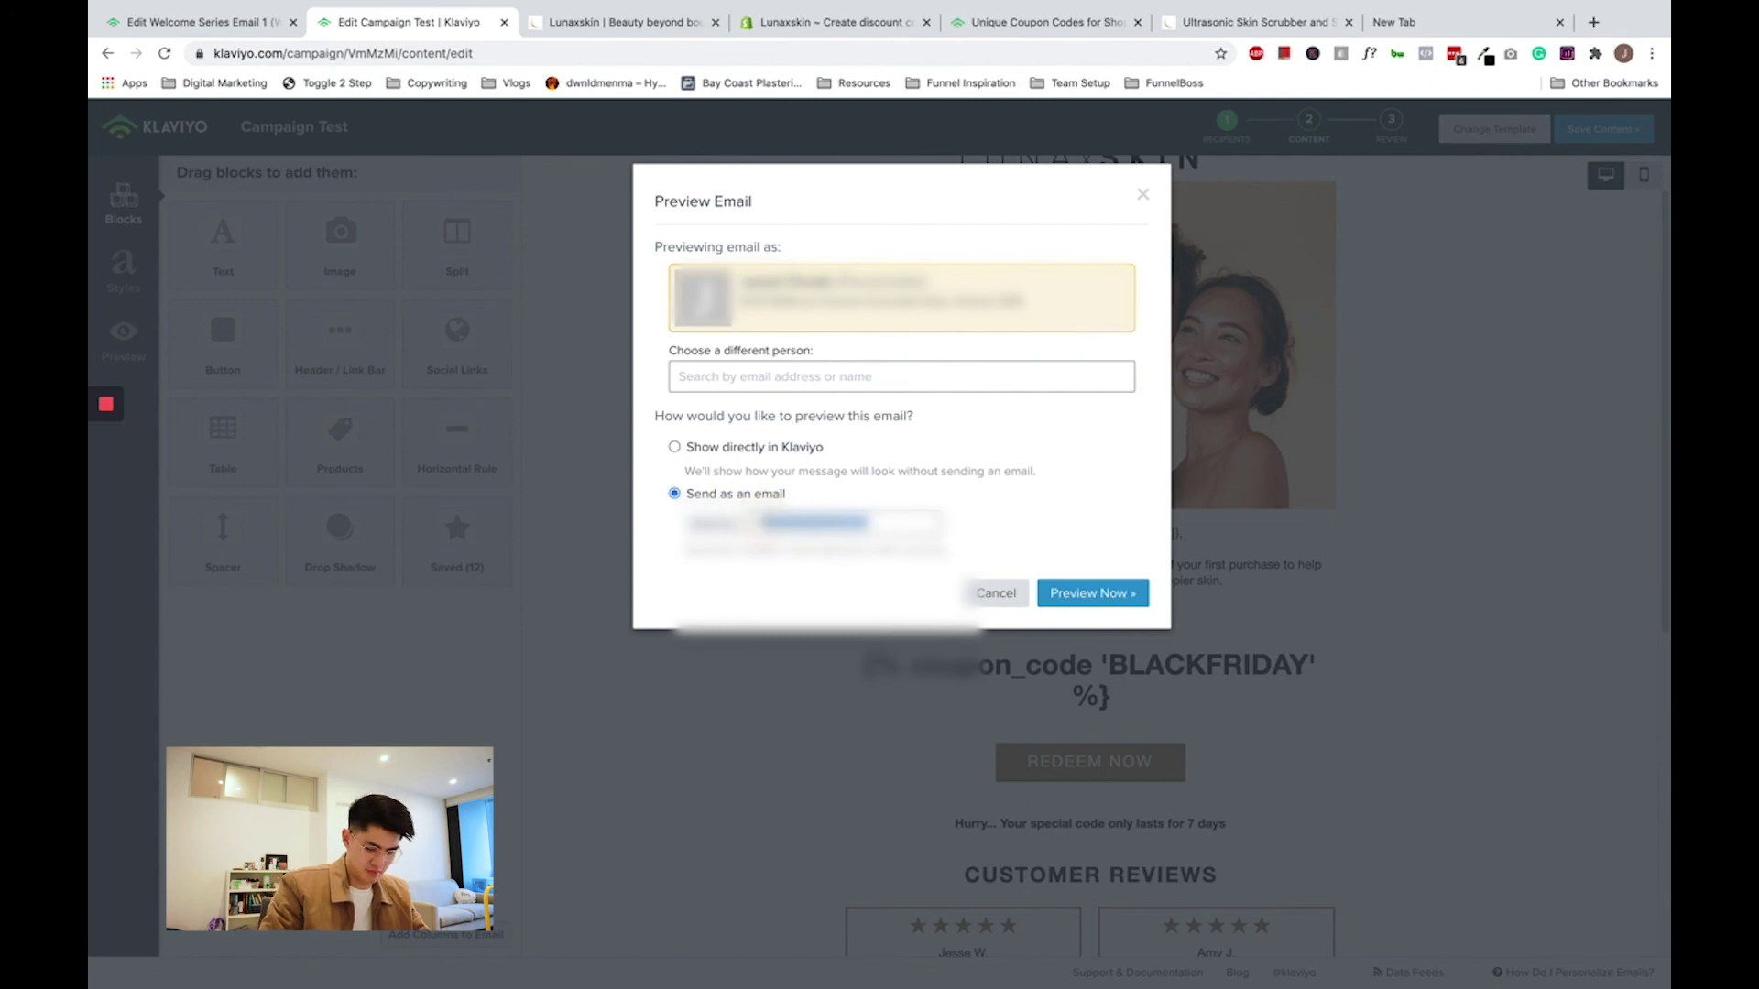
{"action": "left_click", "coordinate": [756, 523]}
{"action": "type", "text": "jon"}
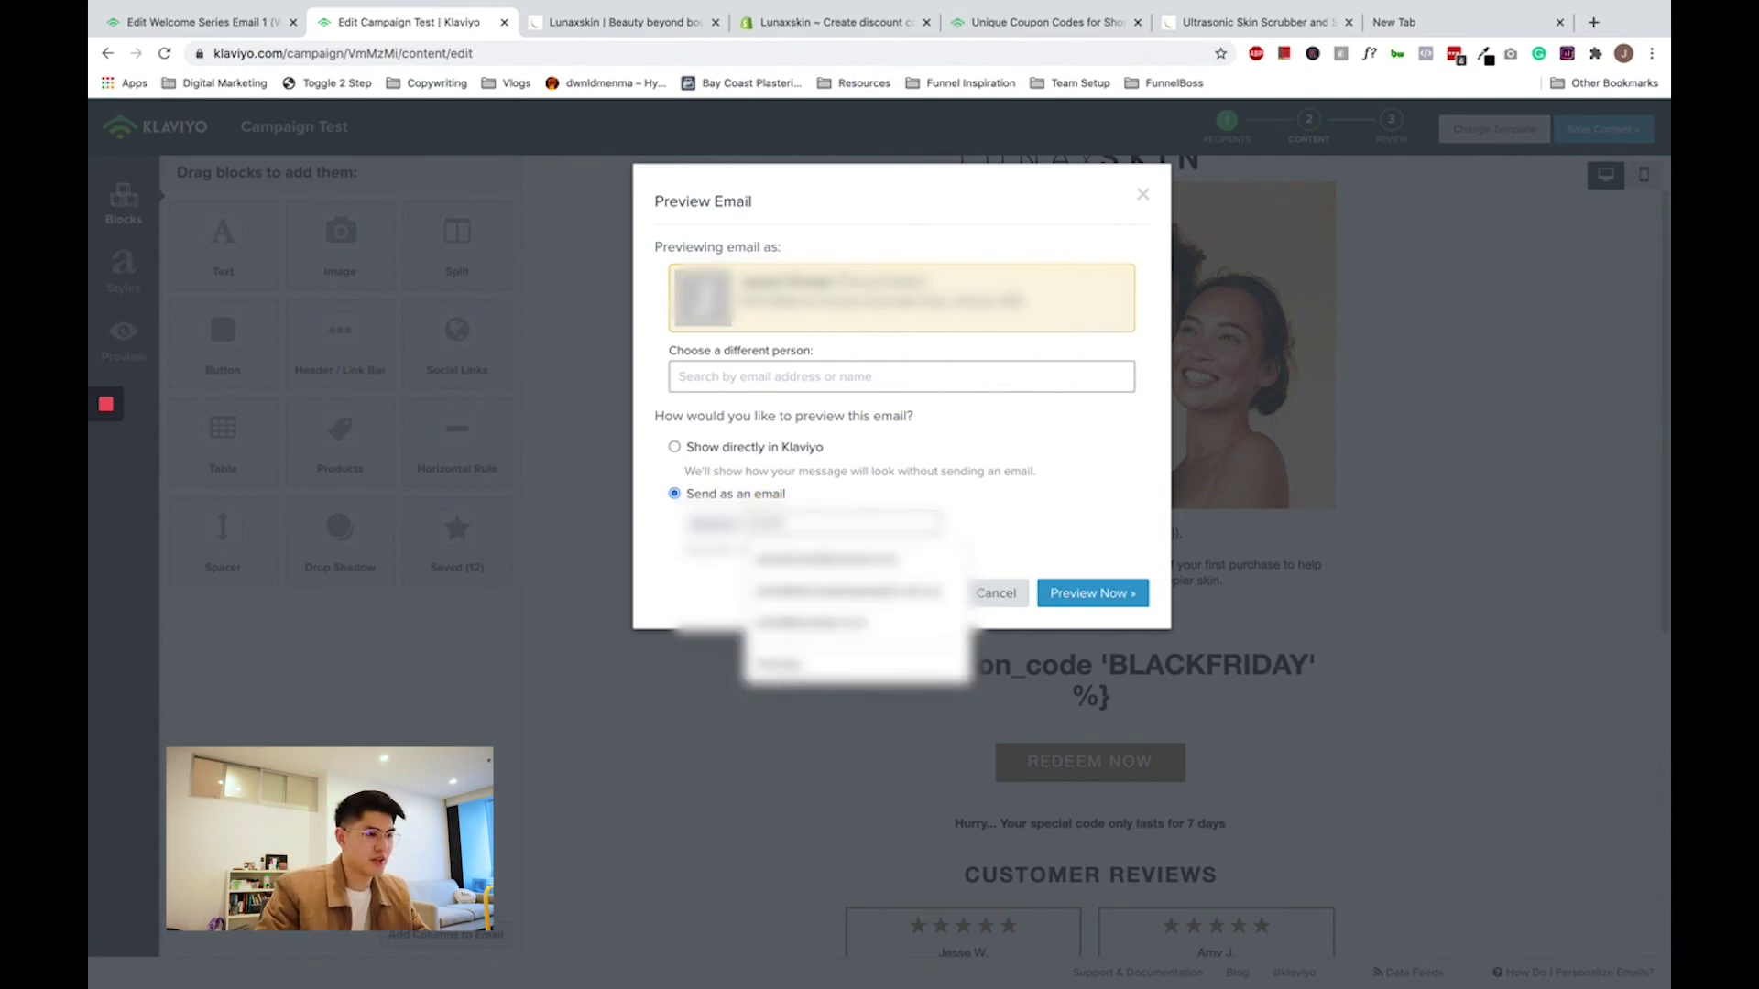
{"action": "left_click", "coordinate": [827, 559]}
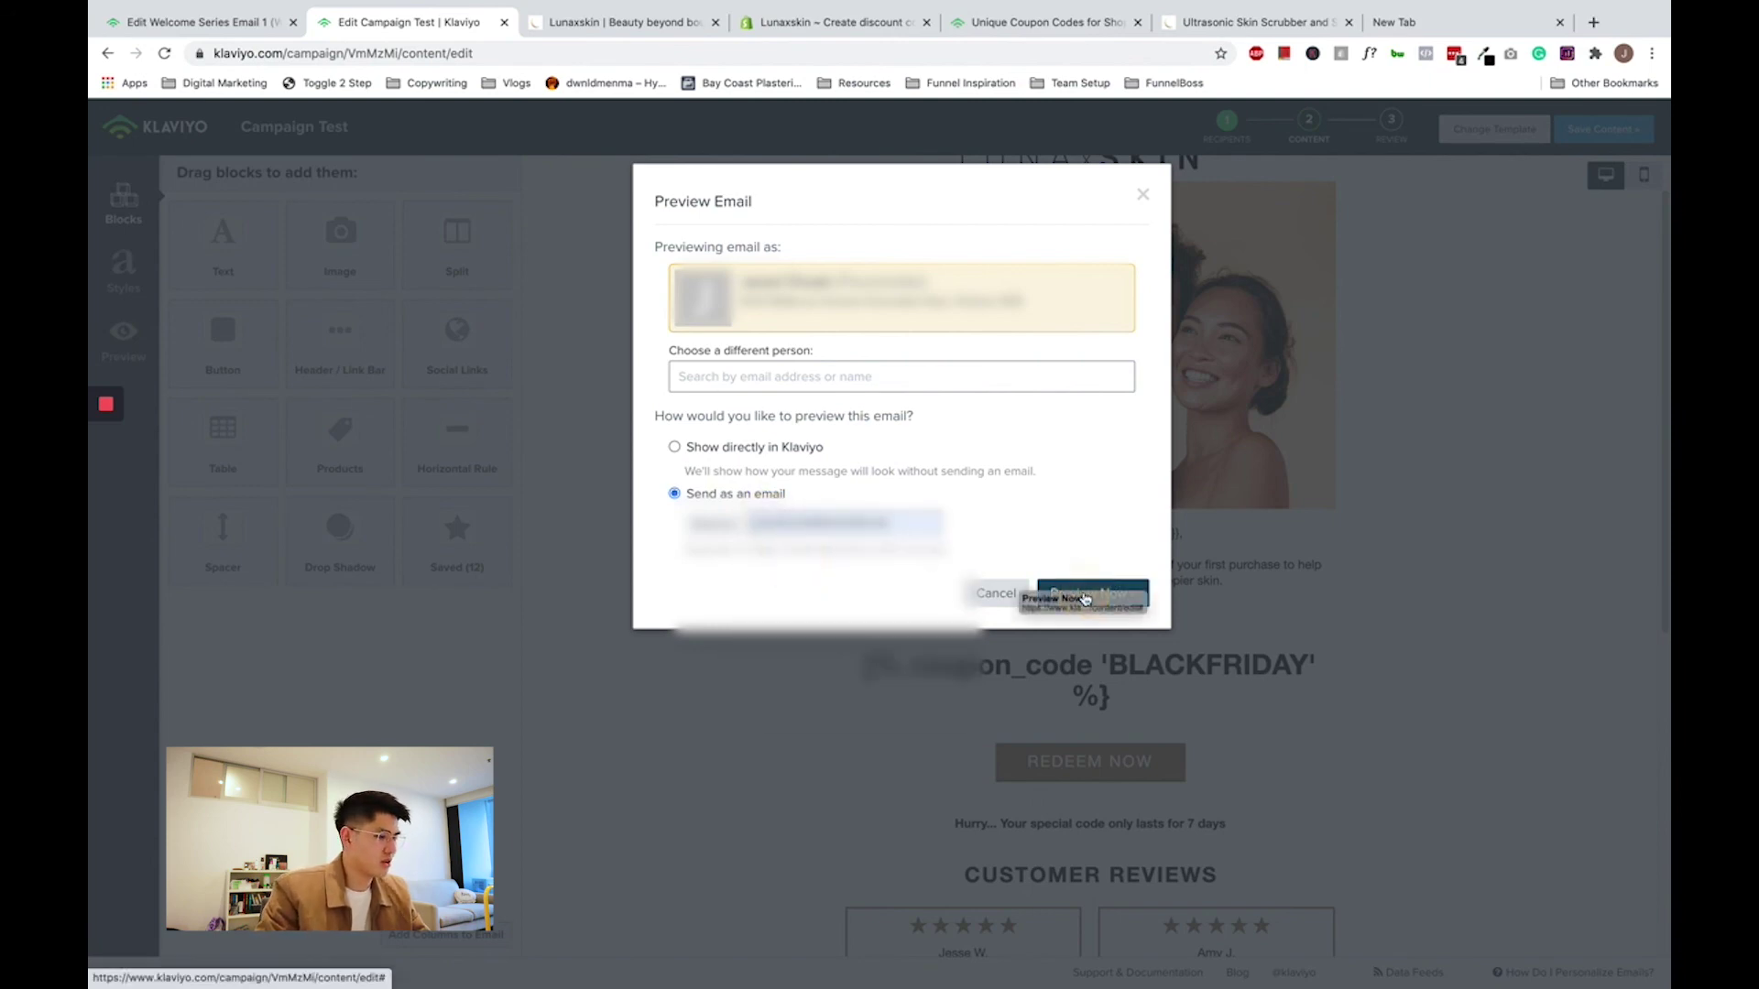
{"action": "left_click", "coordinate": [1085, 598]}
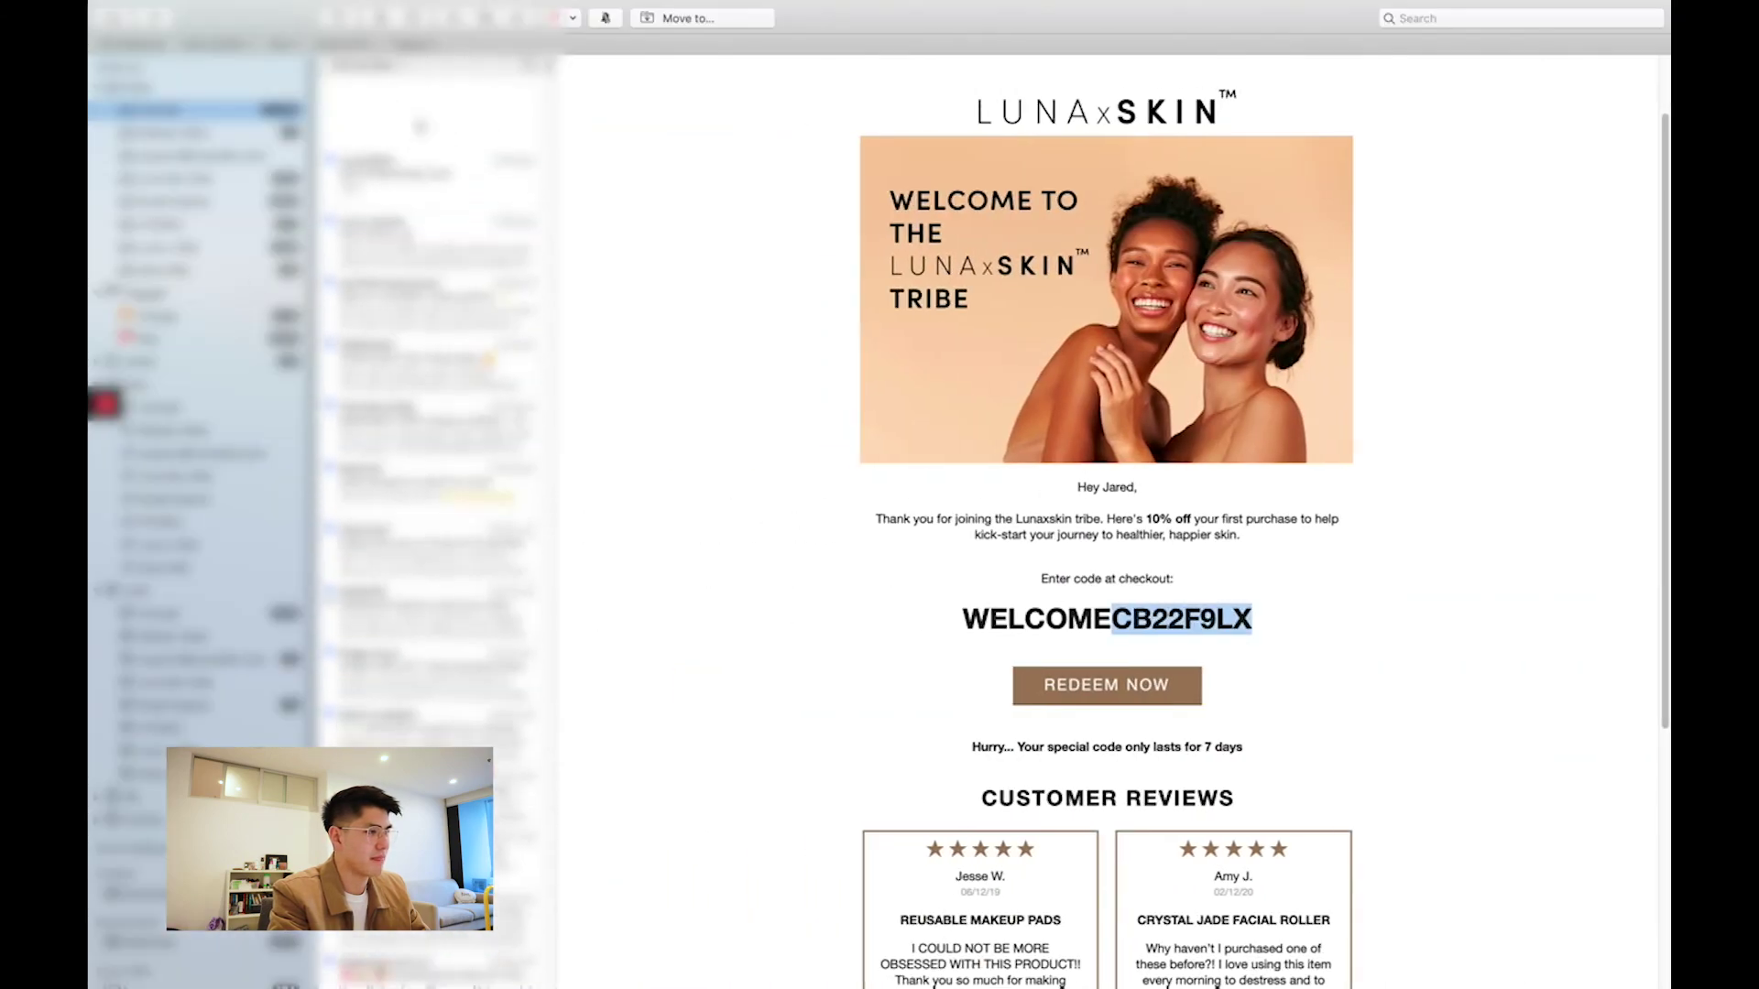
- Open the [Test] Blackfriday Test email and highlight its unique code BFDH5BBP5G
{"action": "left_click", "coordinate": [429, 105]}
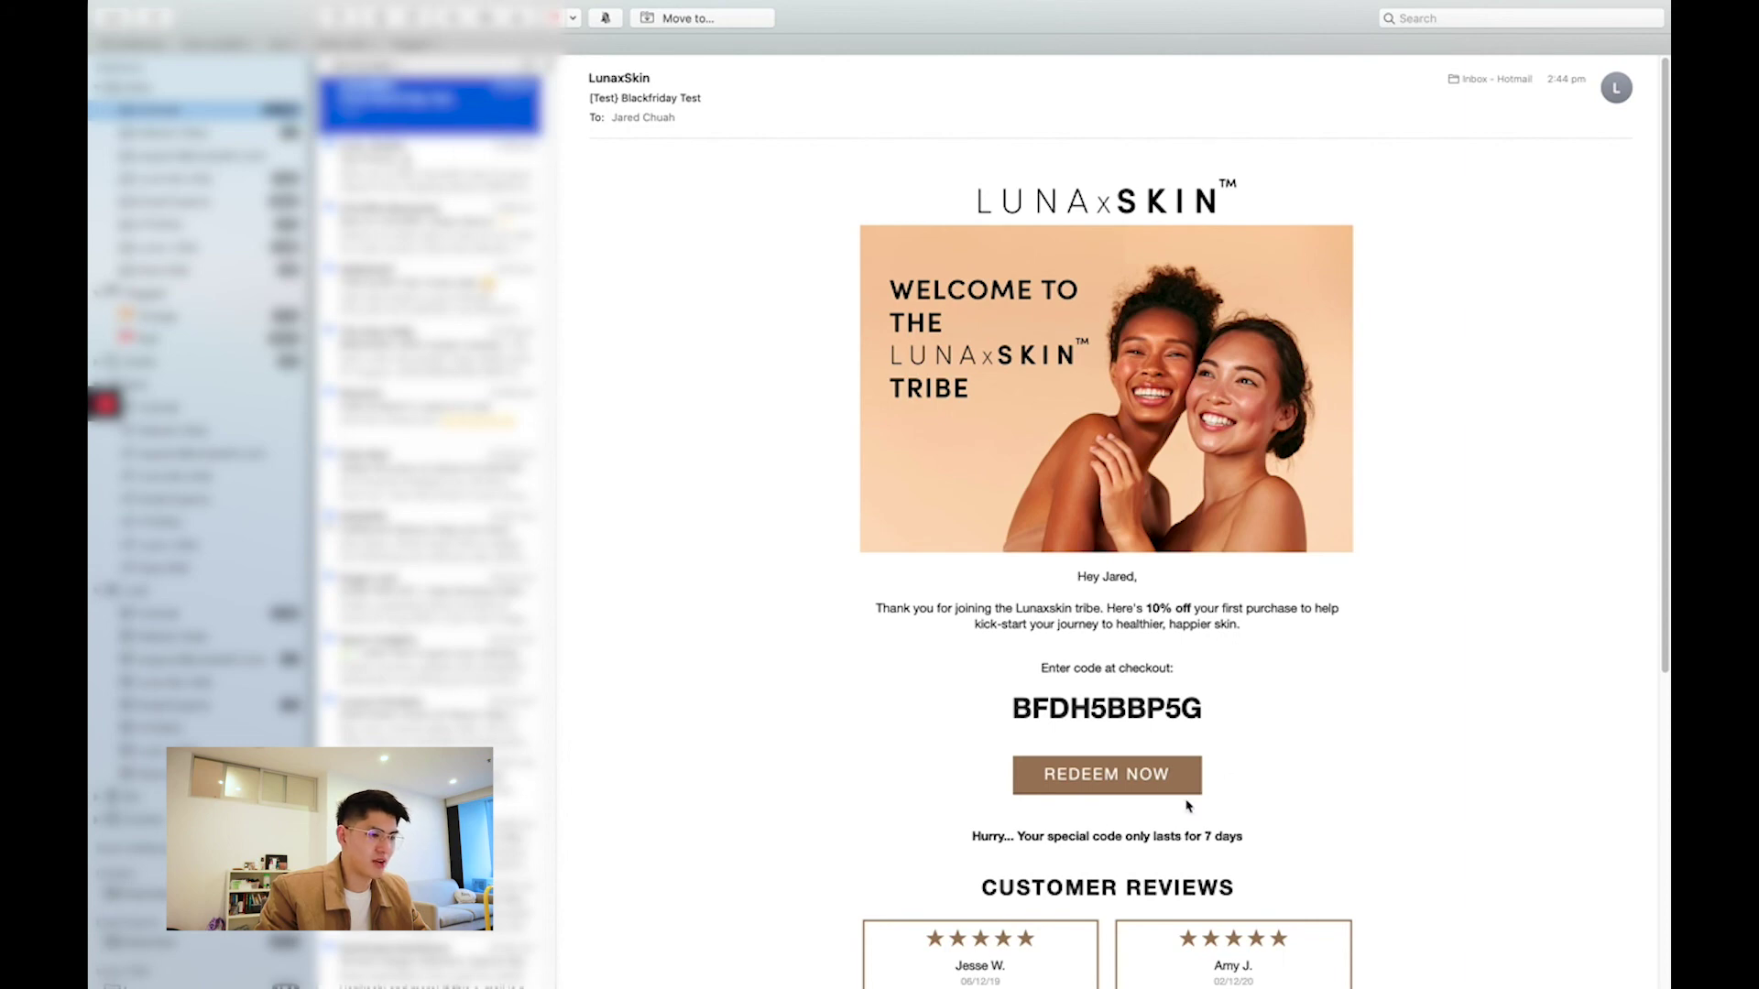
{"action": "left_click_drag", "start_coordinate": [1070, 710], "coordinate": [1124, 769]}
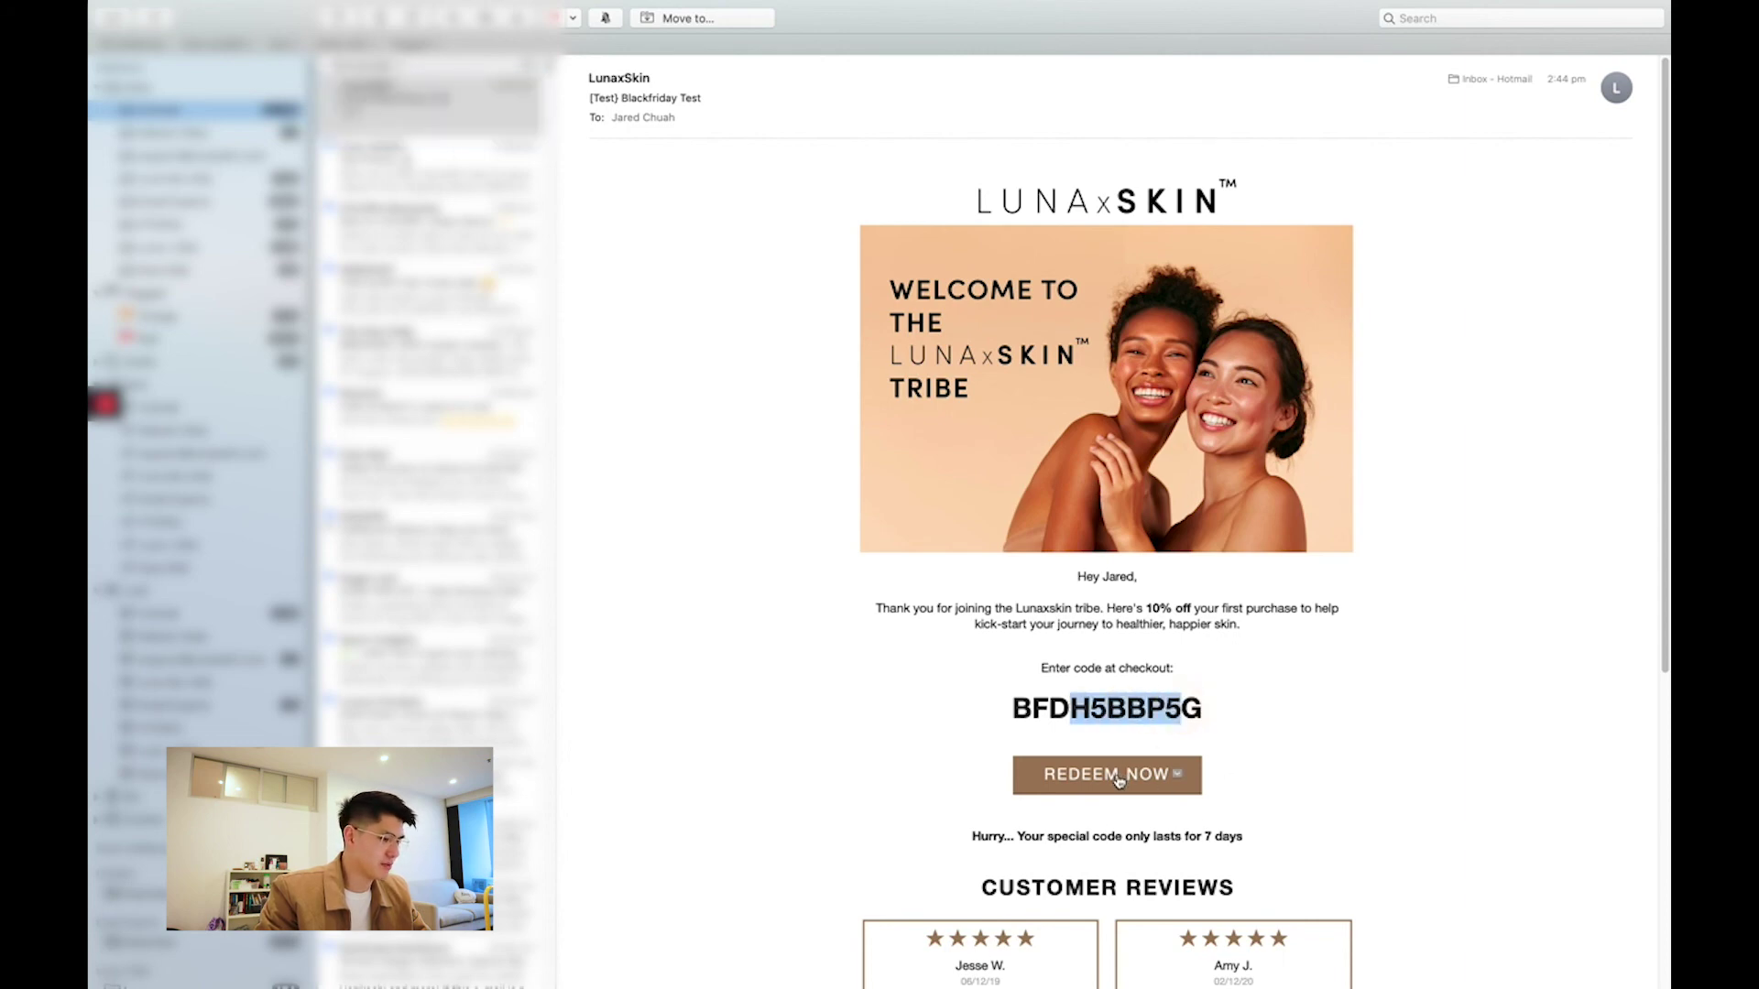
- Follow Redeem Now to the Ultrasonic Skin Scrubber page and choose Buy It Now for checkout
{"action": "left_click", "coordinate": [1118, 777]}
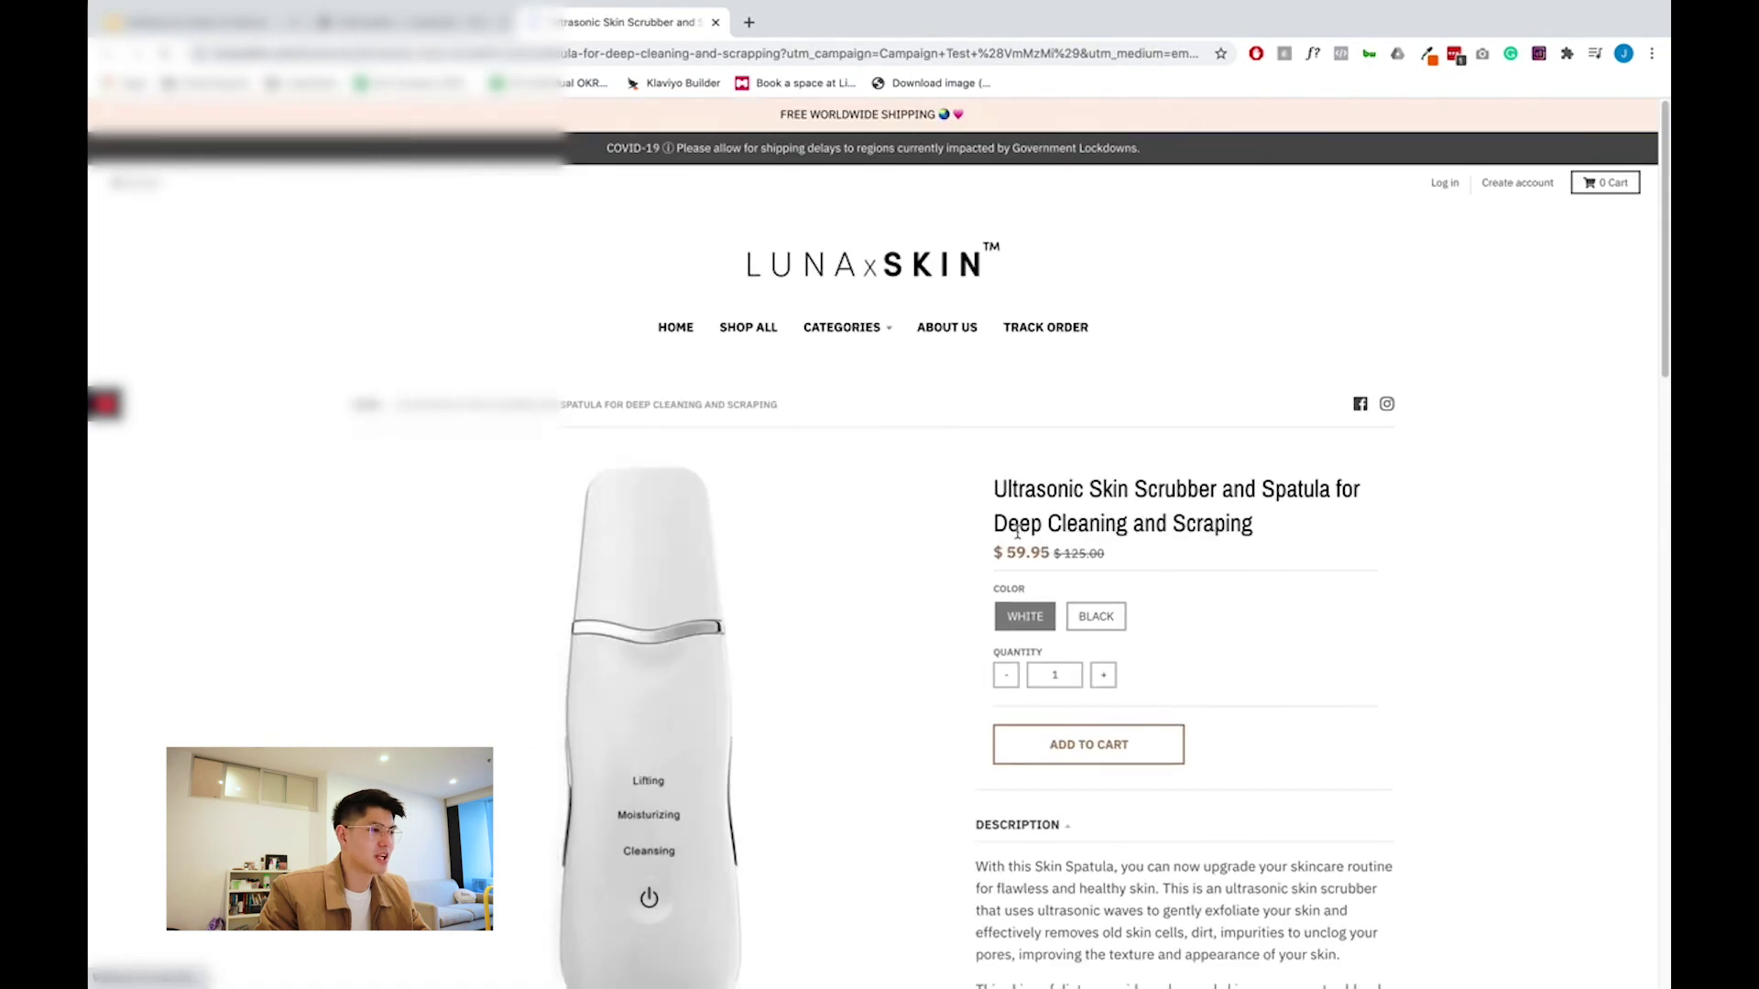
{"action": "scroll", "coordinate": [1255, 632], "scroll_direction": "down", "scroll_amount": 2}
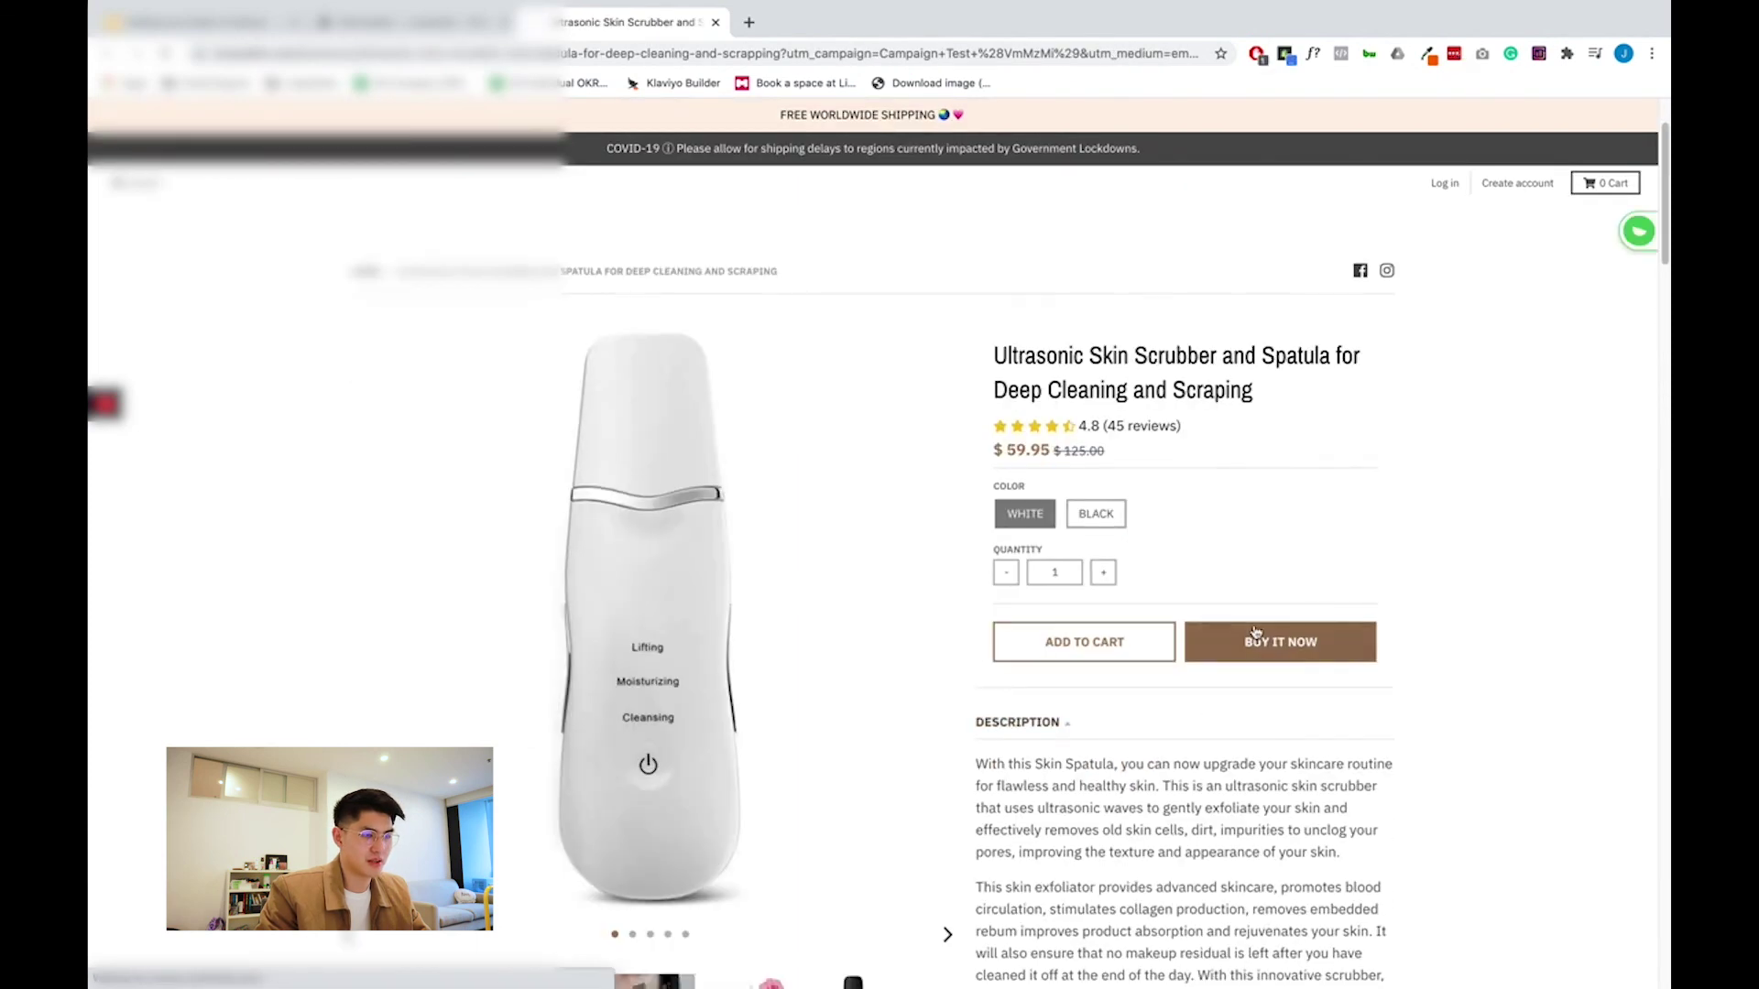
{"action": "left_click", "coordinate": [1255, 641]}
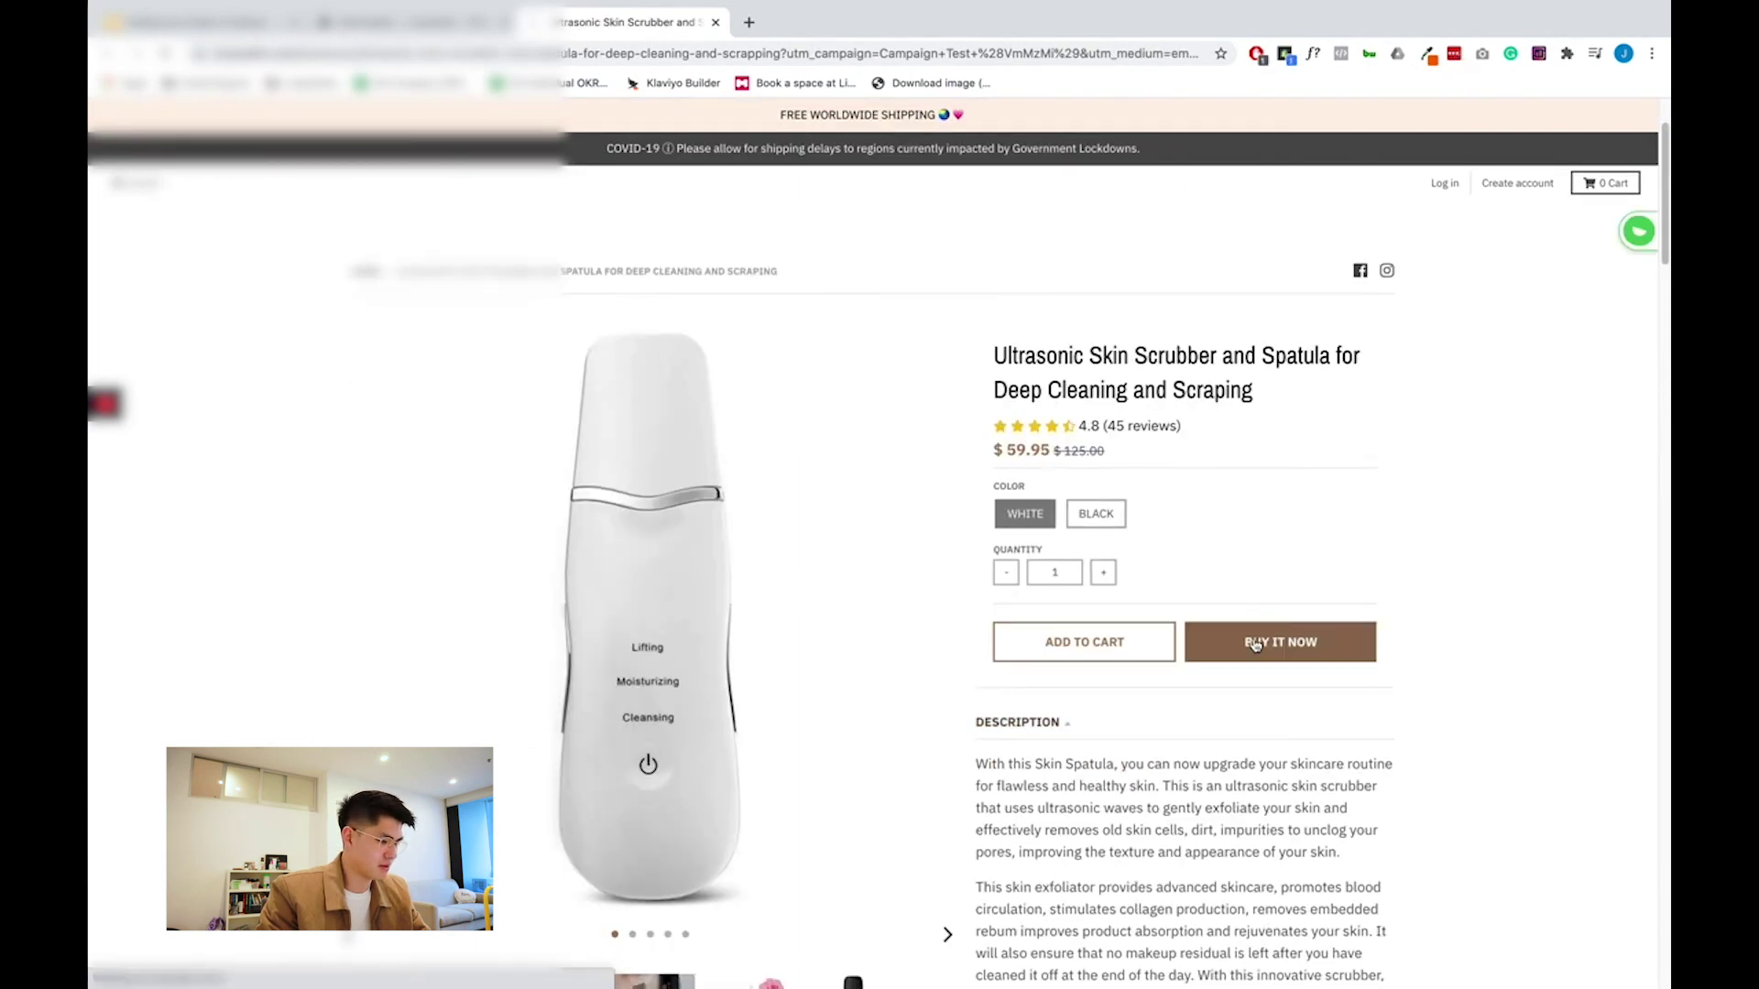